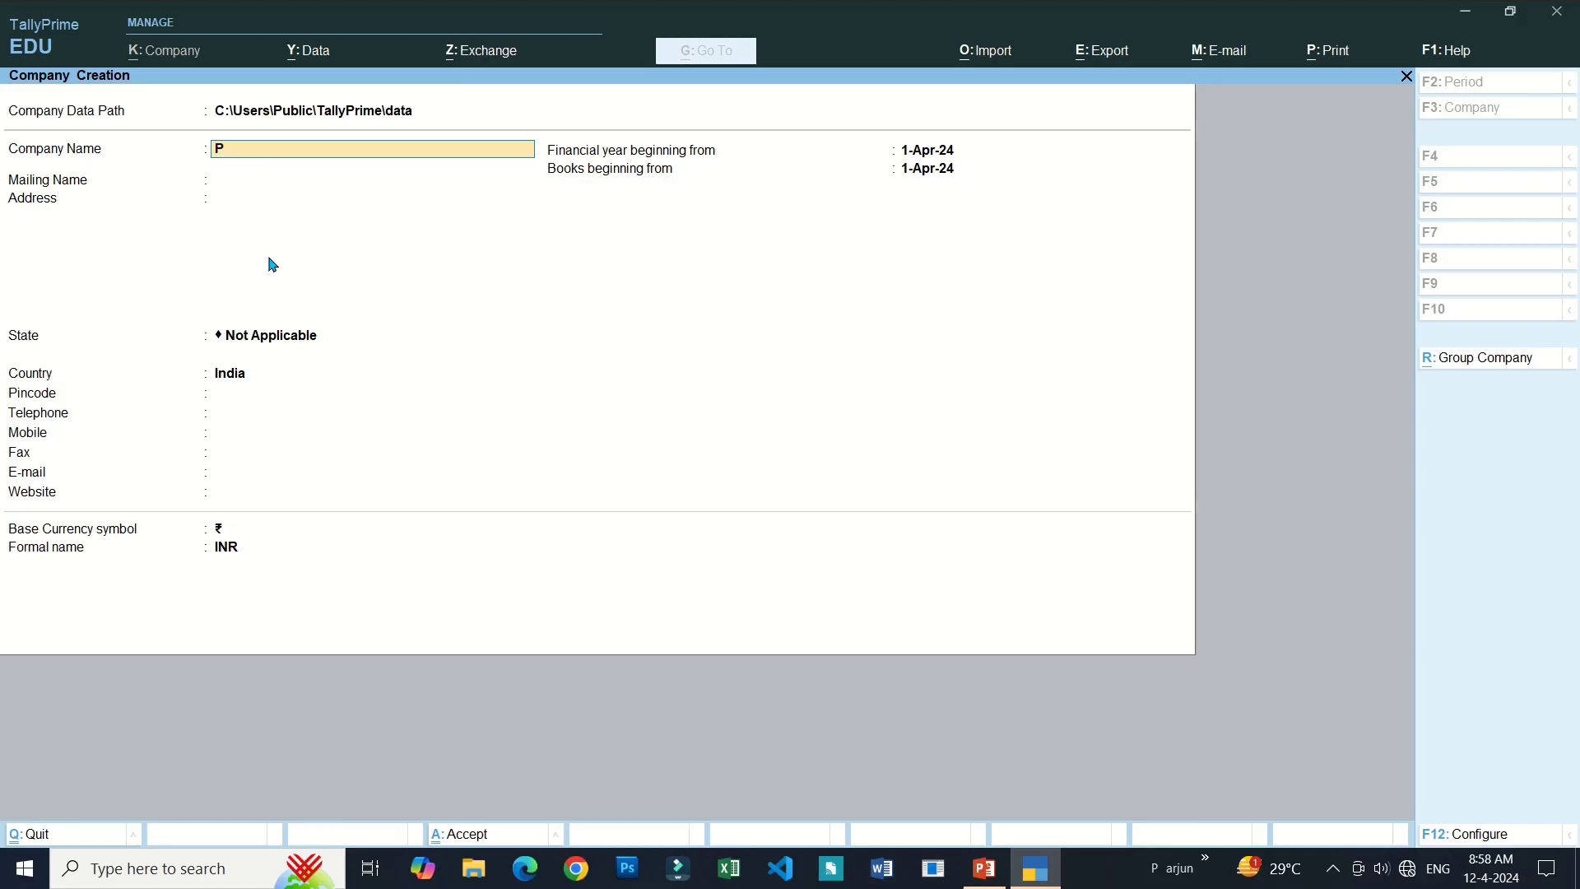
Create the company 'Purchase order and Sale Order' with the default mailing name and state Jharkhand.
text(se order and Sale Order)
key(Return)
key(Return)
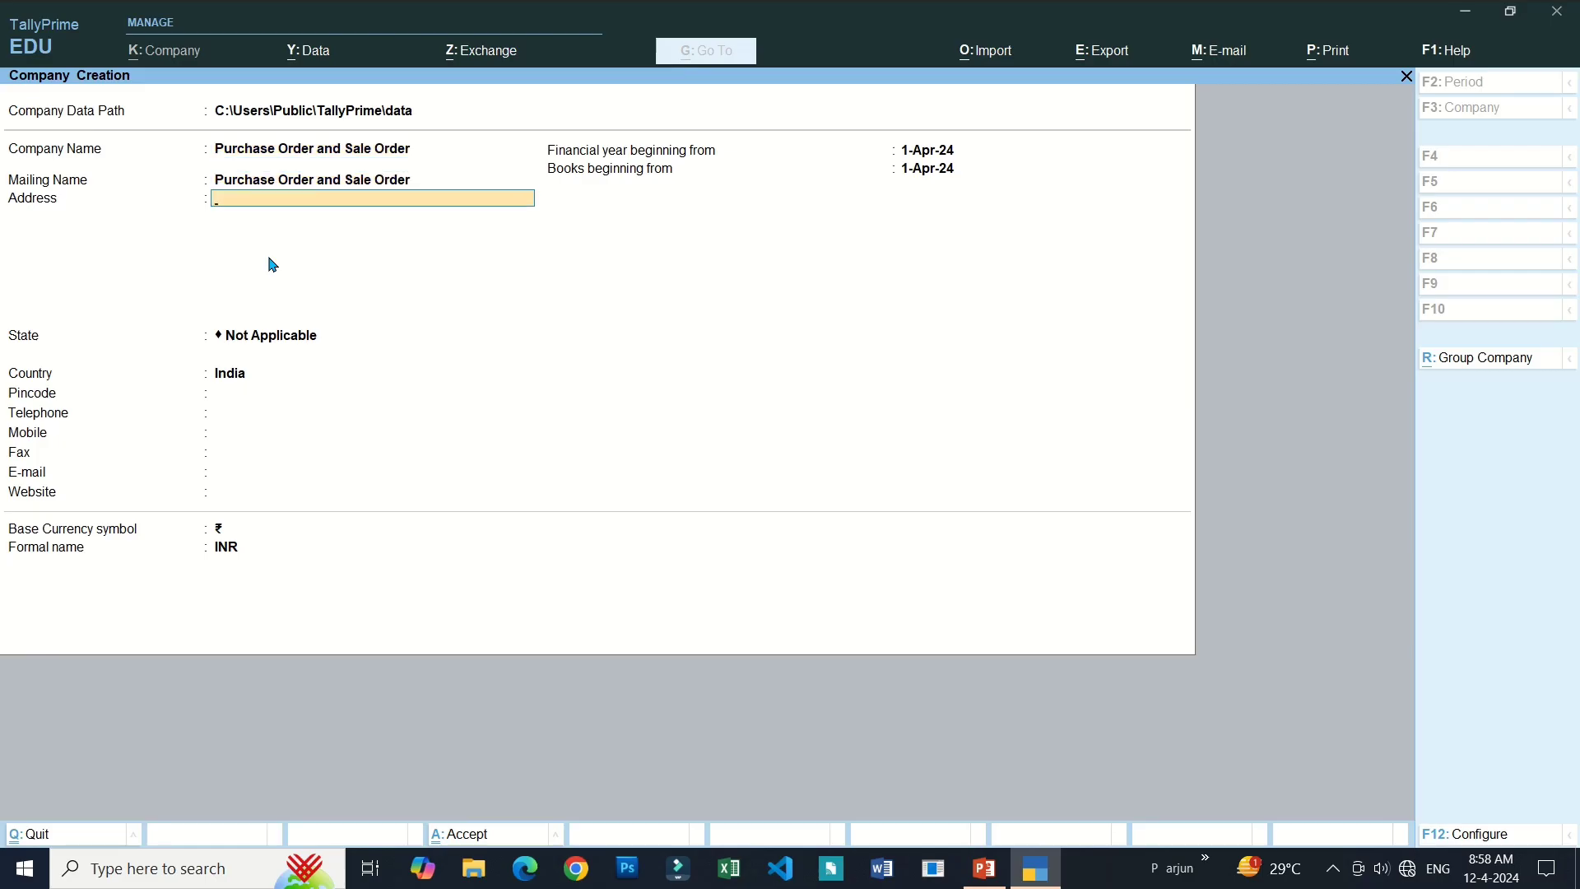
key(Return)
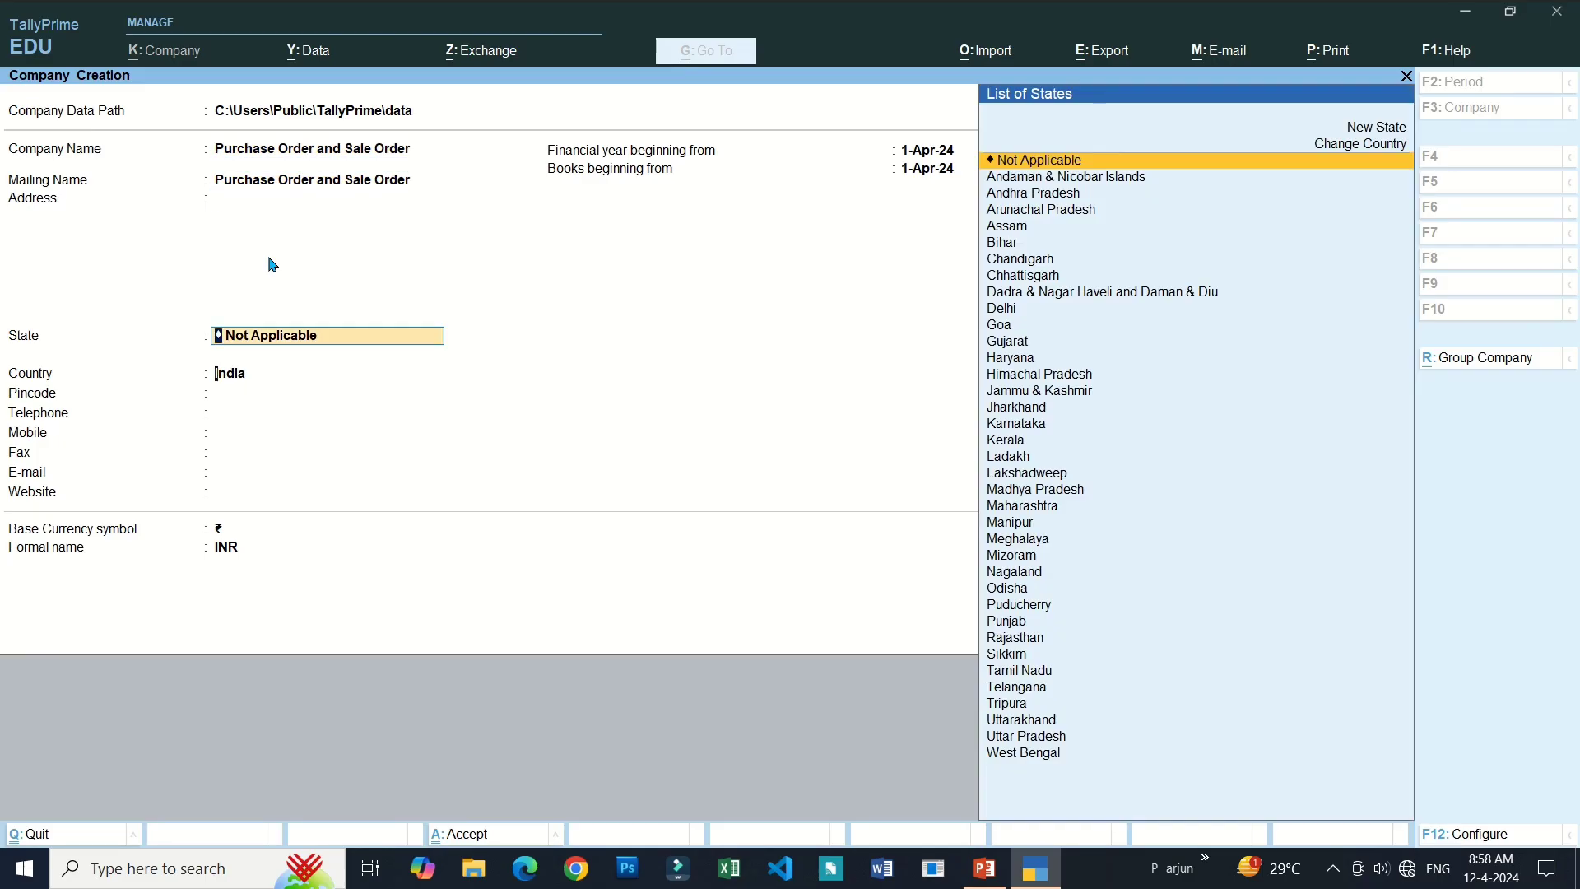
key(Return)
key(BackSpace)
text(Jh)
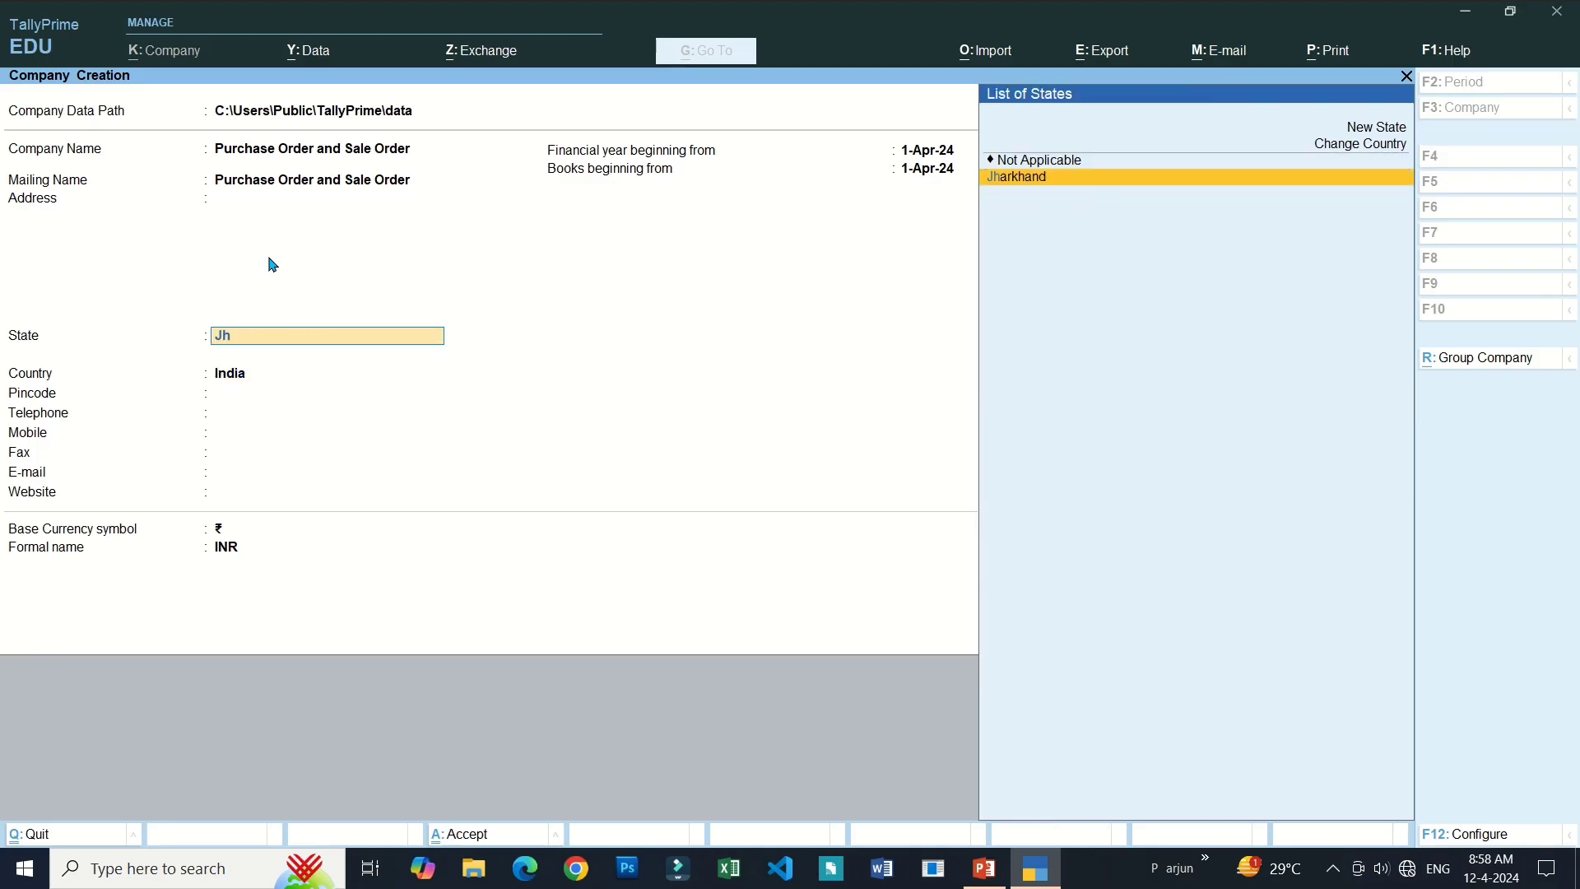
key(Return)
key(Return)
key(Return)
key(Return)
key(Return)
key(Return)
key(Return)
key(Return)
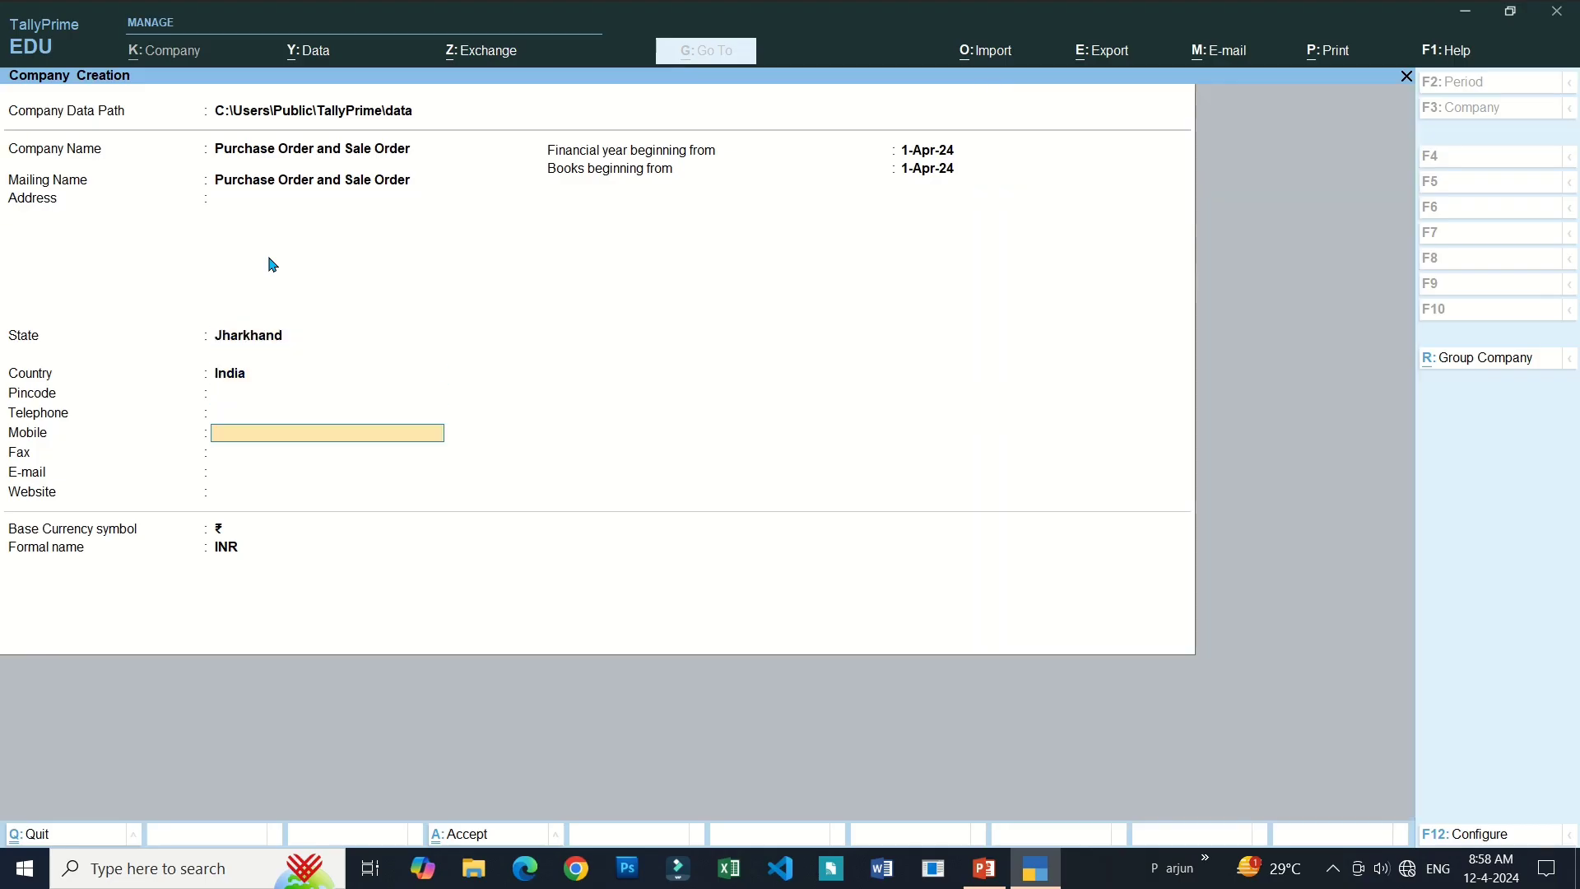
key(Return)
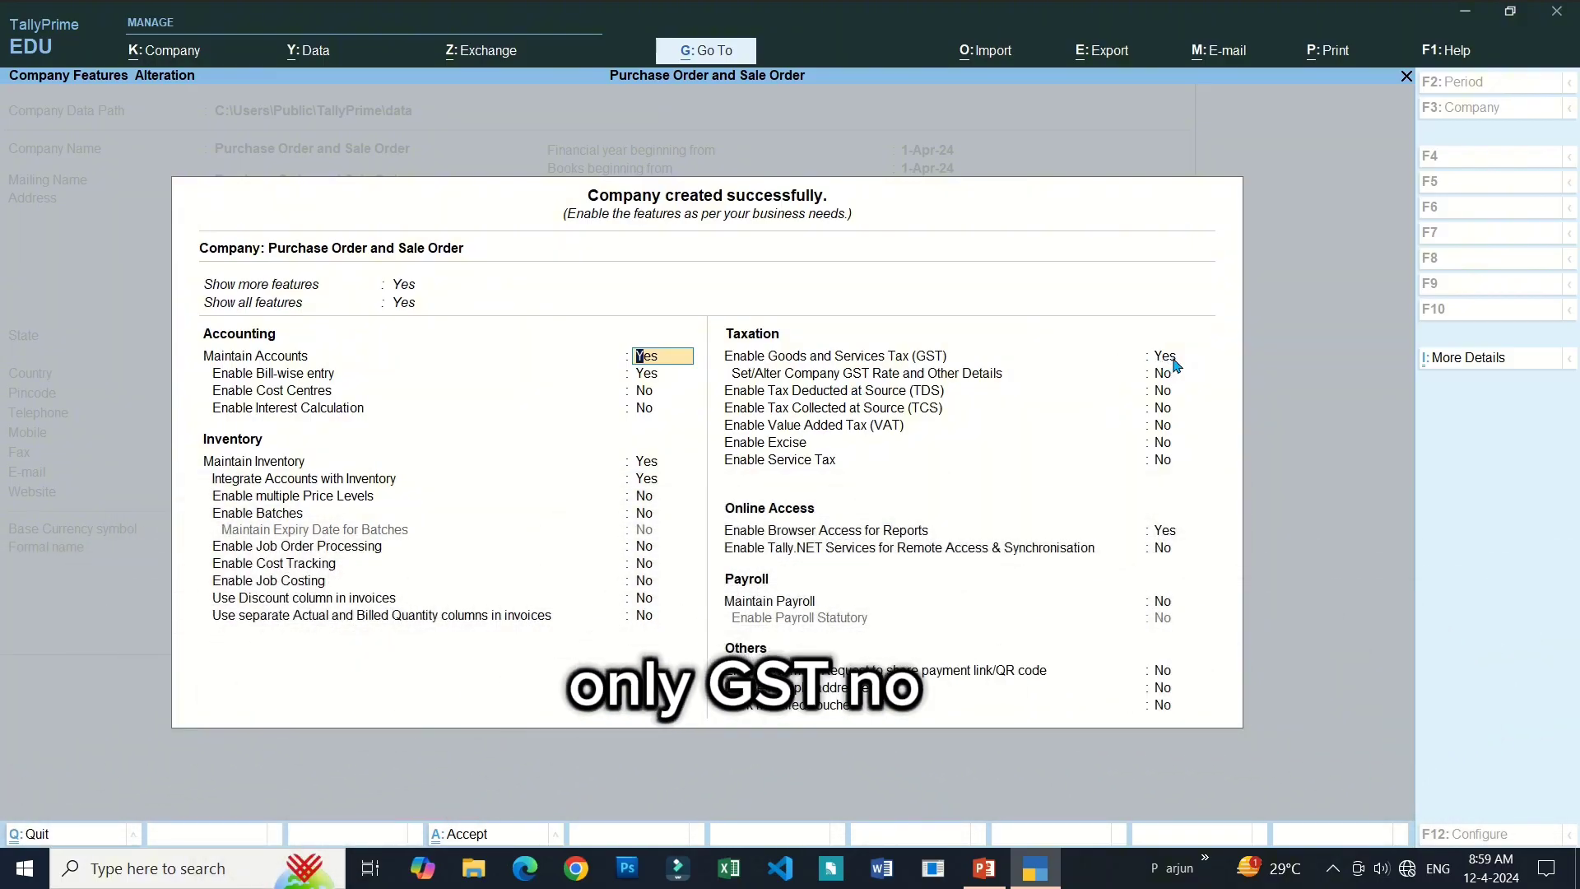
Set Enable Goods and Services Tax (GST) to No and save the company features.
click(1175, 358)
text(n)
key(Return)
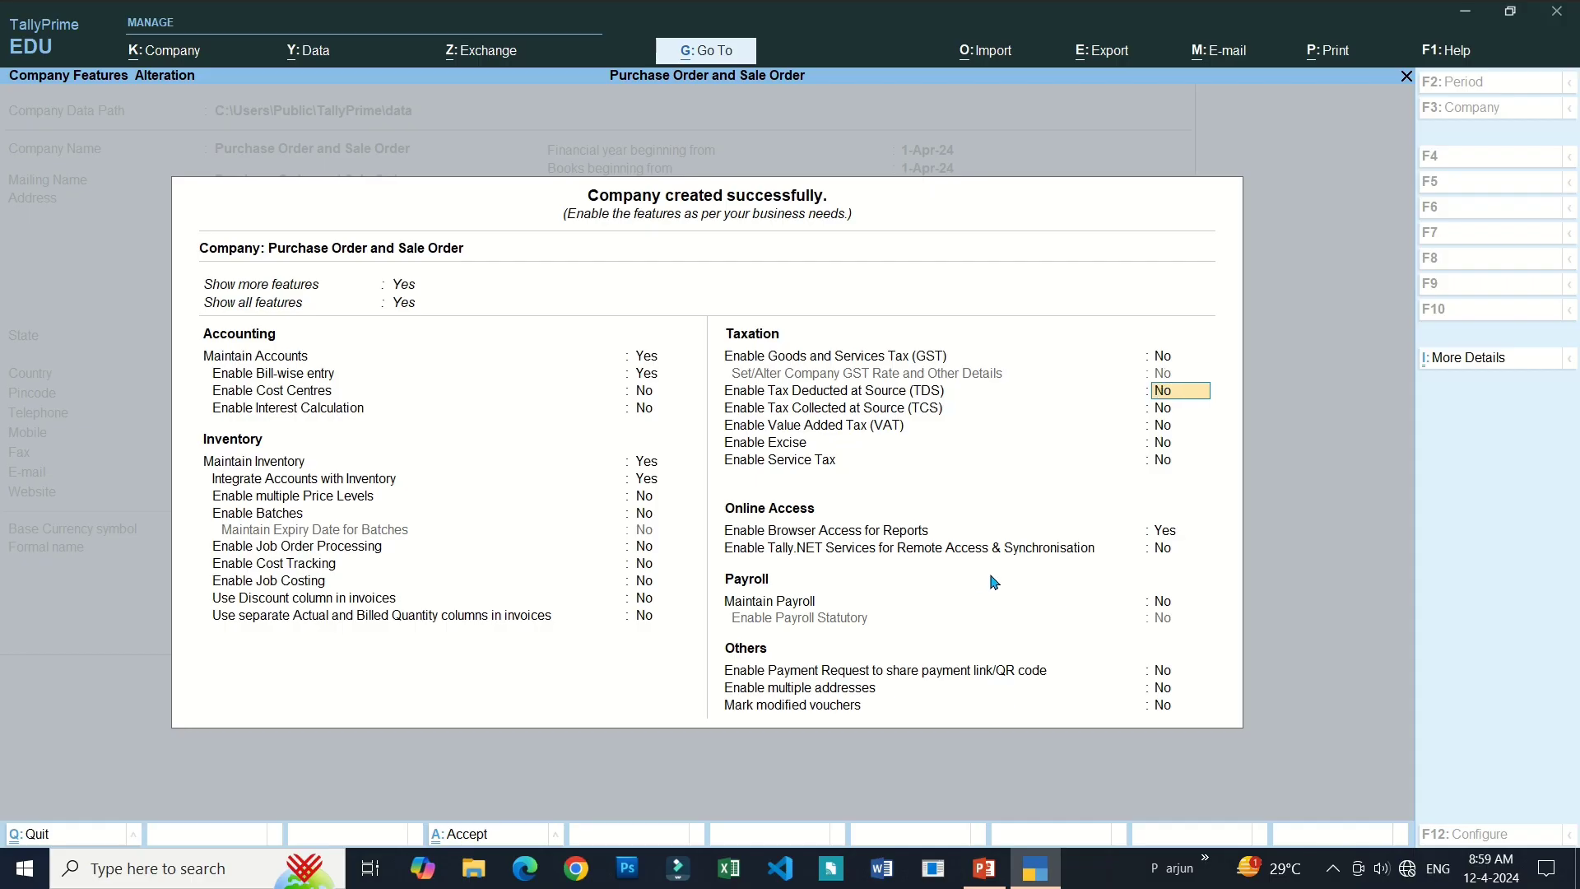
key(ctrl+a)
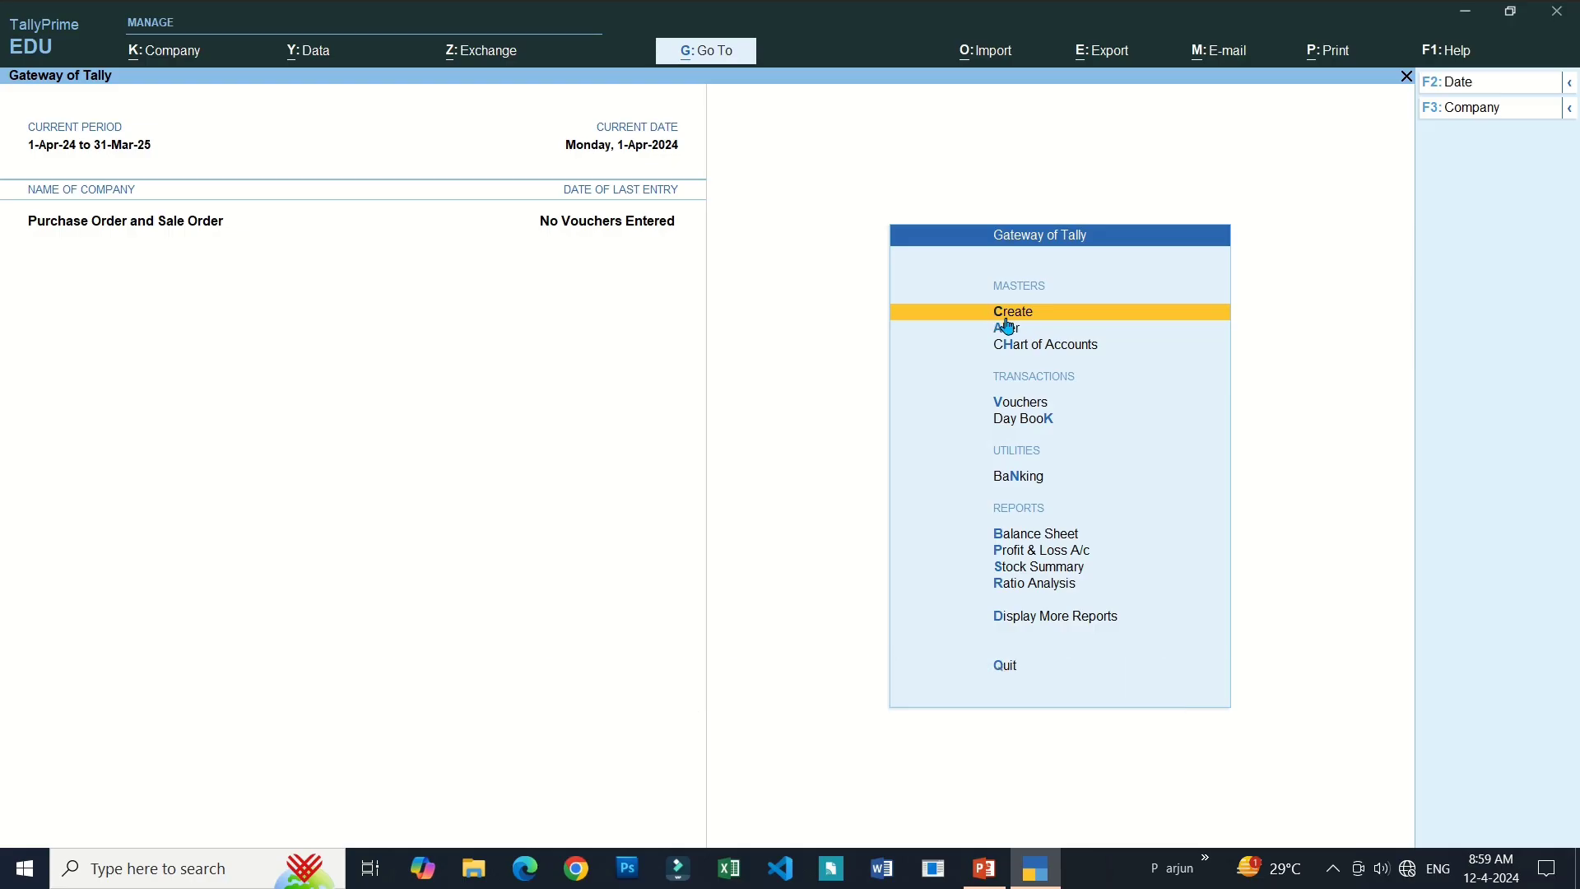
Create a ledger named Purchase under Purchase Accounts.
click(1014, 318)
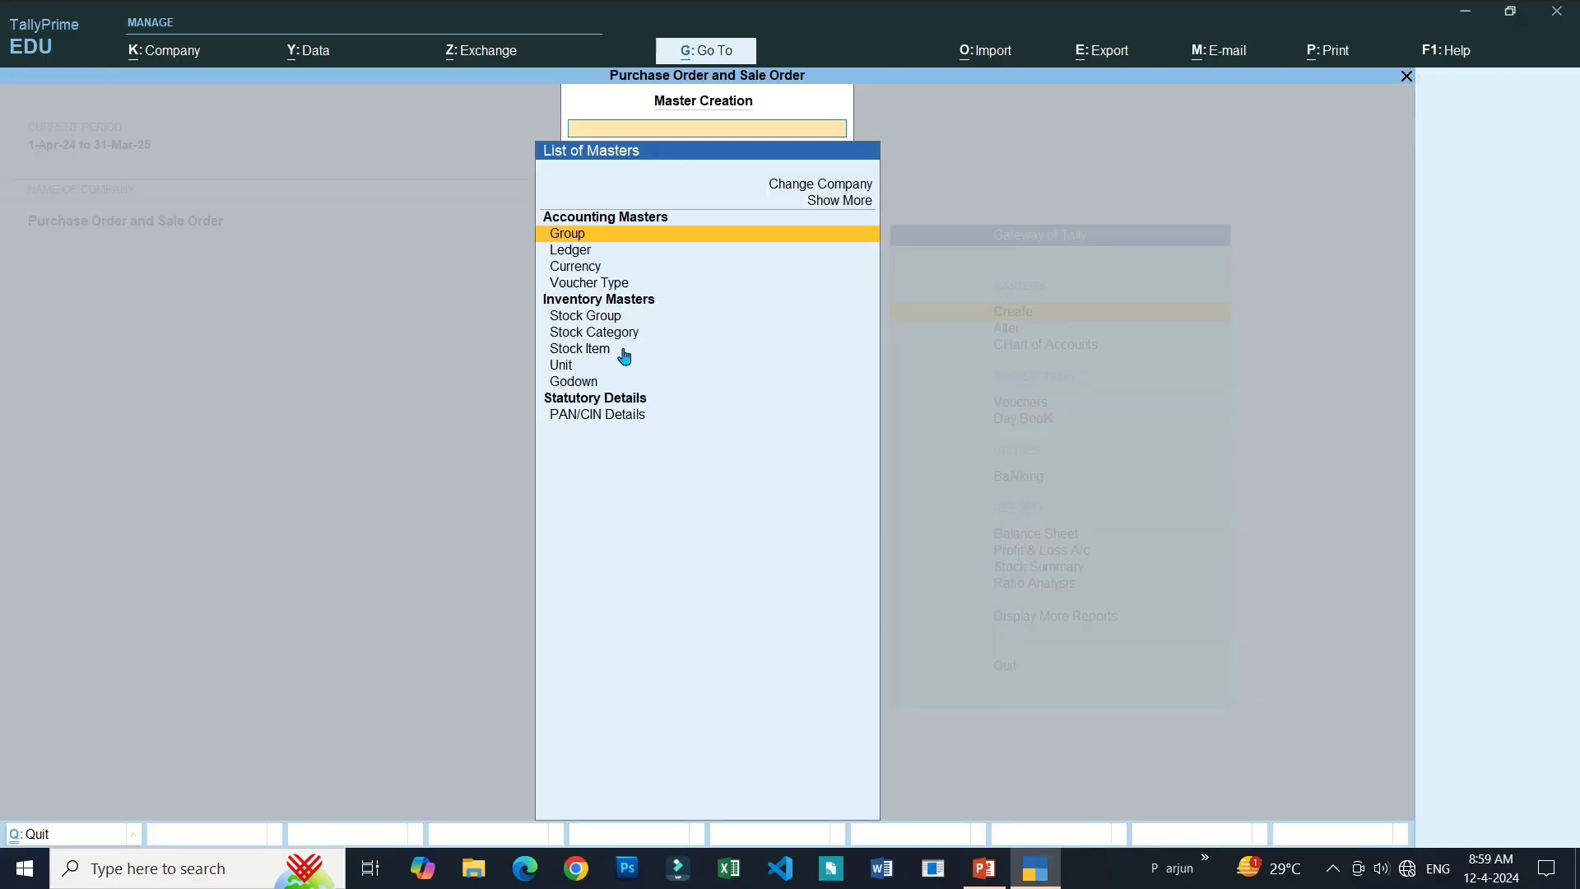
click(563, 257)
click(563, 258)
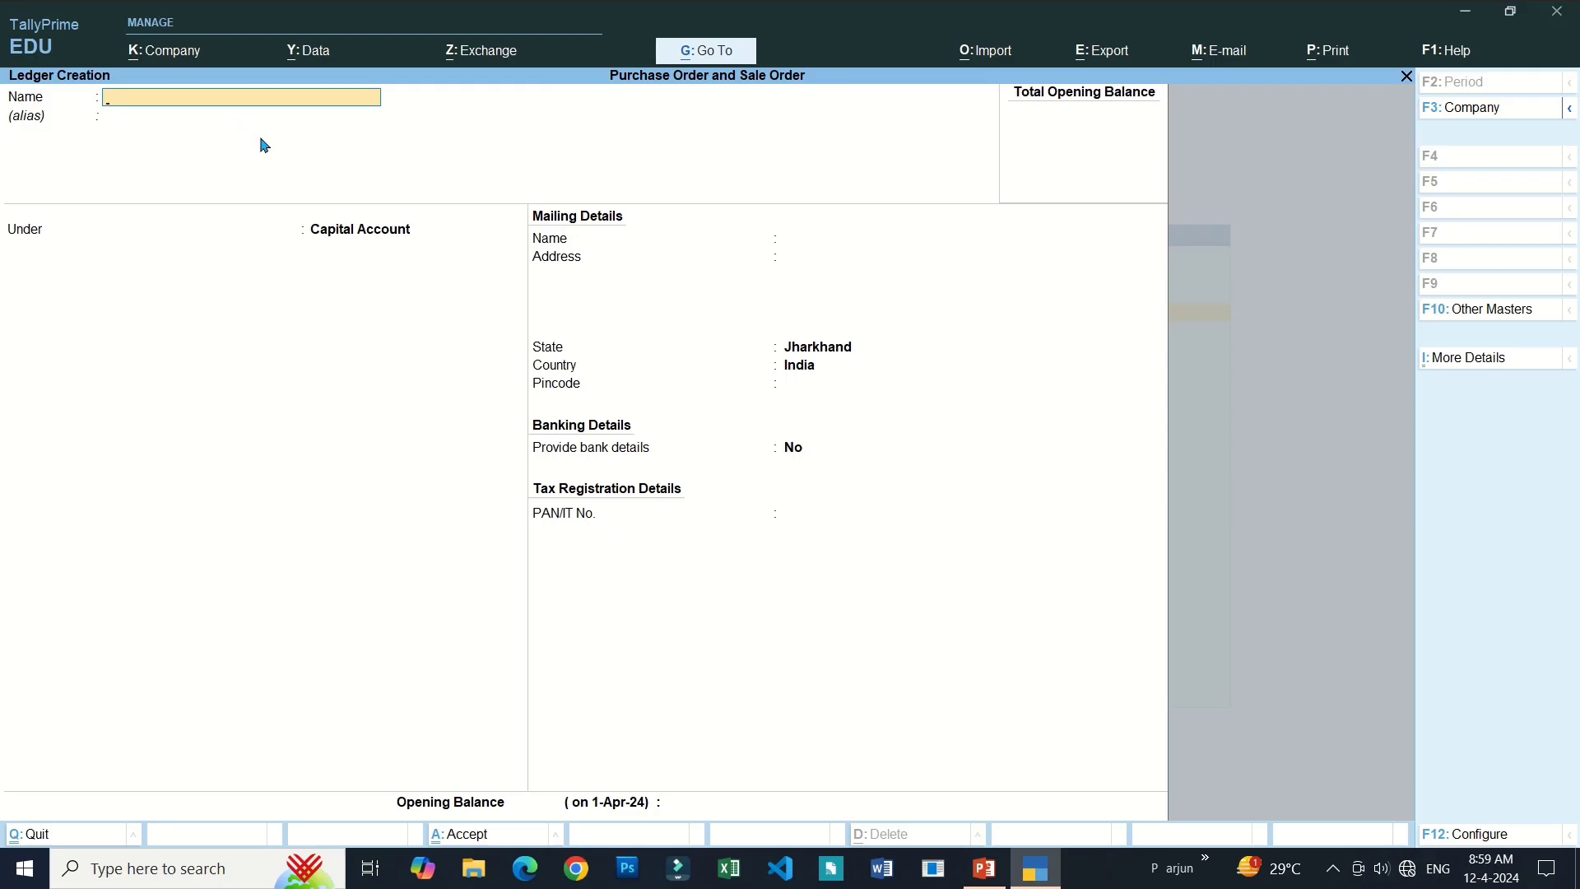
text(Purchase)
key(Return)
text(P)
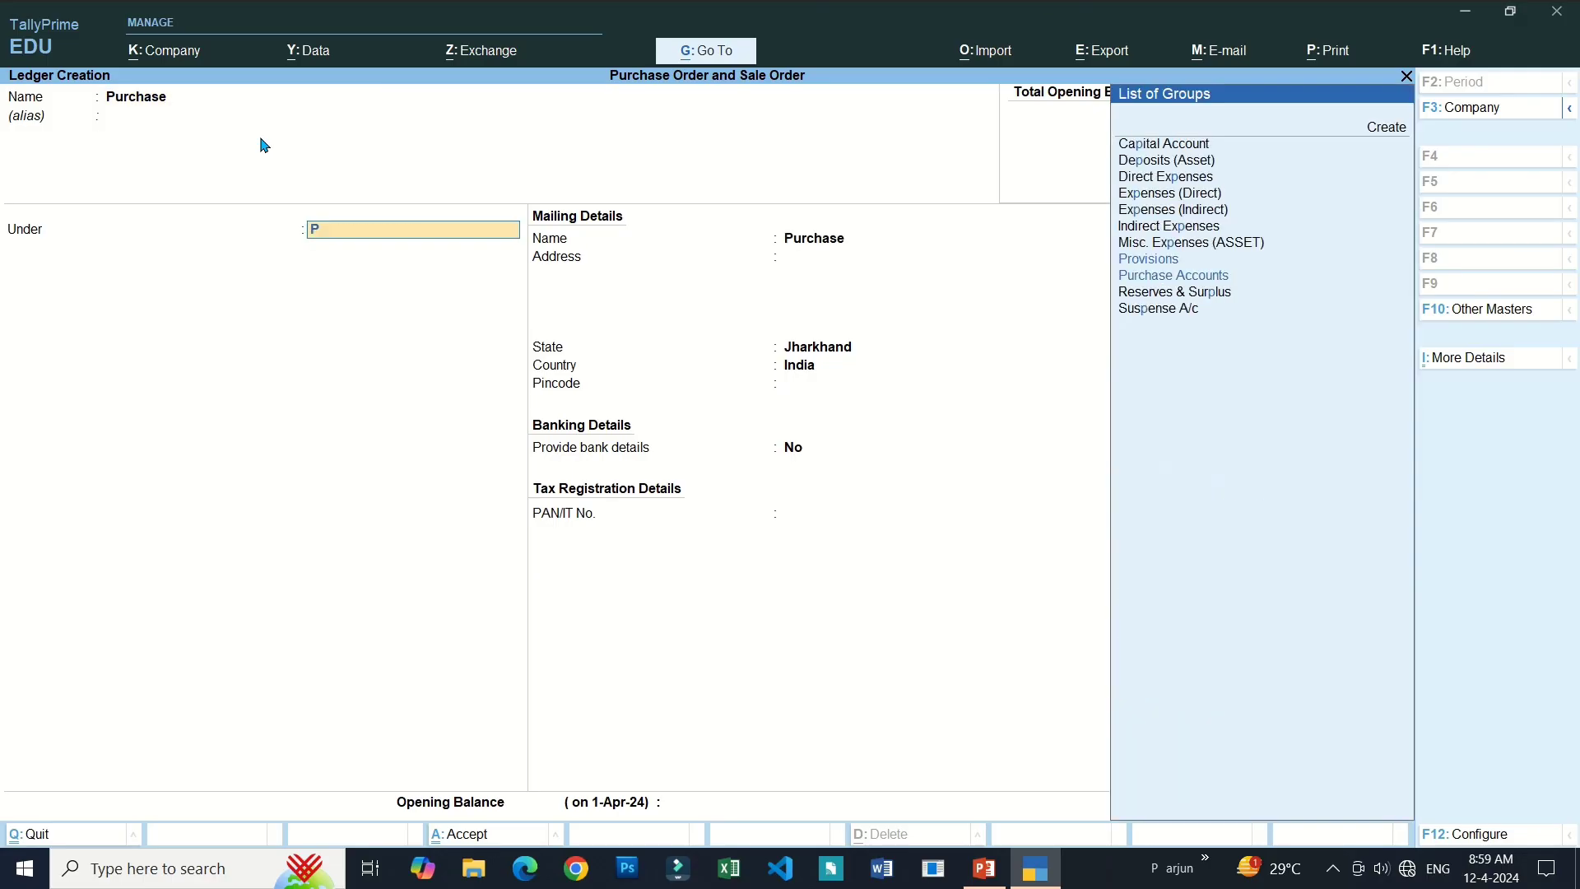
text(urcha)
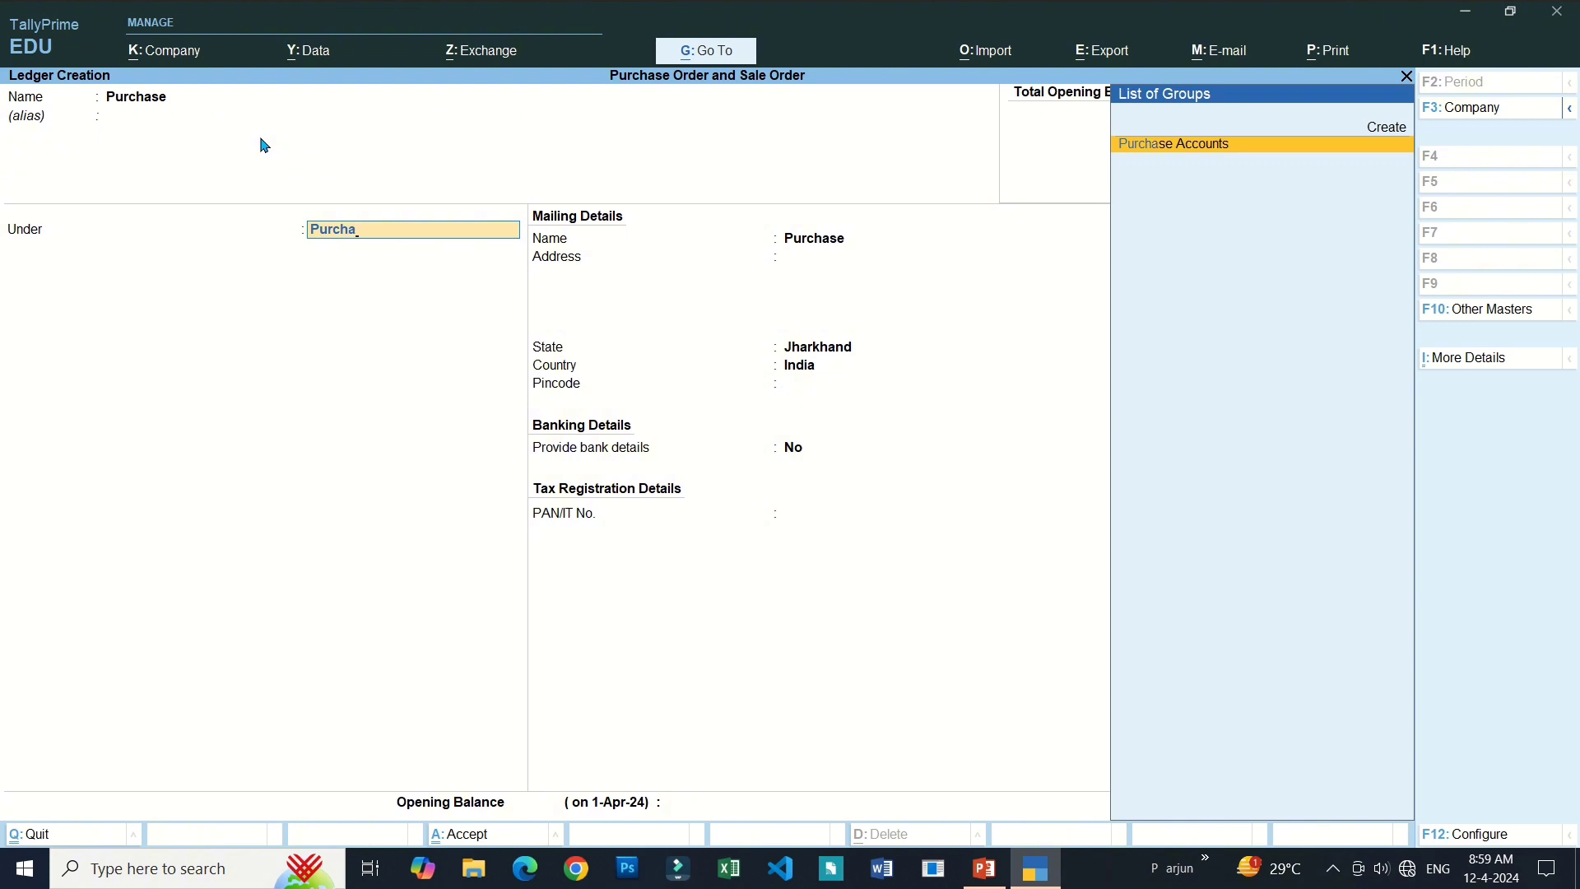
key(Return)
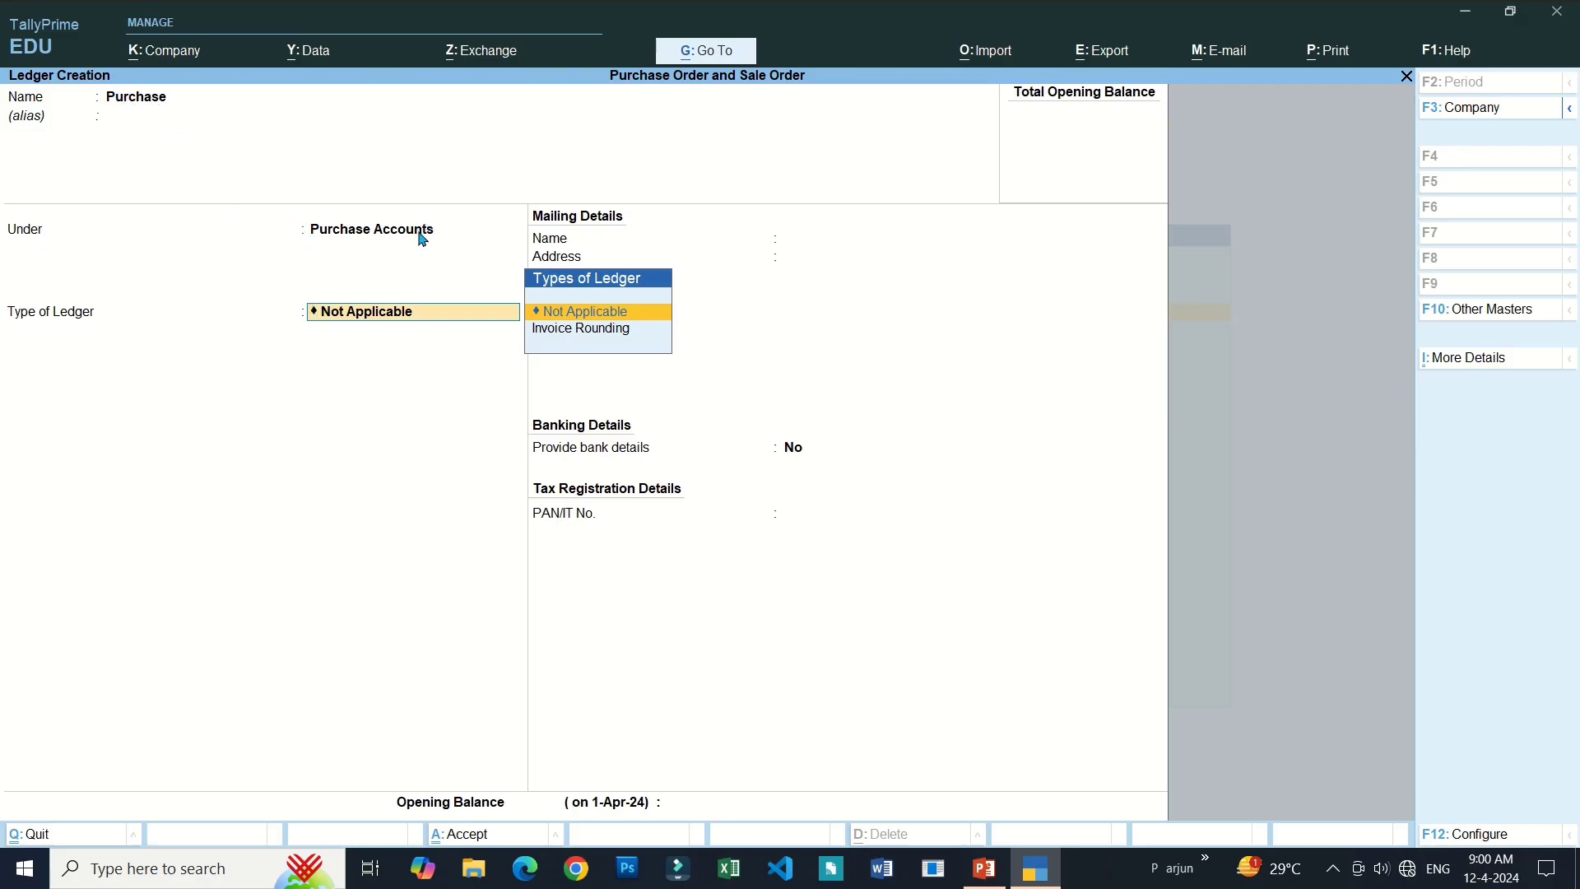
key(Return)
key(Return)
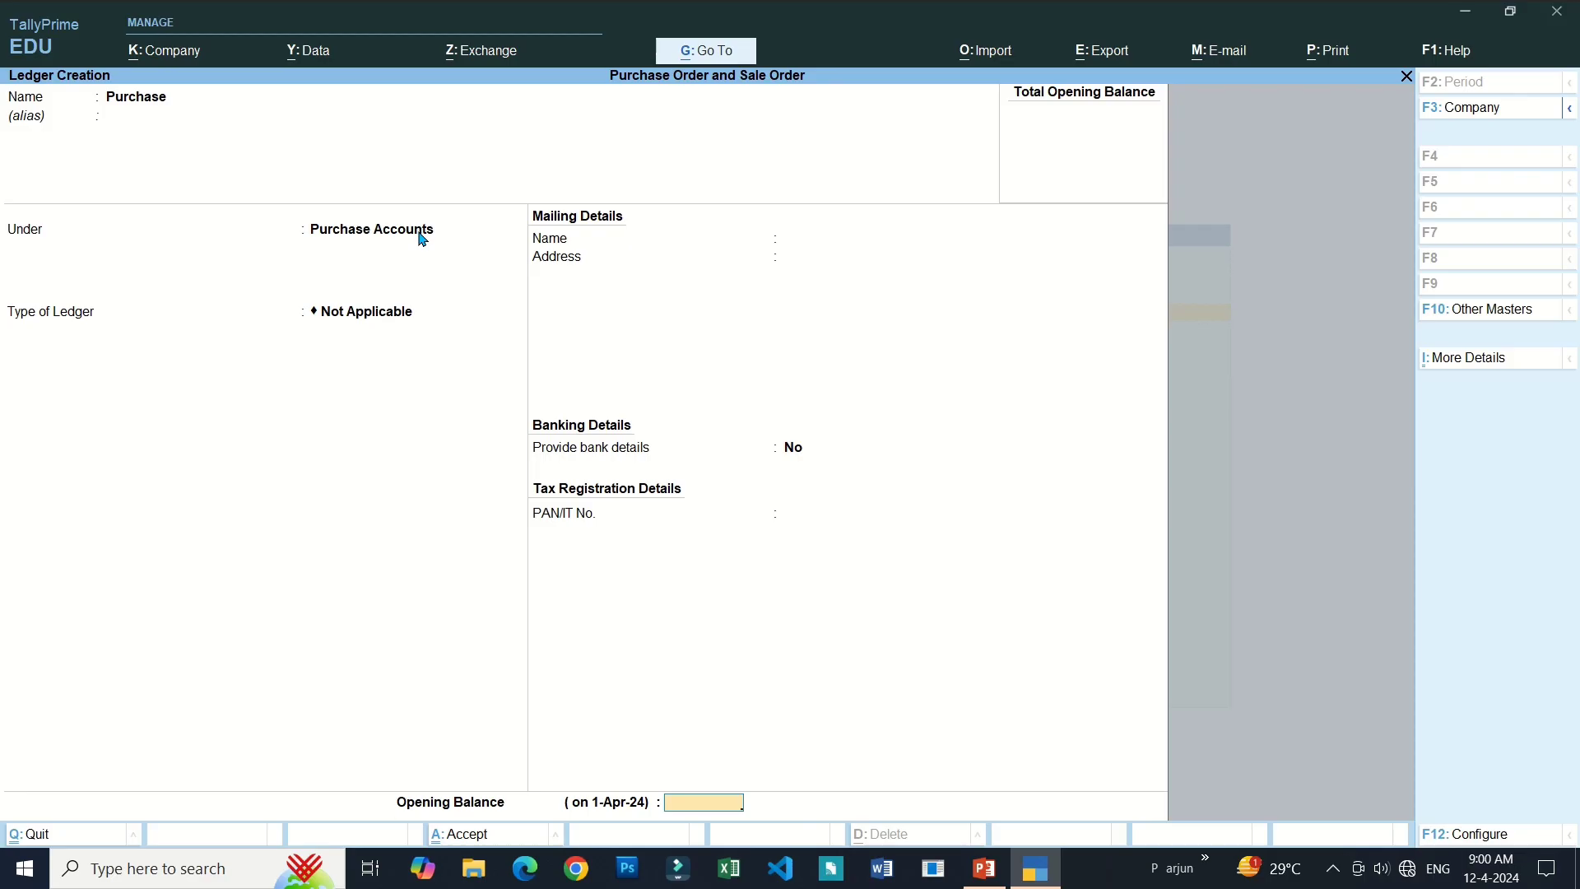
key(ctrl)
key(ctrl+a)
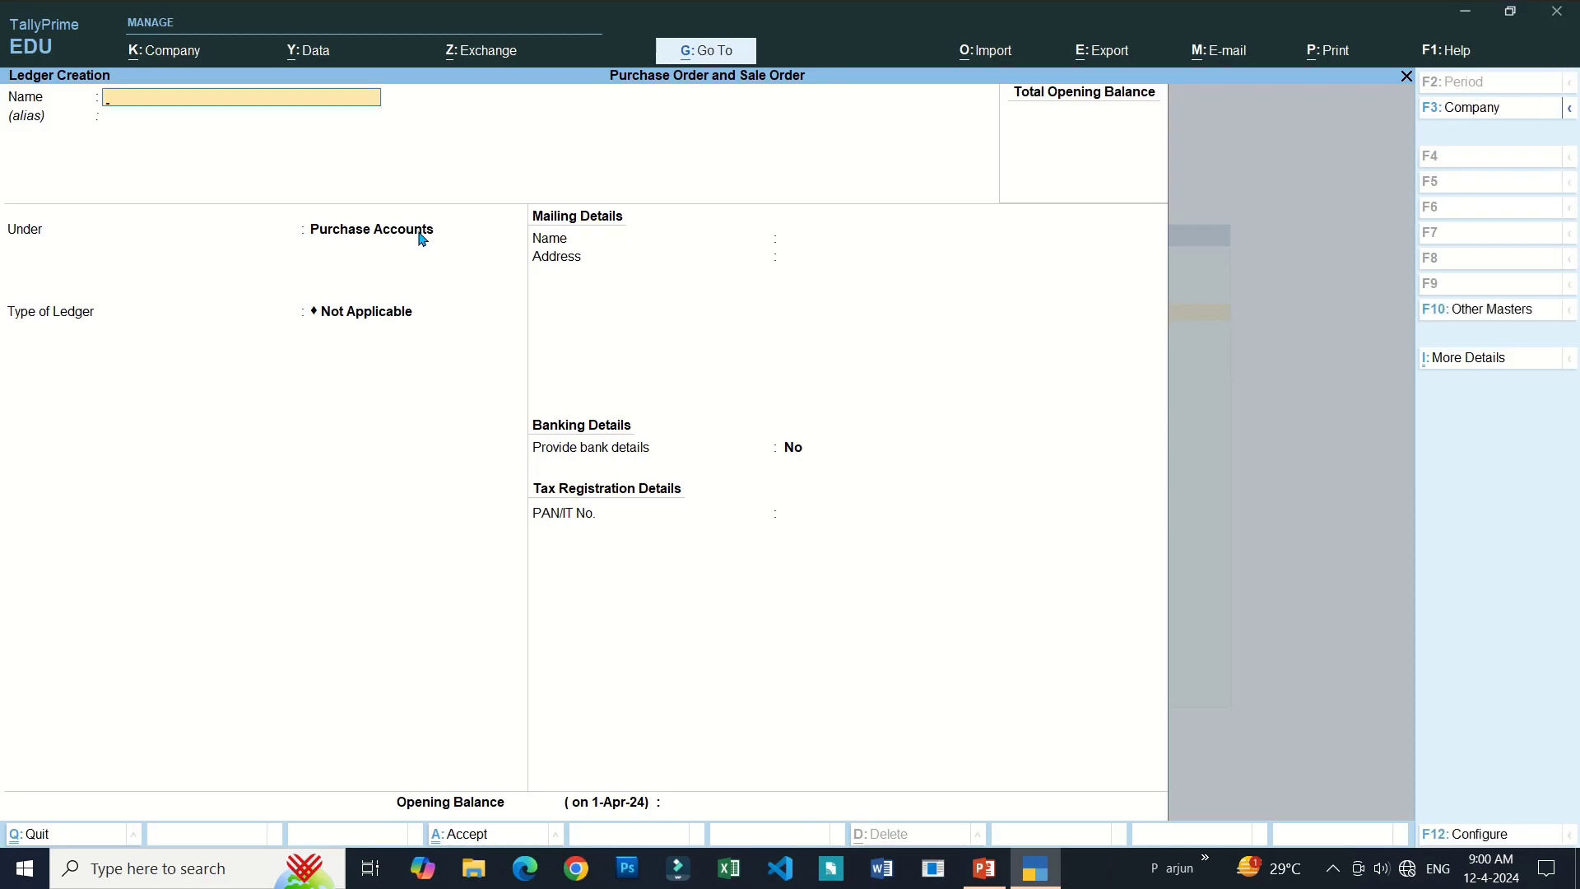
Create a ledger named Sale under Sales Accounts, then close ledger creation.
text(Sale)
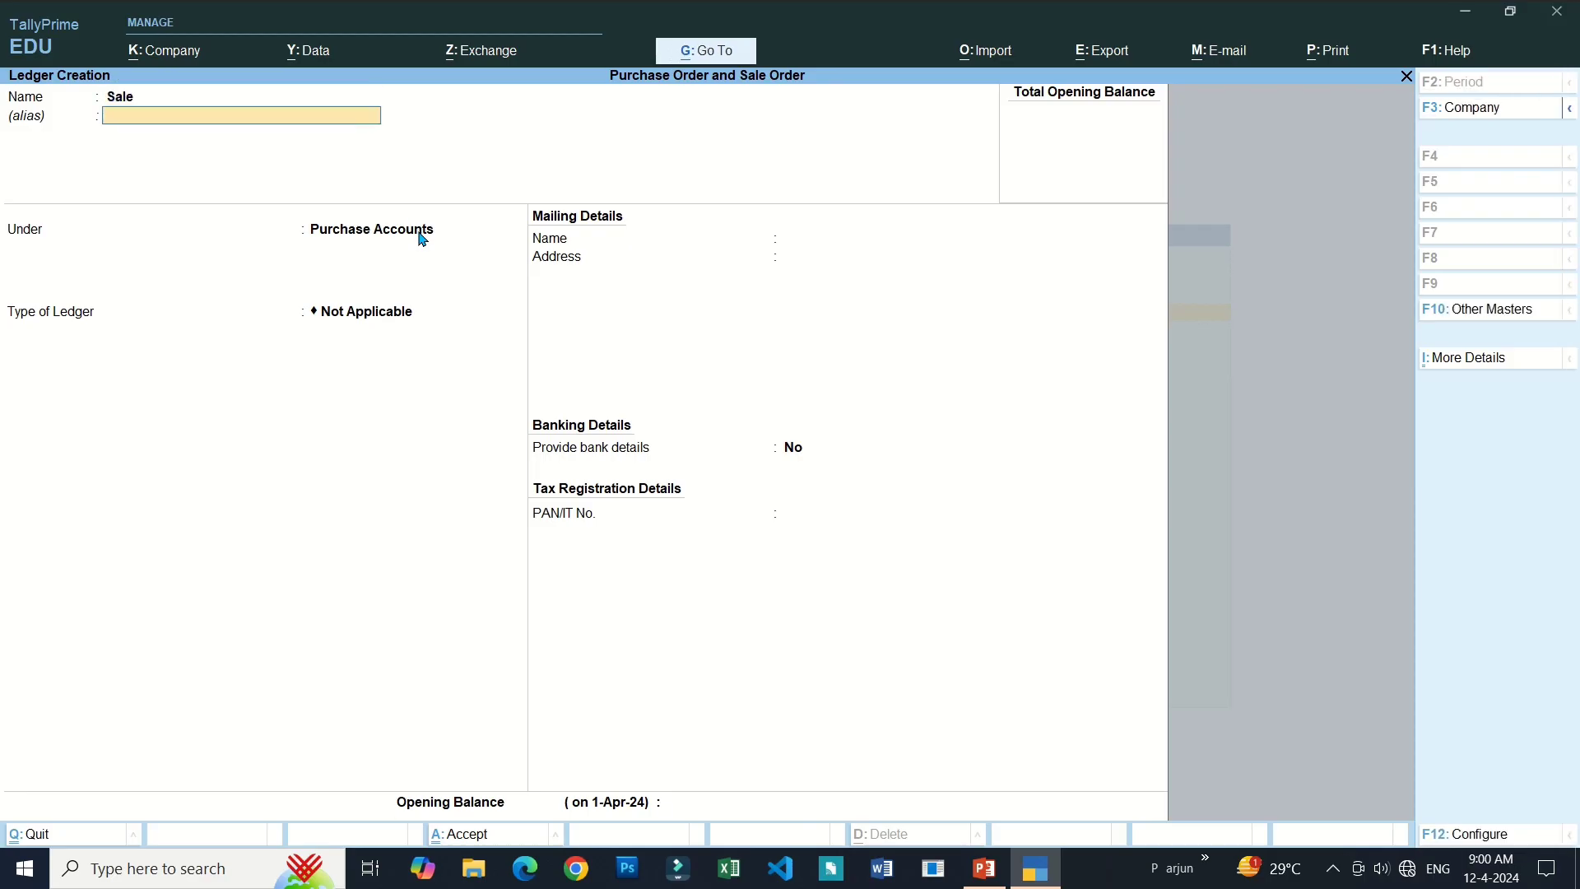
key(Return)
text(Sale)
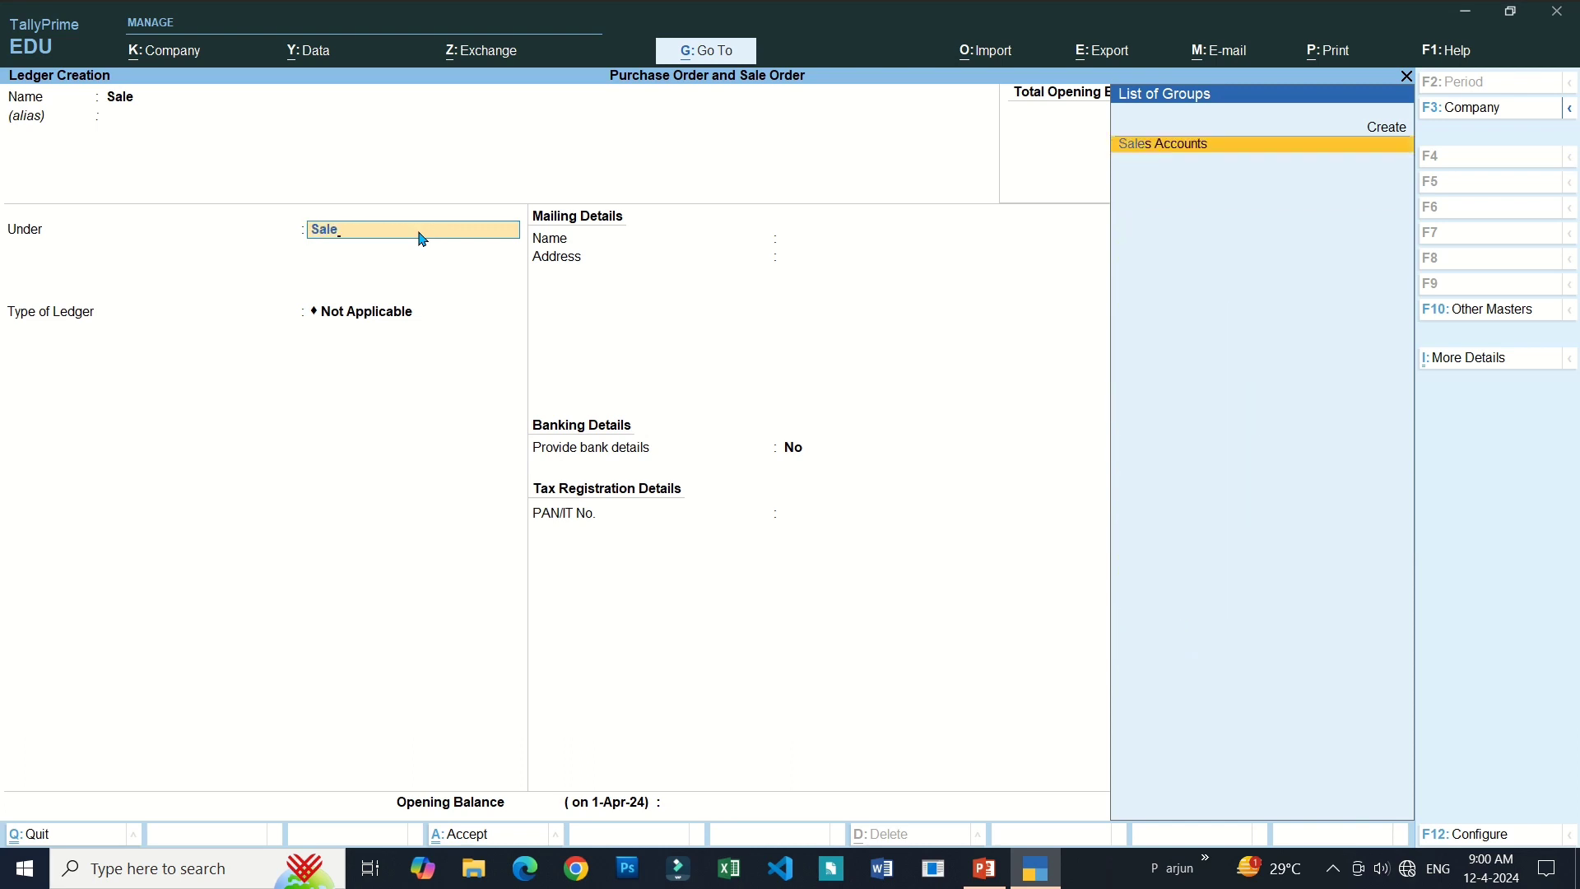
key(Return)
key(Return)
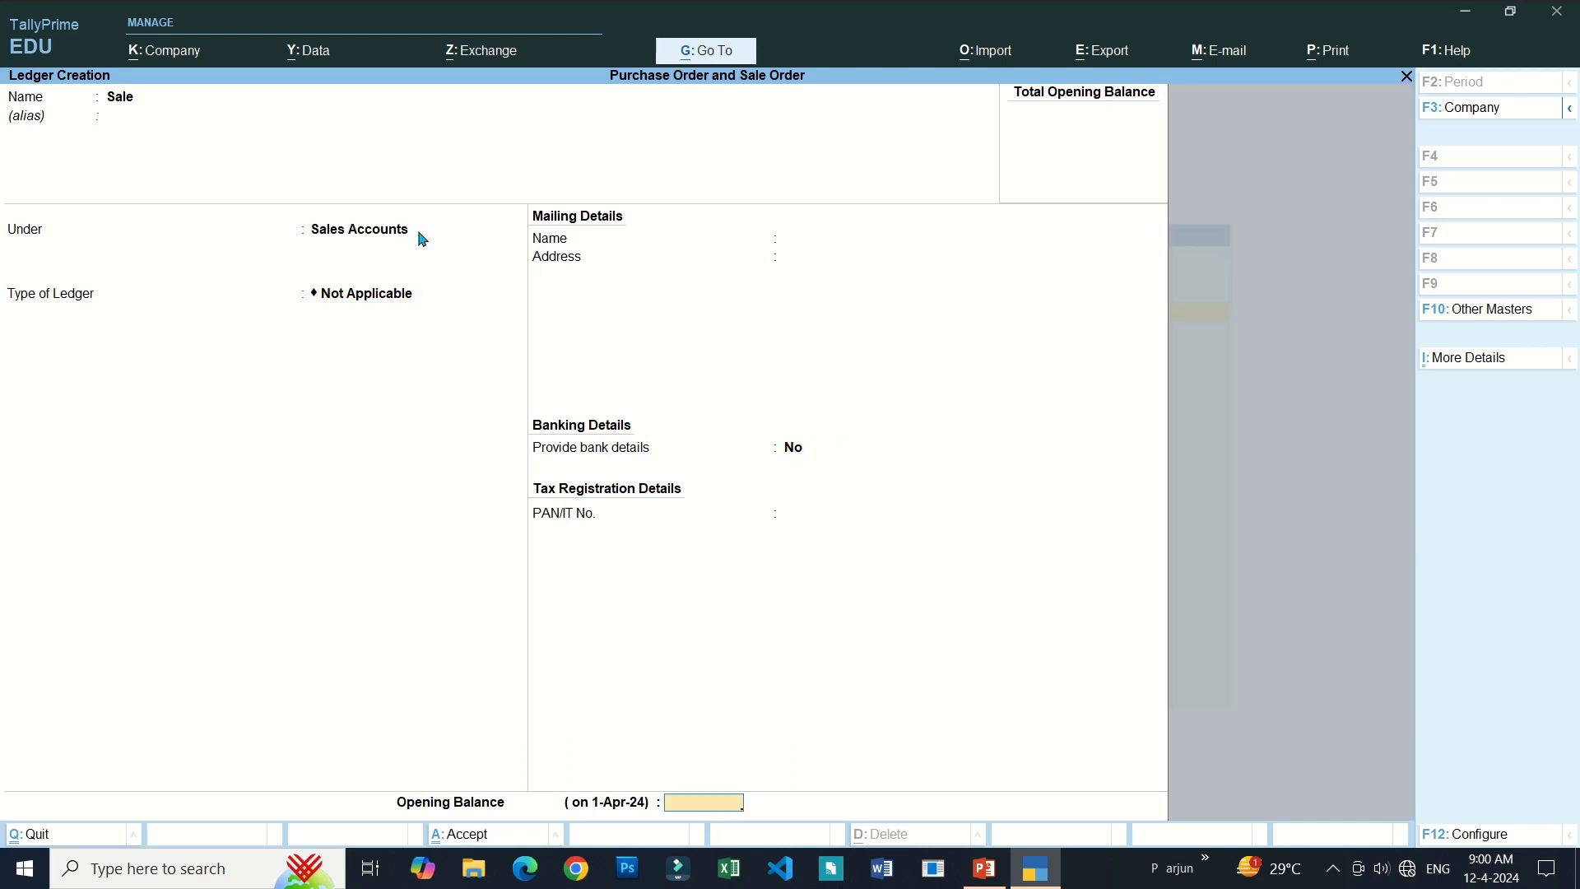
key(Return)
key(Return)
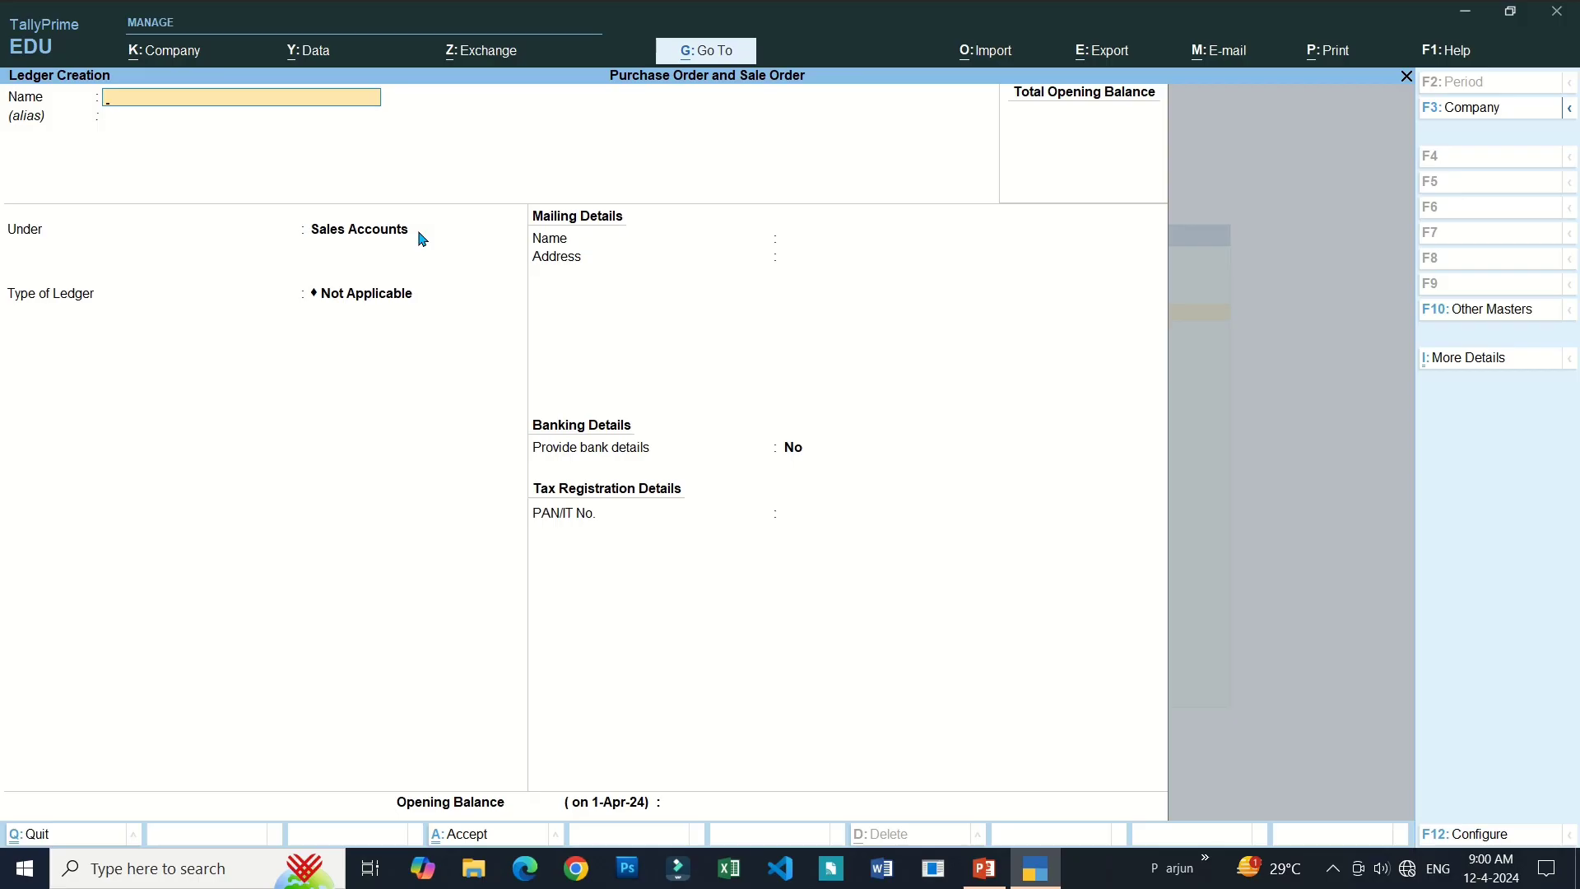
key(Escape)
key(Return)
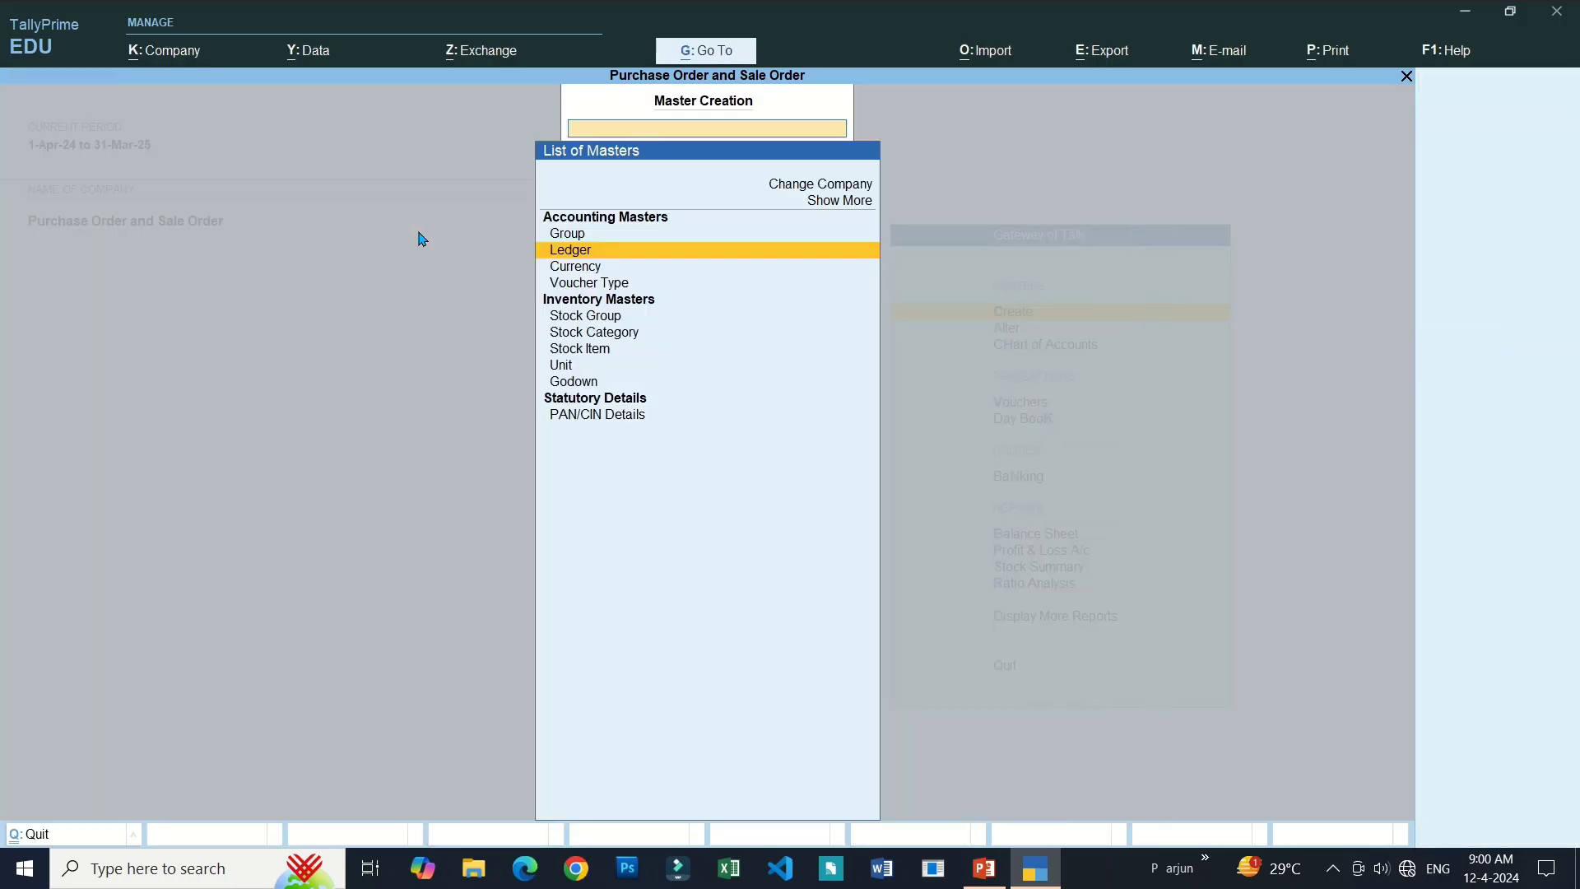
Start stock item Vivo39hg and create a new stock group Mobile for it.
key(Down)
key(Down)
key(Down)
key(Down)
key(Down)
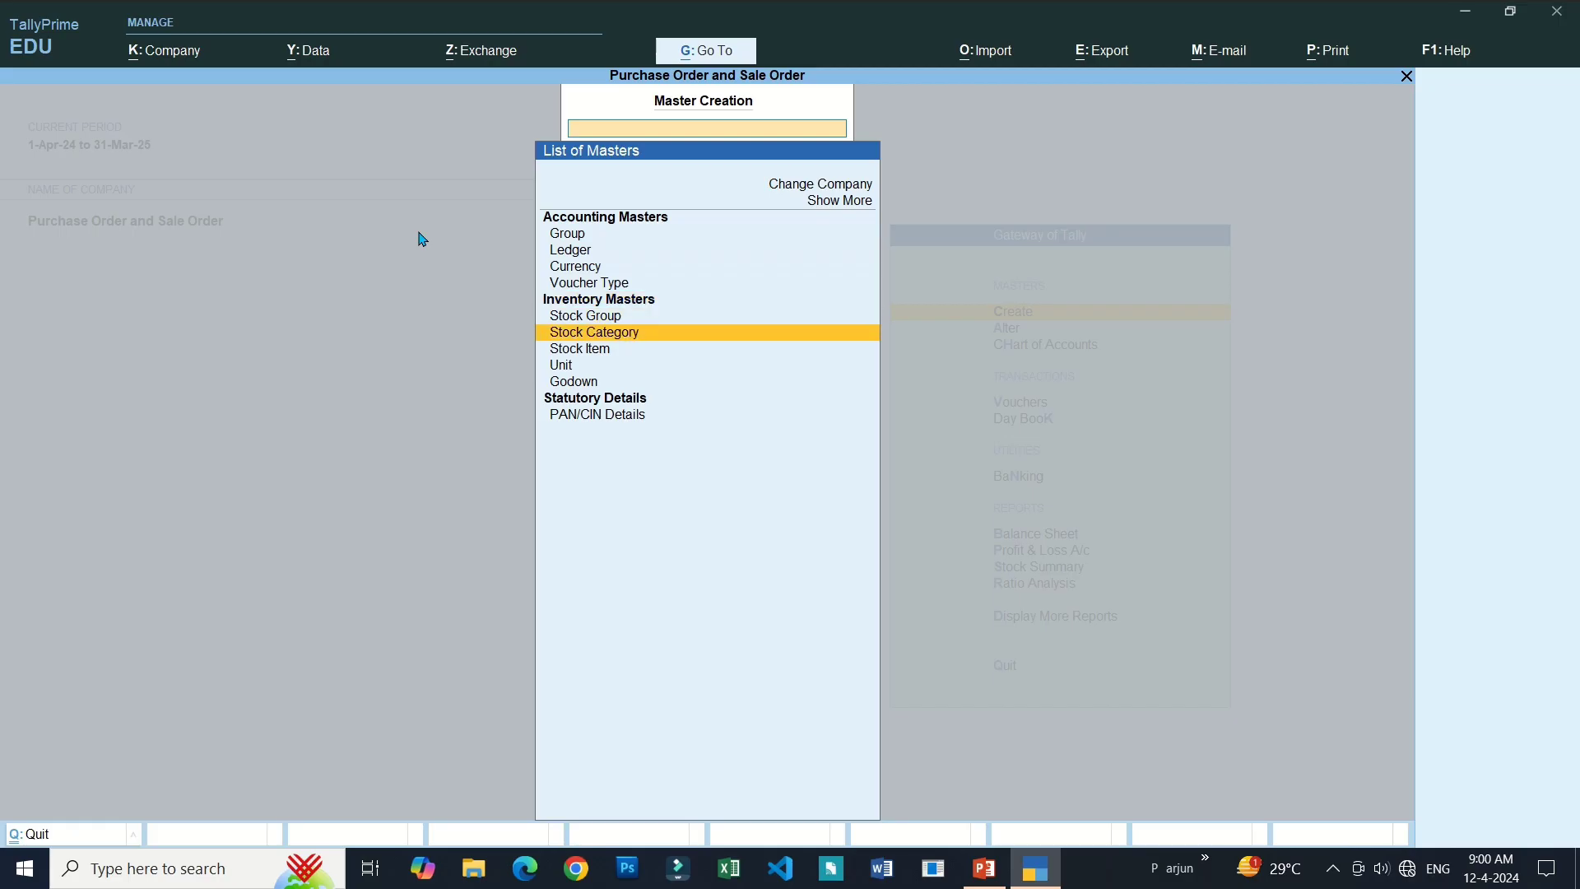
key(Return)
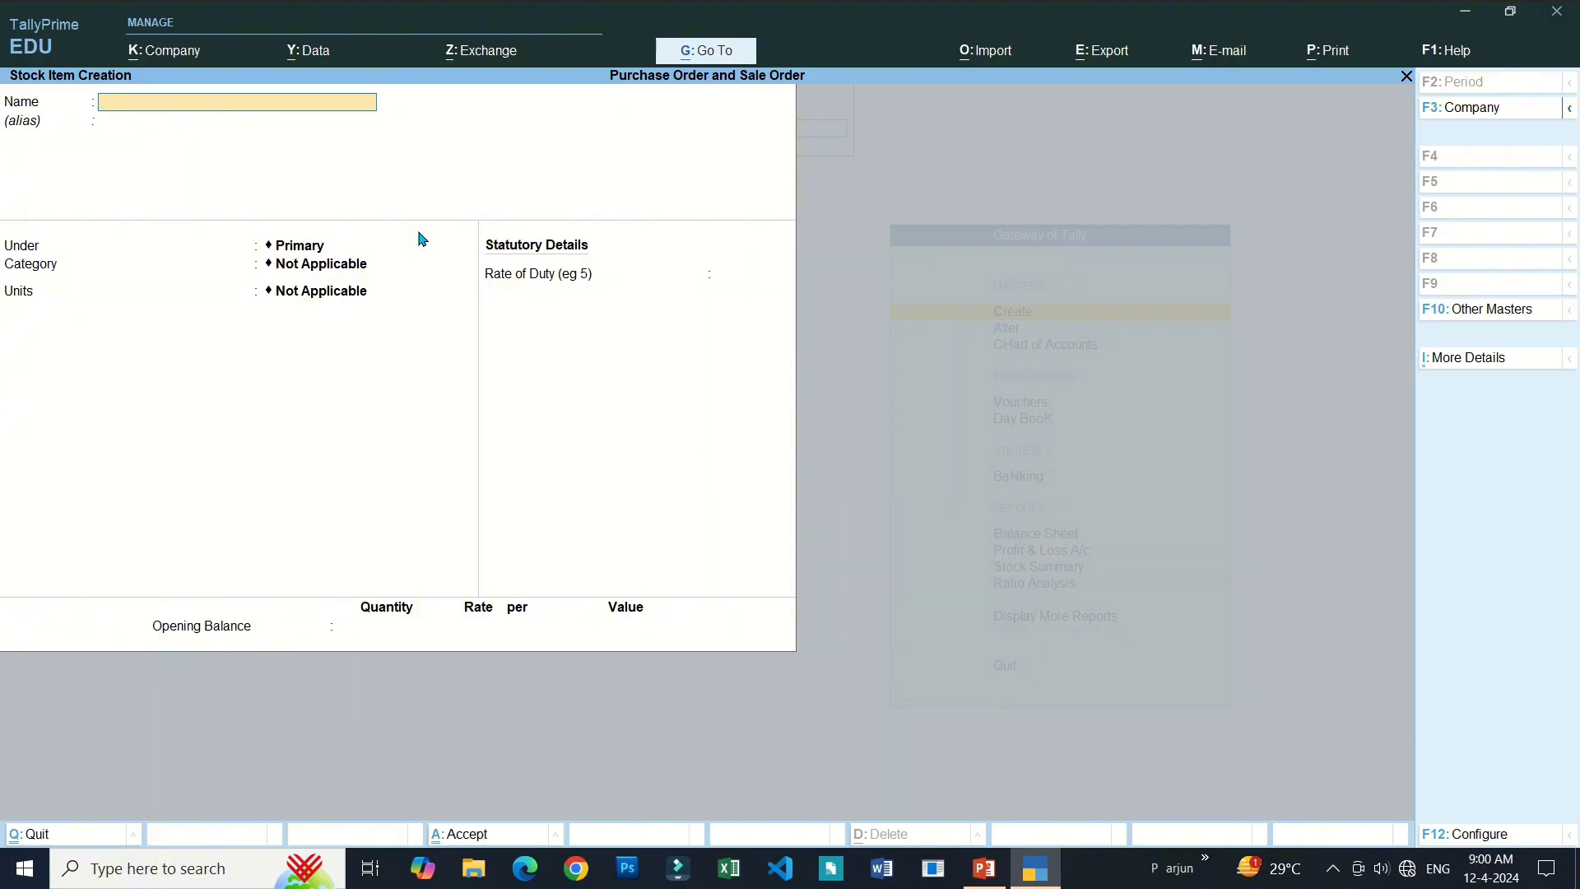
text(Vivo39hg)
key(Return)
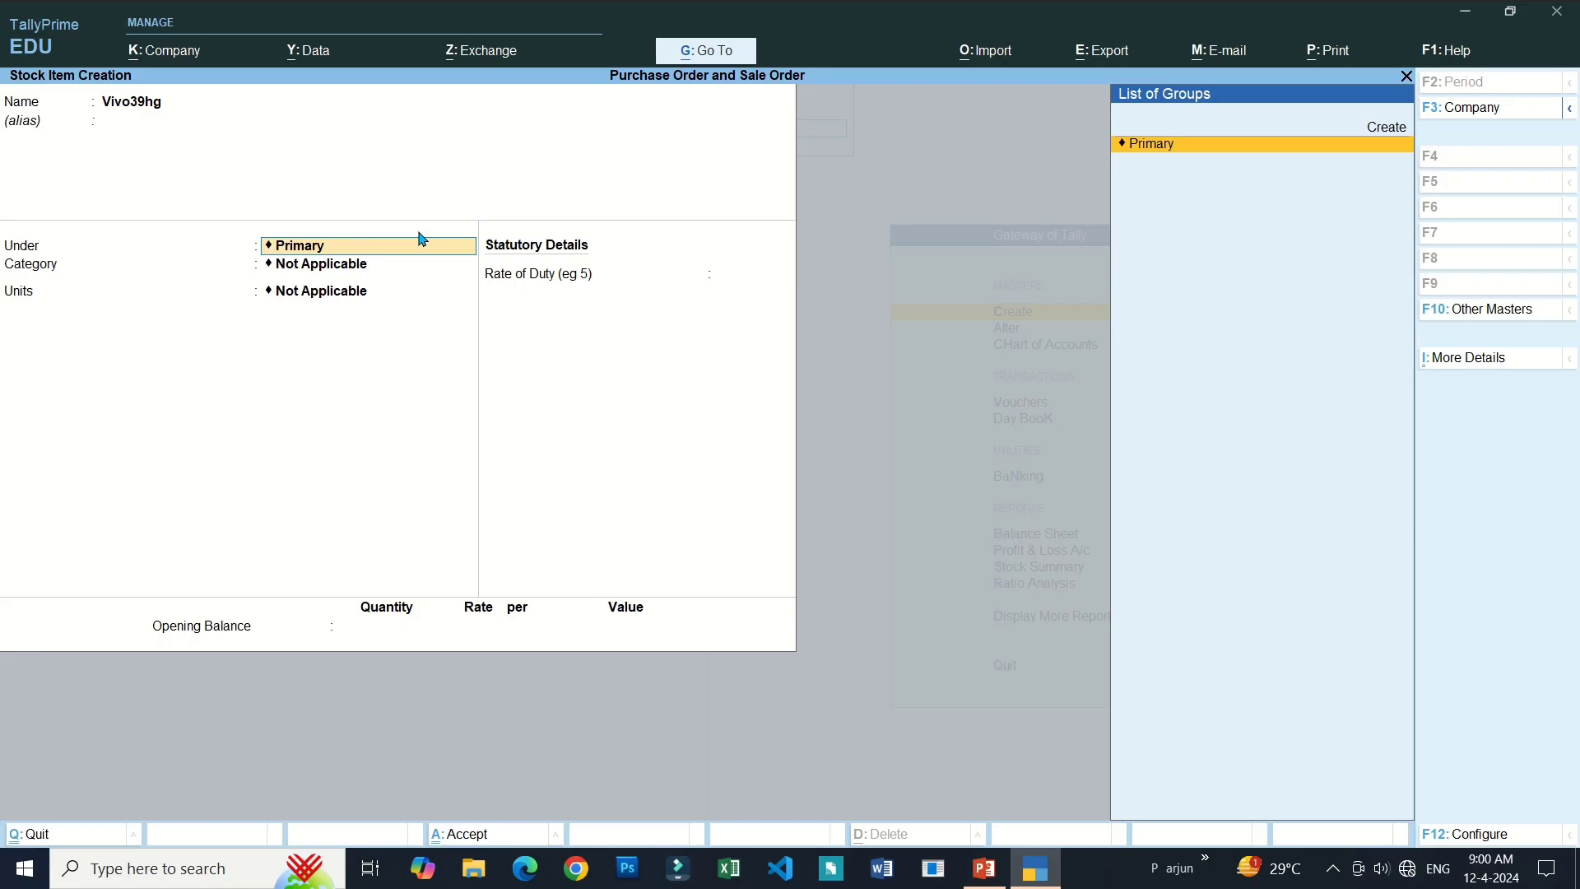
key(Up)
key(Return)
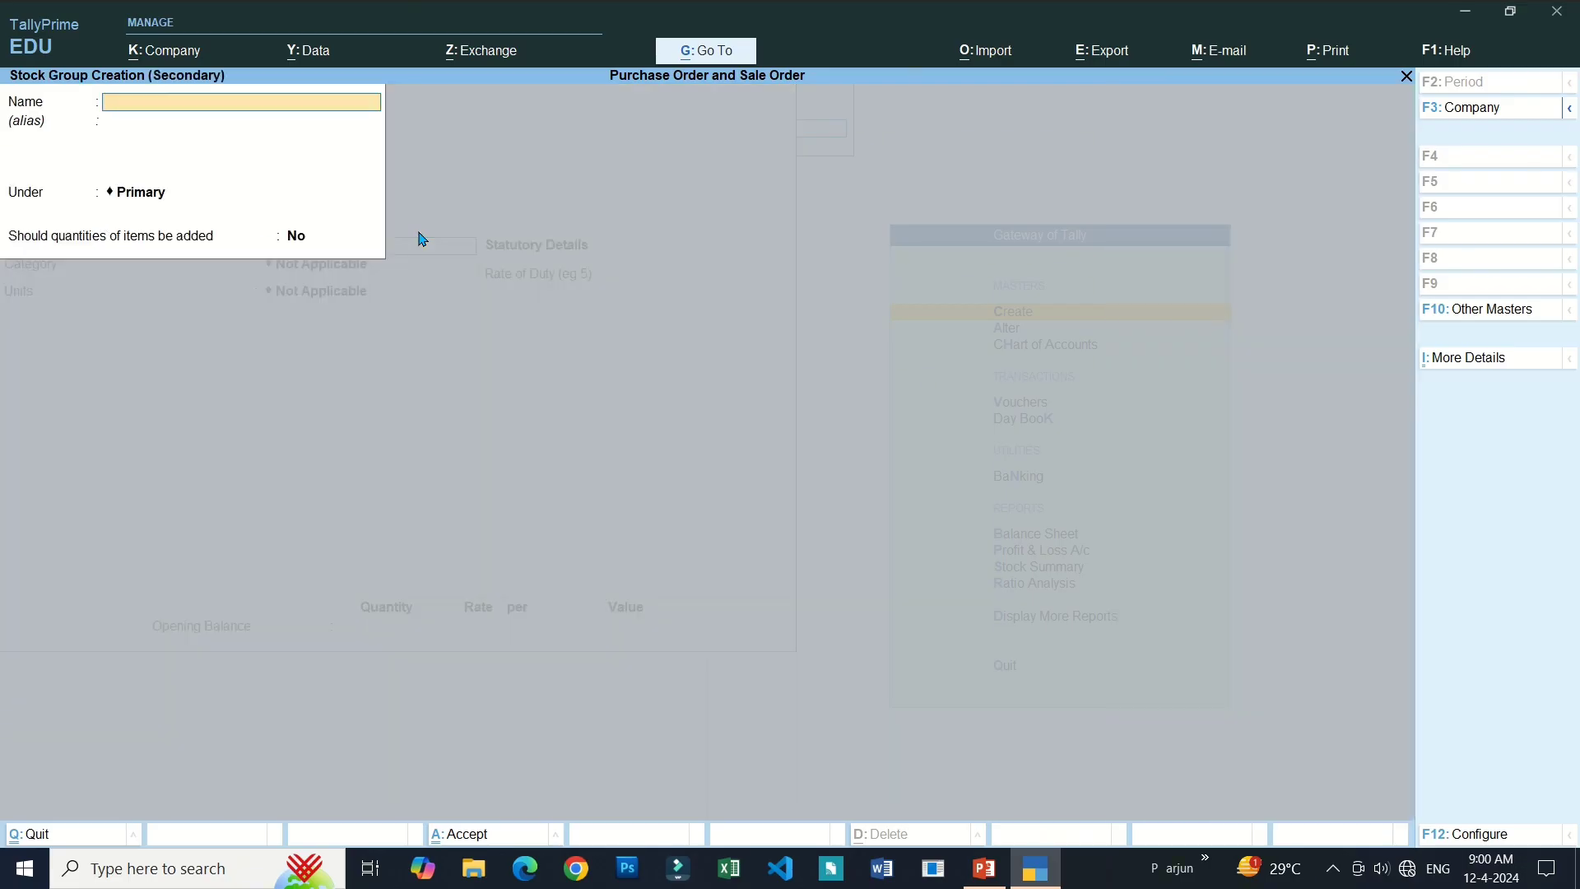
text(Mobile)
key(Return)
key(Return)
key(Return)
key(Return)
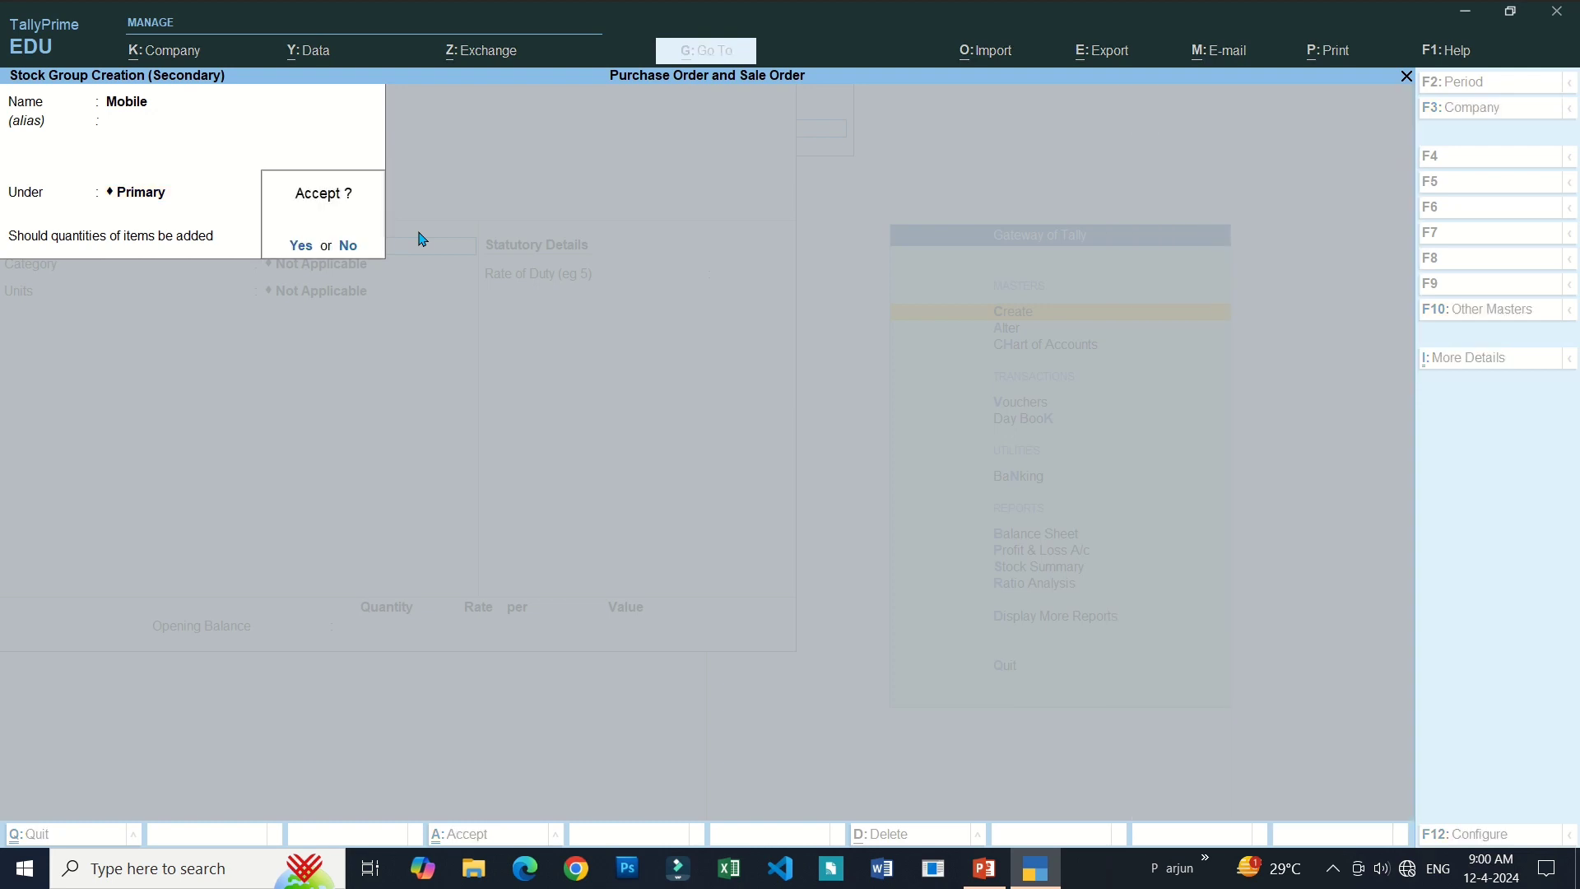
key(Return)
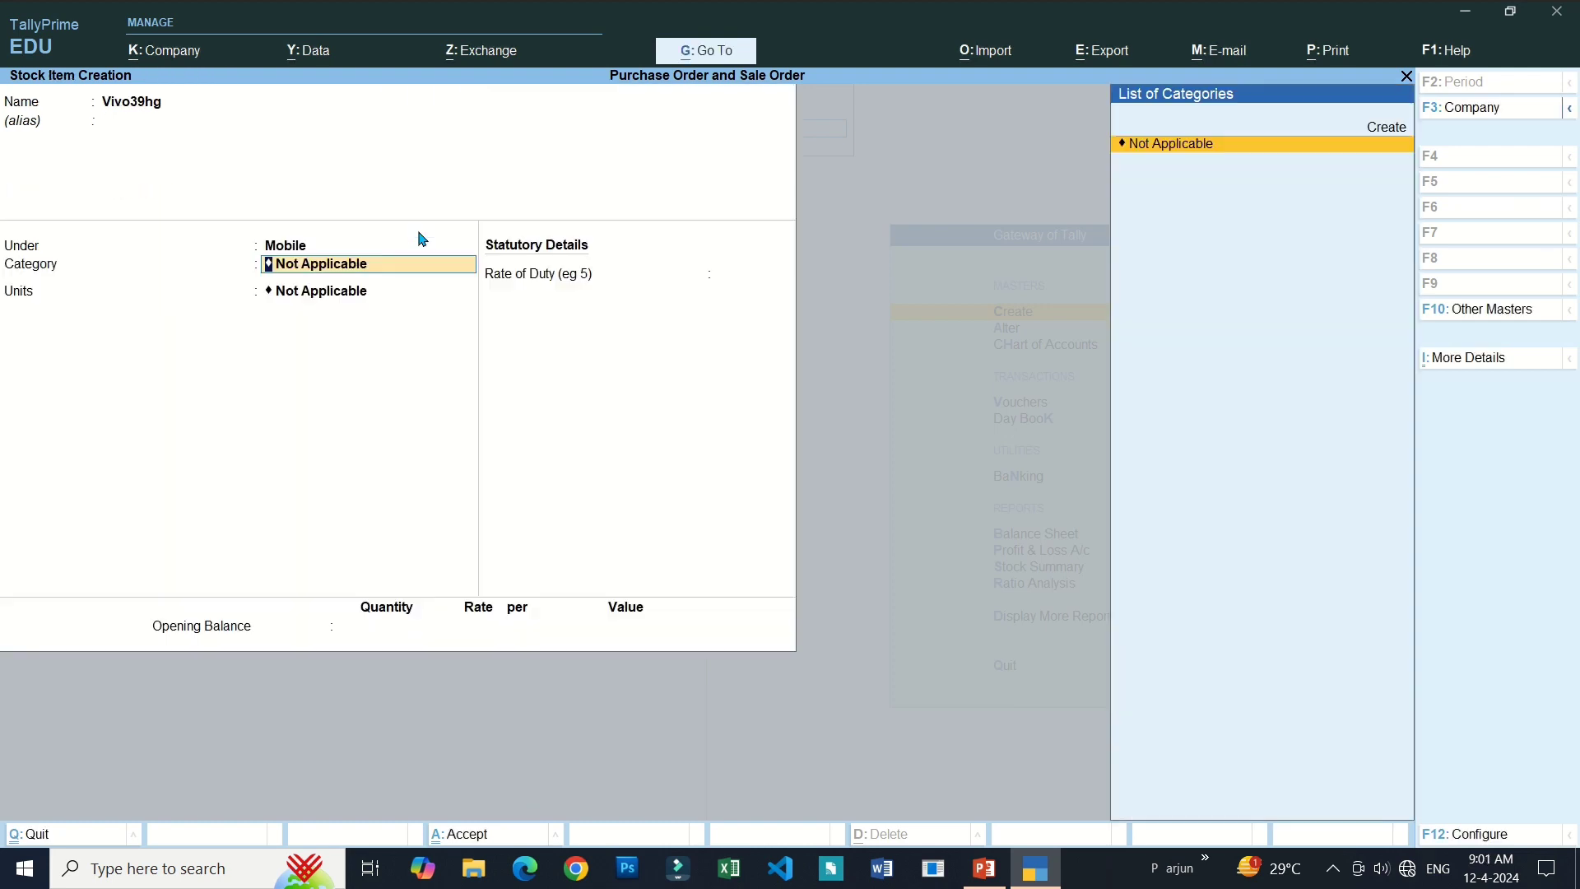
Create the stock category Vivo and the unit pcs for the item.
key(Up)
key(Return)
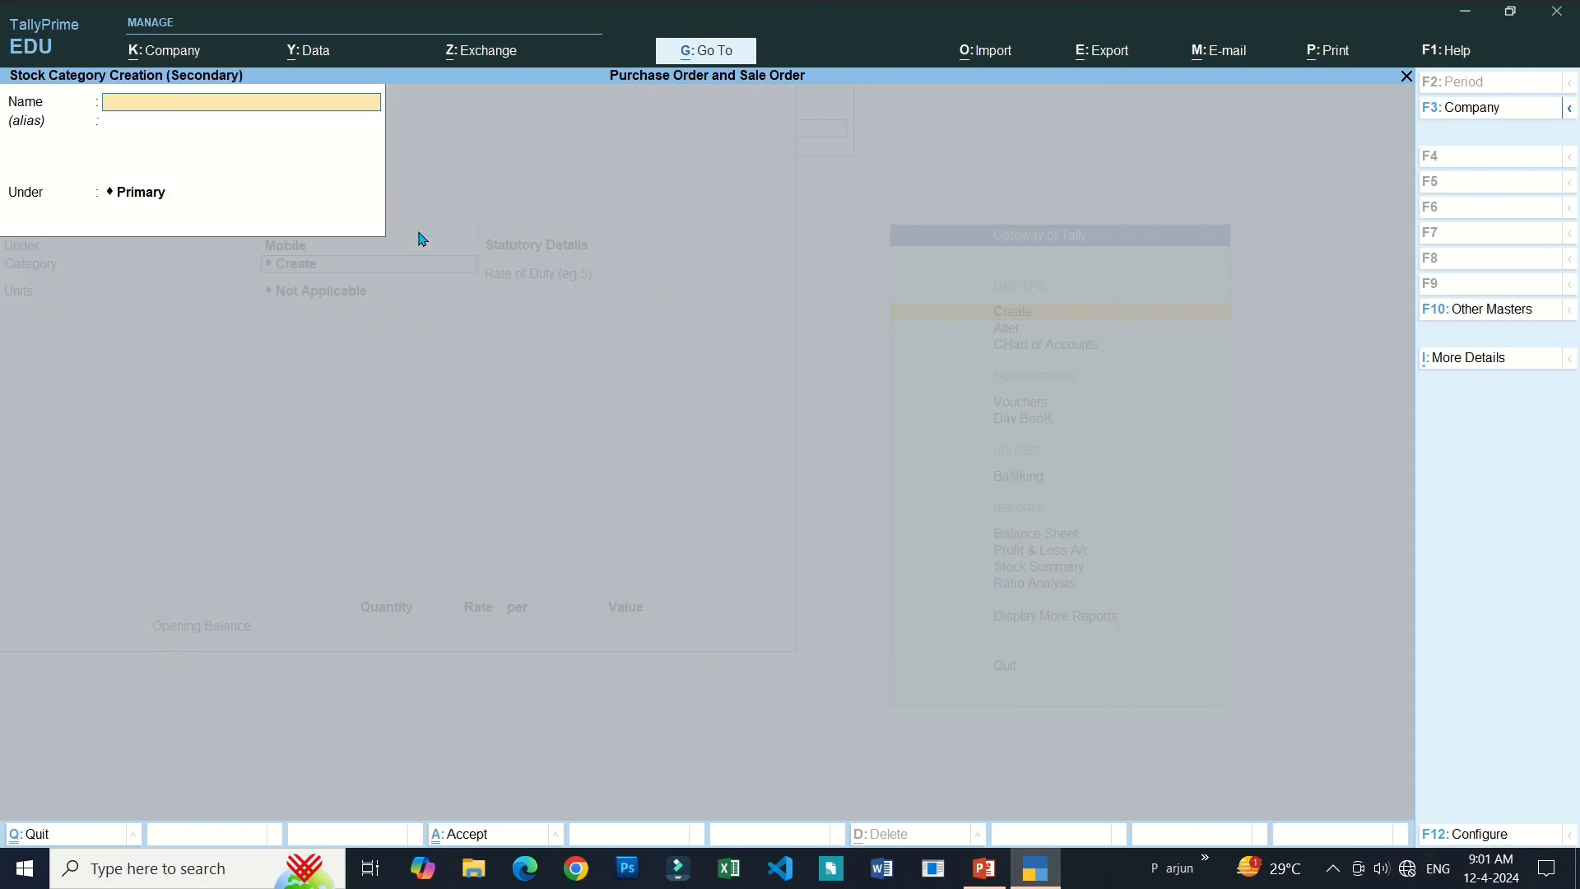
text(Vivo)
key(Return)
key(Return)
key(Return)
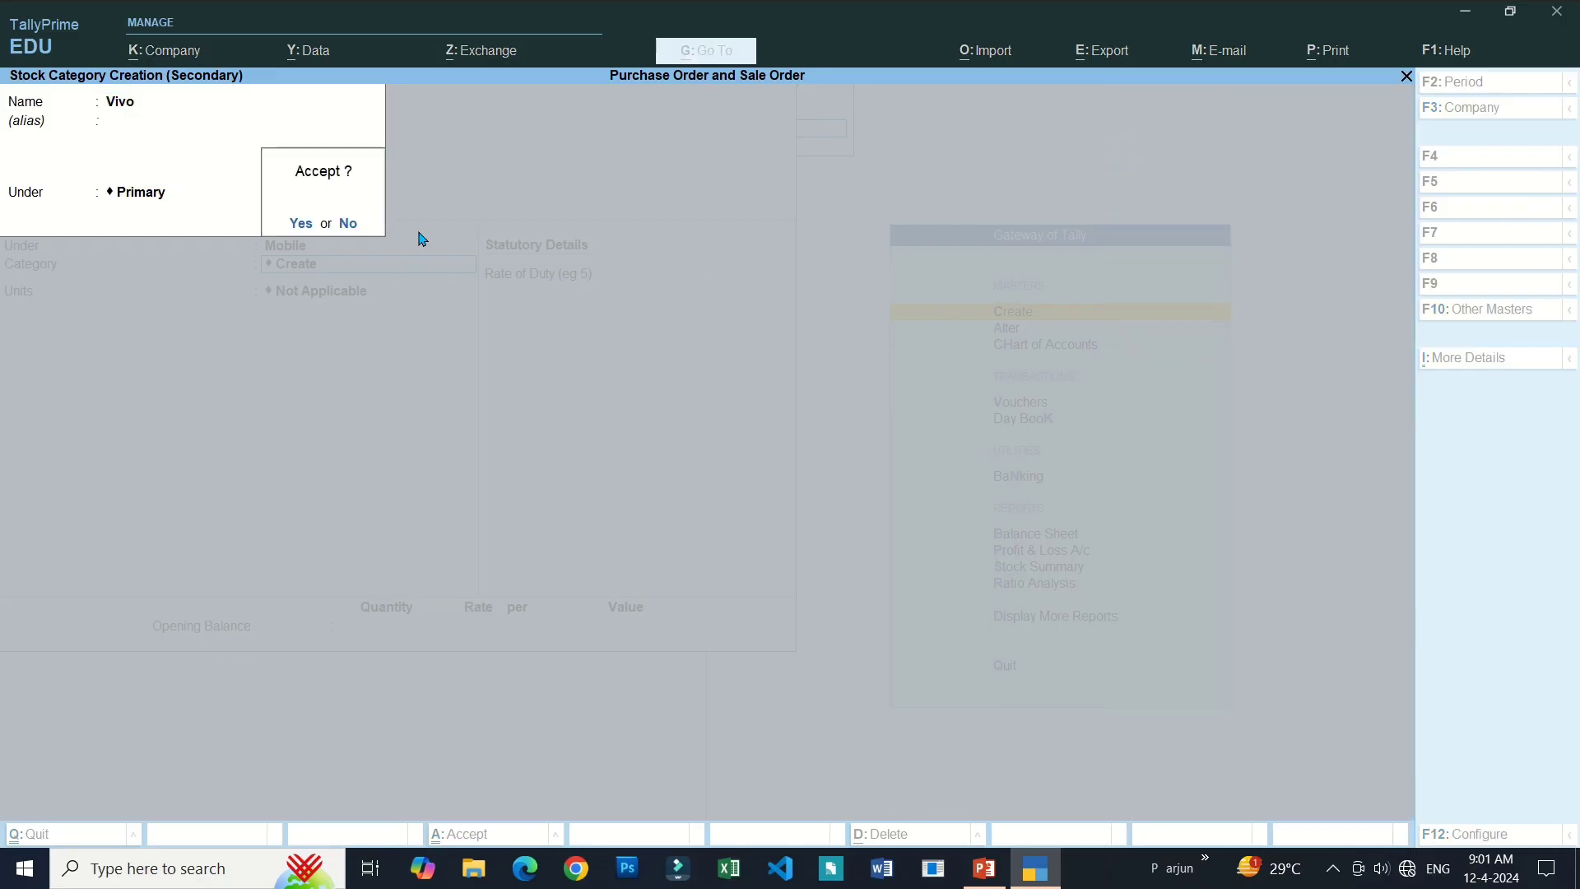
key(Return)
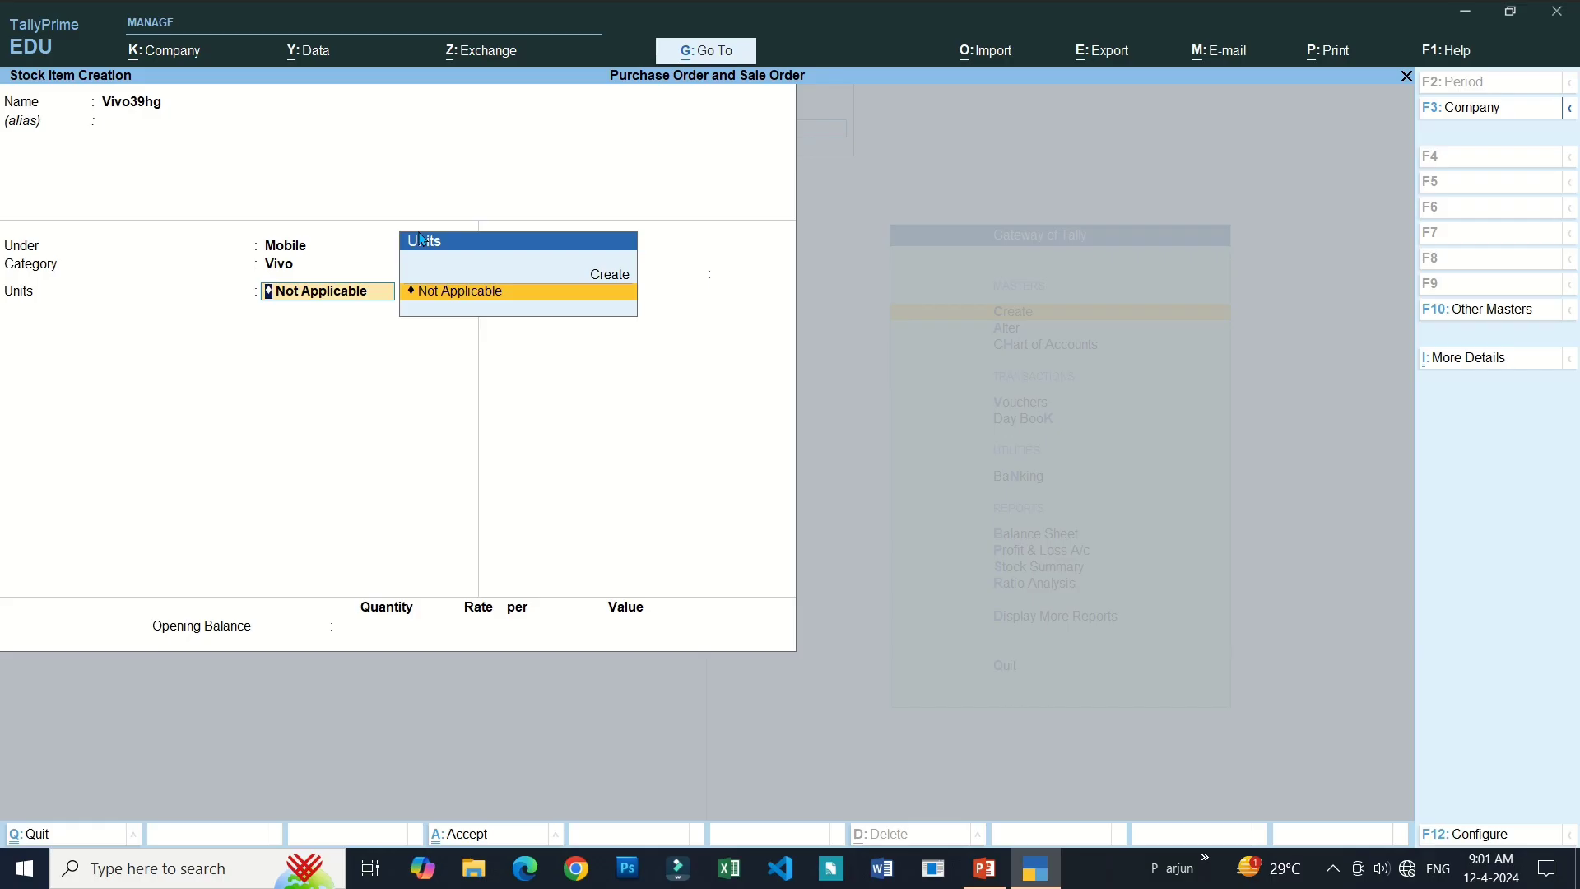
key(Up)
key(Return)
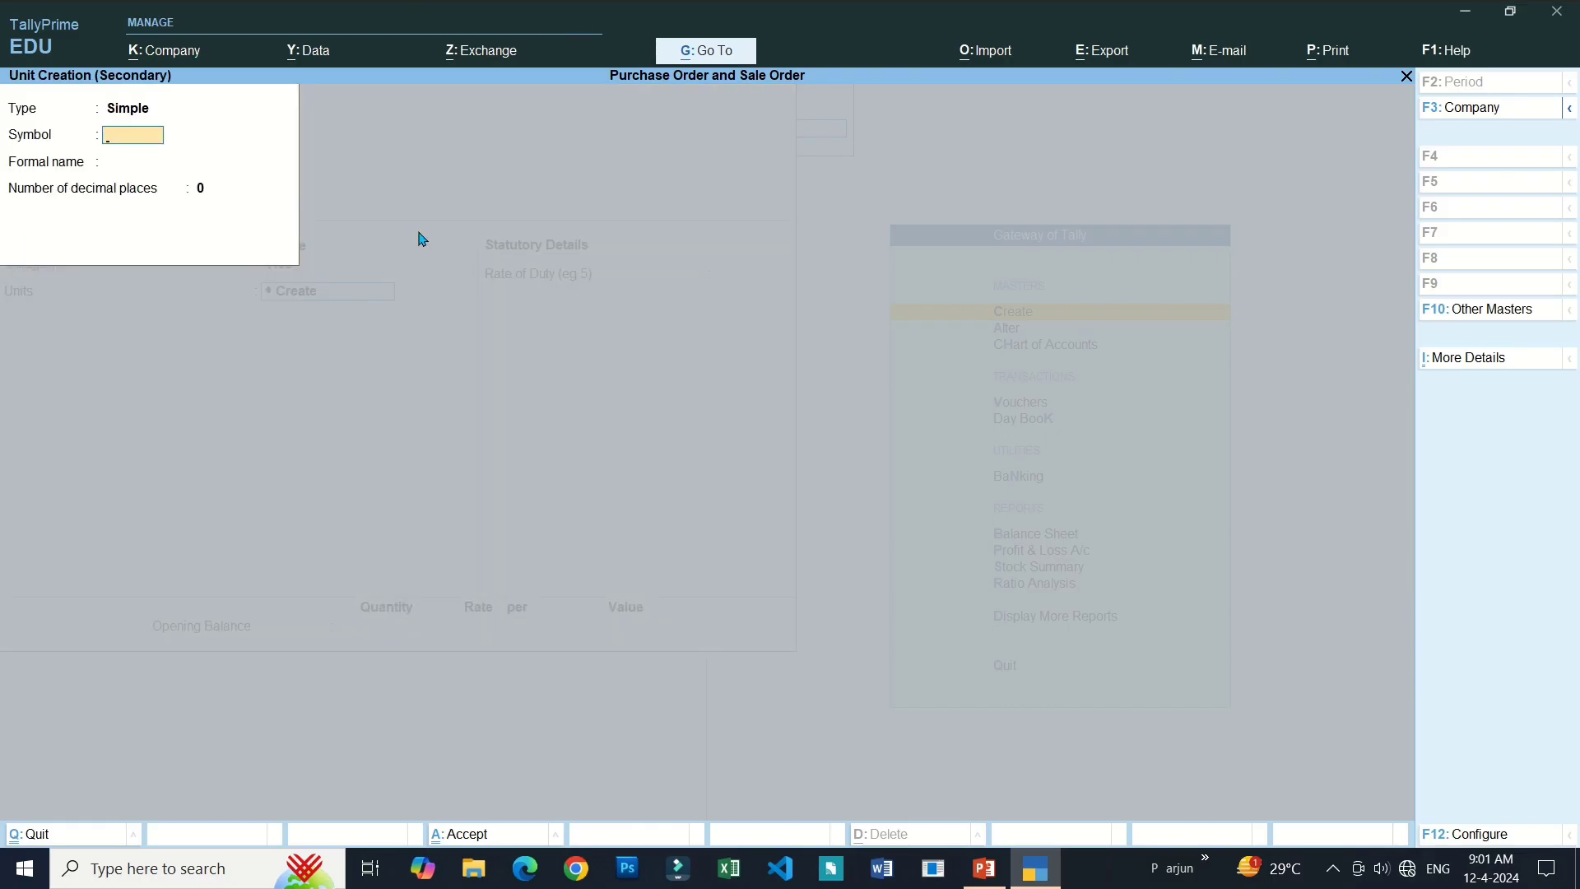
text(pcs)
key(Return)
key(Return)
key(Return)
key(Return)
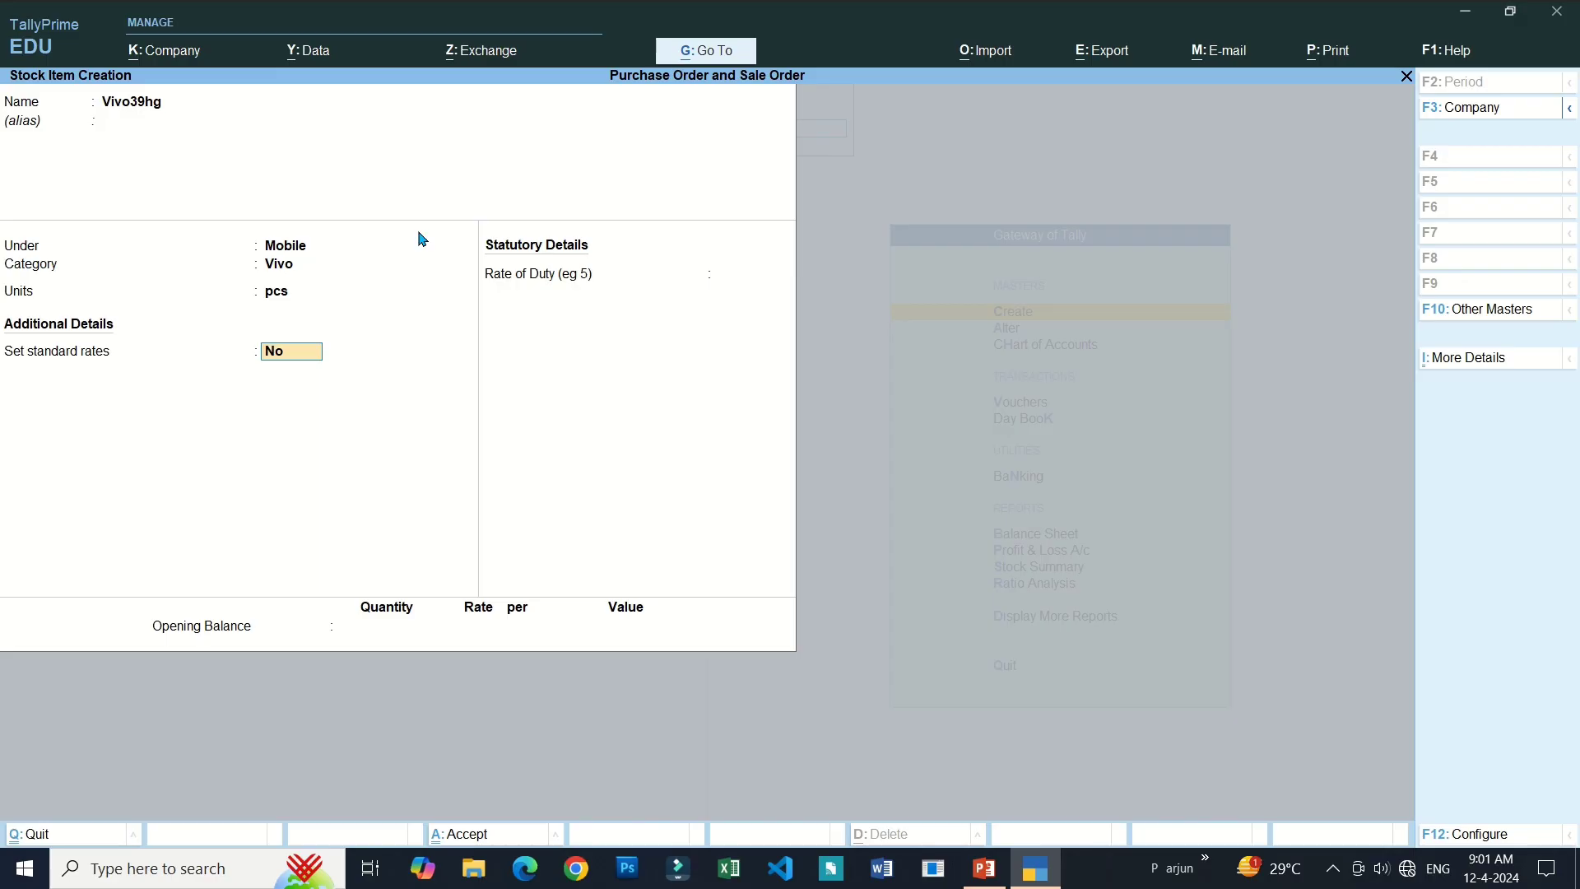
Enter an opening balance of 50 pcs and save Vivo39hg.
key(Return)
key(Return)
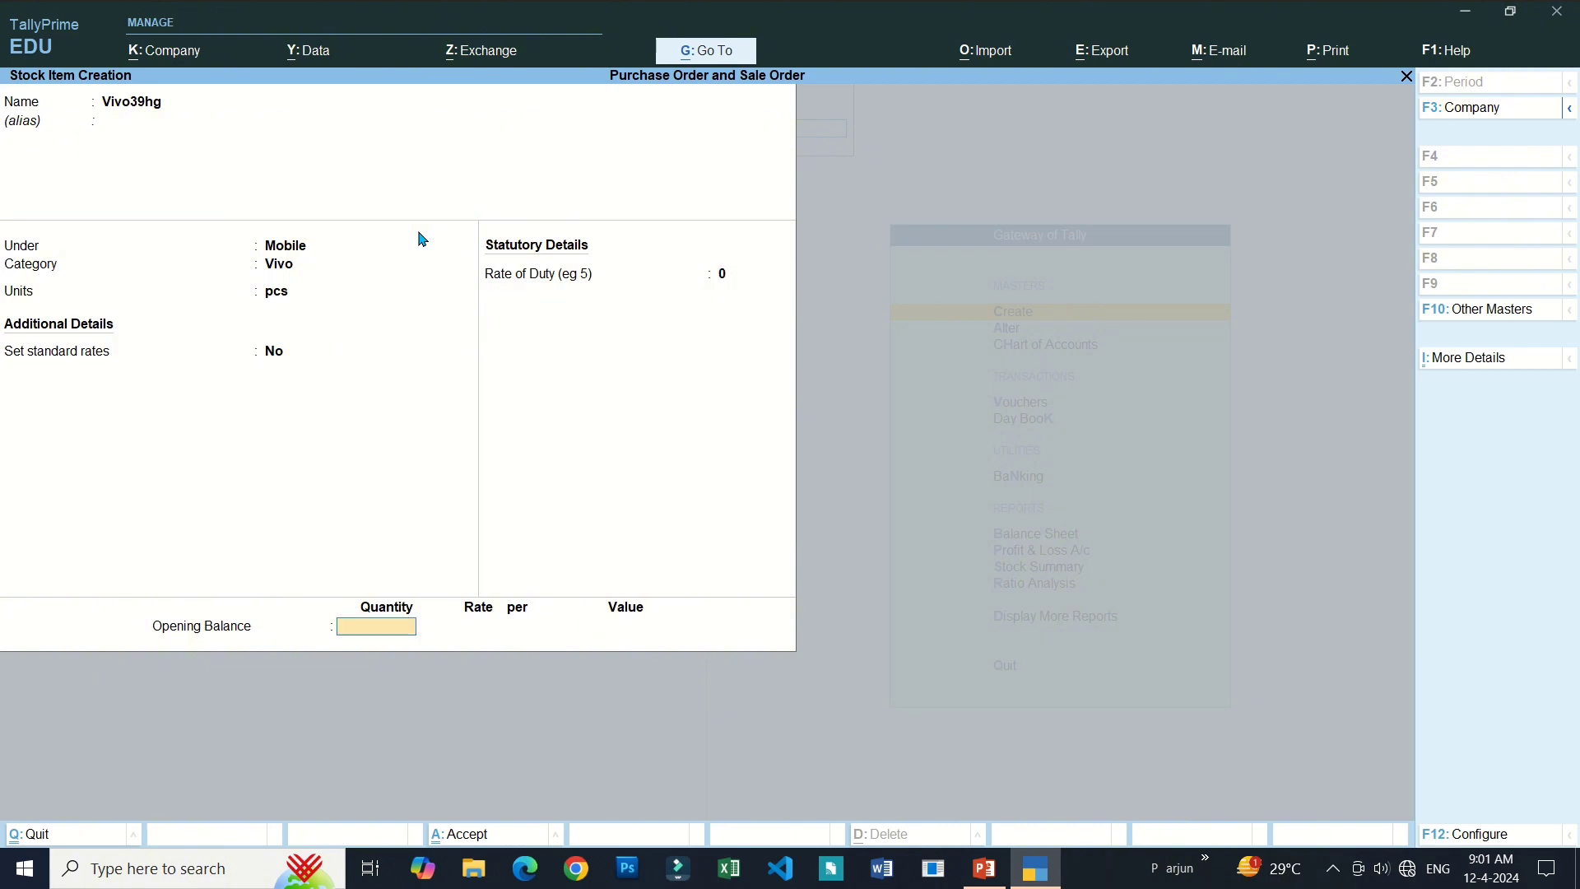
text(50)
key(Return)
key(Return)
key(Return)
key(Return)
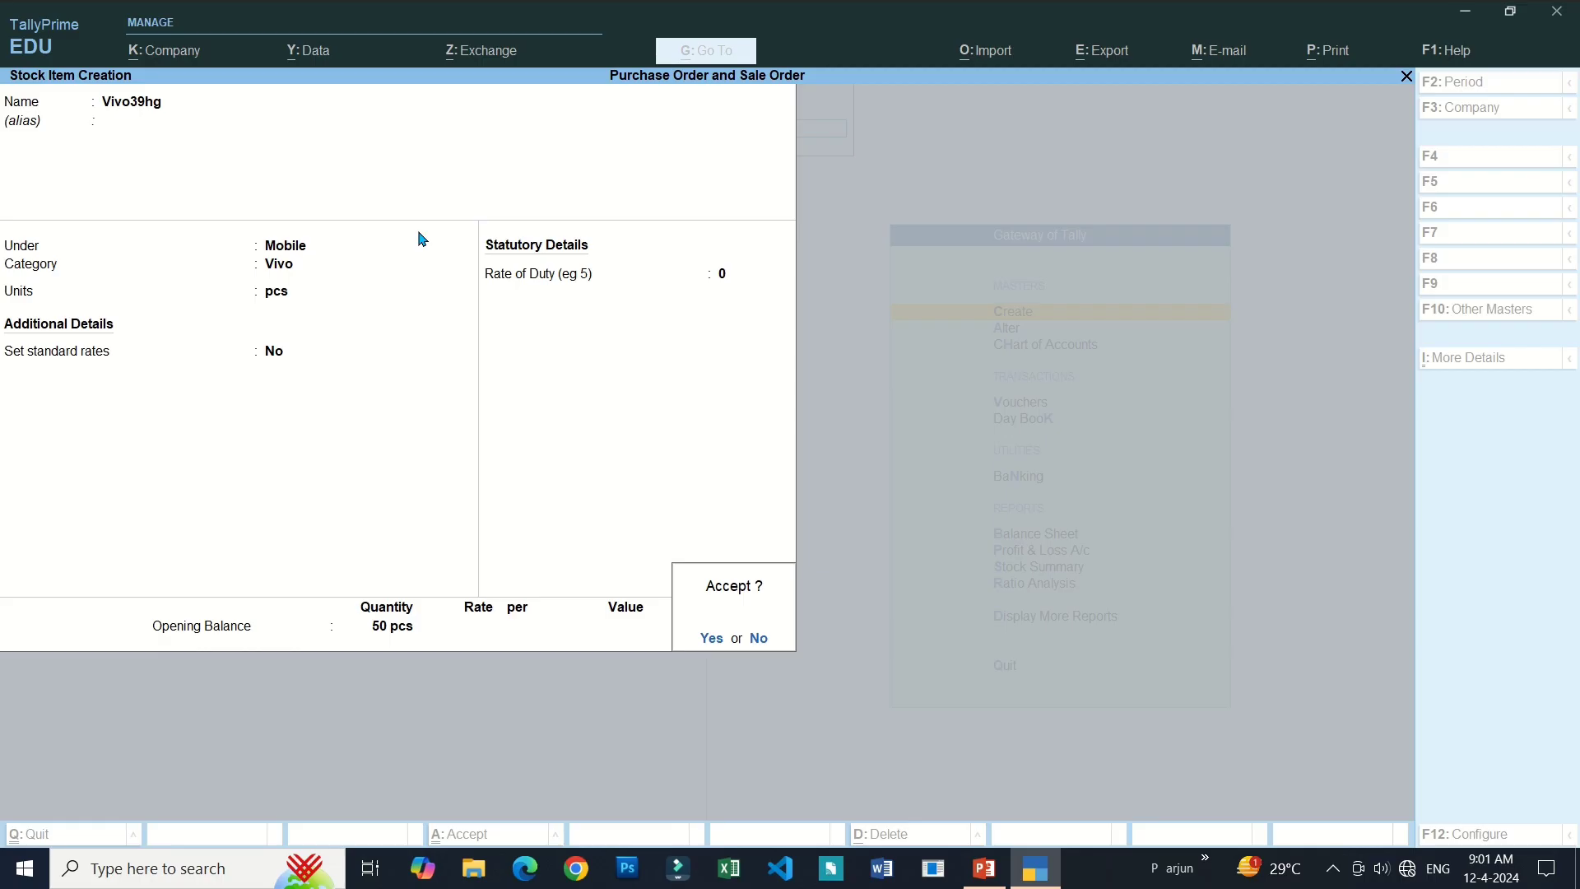
key(Return)
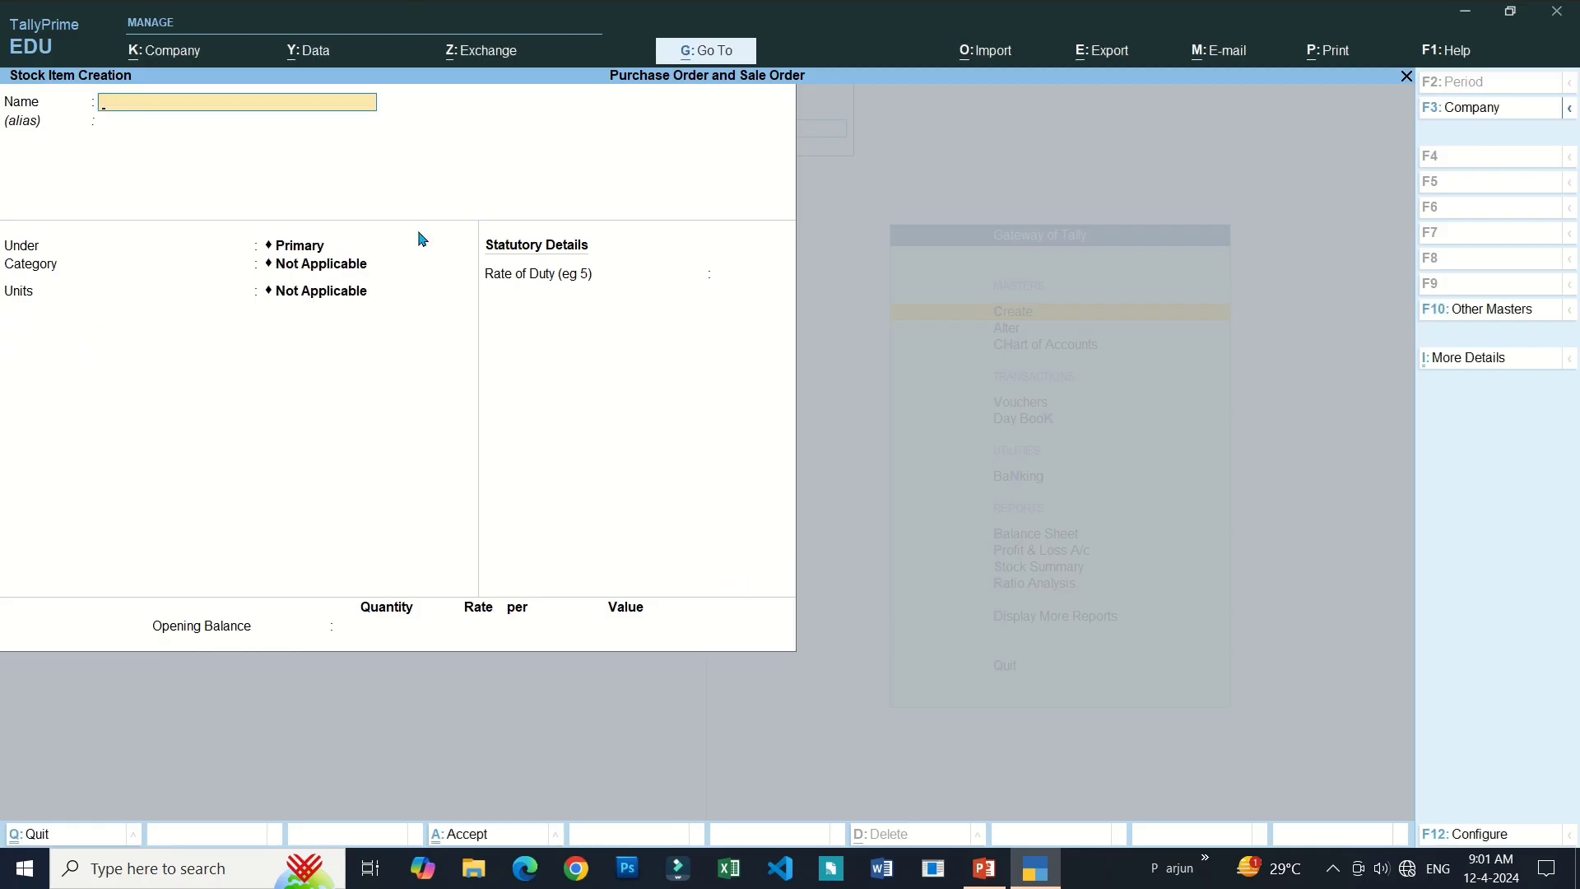
Name the new stock item Oppo V12 and place it under Mobile.
text(Oppo V1)
text(2)
key(Return)
key(Return)
key(Down)
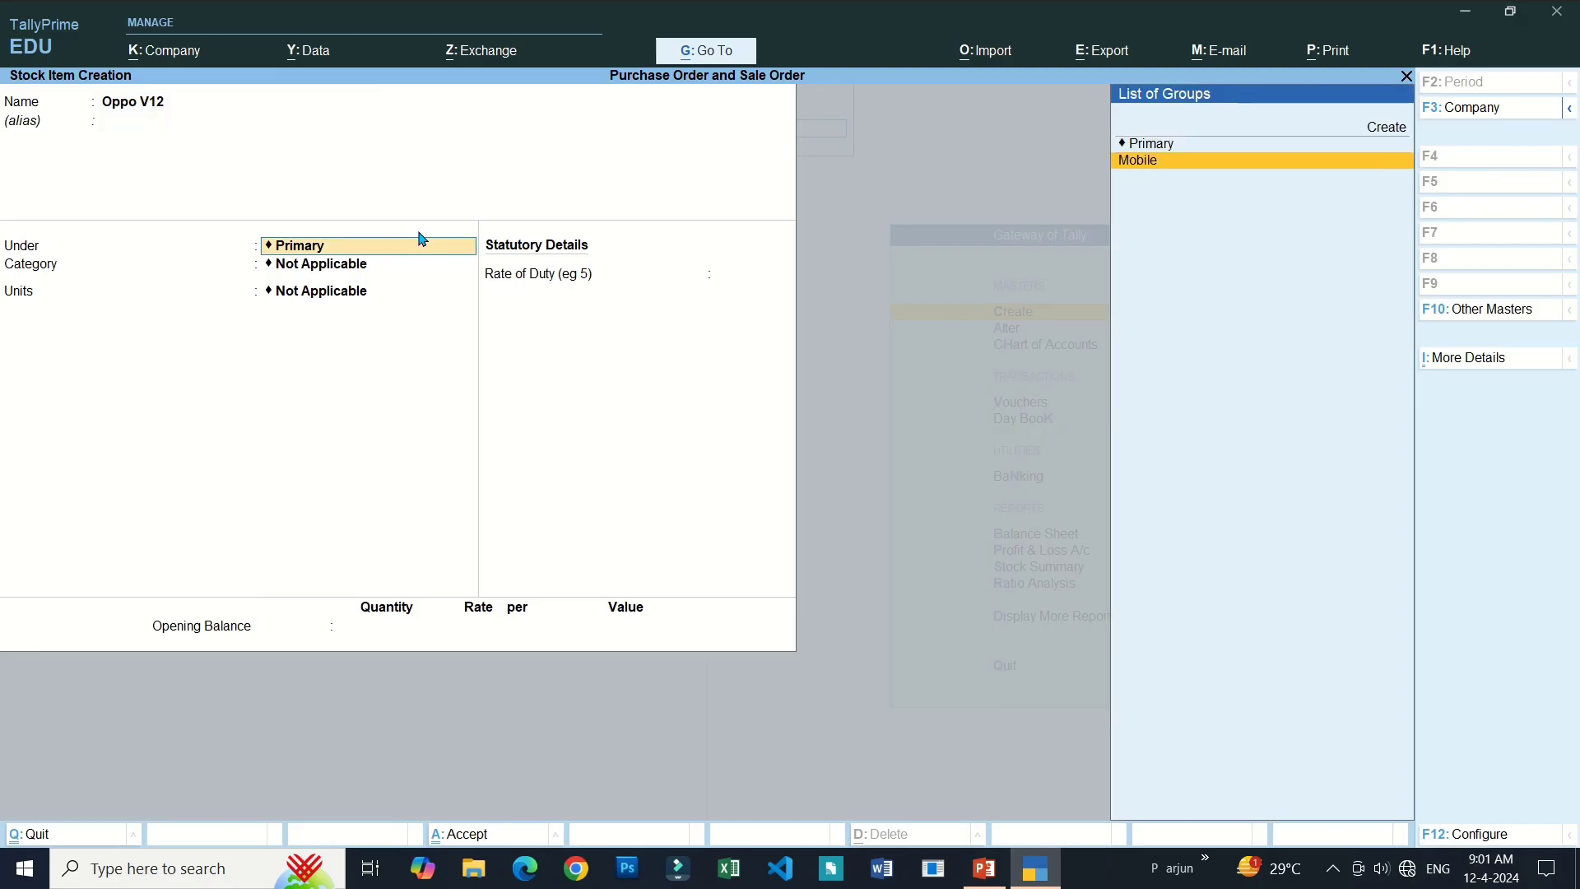
key(Return)
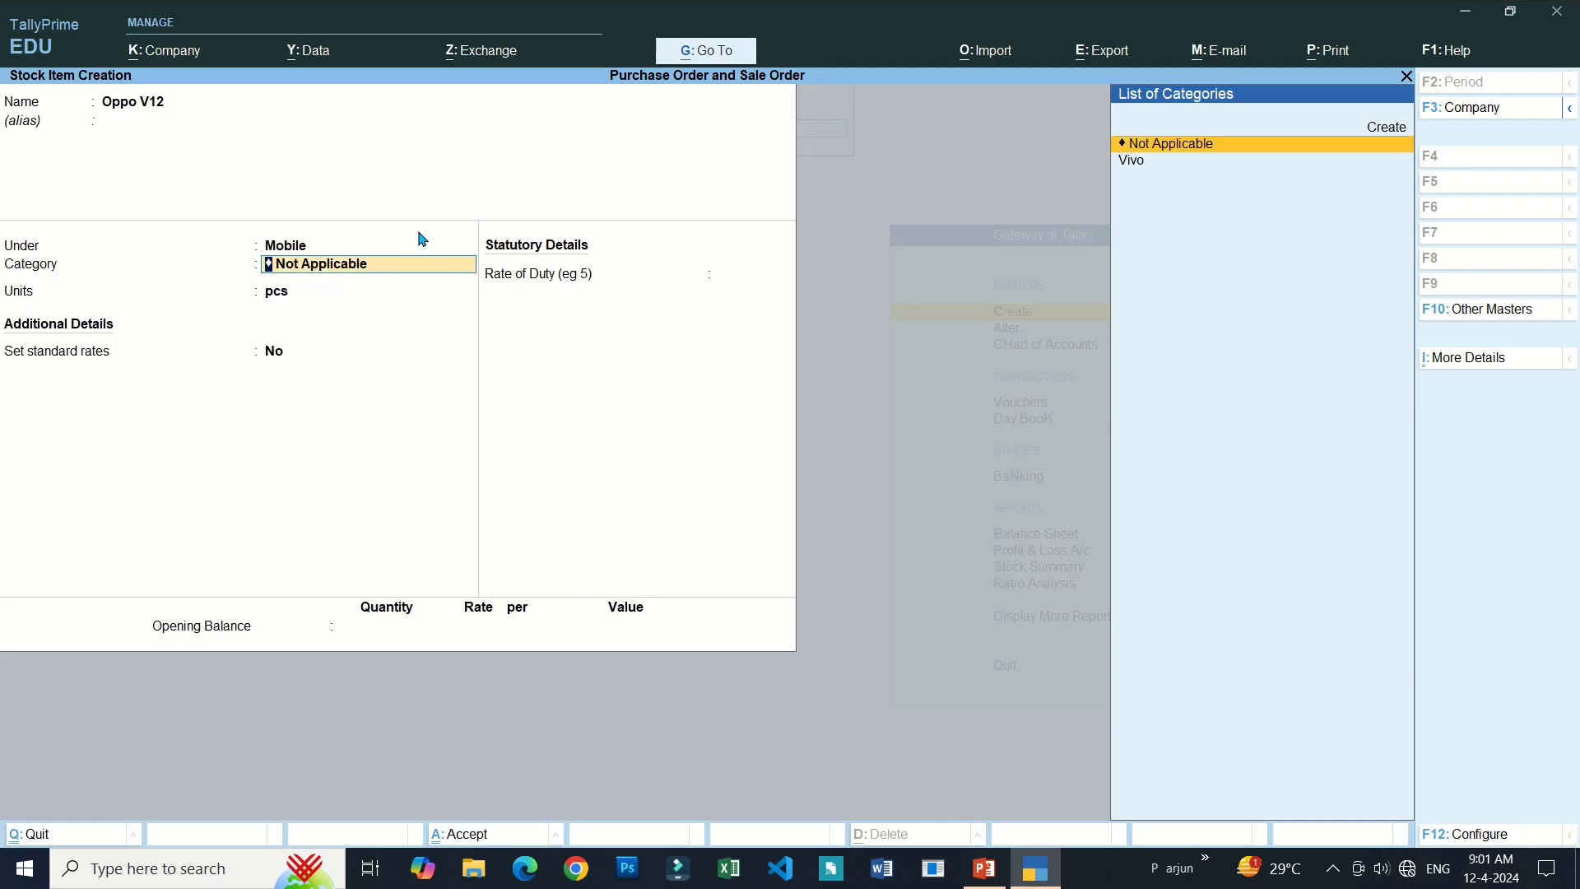
key(Return)
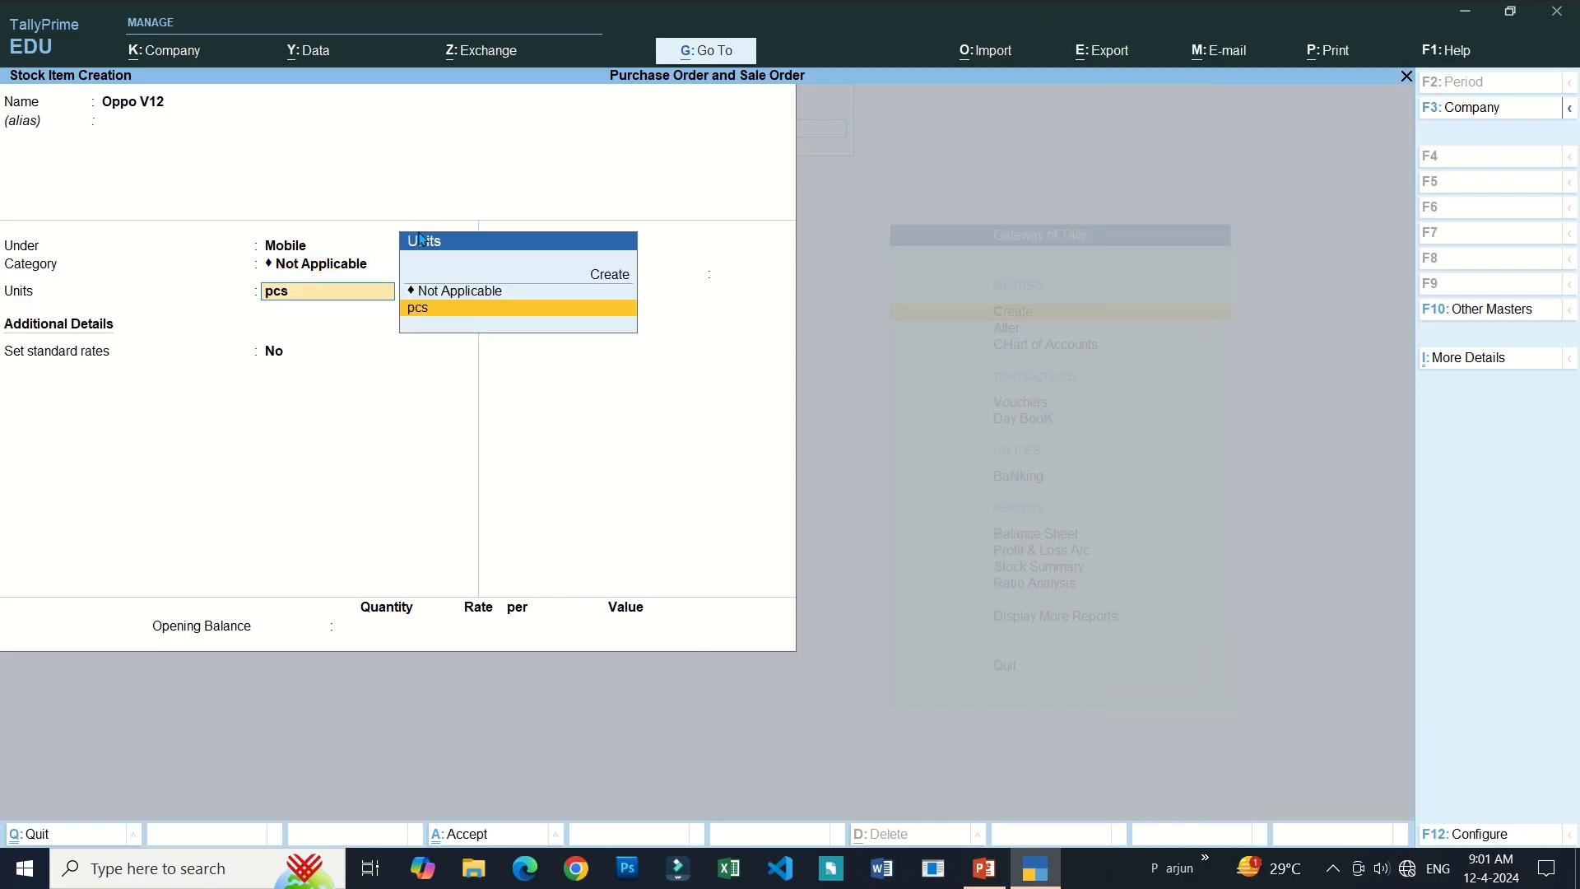
Create a new stock category Oppo under Primary and assign it to the item.
key(BackSpace)
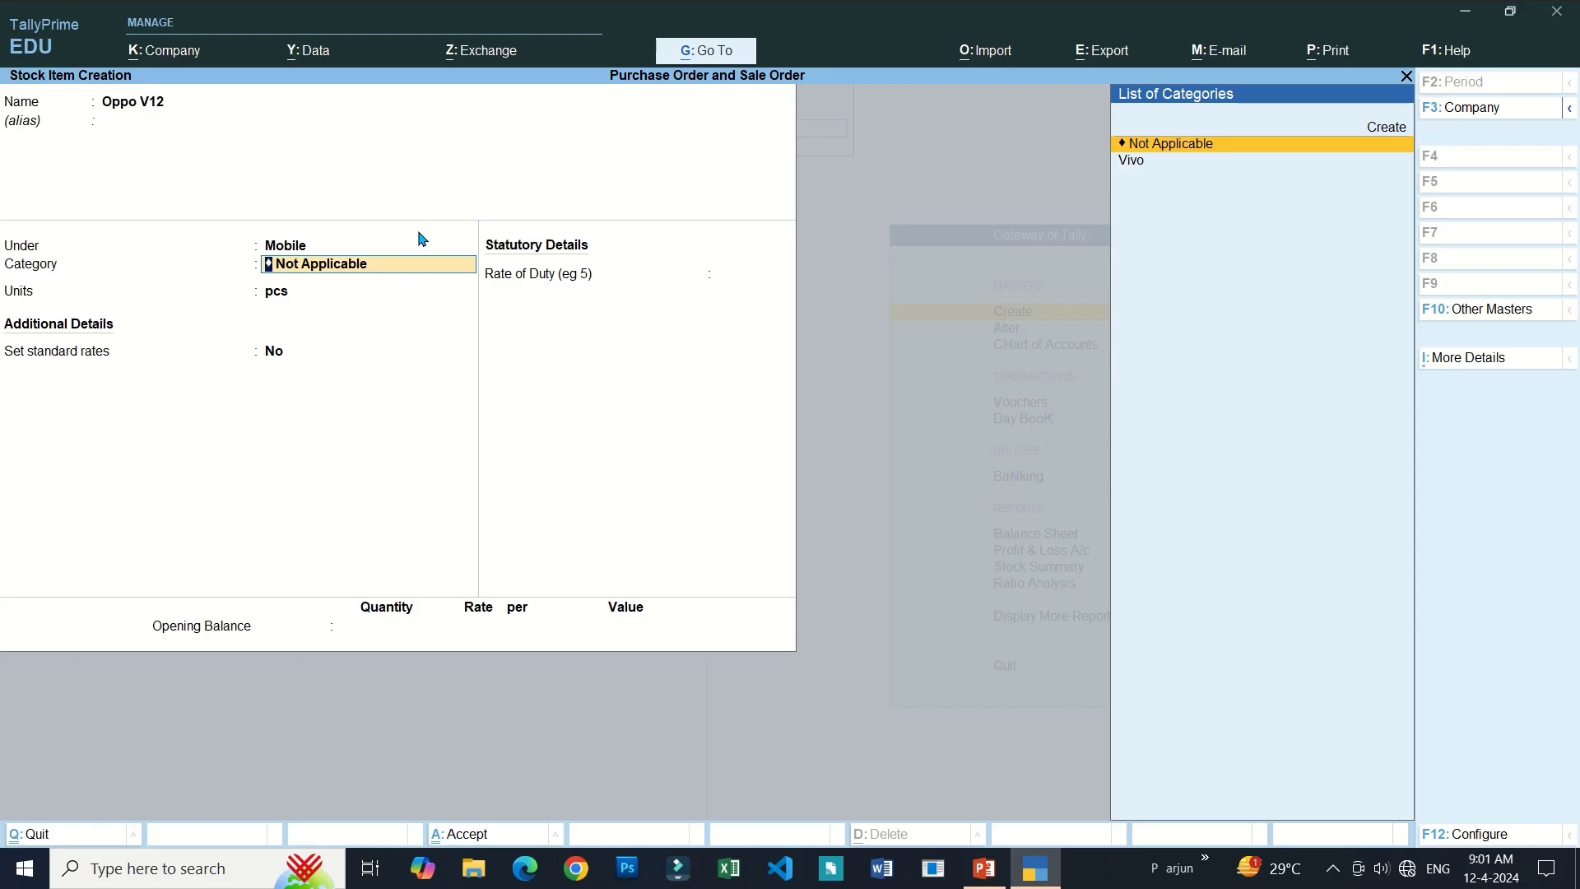
key(Up)
key(Return)
text(Oppo)
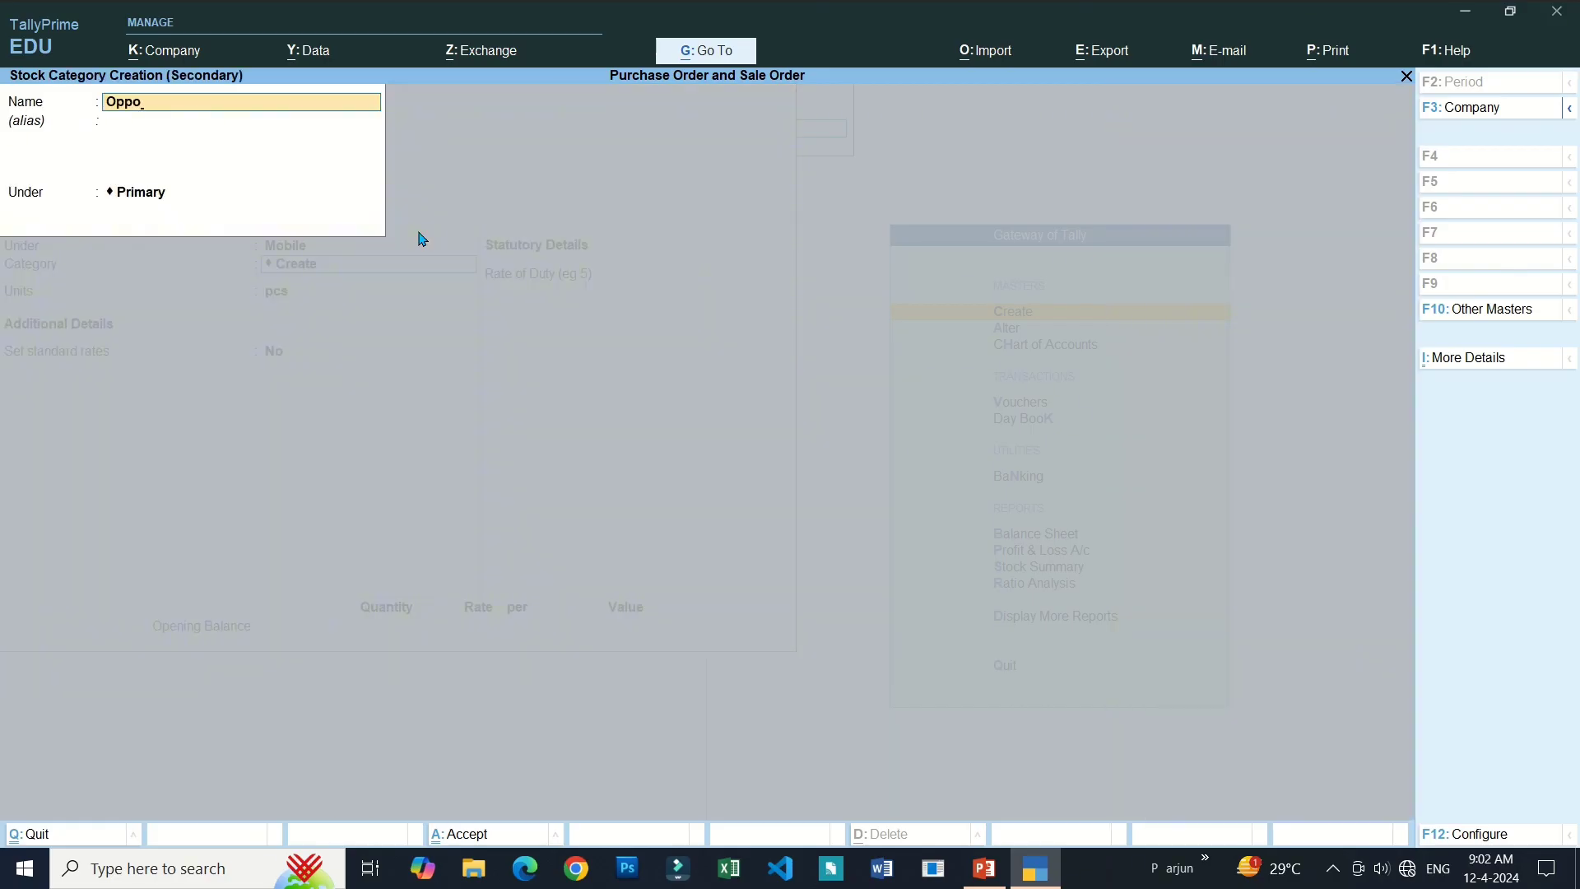
key(Return)
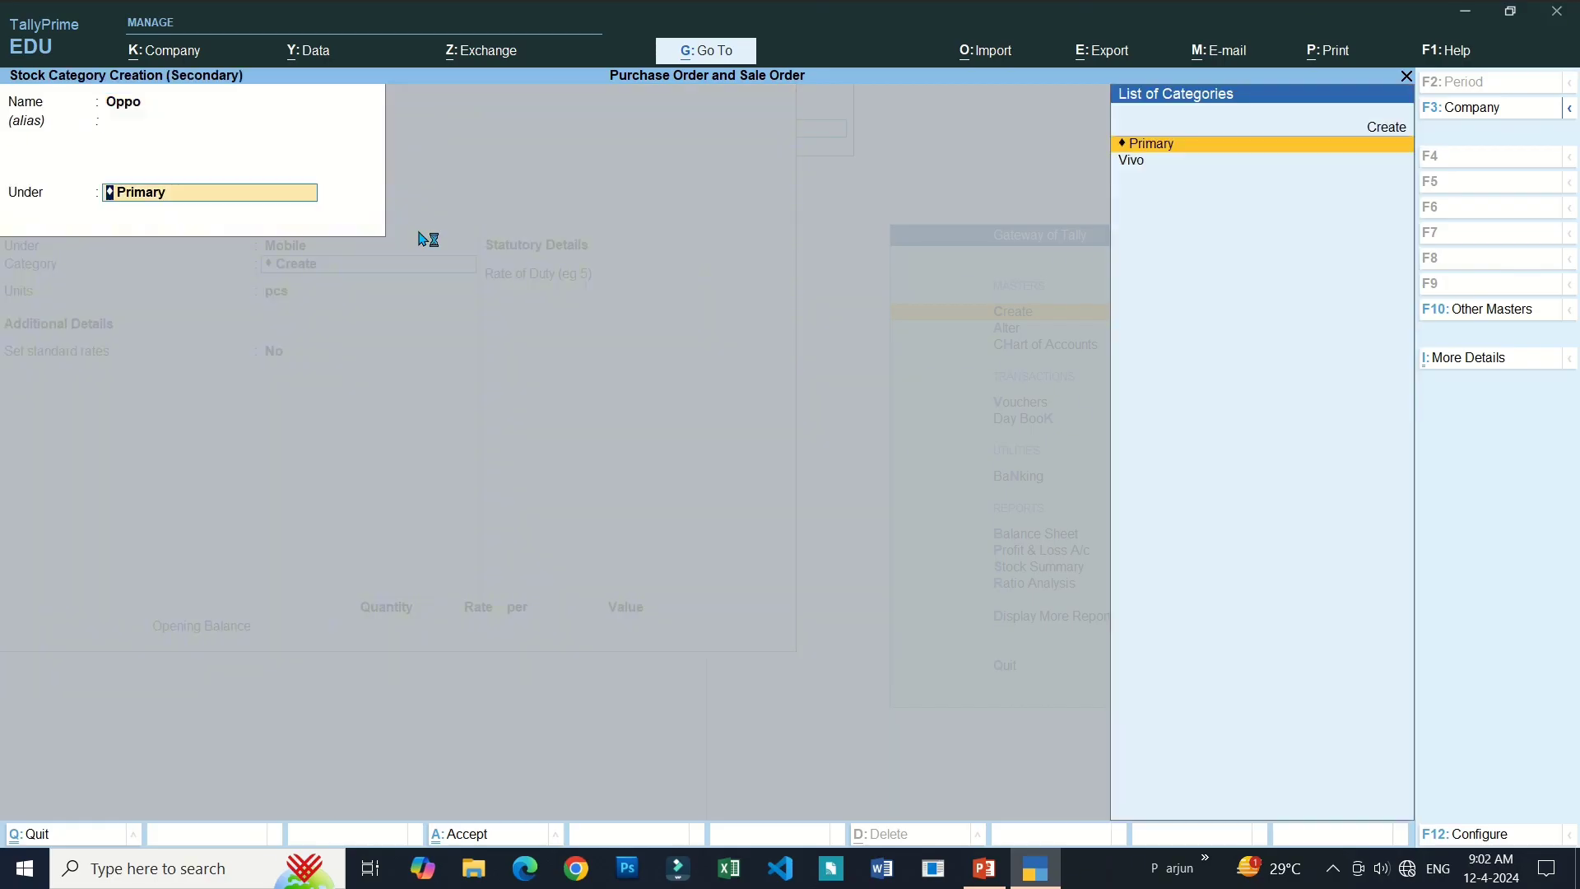
key(Return)
key(Return)
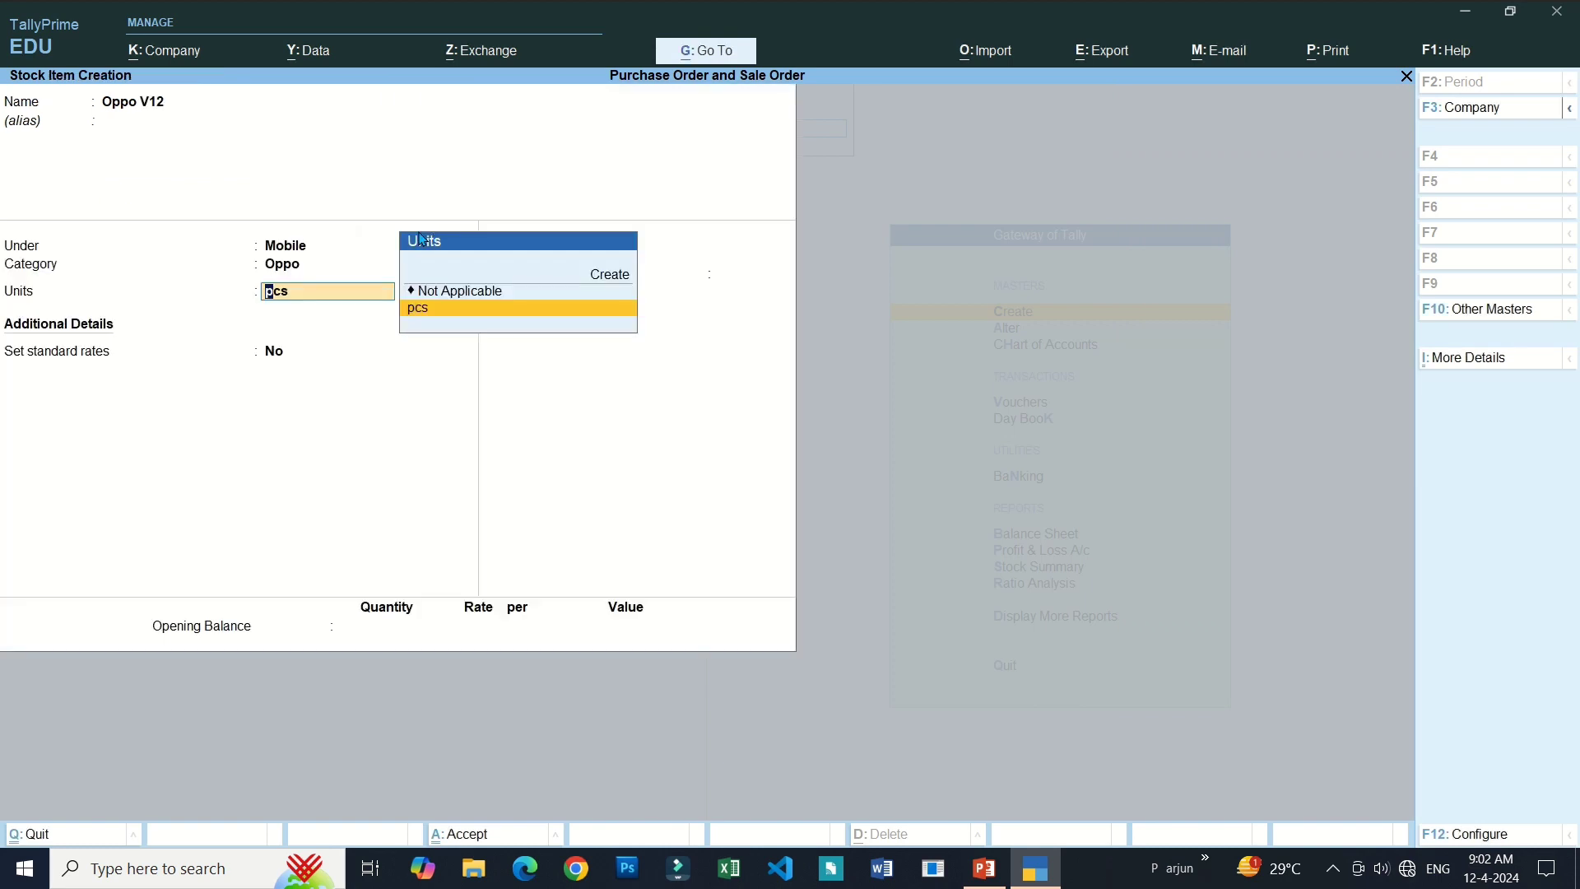
key(Return)
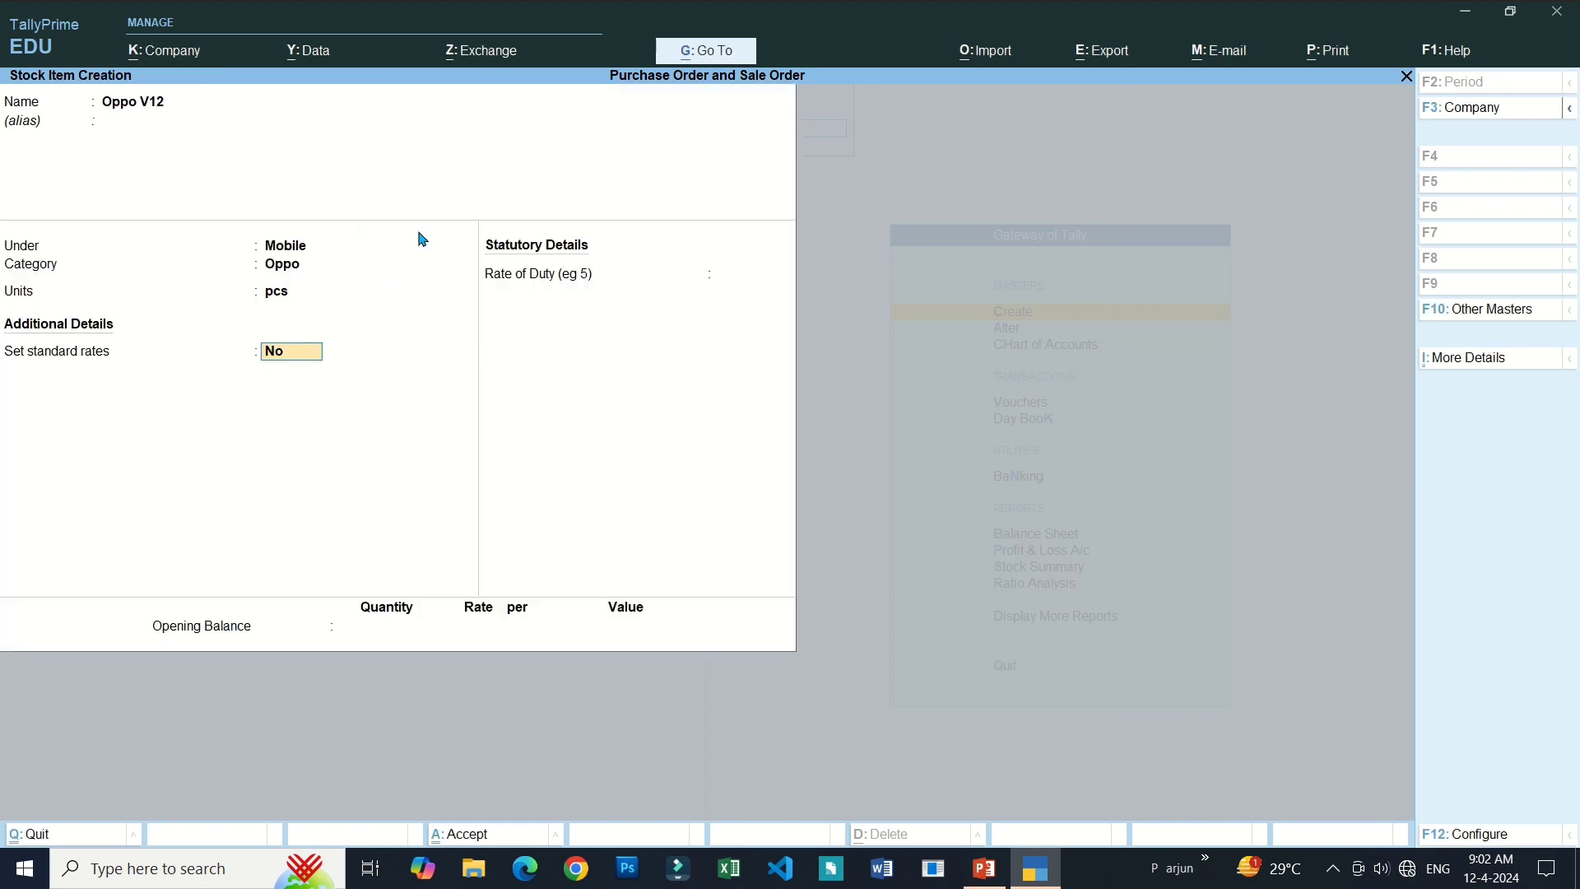
Enter an opening balance of 15 pcs and save Oppo V12.
key(Return)
key(Return)
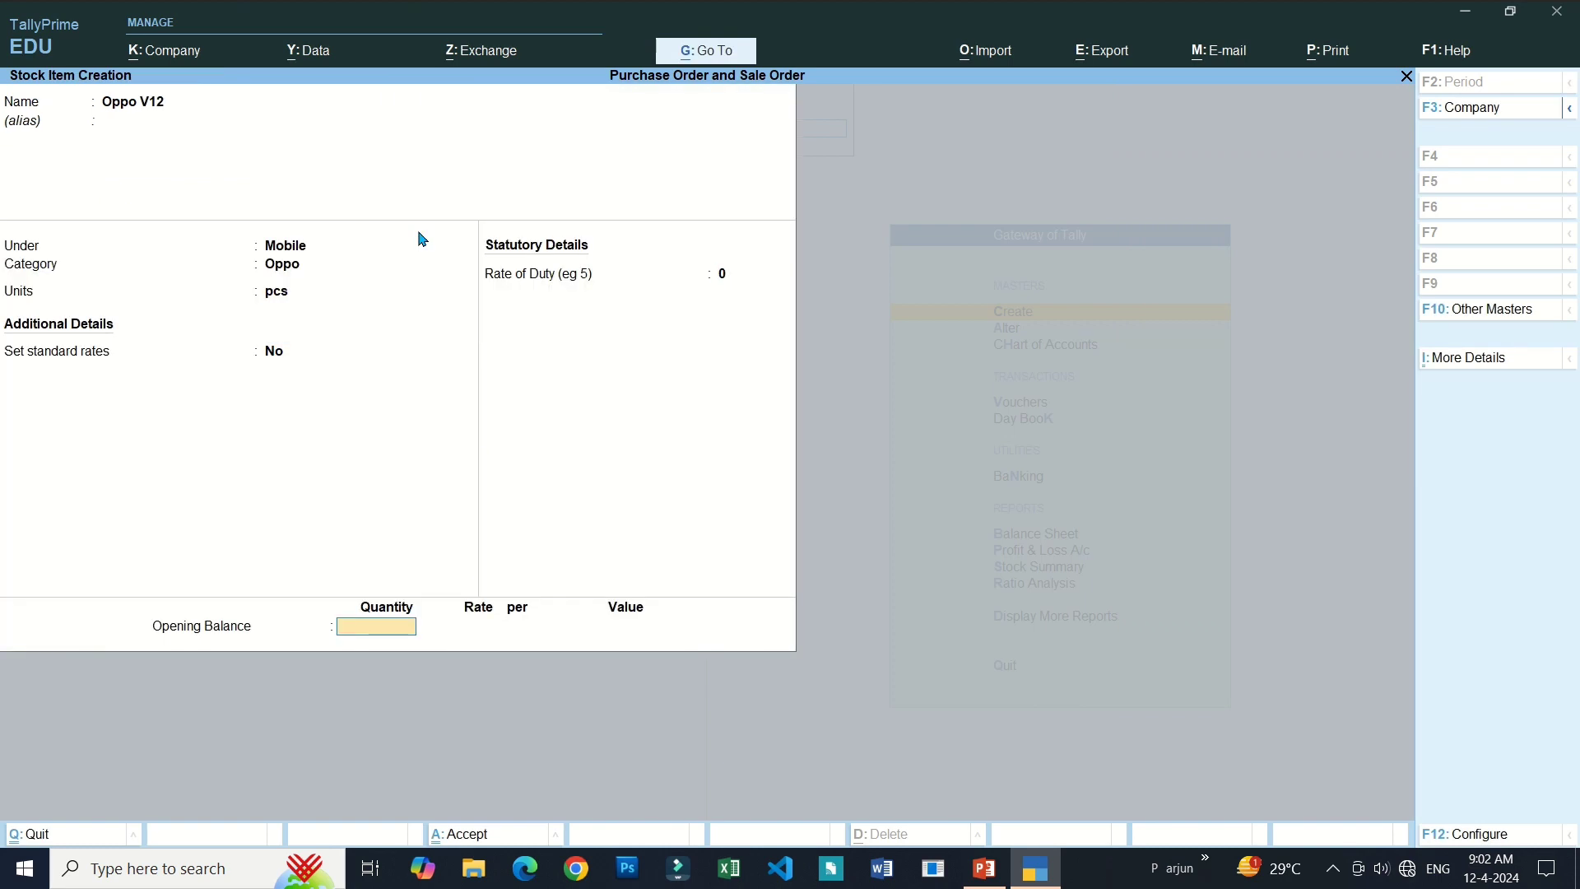
text(15)
key(Return)
key(Return)
key(Return)
key(Return)
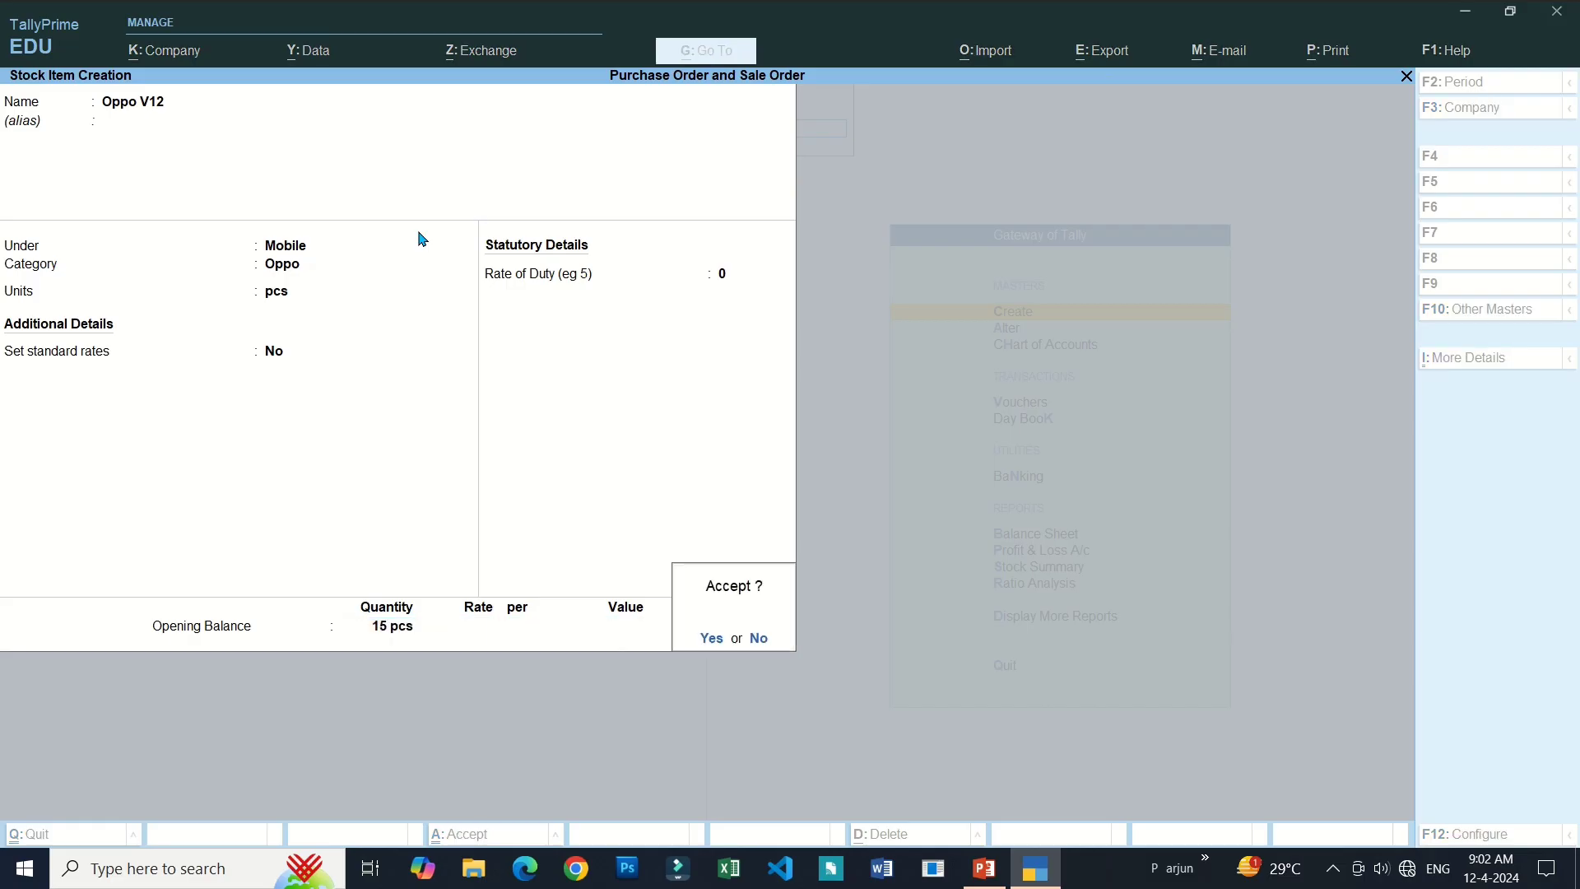
key(Return)
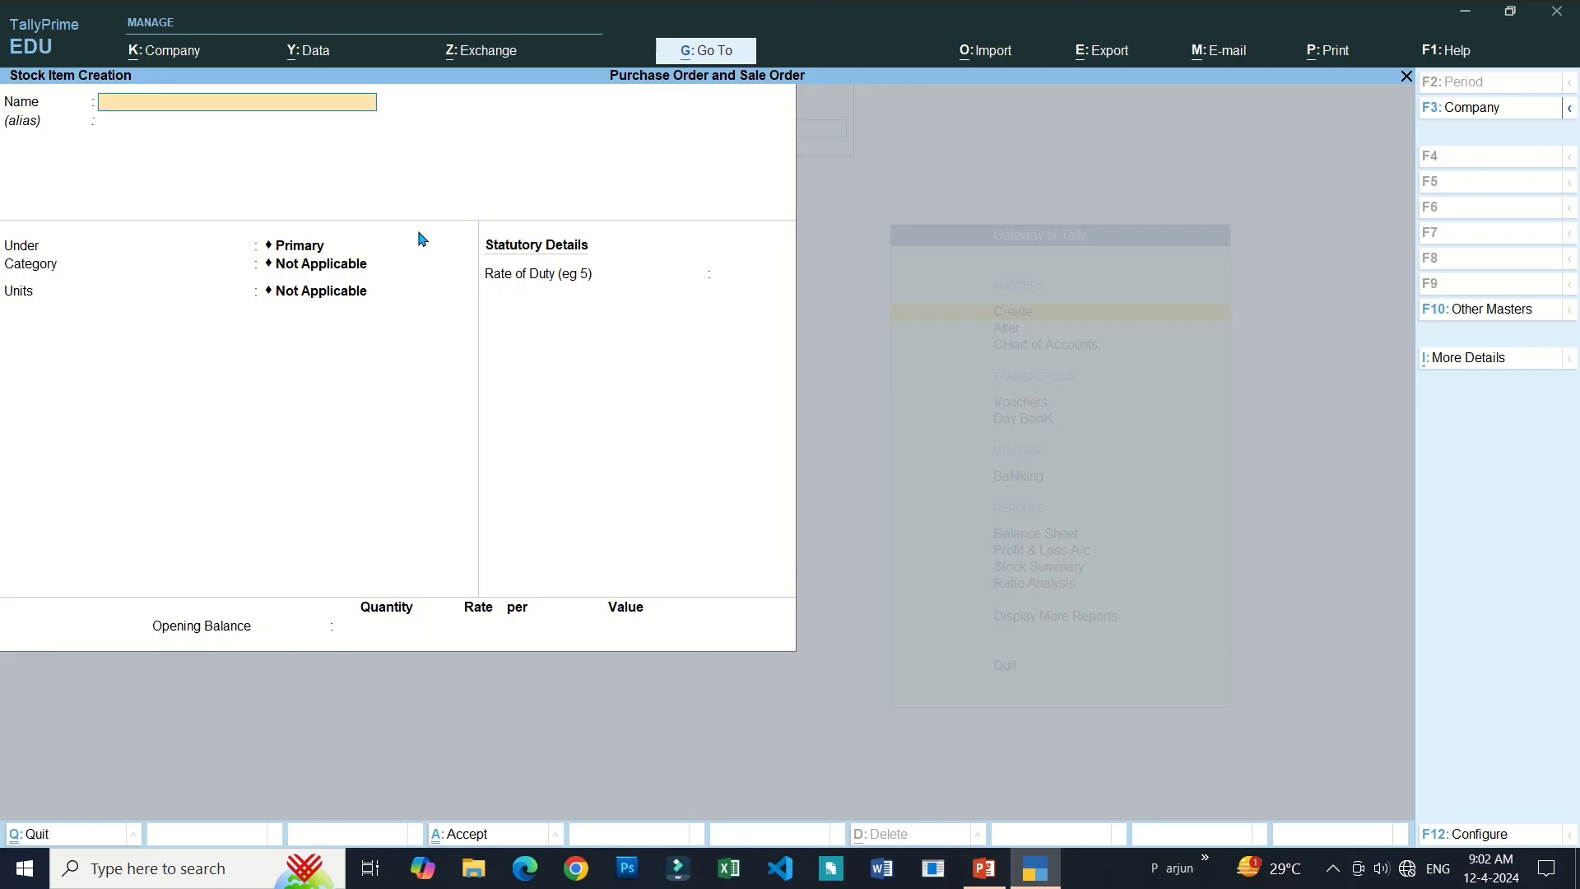
Name the stock item Vivo Volt350 and create a new group Chager for it.
text(Vivo Volt350)
key(Return)
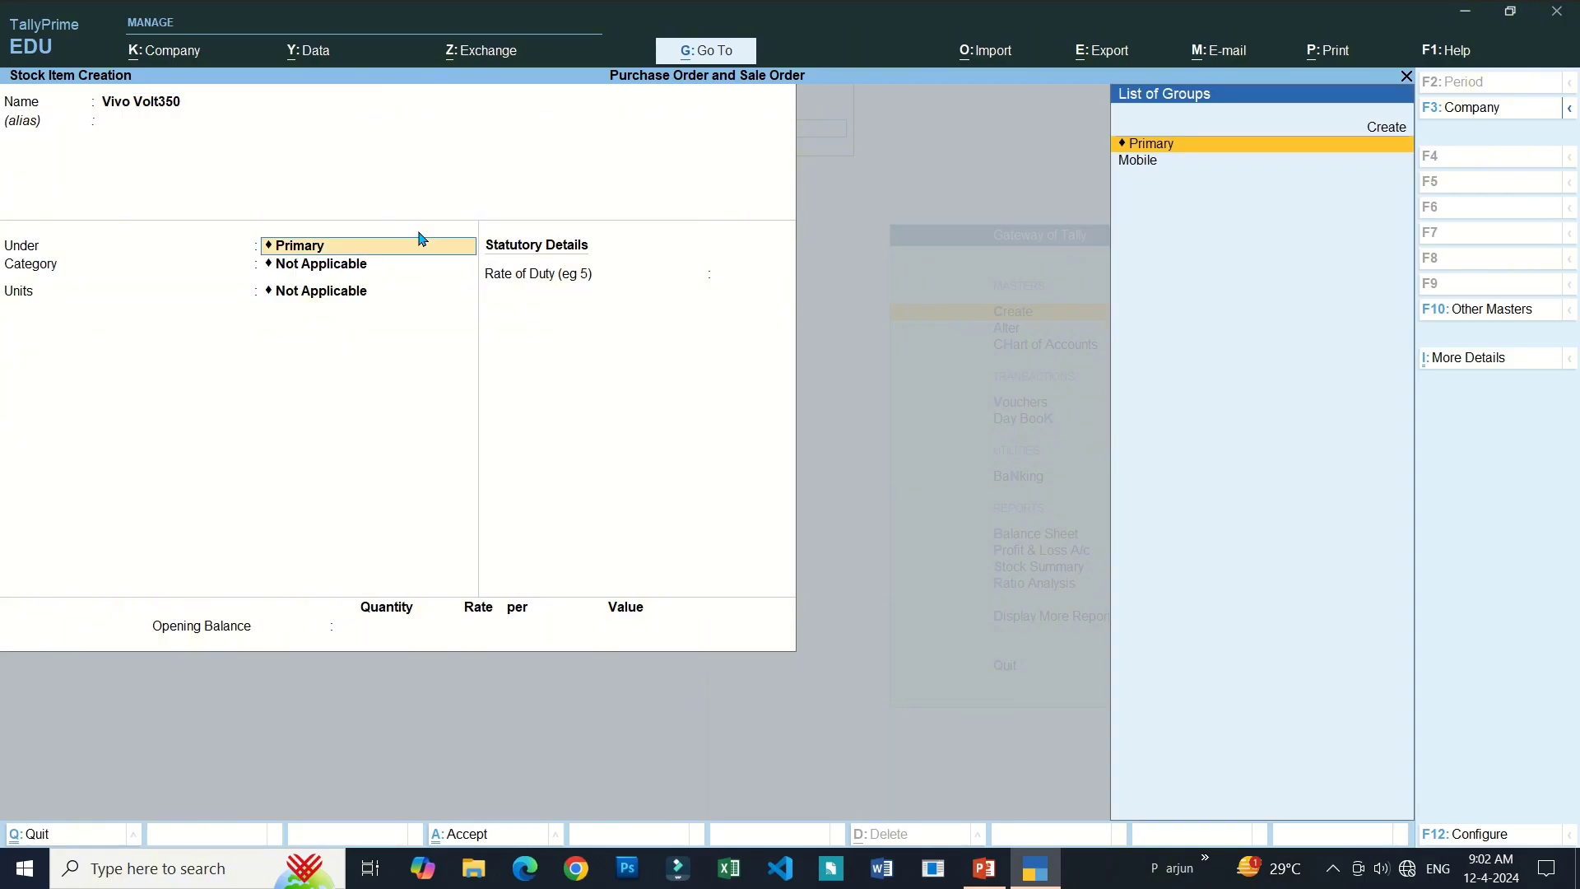
key(Down)
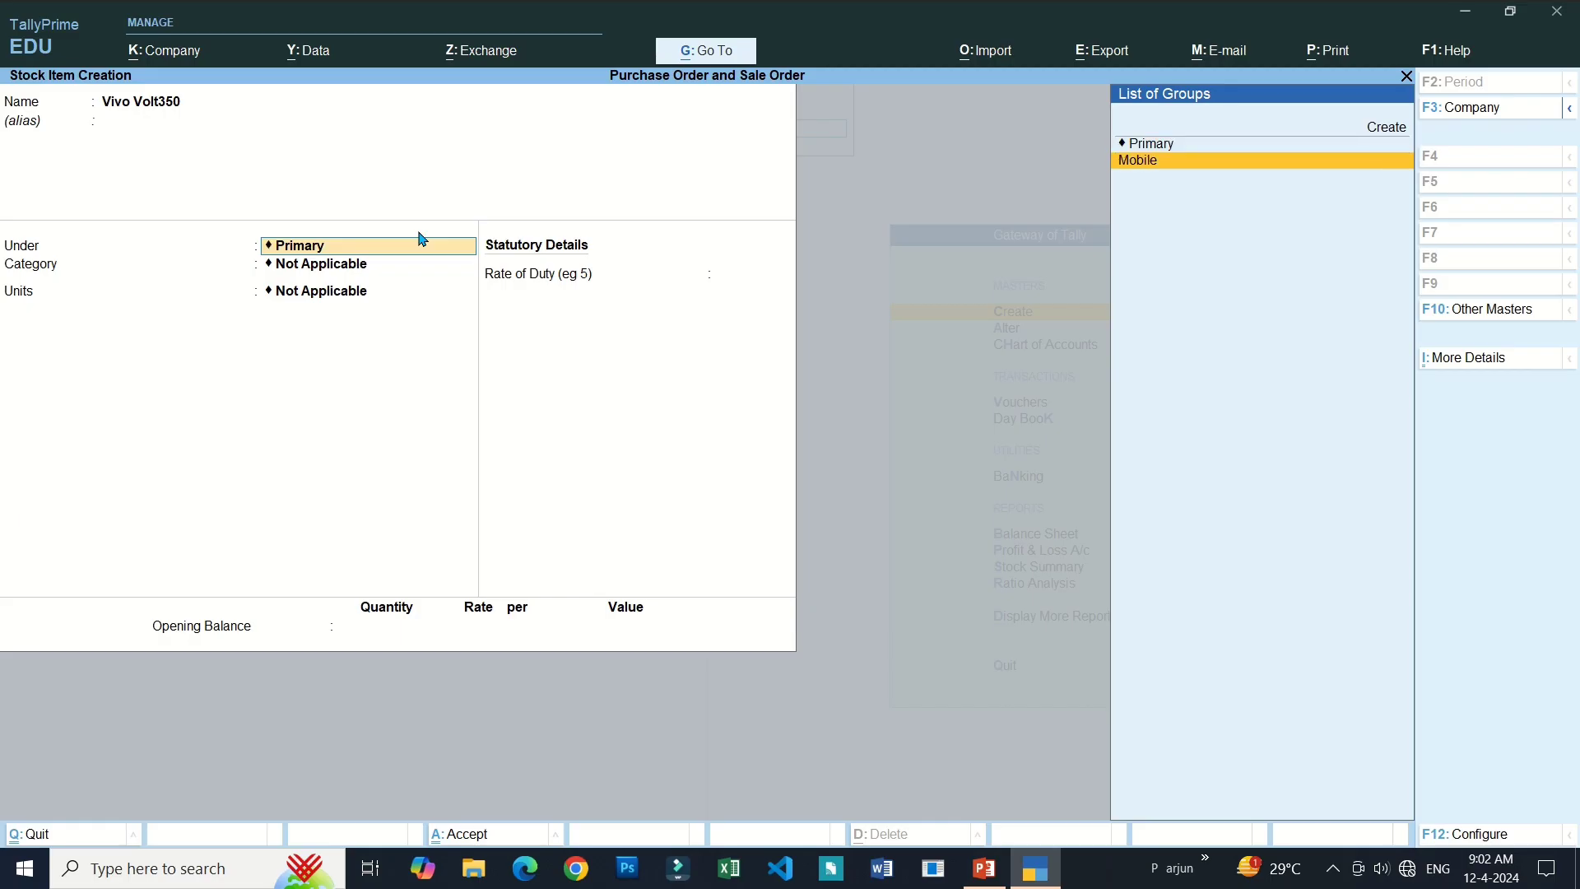
key(Up)
key(Up)
key(Return)
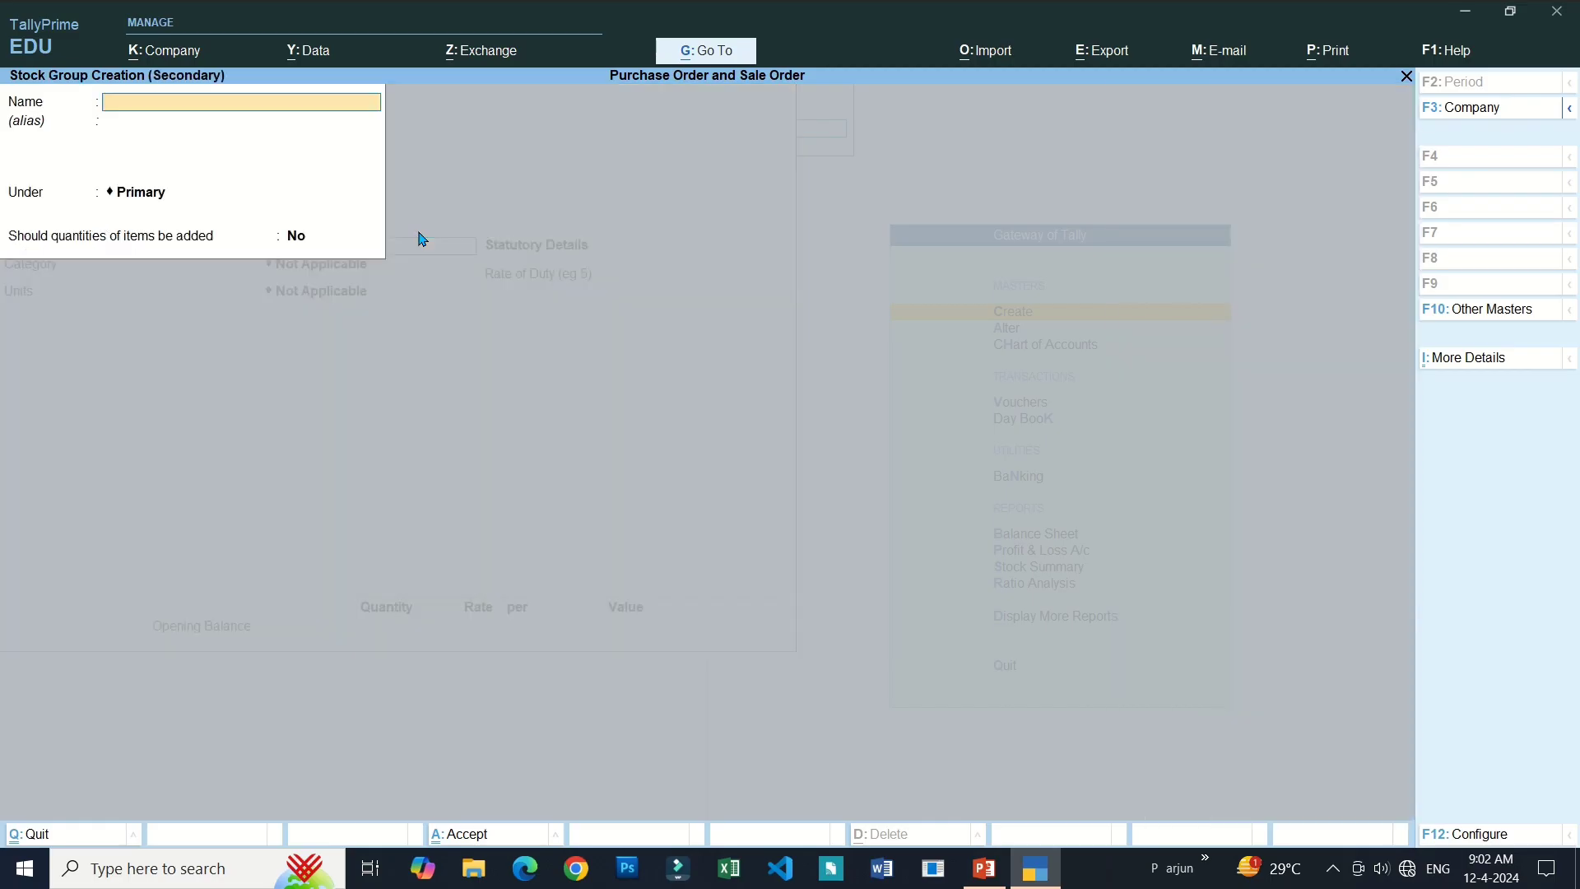
text(Chage)
key(Return)
key(Return)
key(Return)
key(Return)
key(Return)
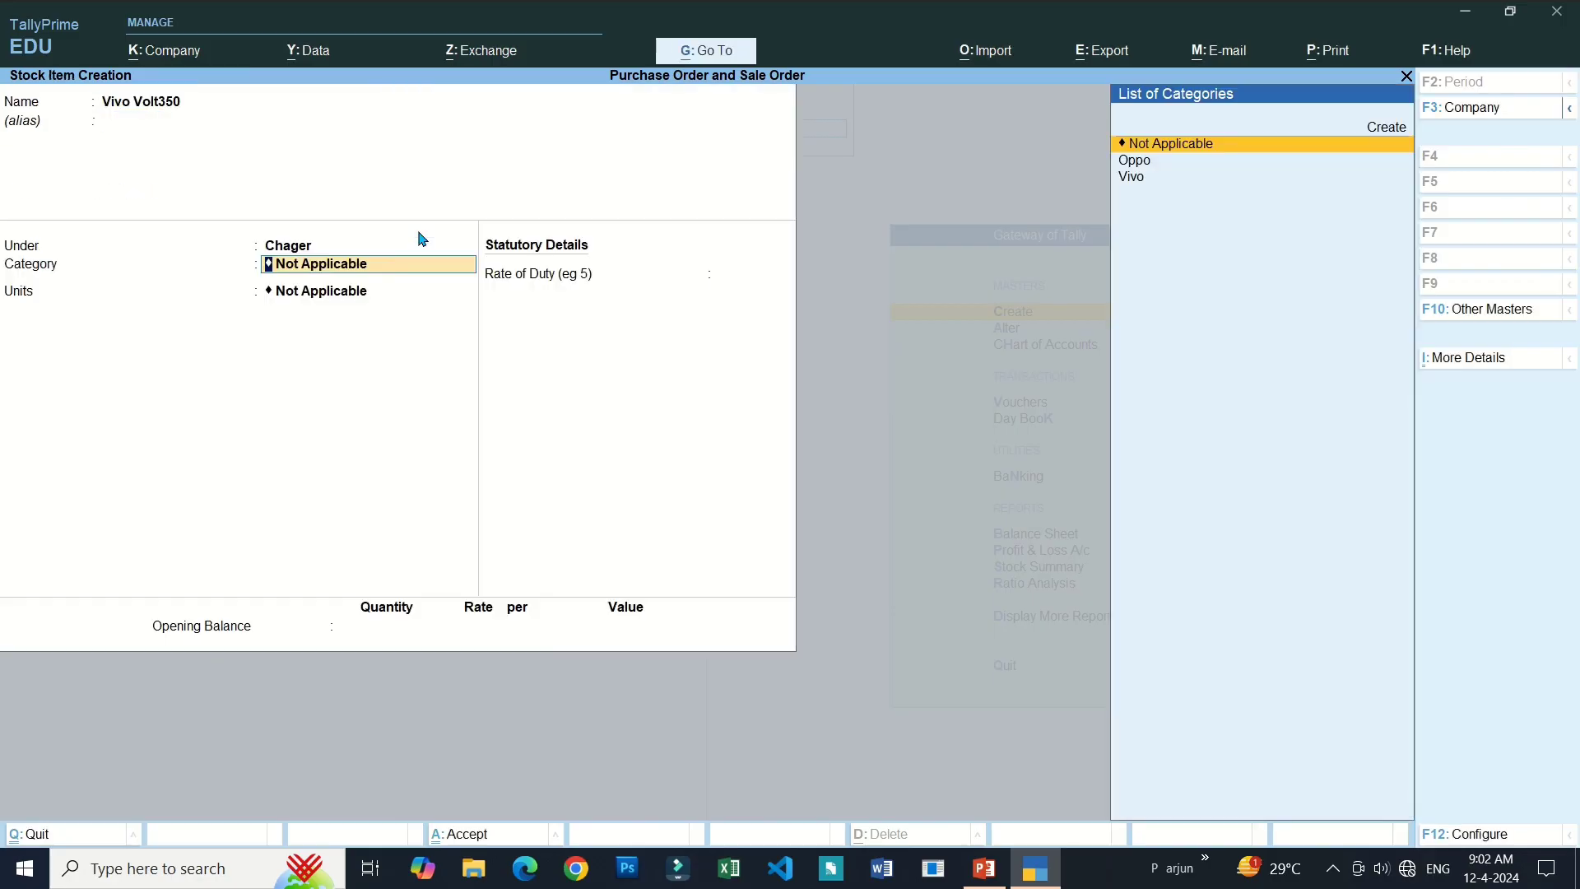
Set category Vivo, unit pcs and opening balance 10 pcs, then save the item.
key(Down)
key(Down)
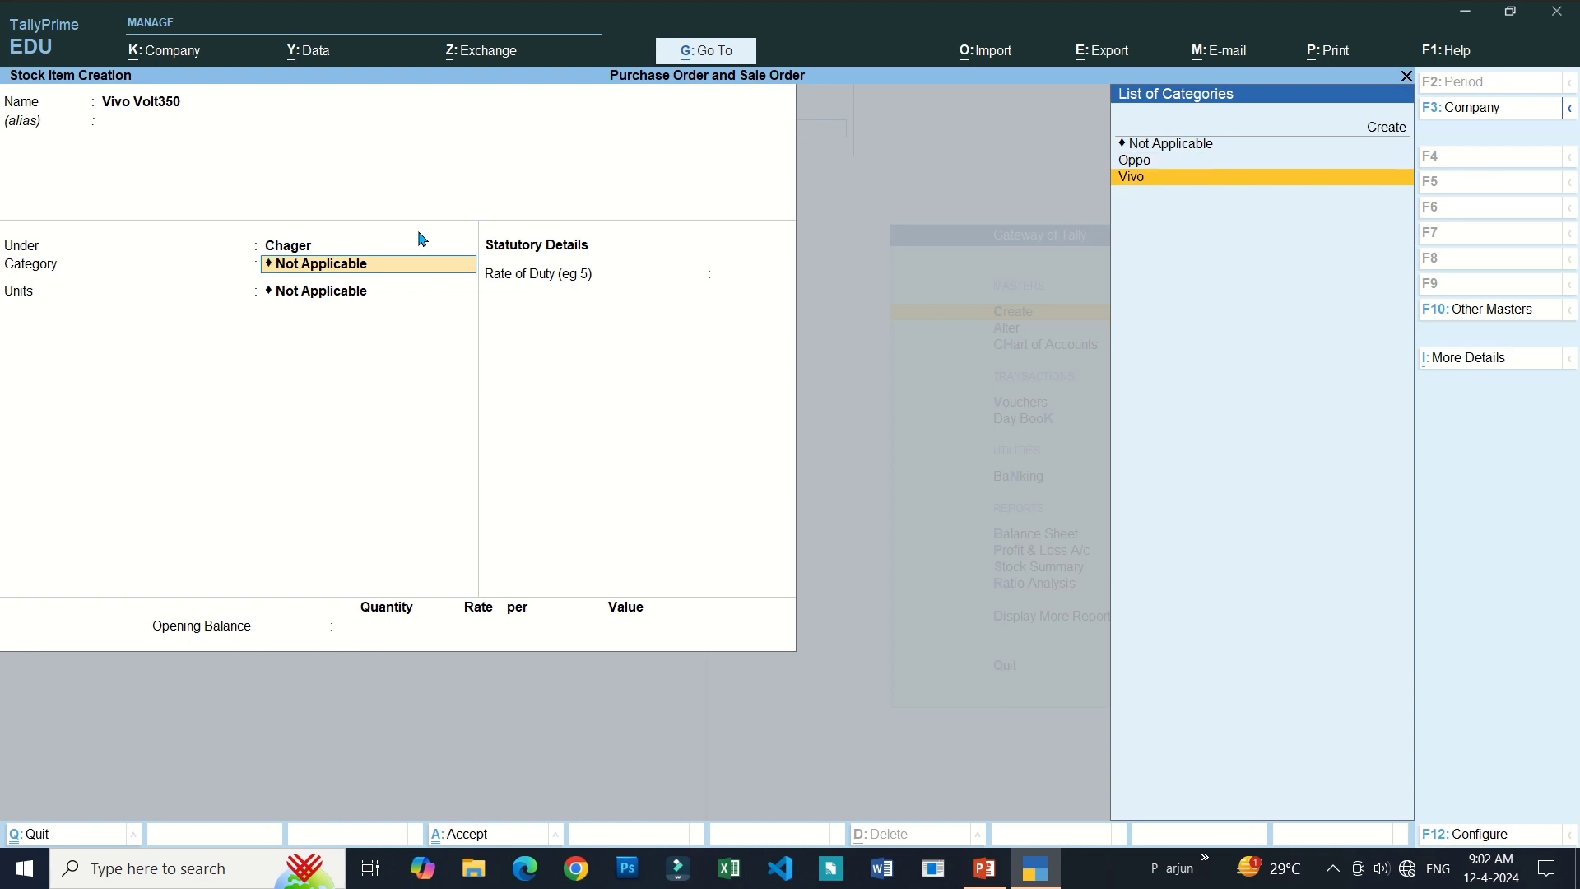
key(Return)
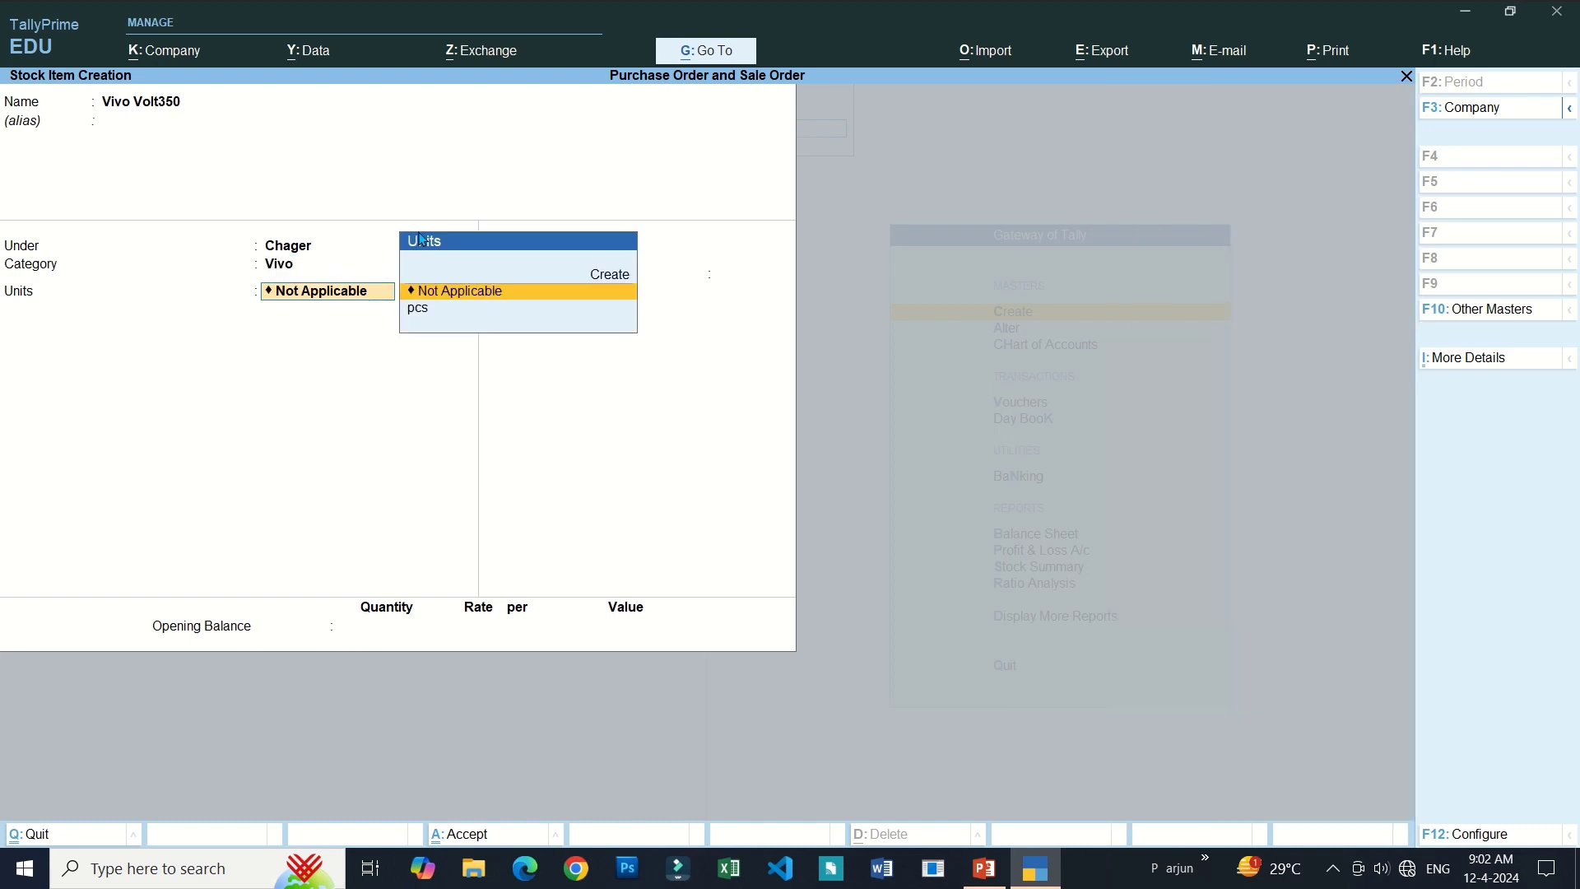
key(Down)
key(Return)
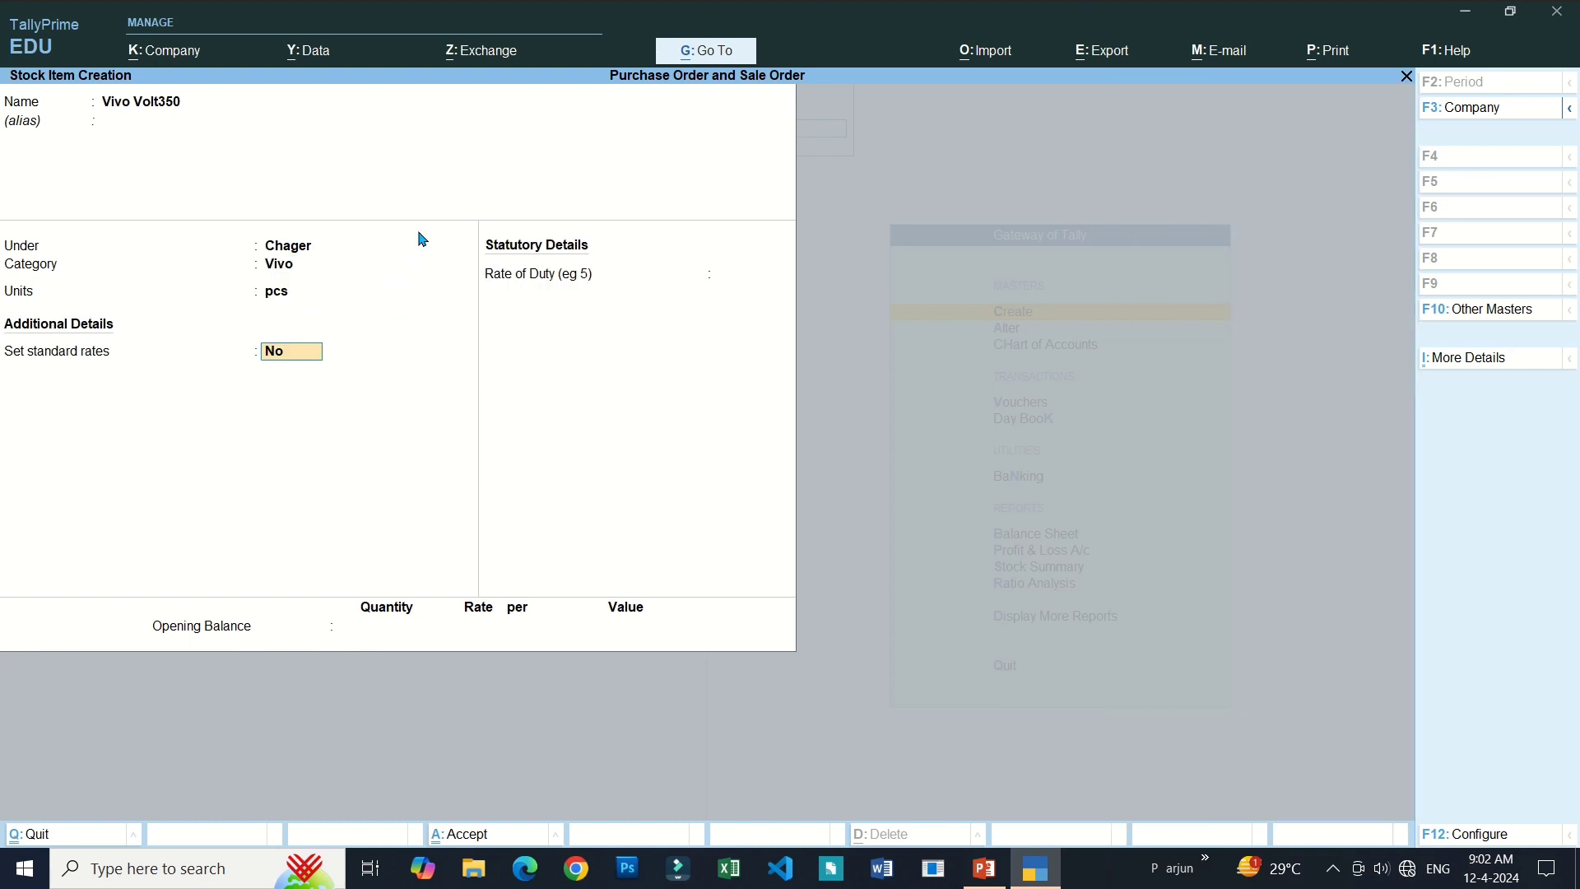
key(Return)
key(Return)
text(10)
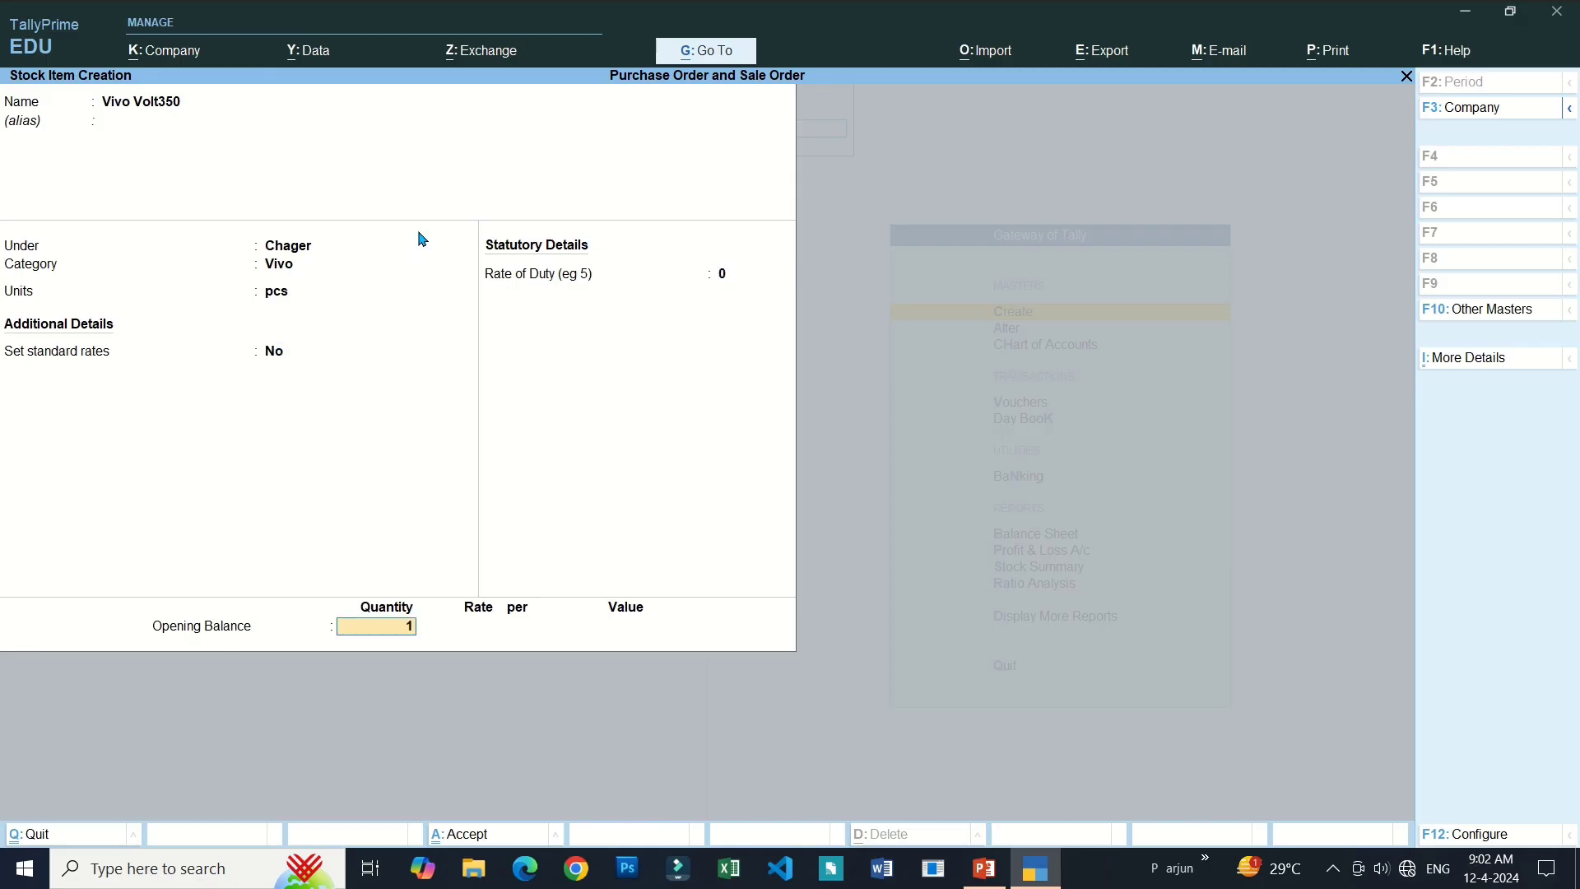
key(Return)
key(Return)
key(Return)
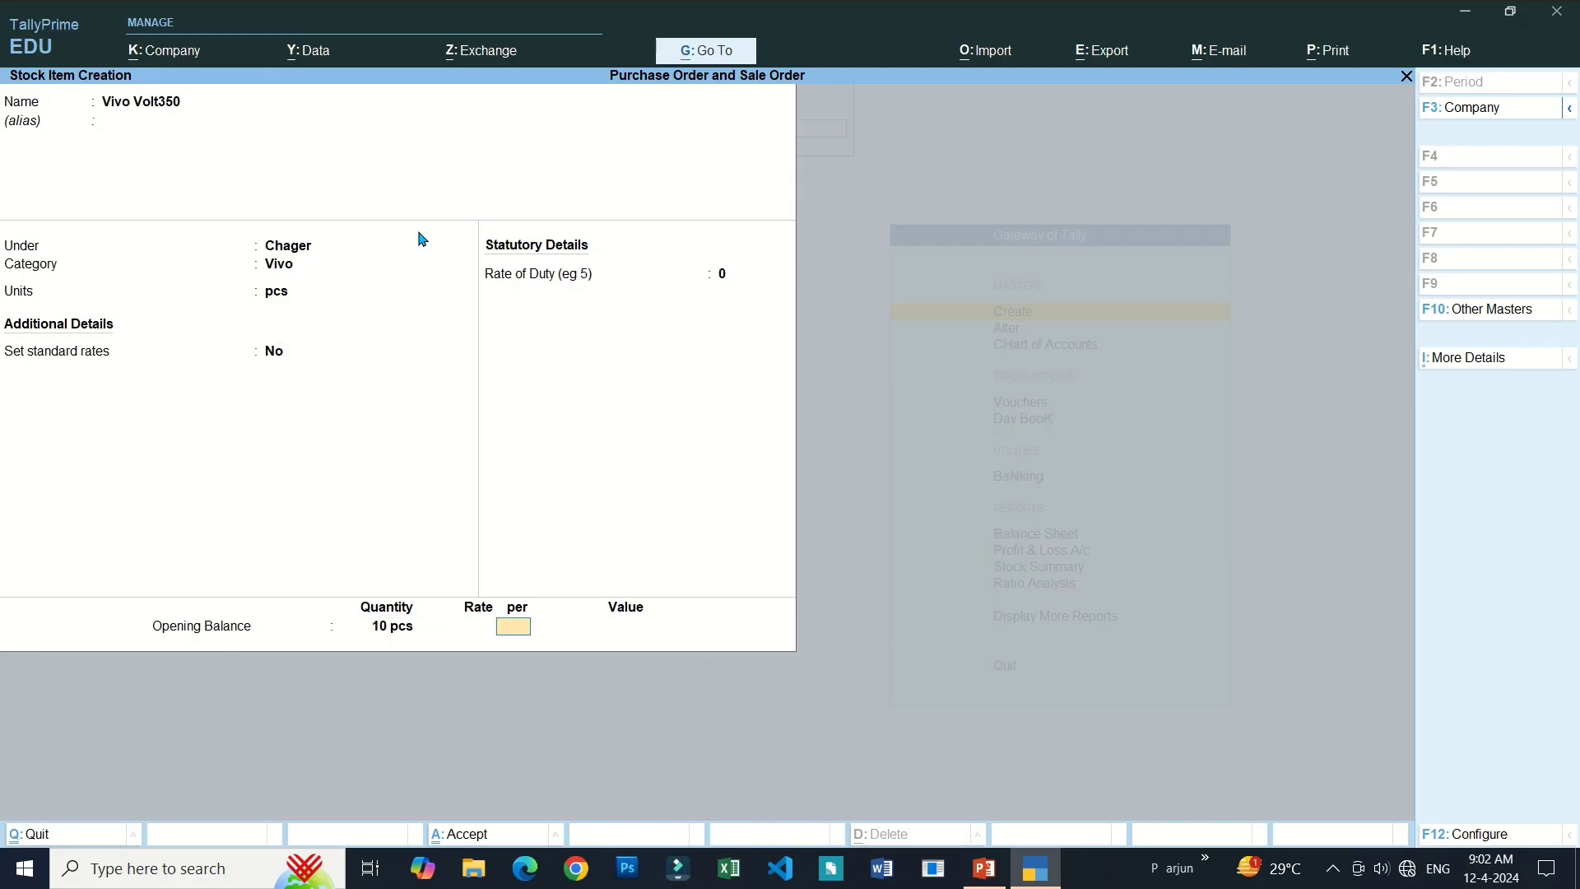
key(Return)
key(Return)
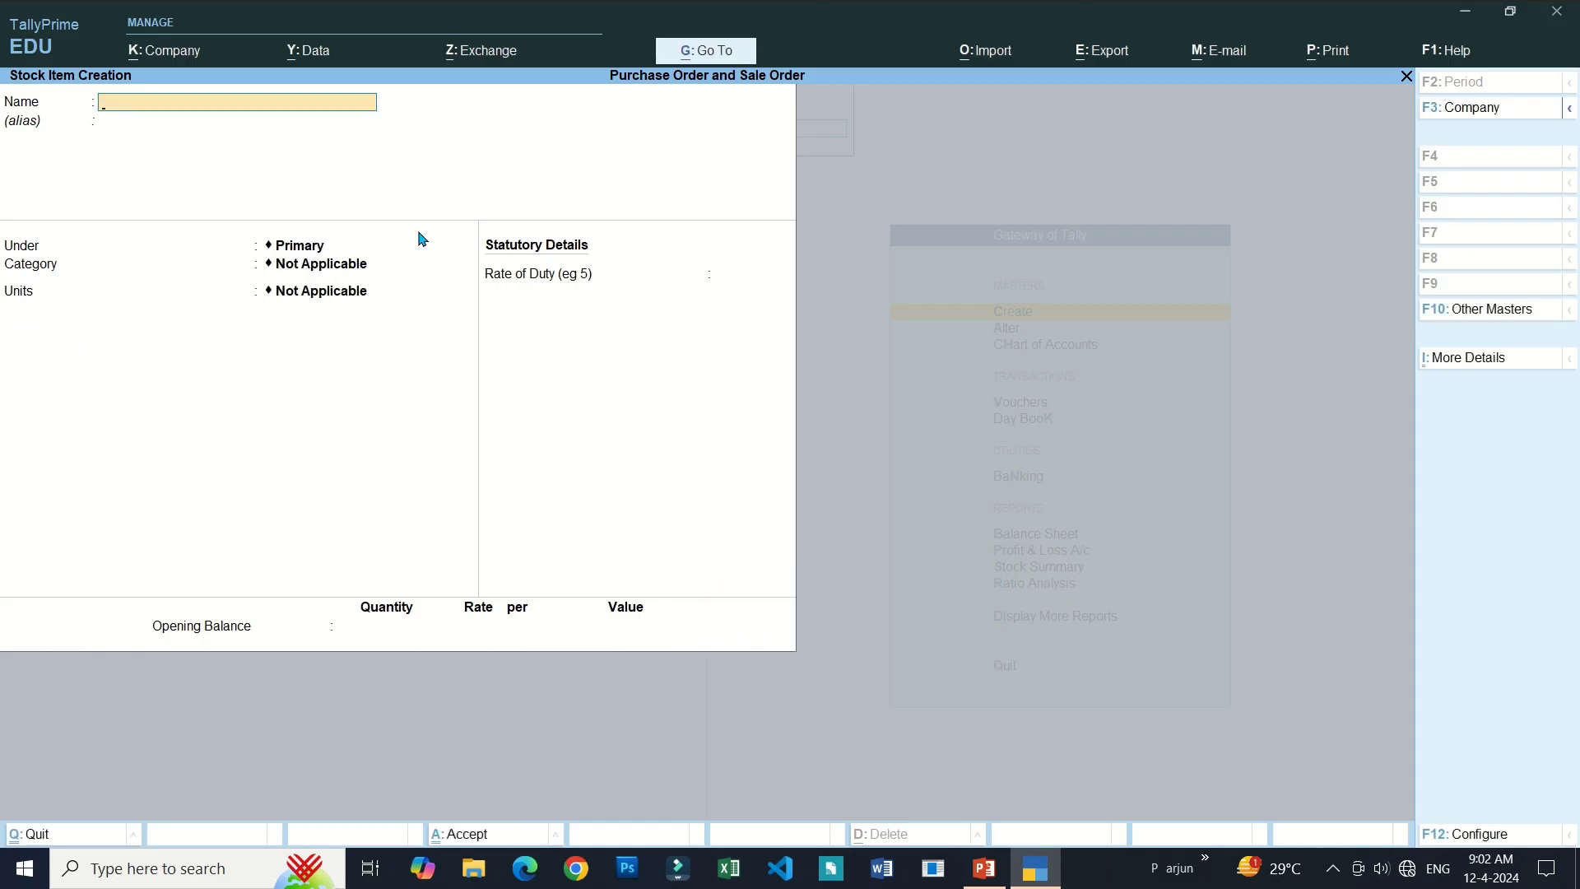
Name the stock item Earbuds and create a new group Ear Phone for it.
text(Earbu)
key(Return)
key(Return)
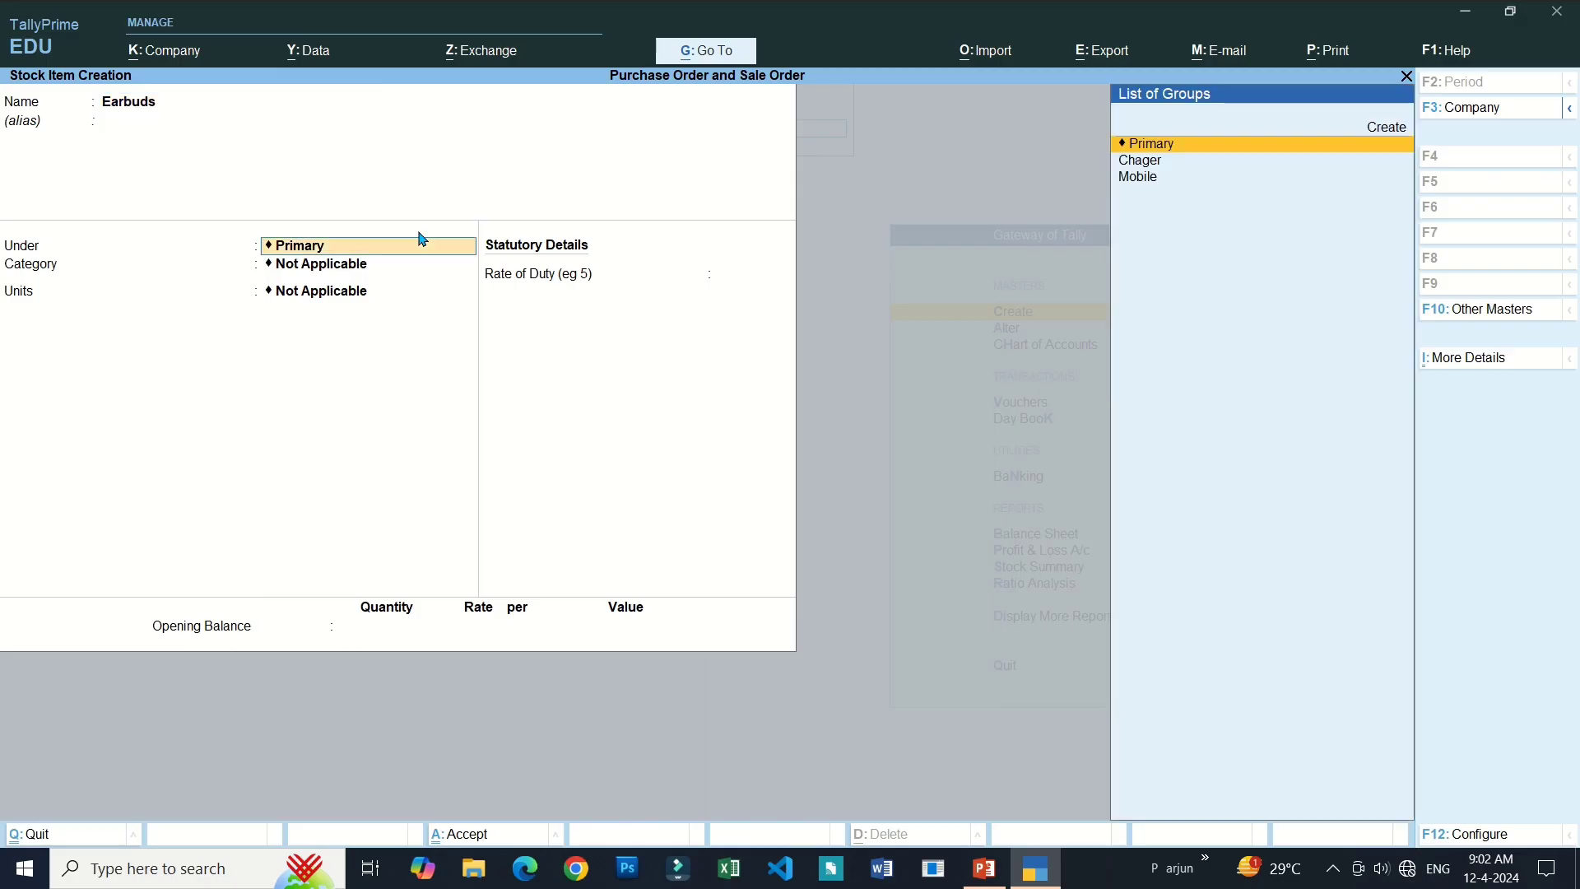
key(Down)
key(Down)
key(Up)
key(Up)
key(Up)
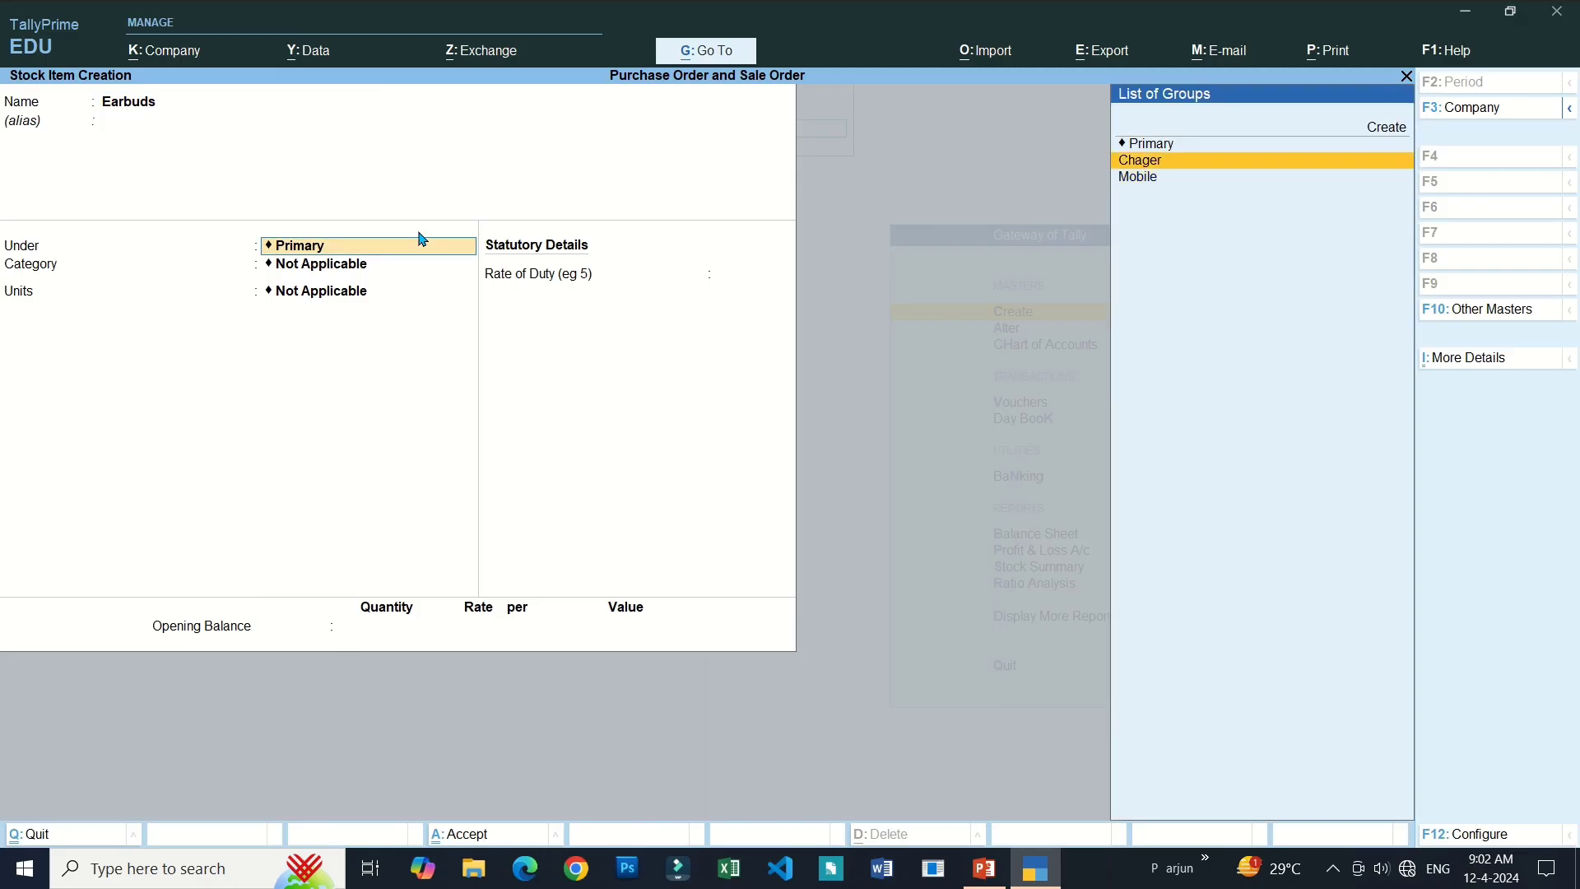
key(Return)
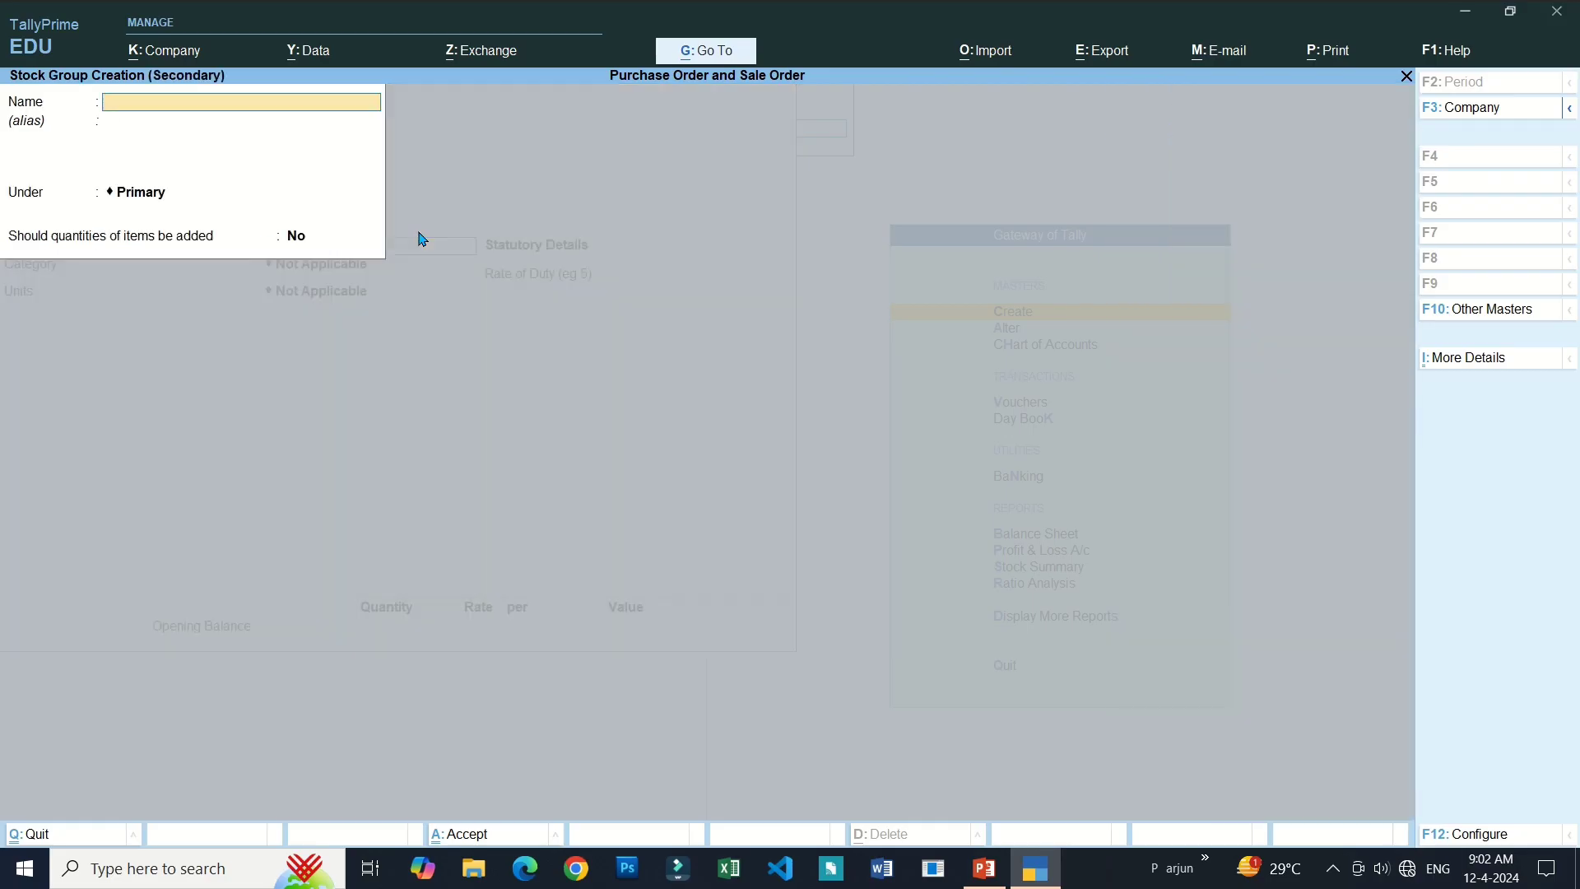
text(Ear Phone)
key(Return)
key(Return)
key(Return)
key(Return)
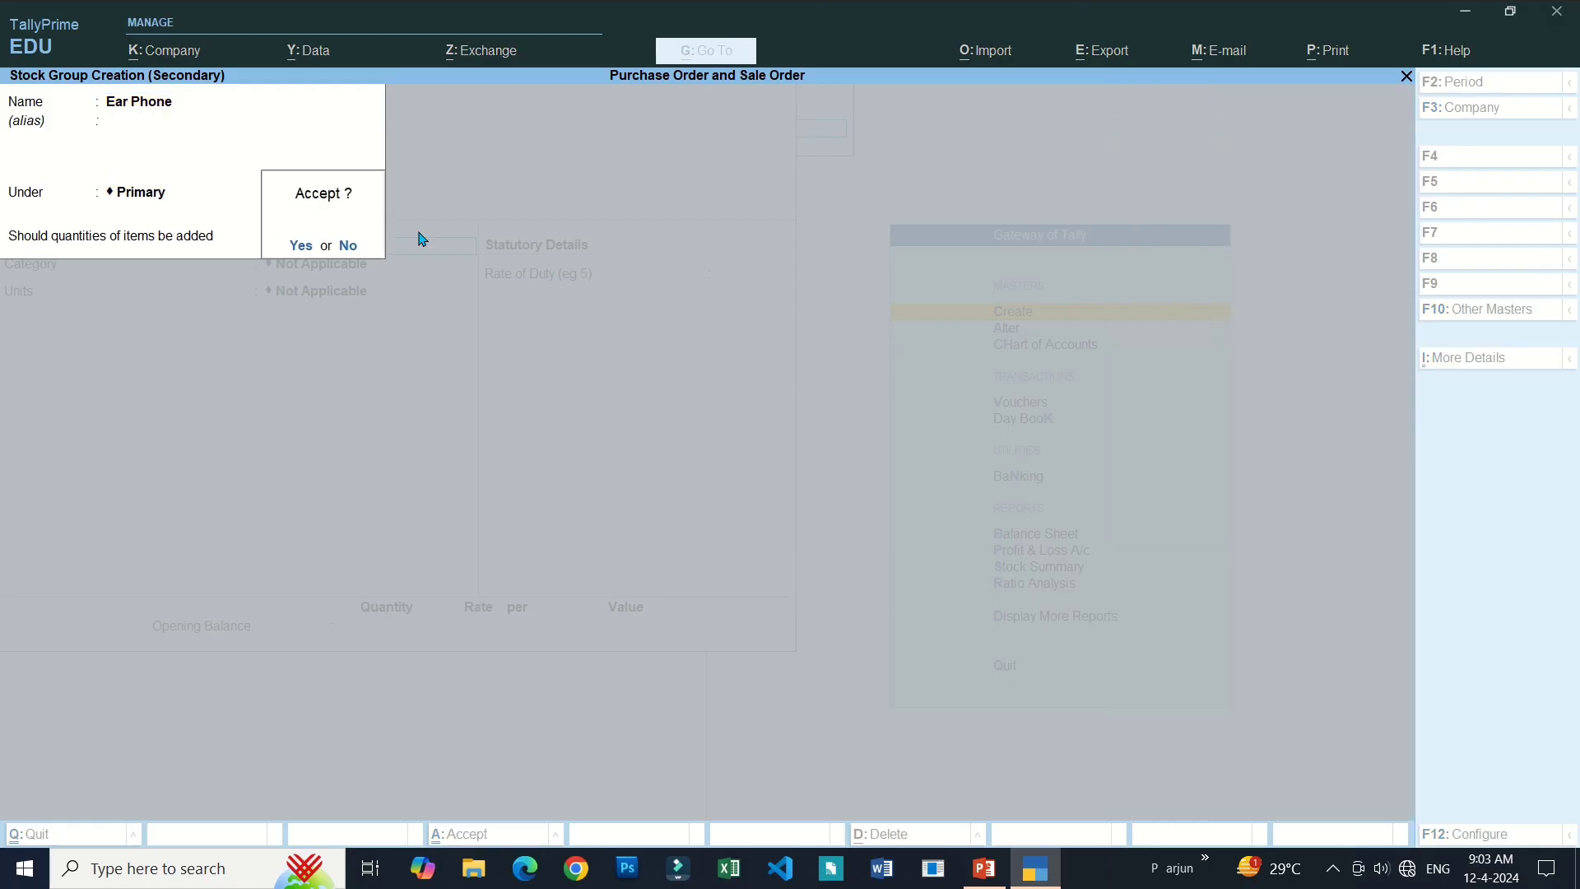
key(Return)
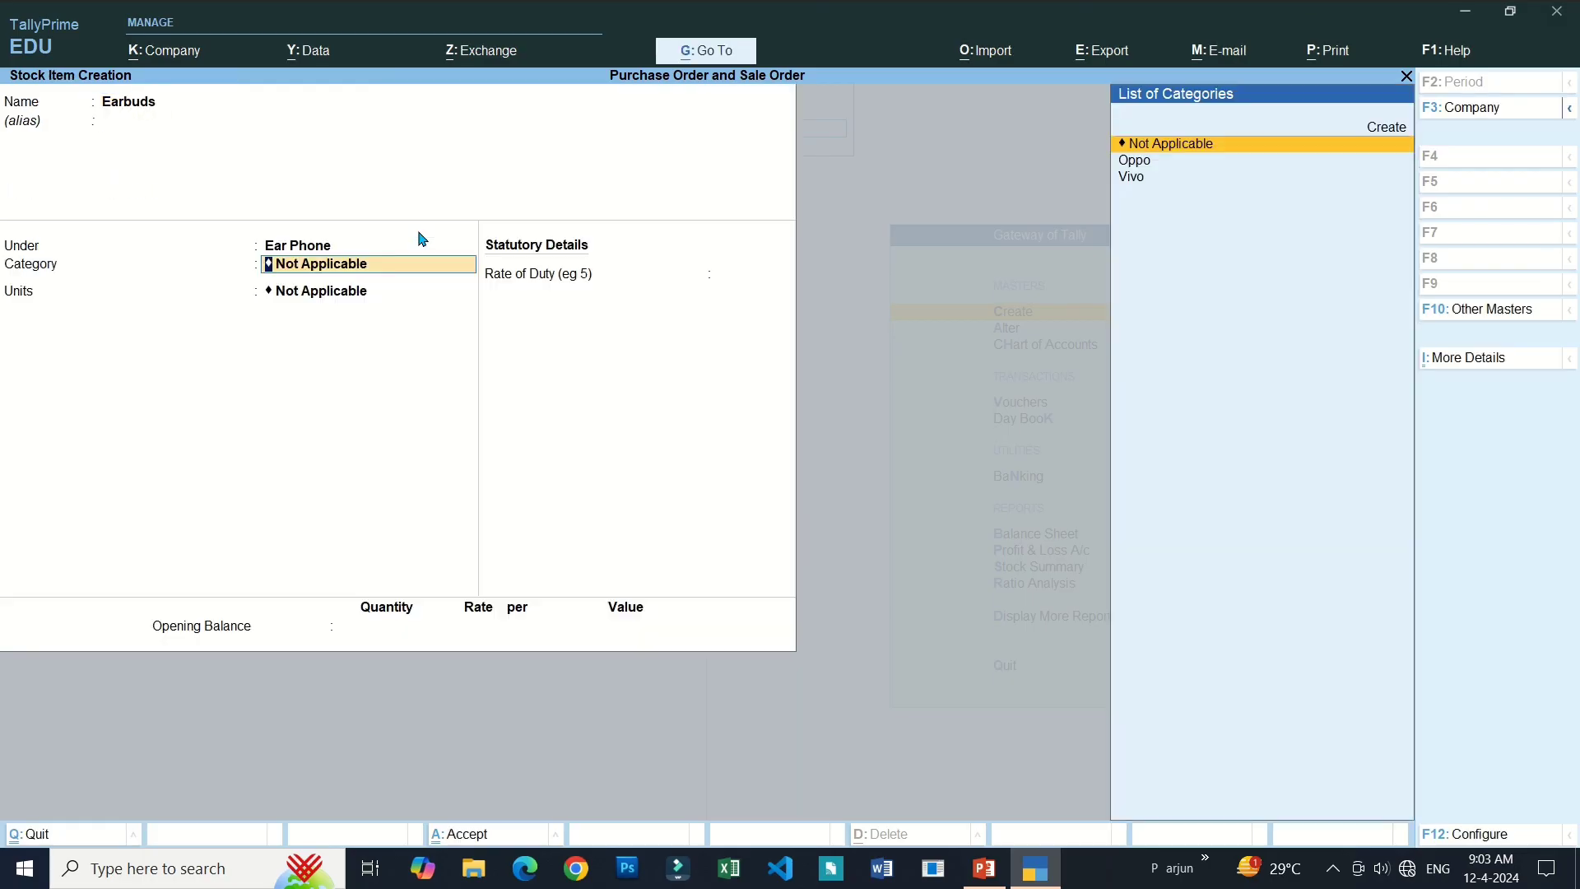
Set category Oppo, unit pcs and opening balance 12 pcs, then save Earbuds.
key(Down)
key(Down)
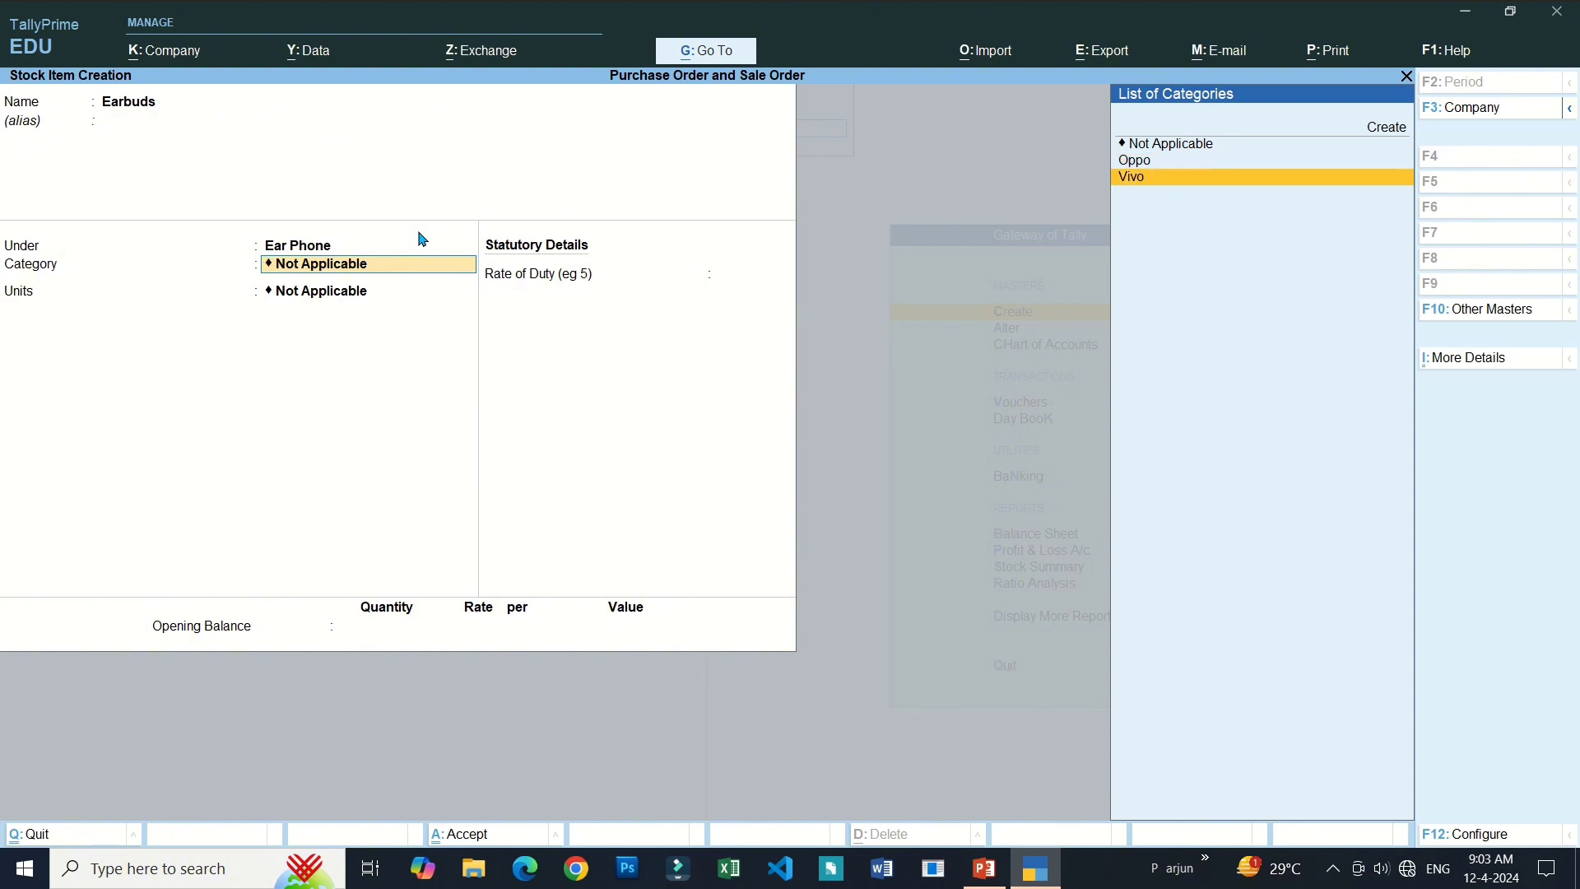
key(Up)
key(Return)
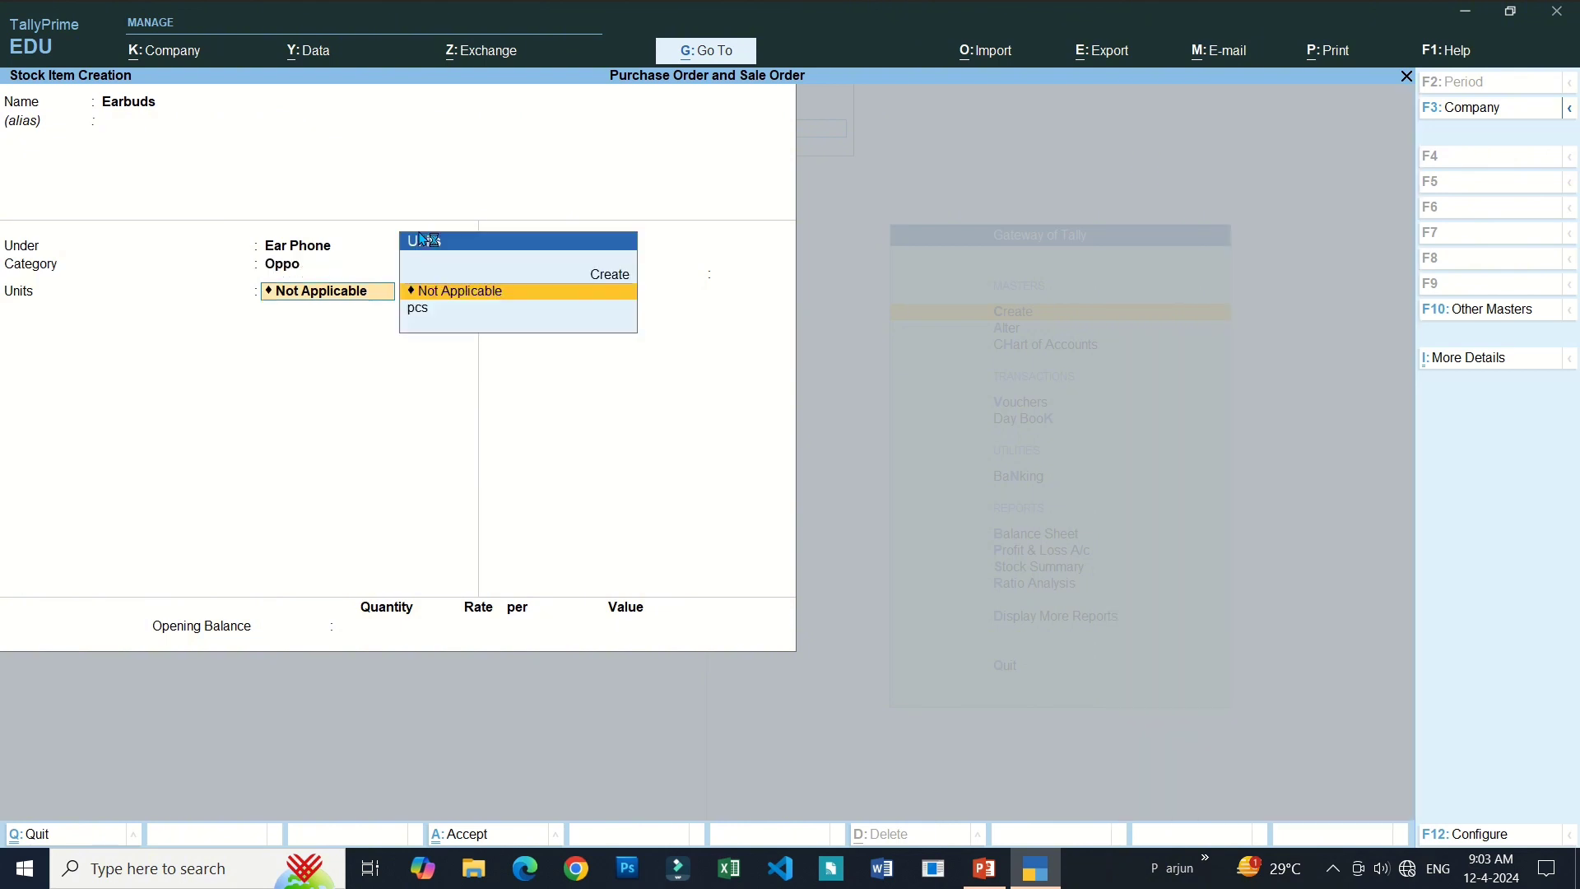
key(Down)
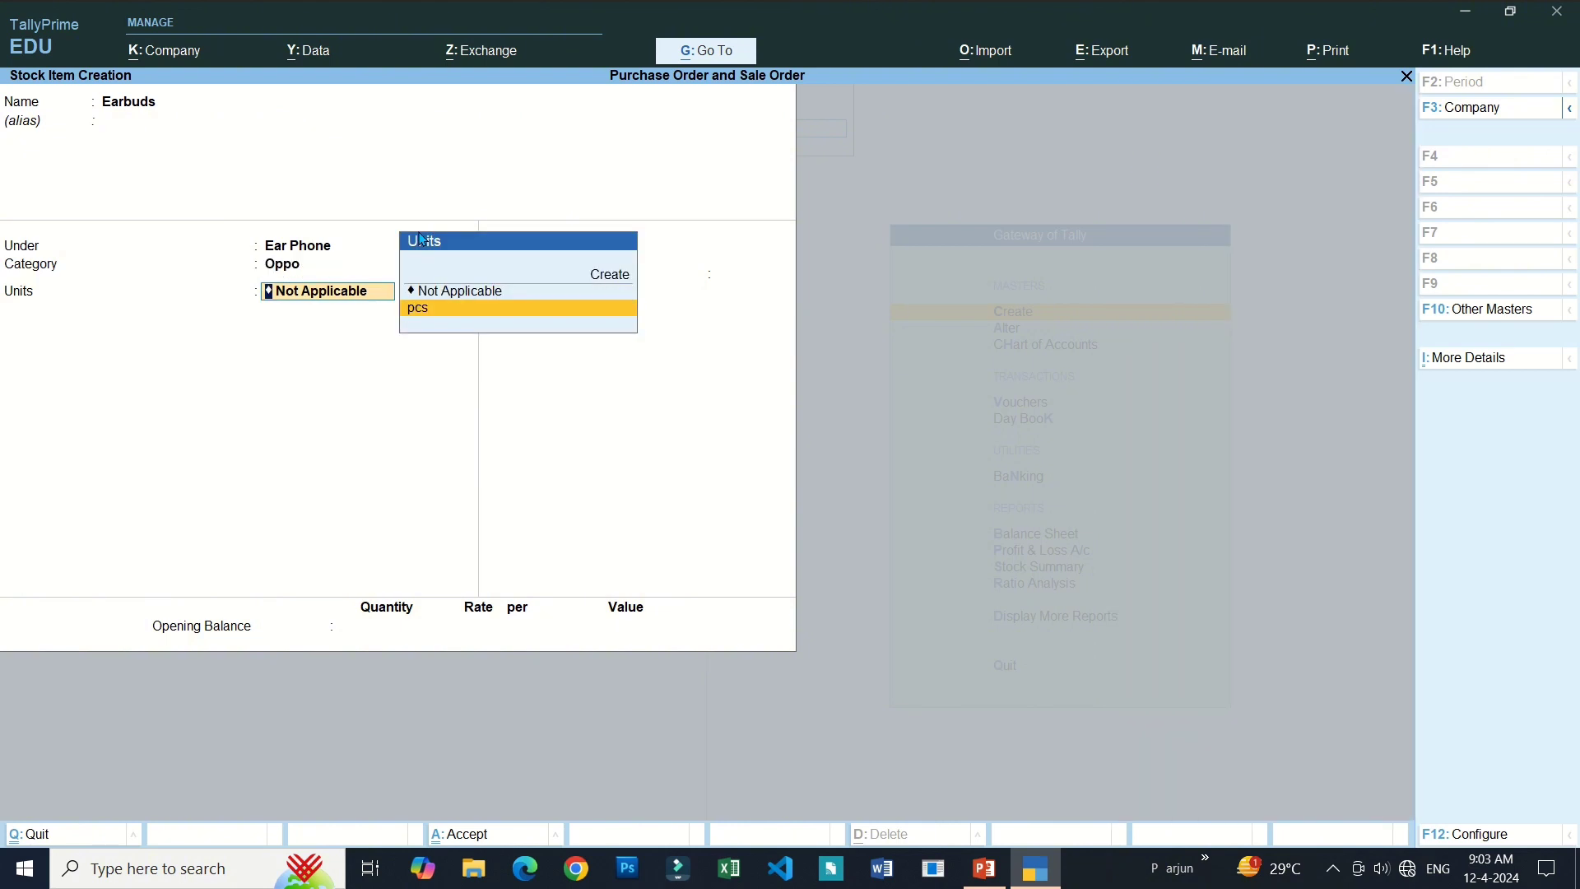
key(Return)
key(Return)
key(Return)
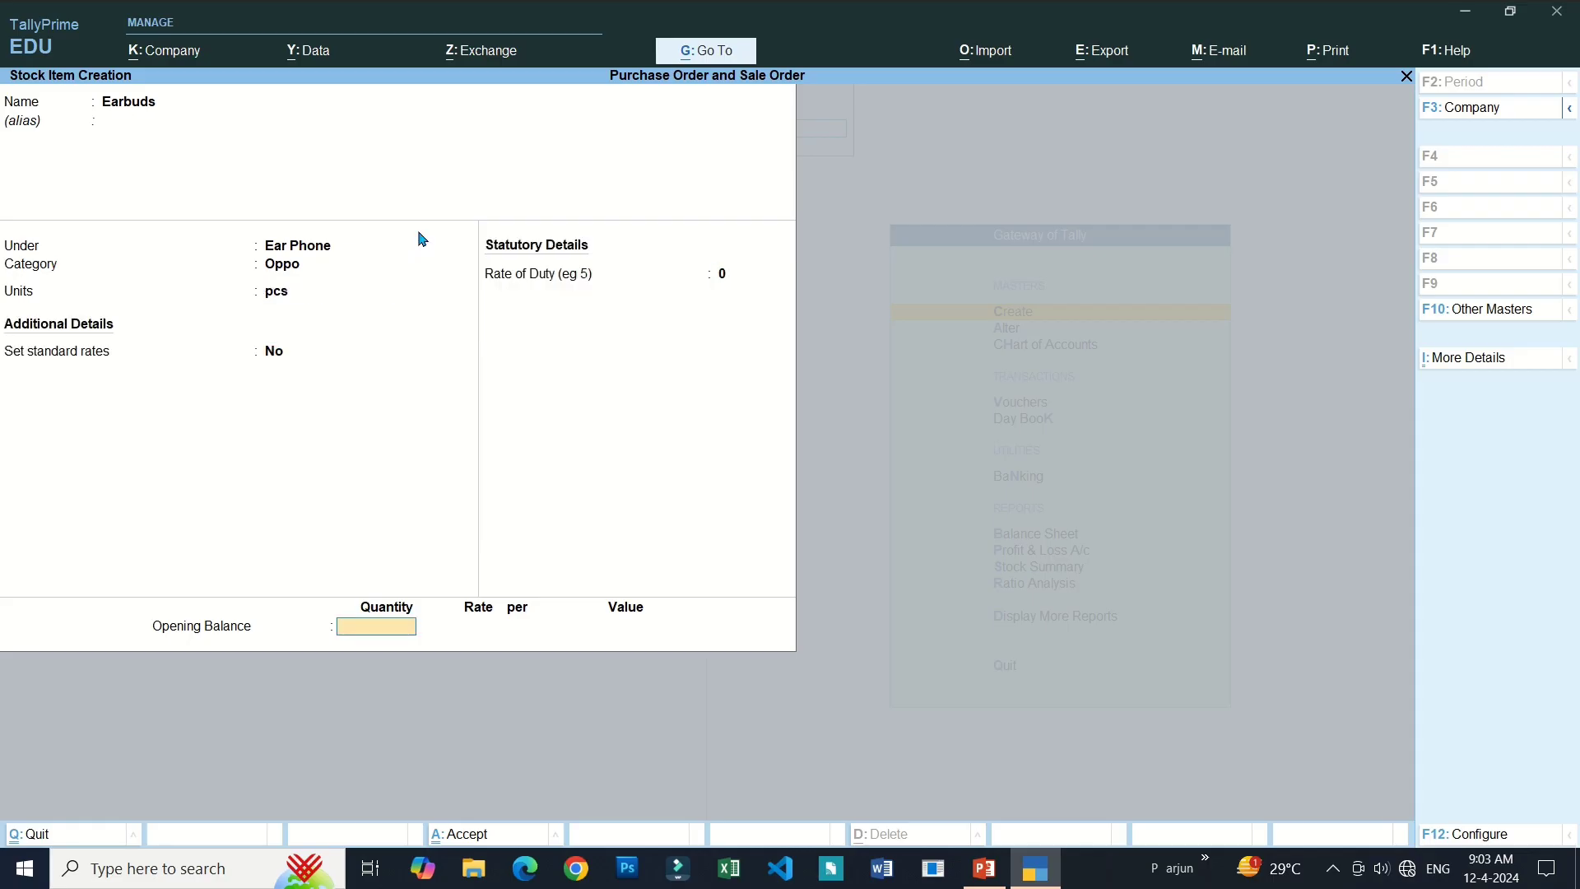
text(5)
key(BackSpace)
text(12)
key(Return)
key(Return)
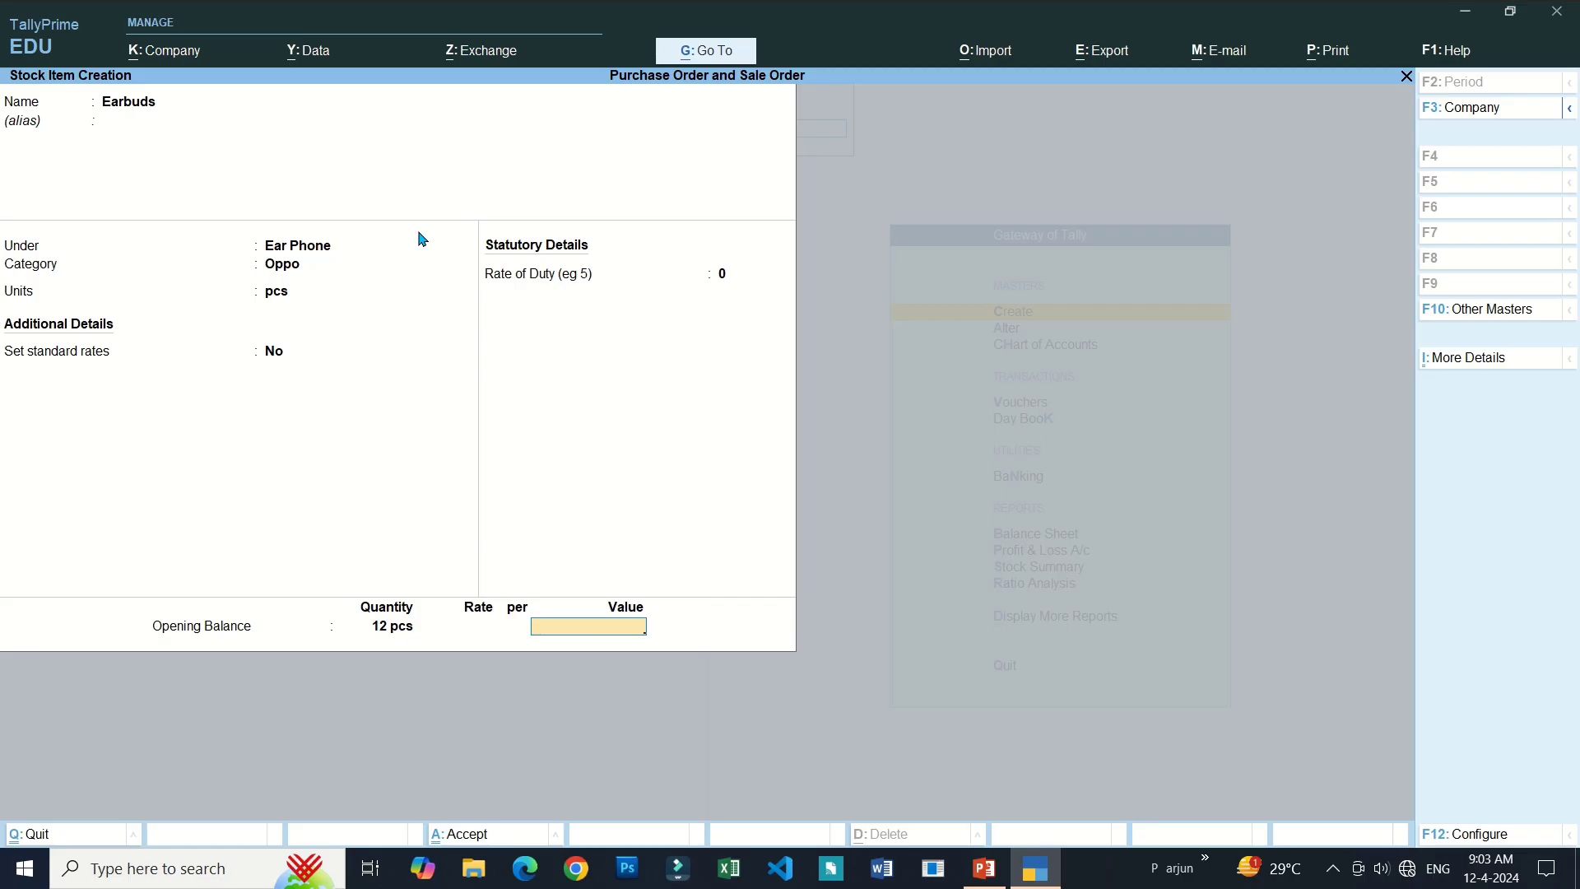
key(Return)
key(Return)
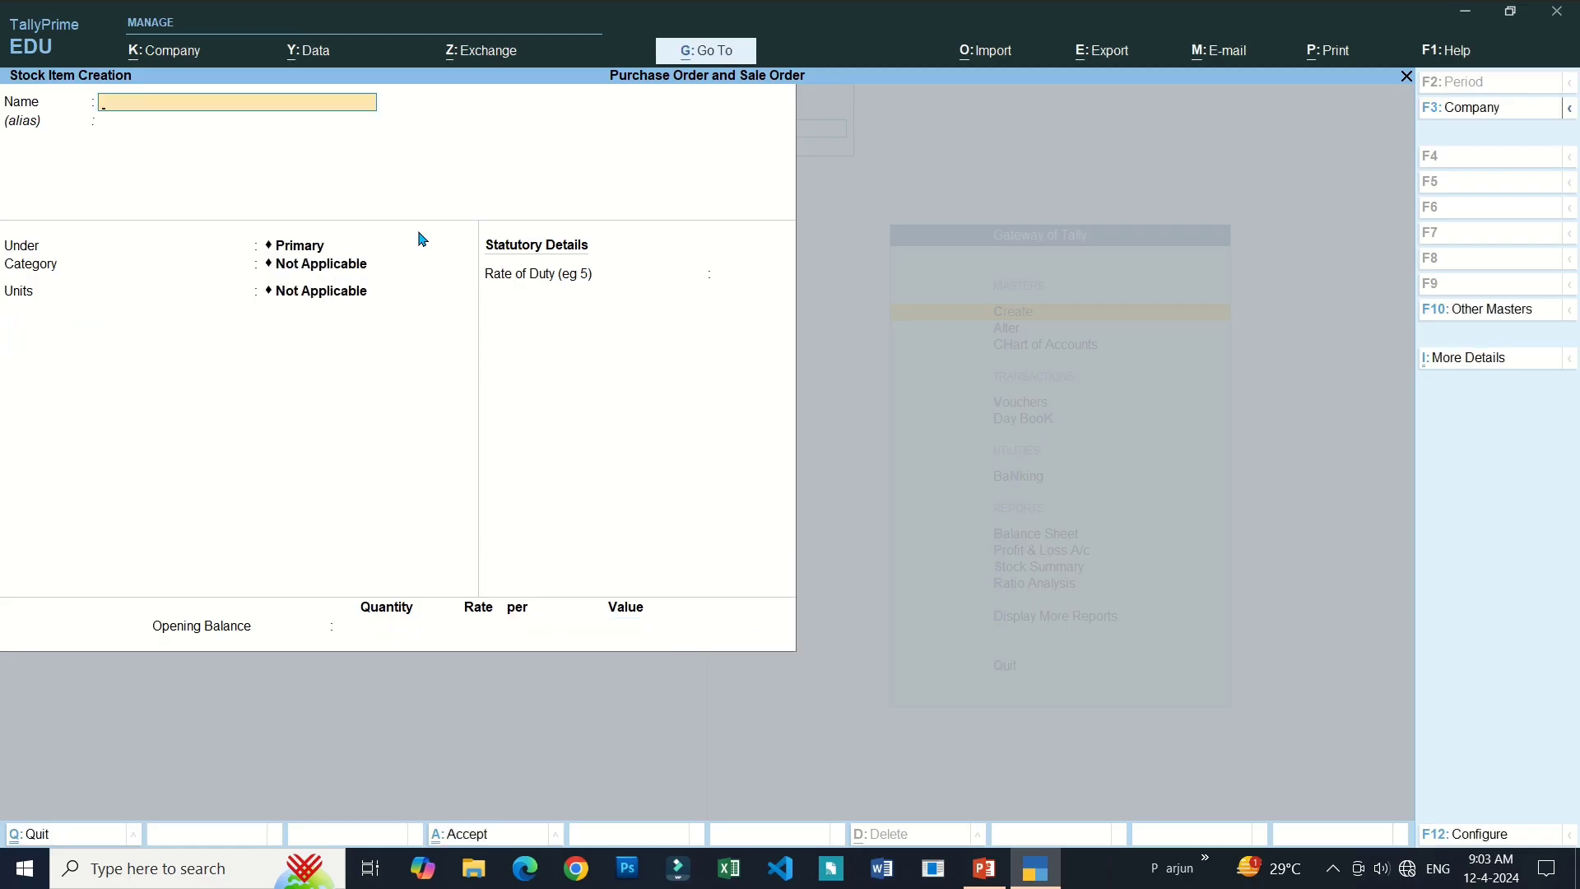
Exit stock item creation and open the Master Alteration list of masters.
key(Escape)
key(Return)
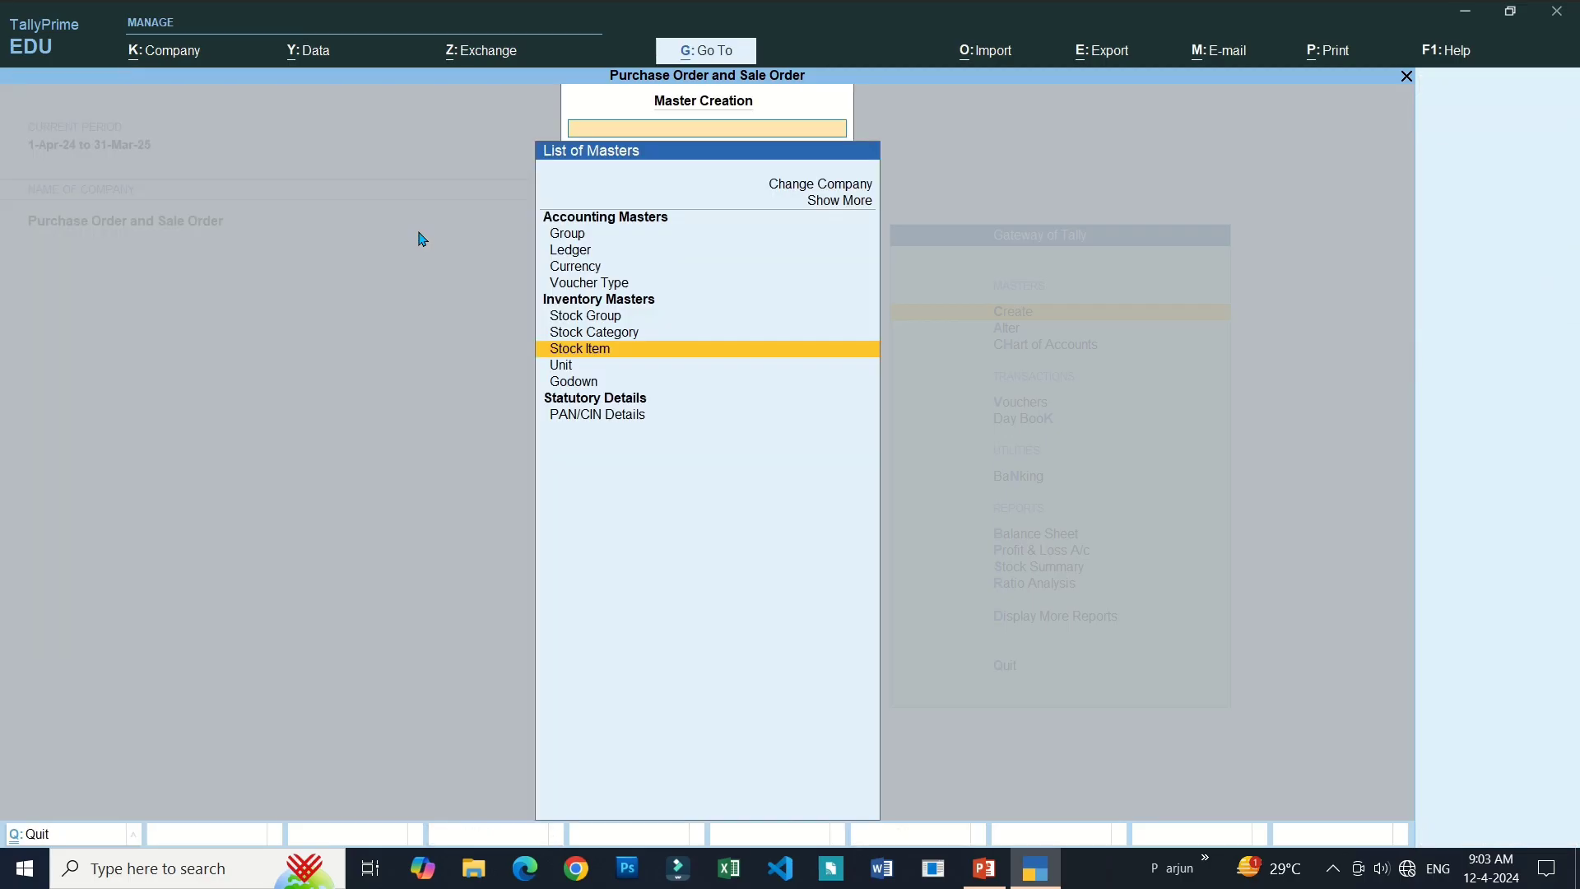
key(Up)
key(Up)
key(Up)
key(Up)
key(Up)
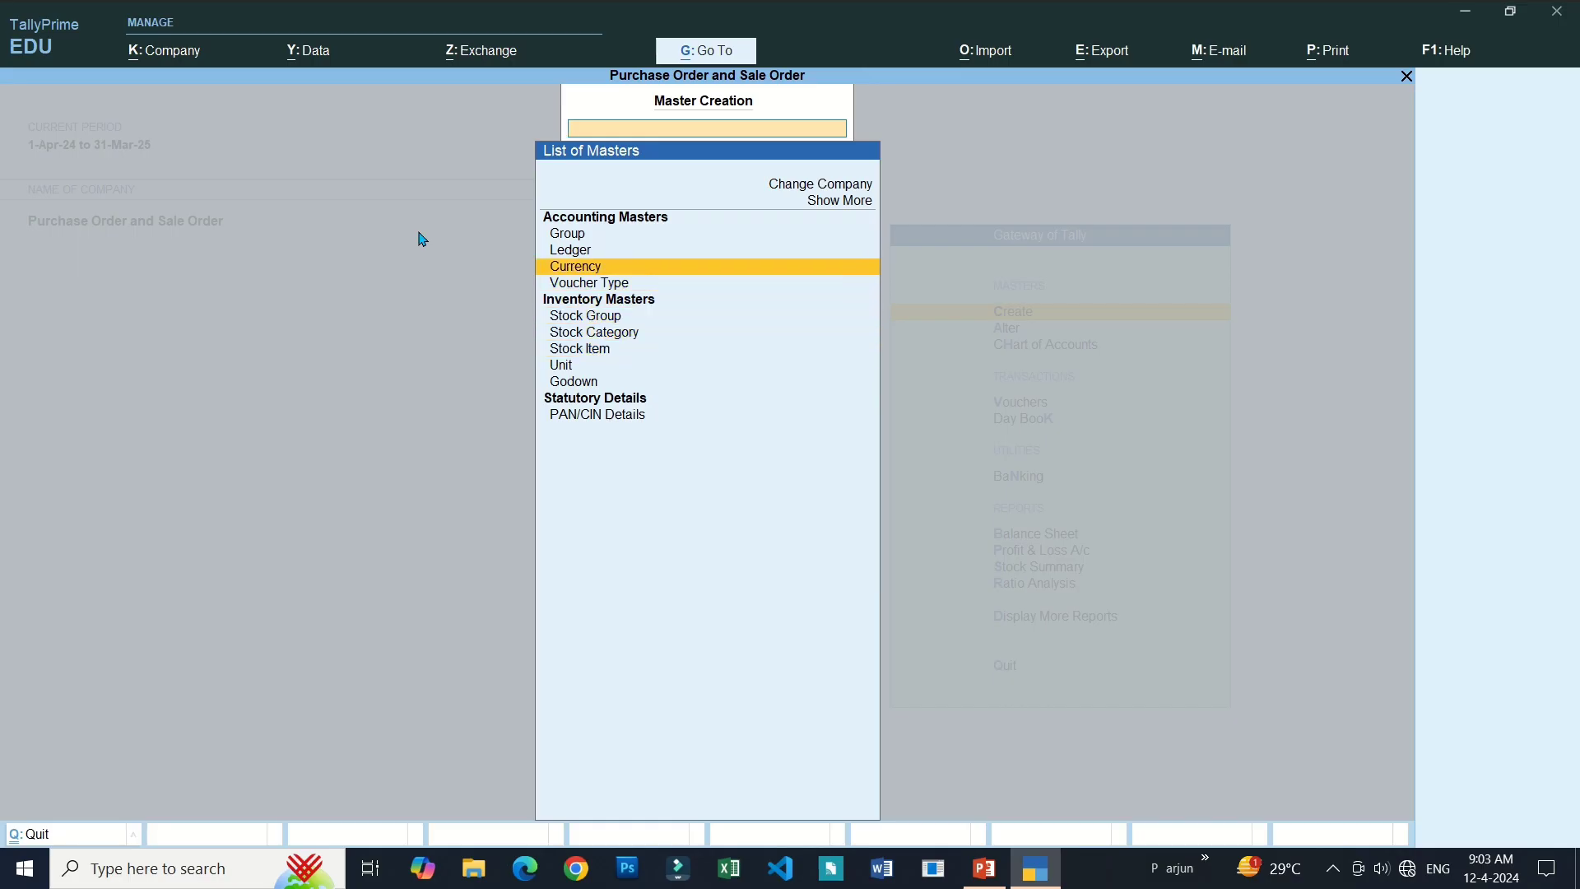
key(Down)
key(Down)
key(Down)
key(Down)
key(Down)
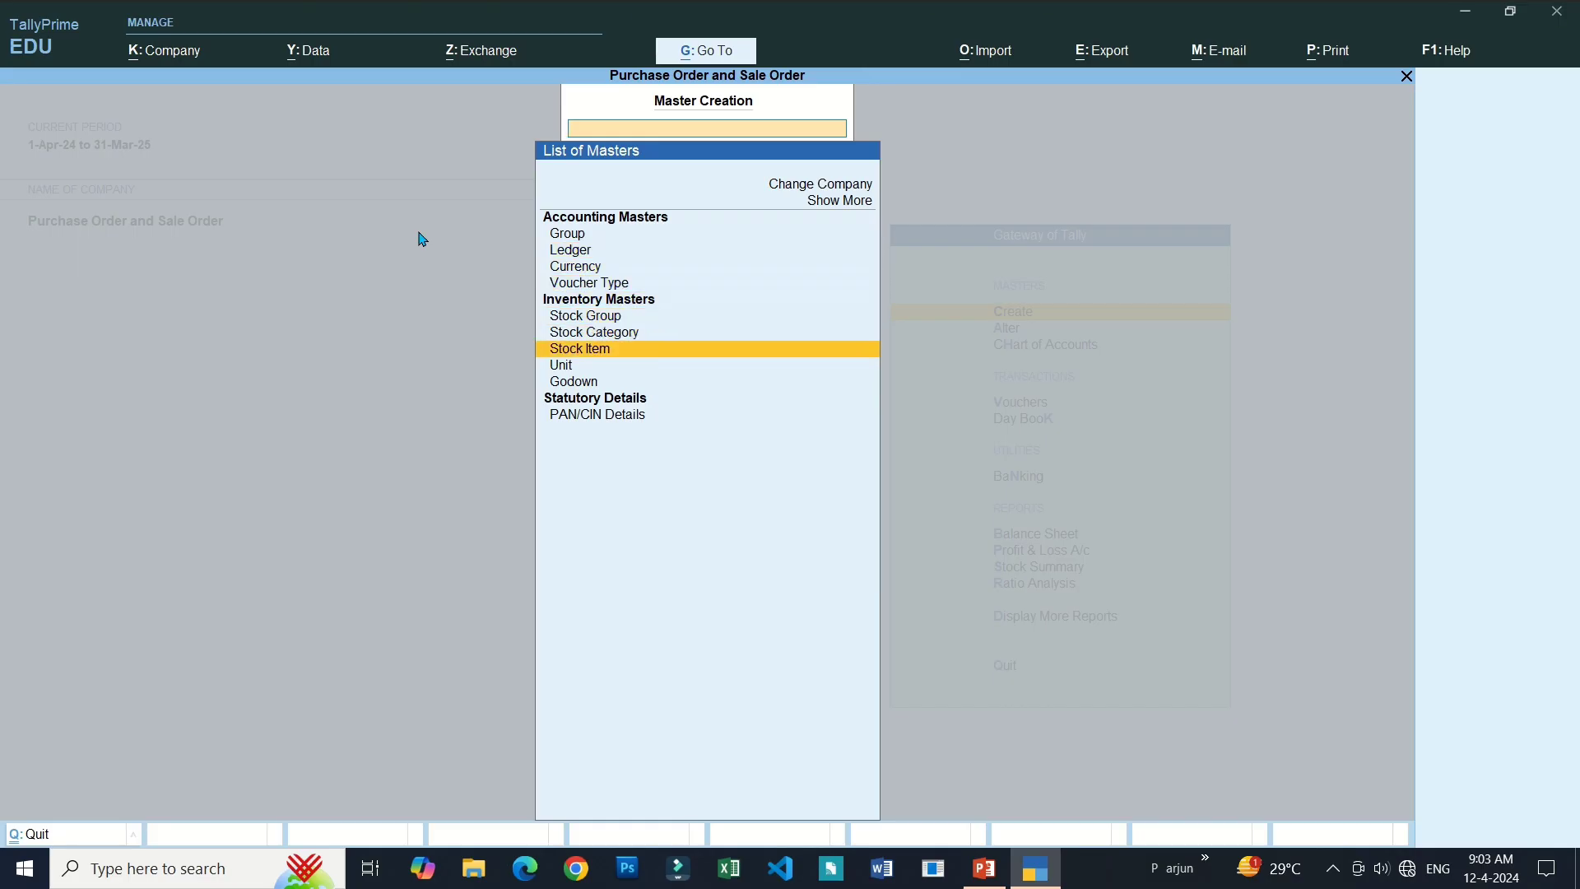
key(Escape)
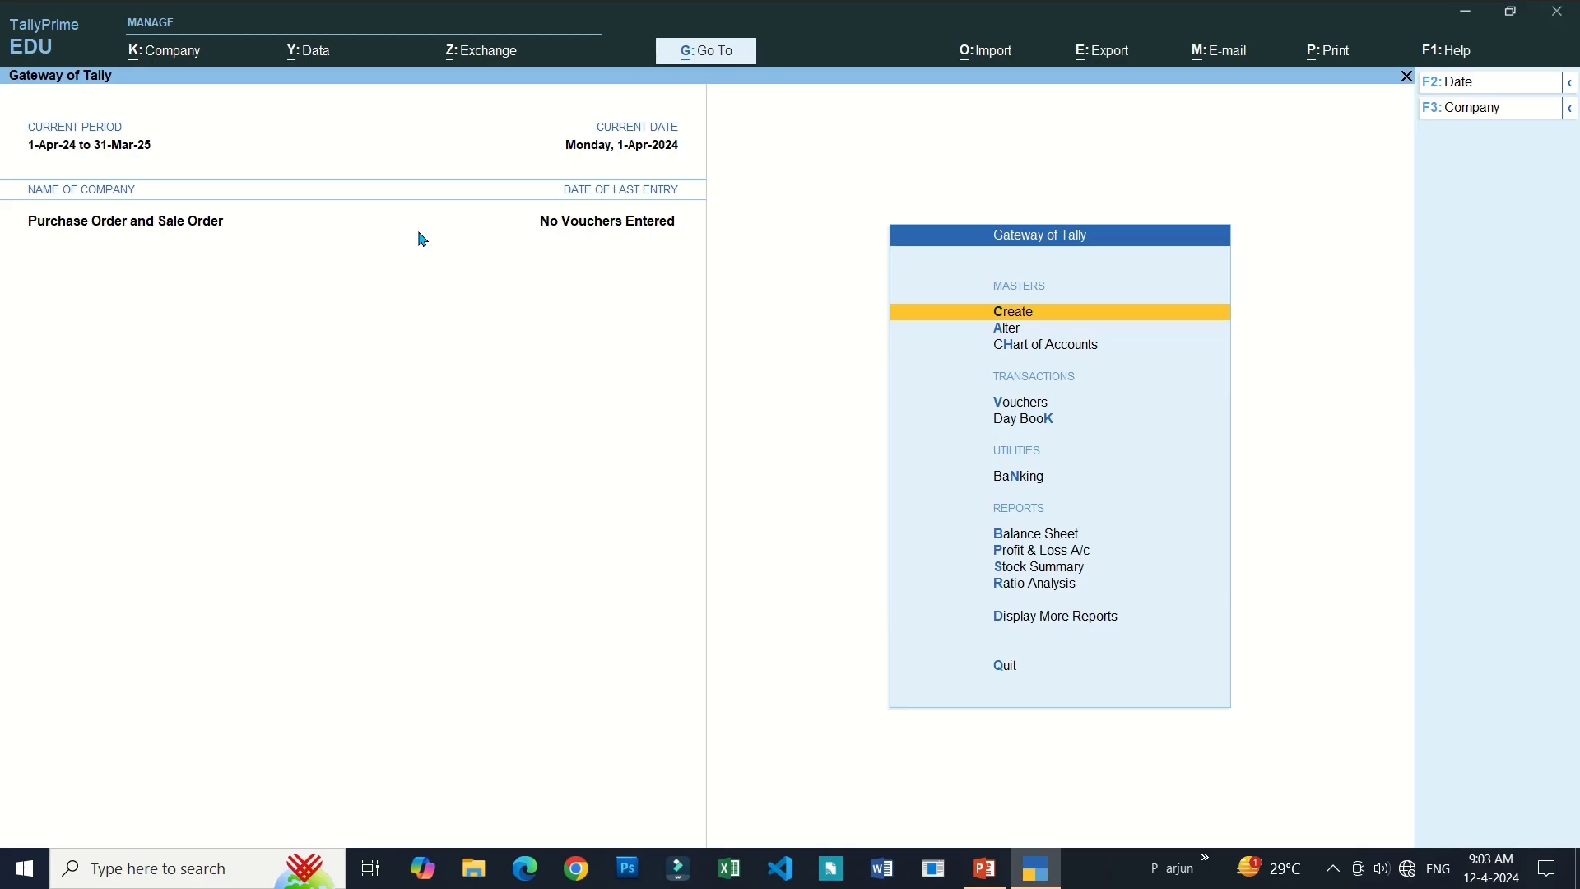
key(Down)
key(Down)
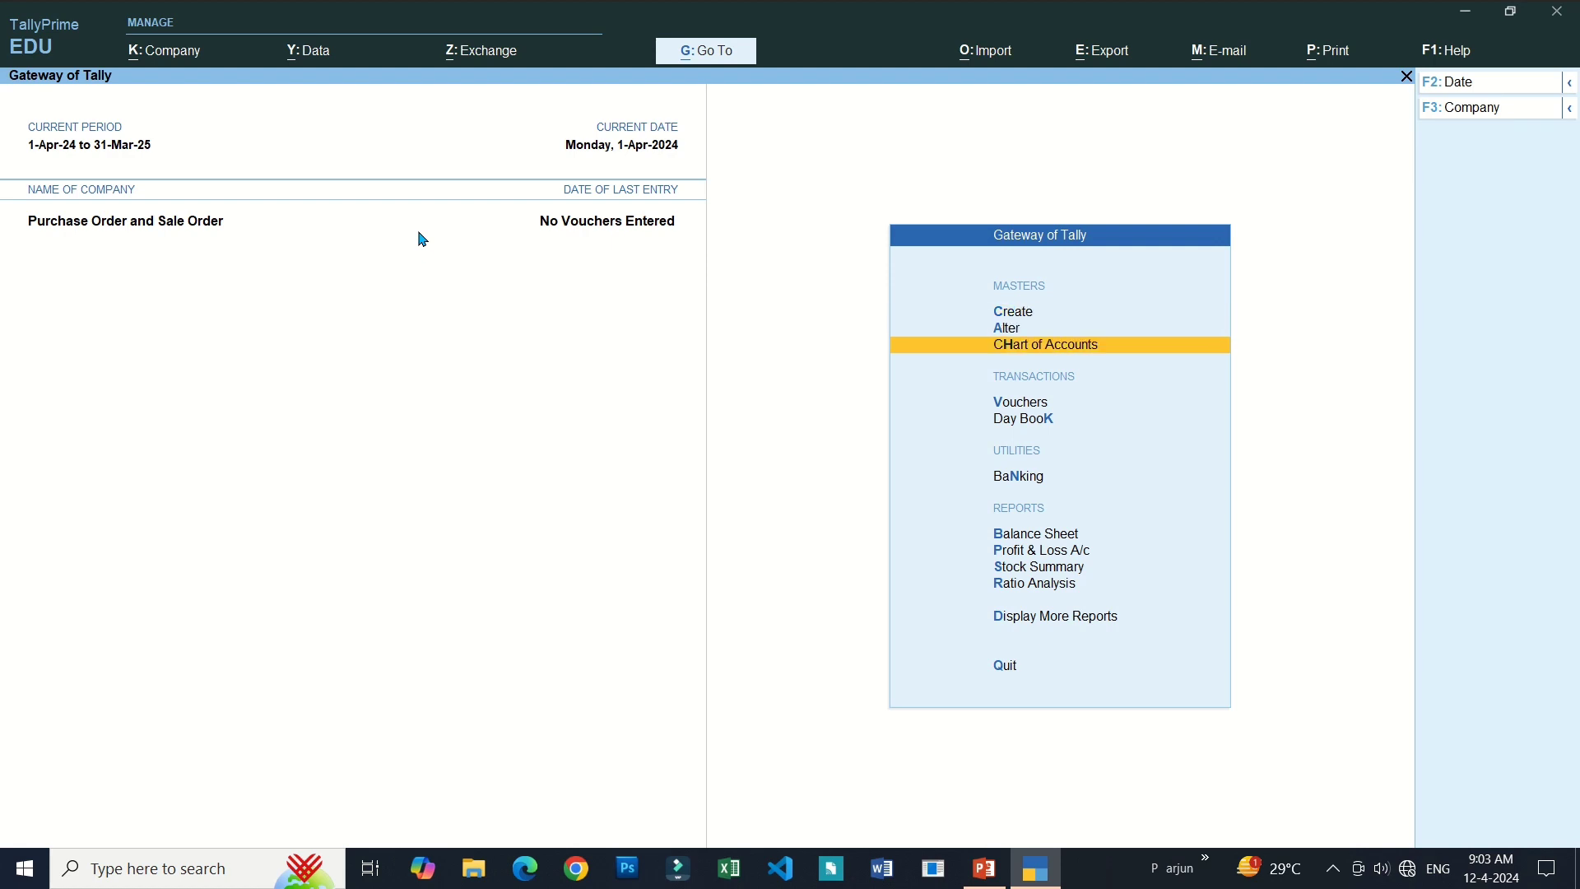
key(Up)
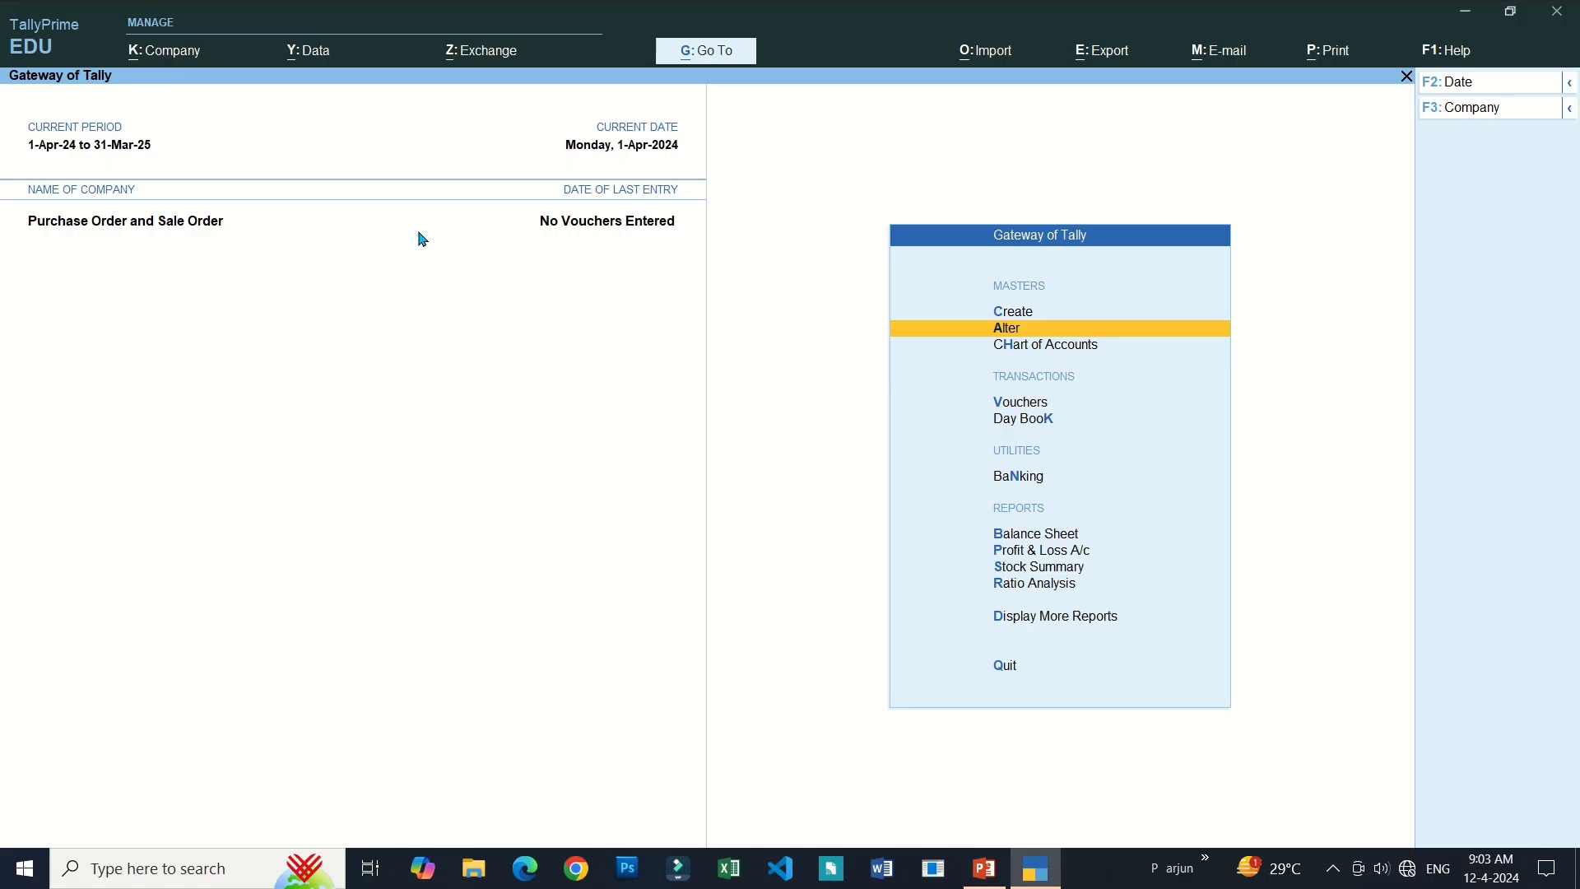
key(Return)
key(Down)
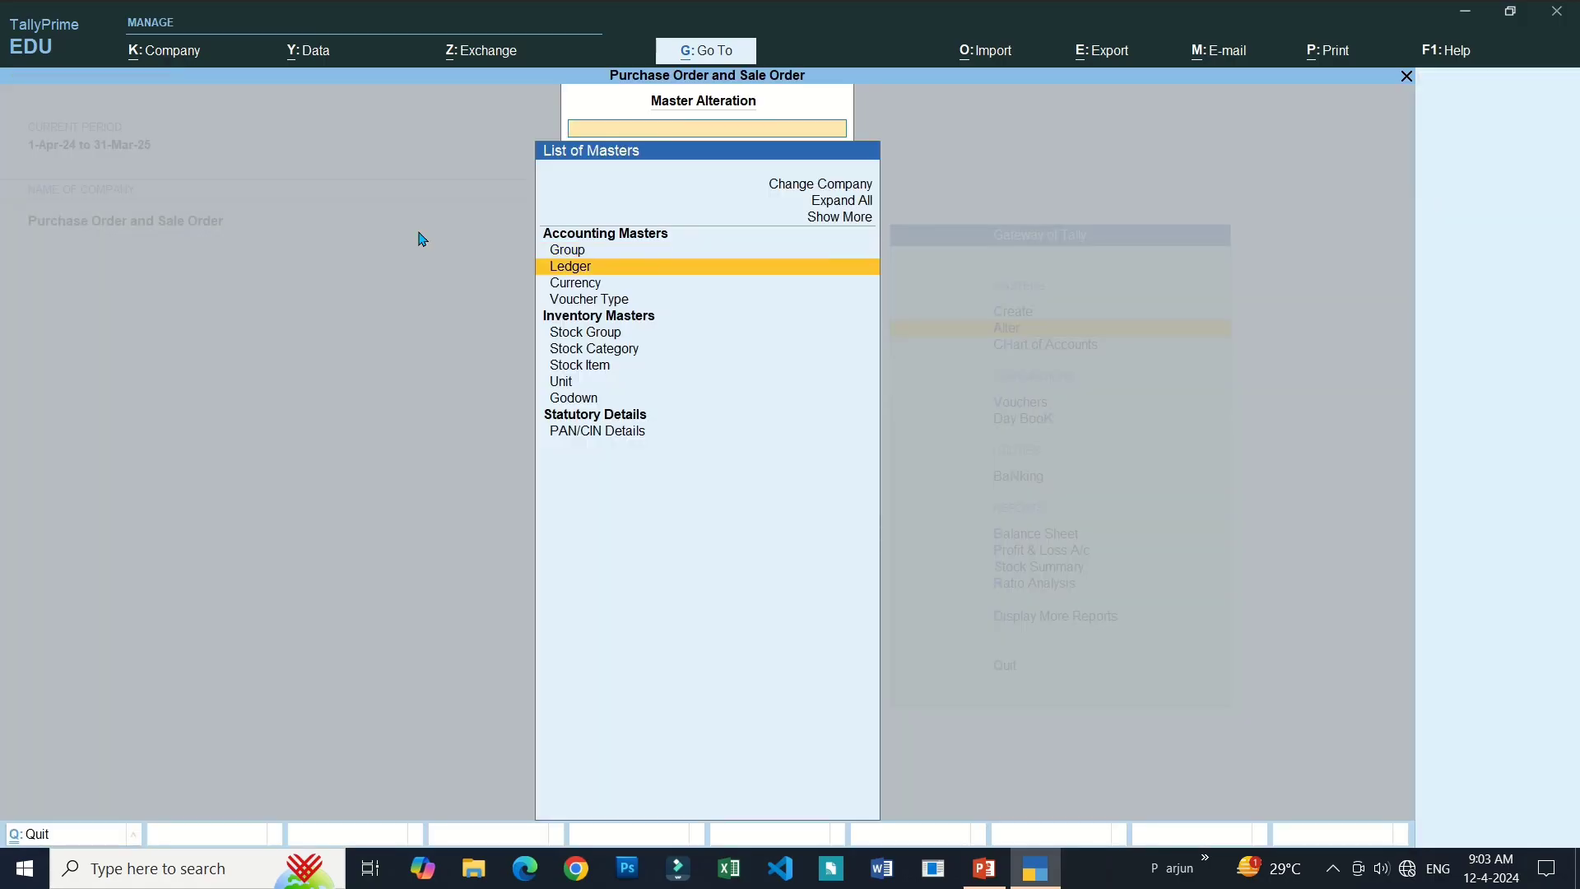
Browse the ledgers Cash, Profit & Loss A/c, Purchase and Sale, then return to the gateway.
key(Return)
key(Down)
key(Down)
key(Down)
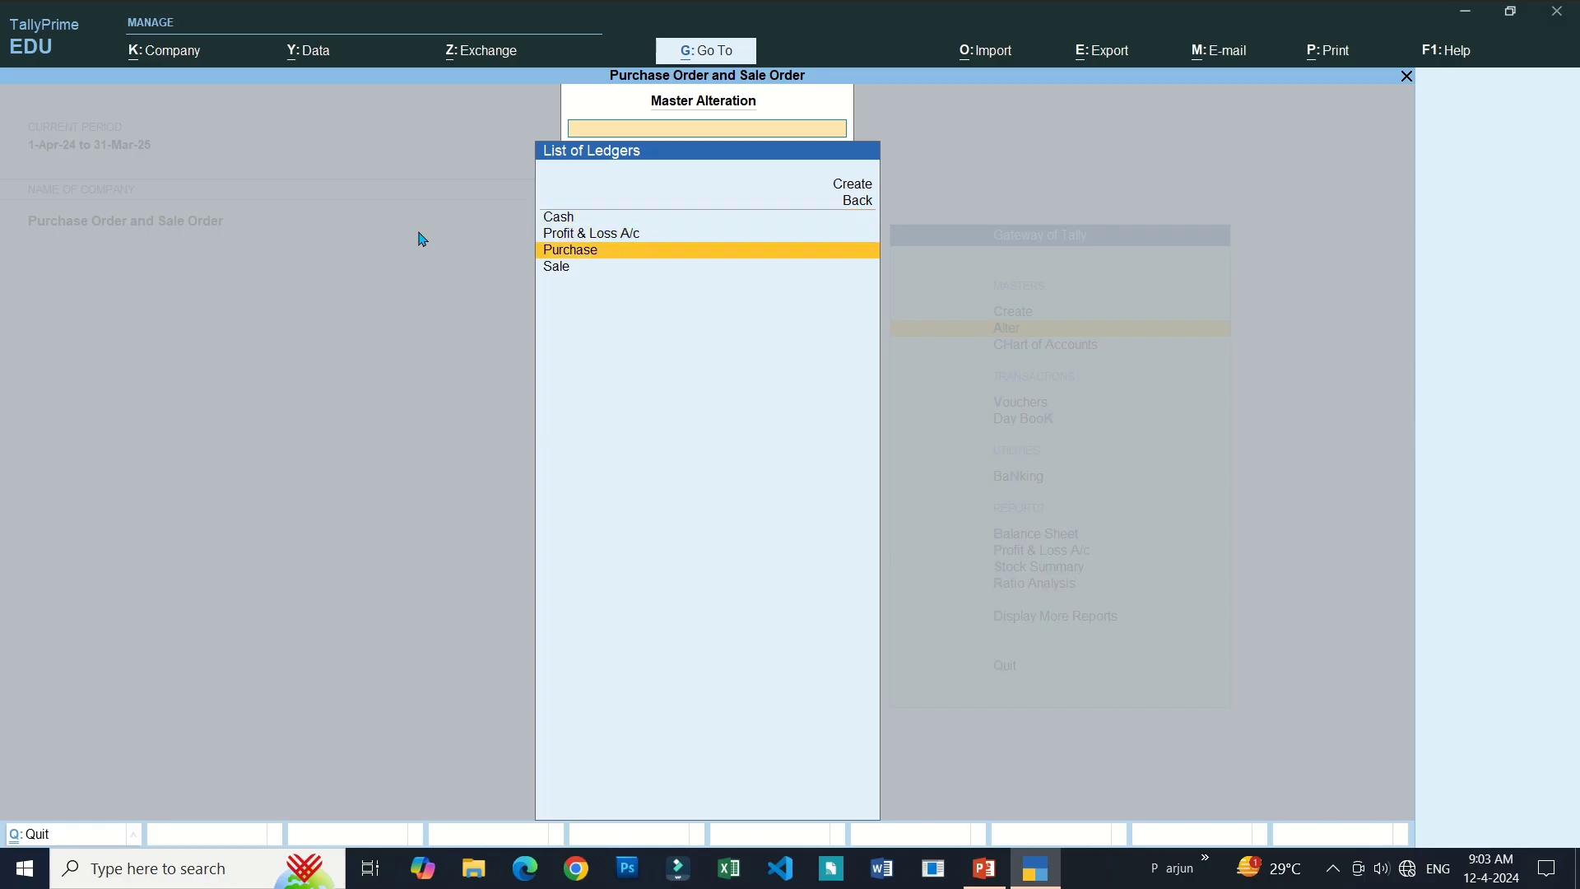
key(Up)
key(Down)
key(Up)
key(Up)
key(Up)
key(Down)
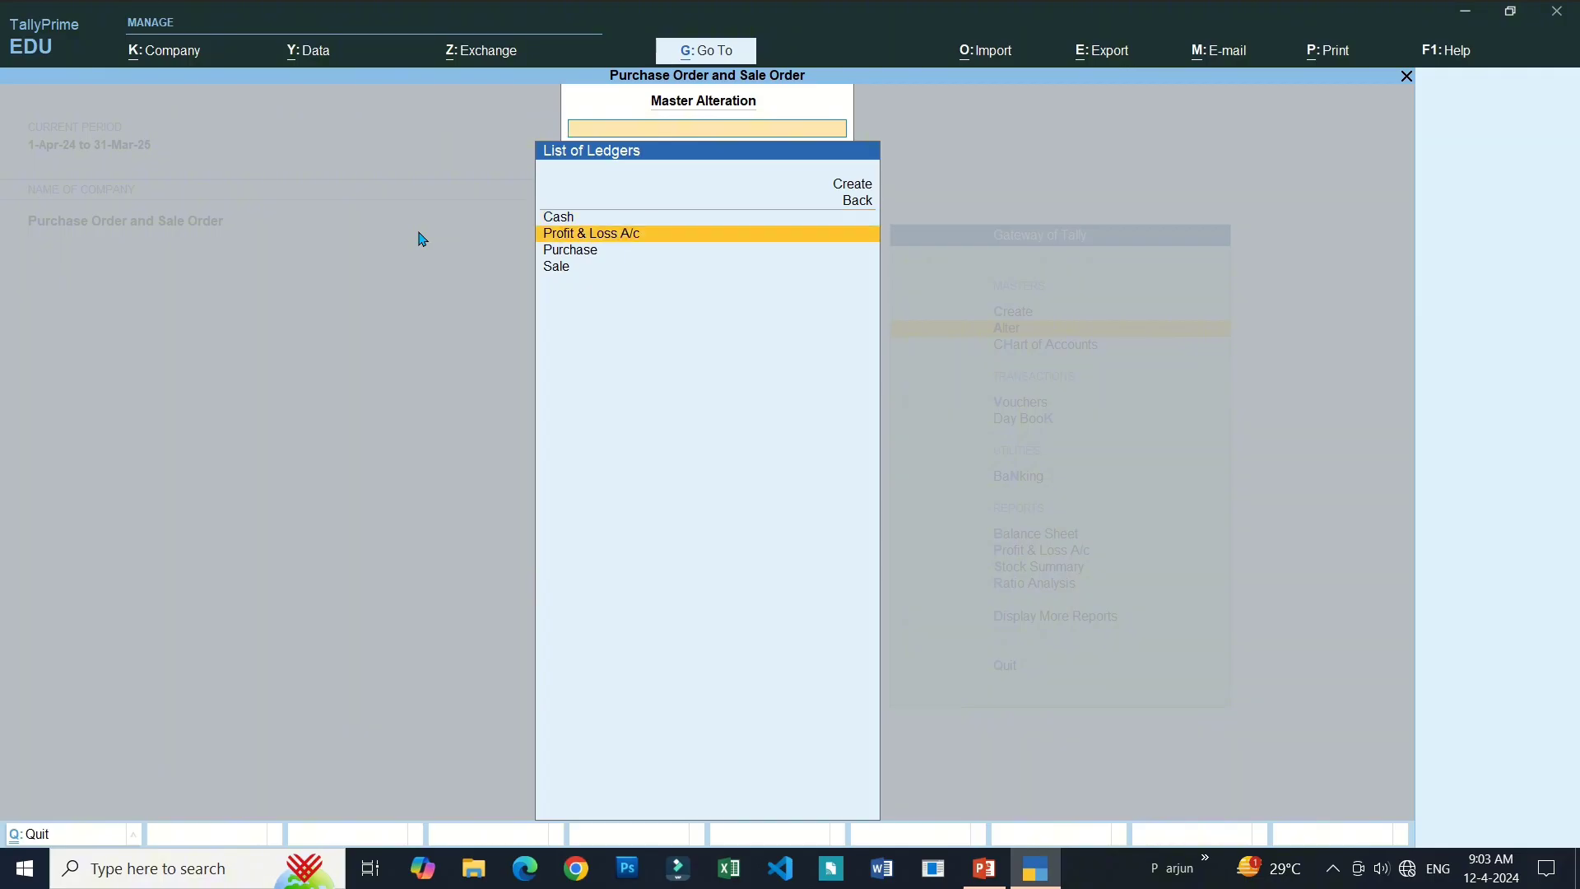
key(Up)
key(Down)
key(Up)
key(Down)
key(Up)
key(Down)
key(Up)
key(Down)
key(Up)
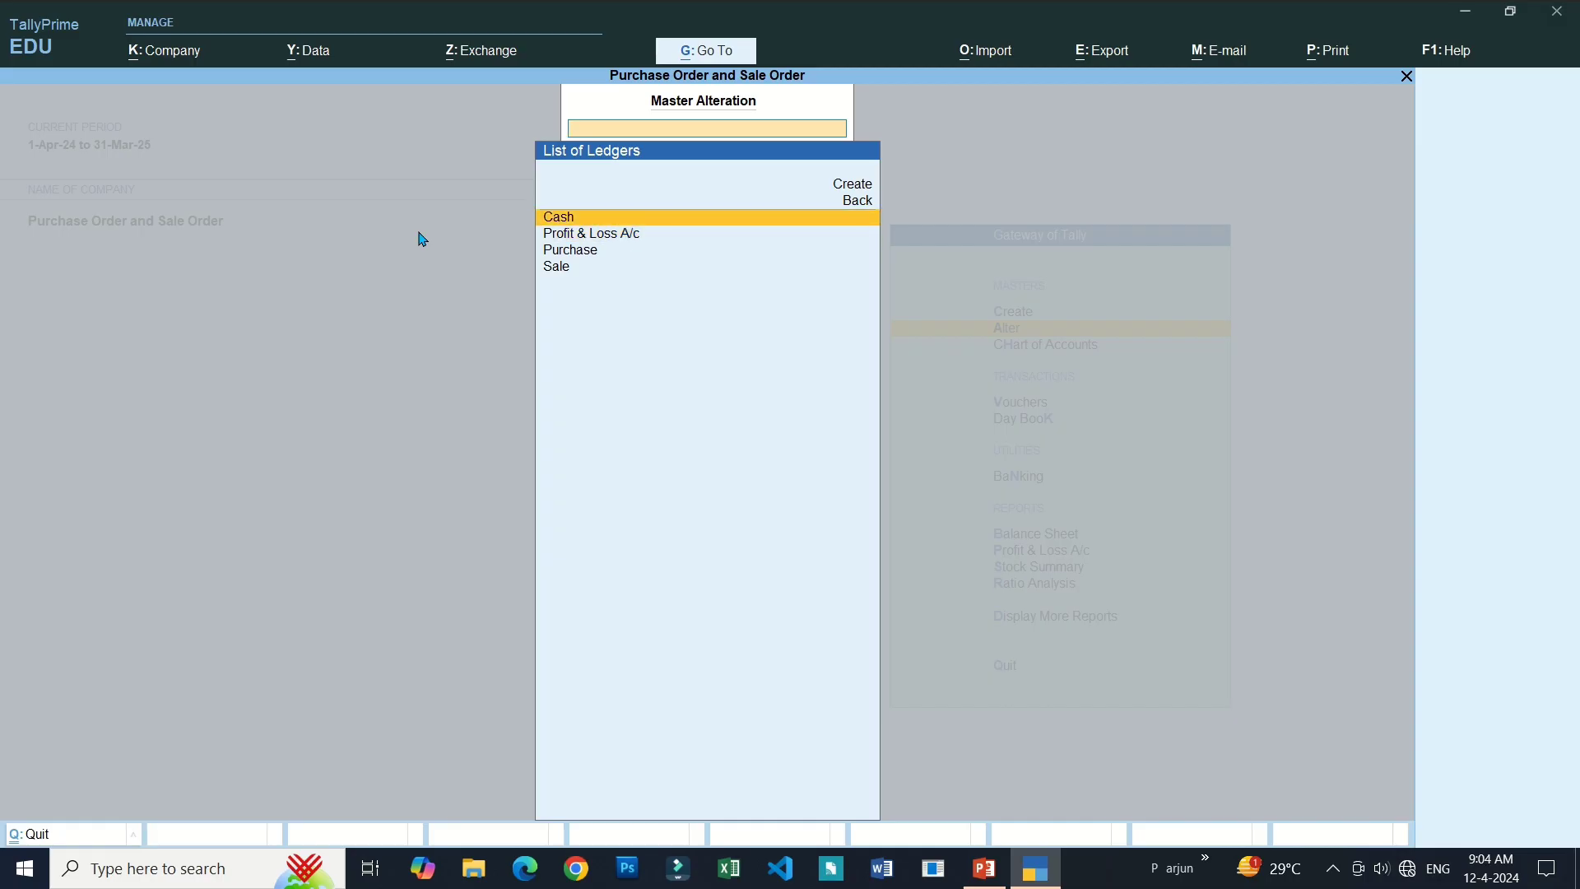
key(Down)
key(Up)
key(Down)
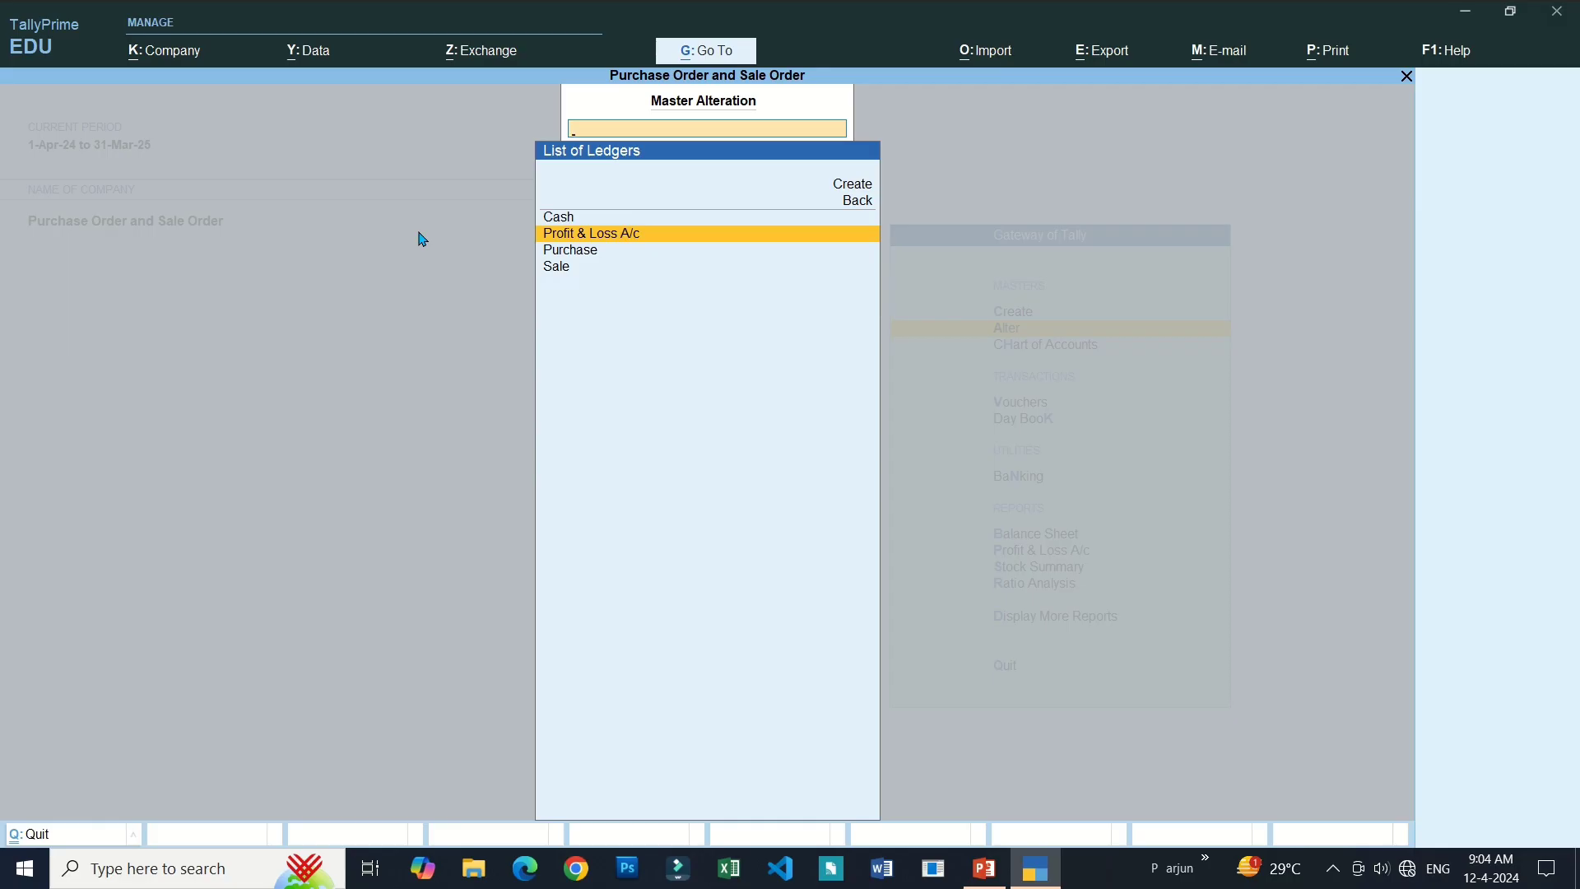
key(Down)
key(Down)
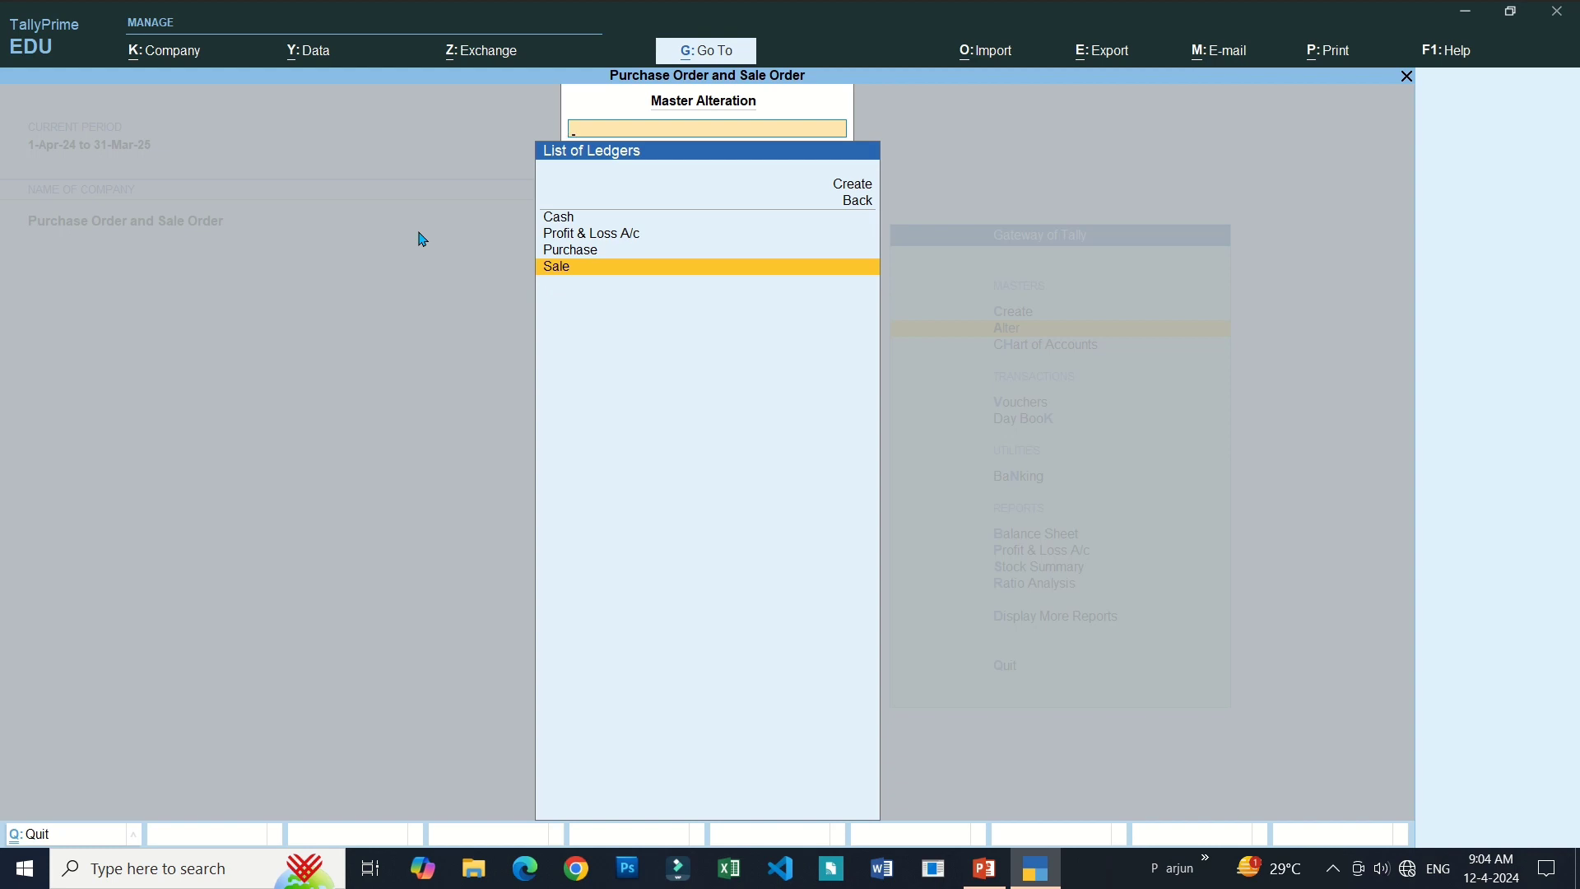
key(Escape)
key(Escape)
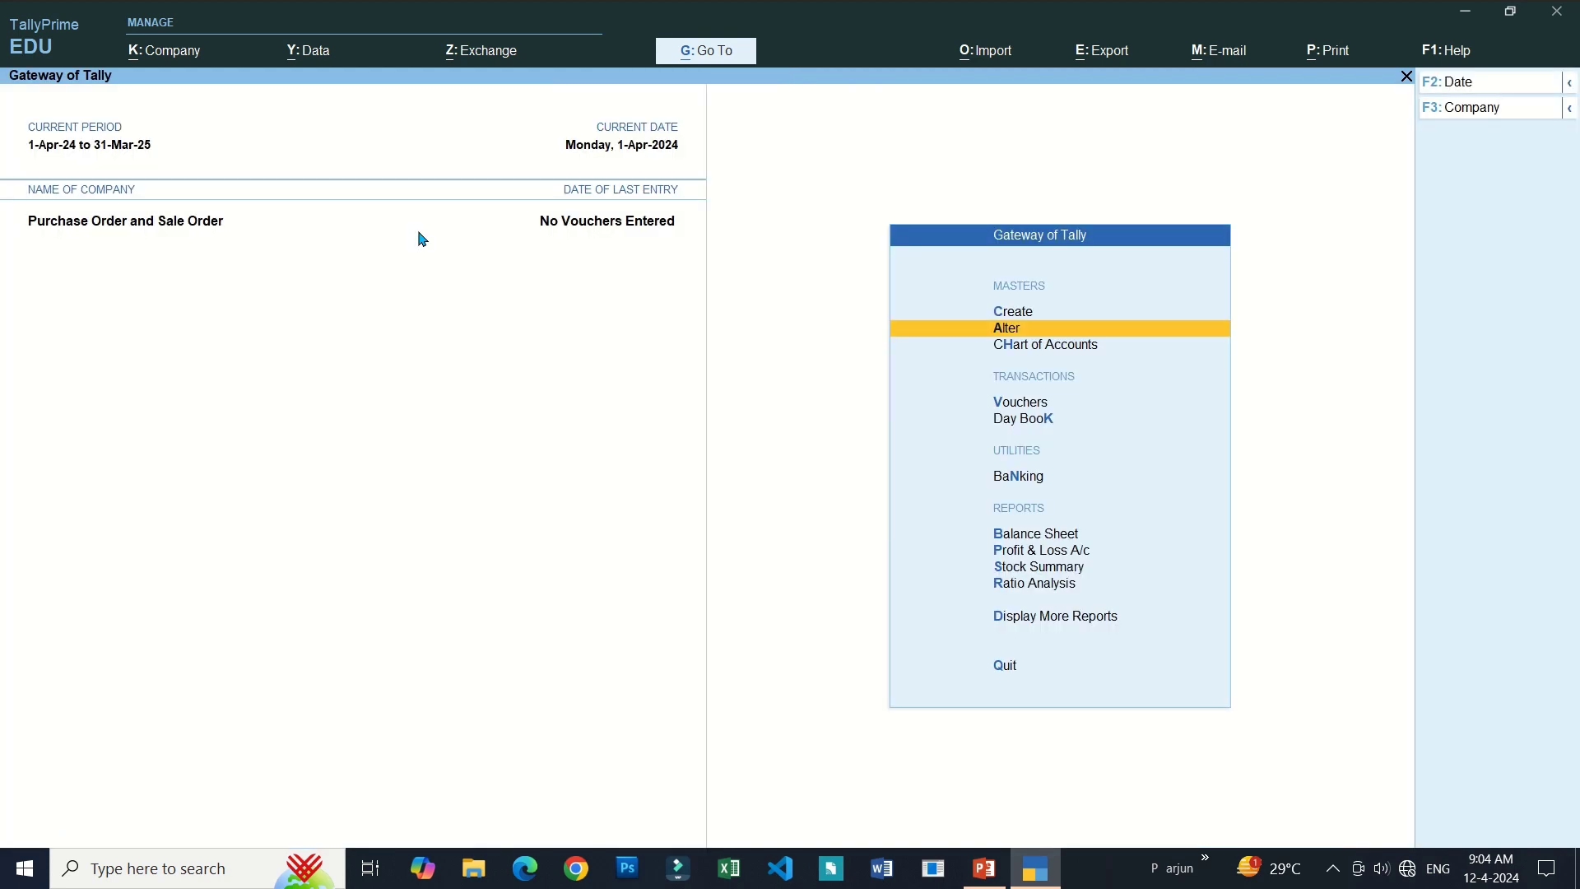
Browse the Chart of Accounts ledgers, switch to Ledger View (F5), then return to List of Masters.
key(Down)
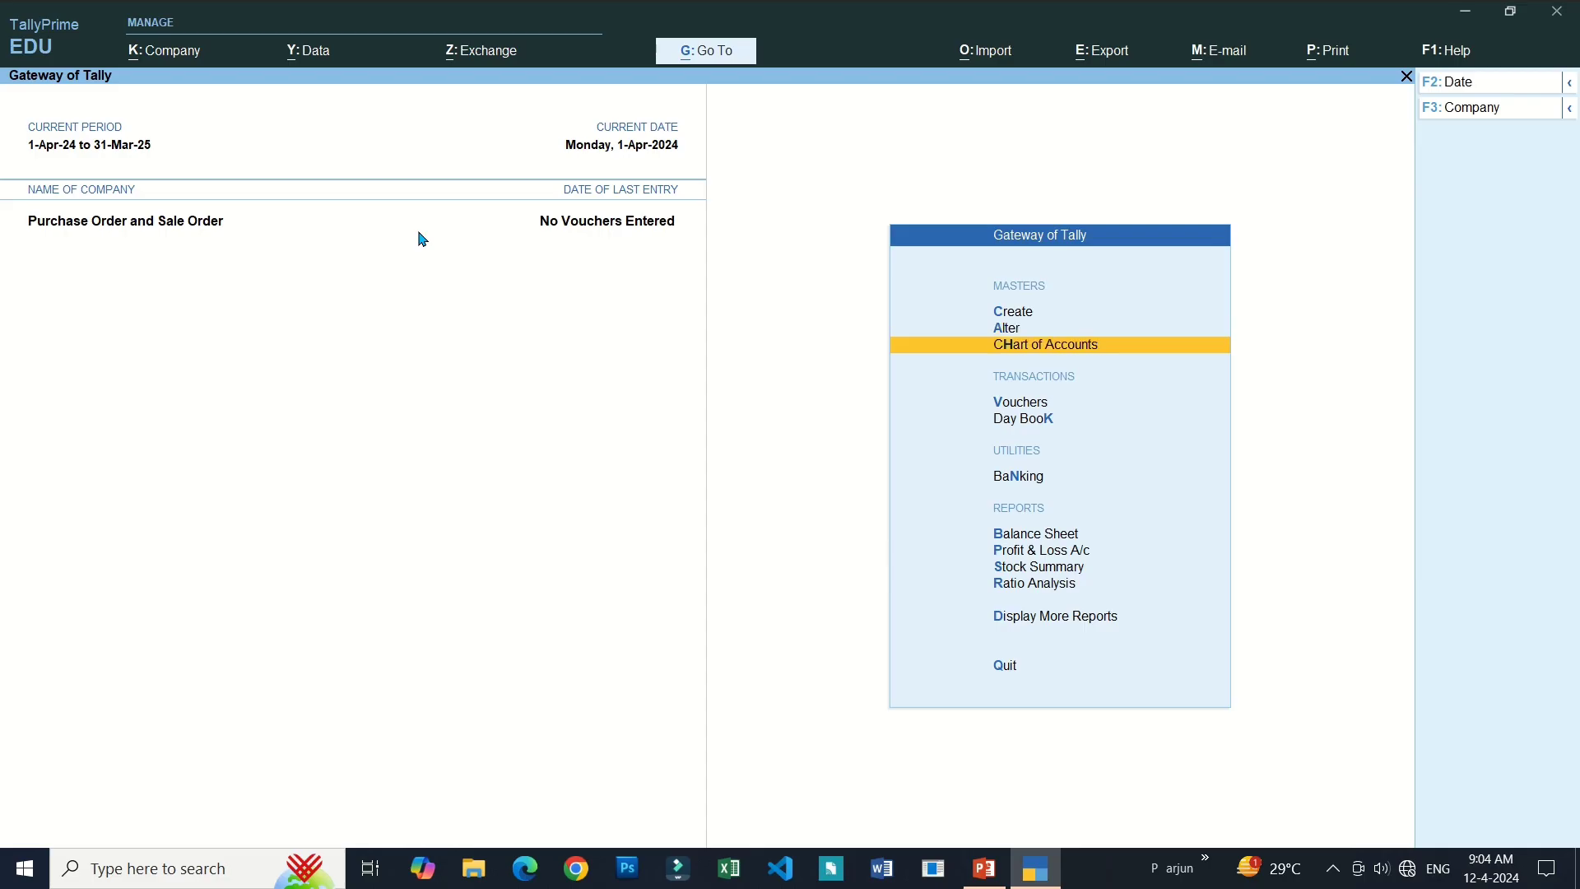
key(Return)
key(Return)
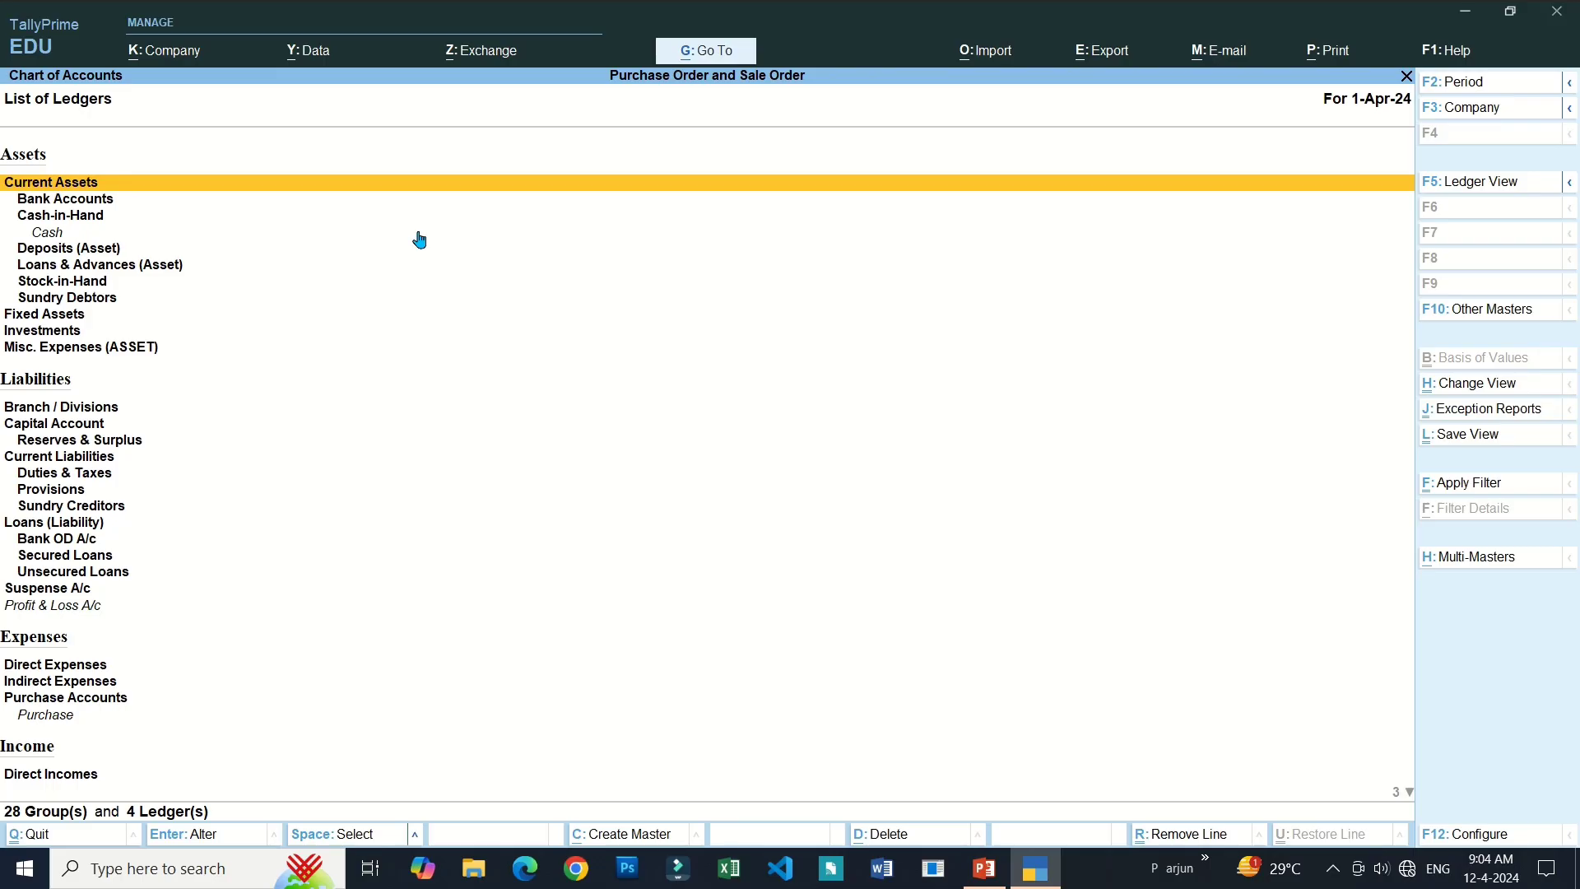
key(Down)
key(Down)
key(Down)
key(Down)
key(Down)
key(Down)
key(Down)
key(Down)
key(Down)
key(Down)
key(Down)
key(Down)
key(Down)
key(Down)
key(Down)
key(Down)
key(Down)
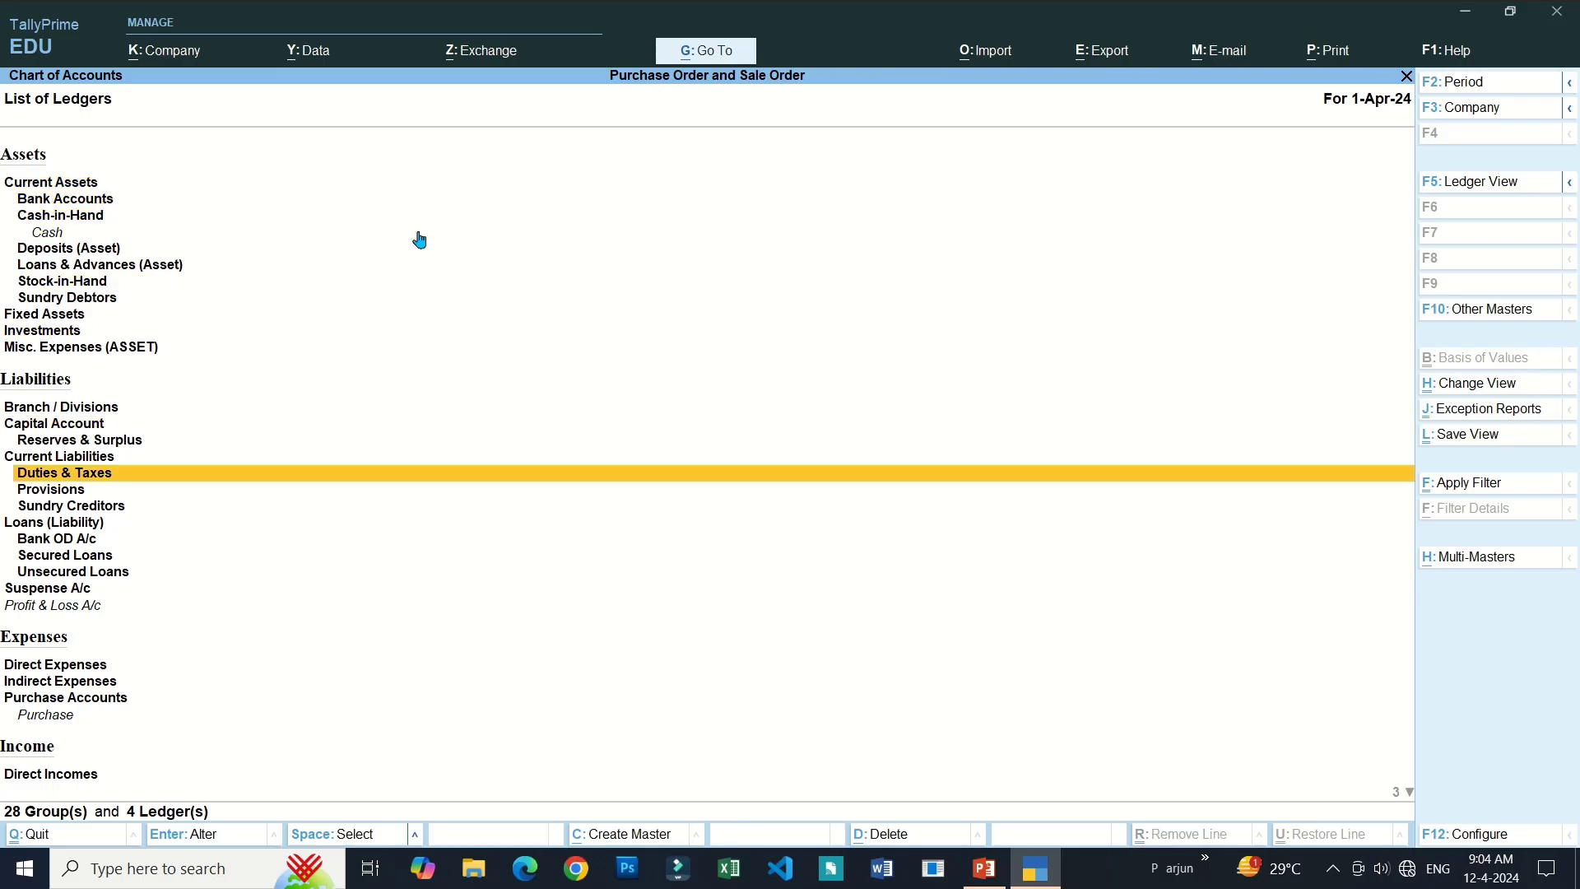
key(Down)
key(Down)
key(Down)
key(Down)
key(Down)
key(Down)
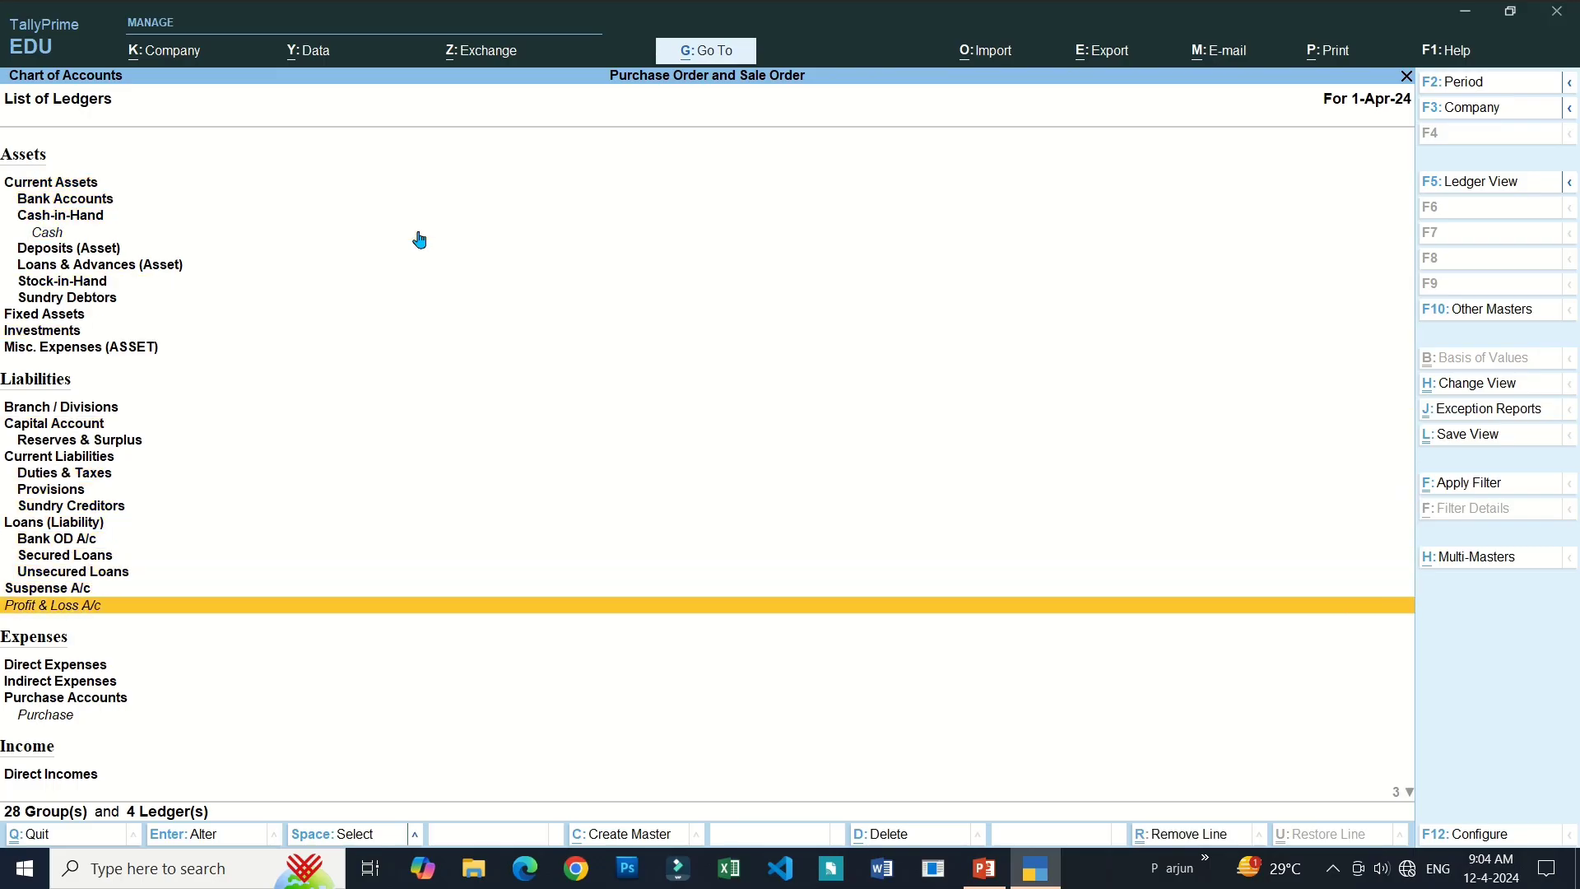
key(F5)
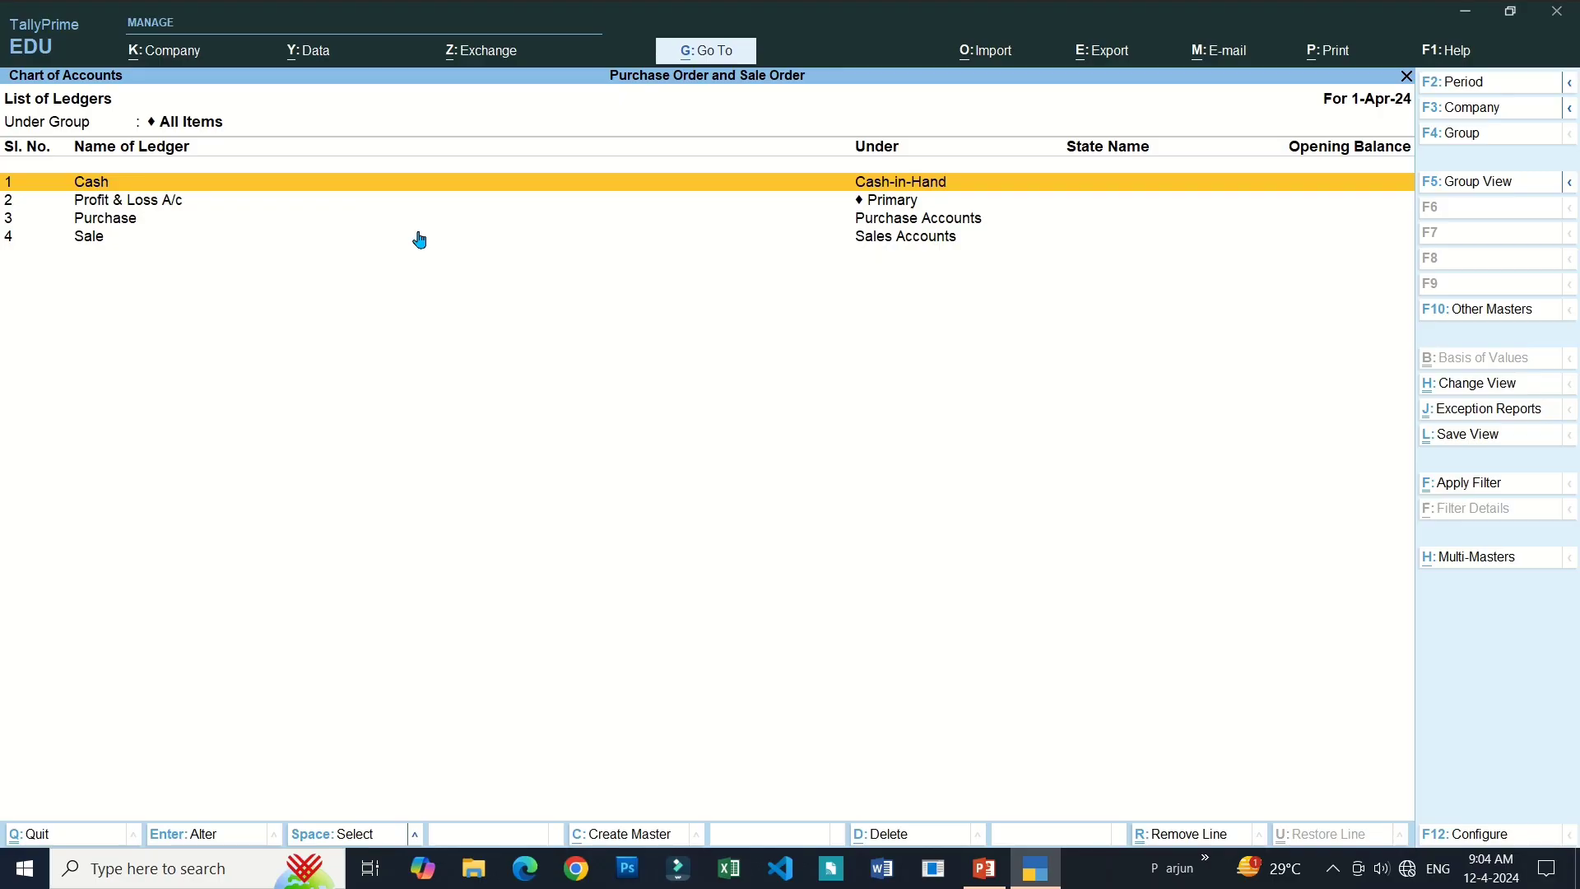
key(Escape)
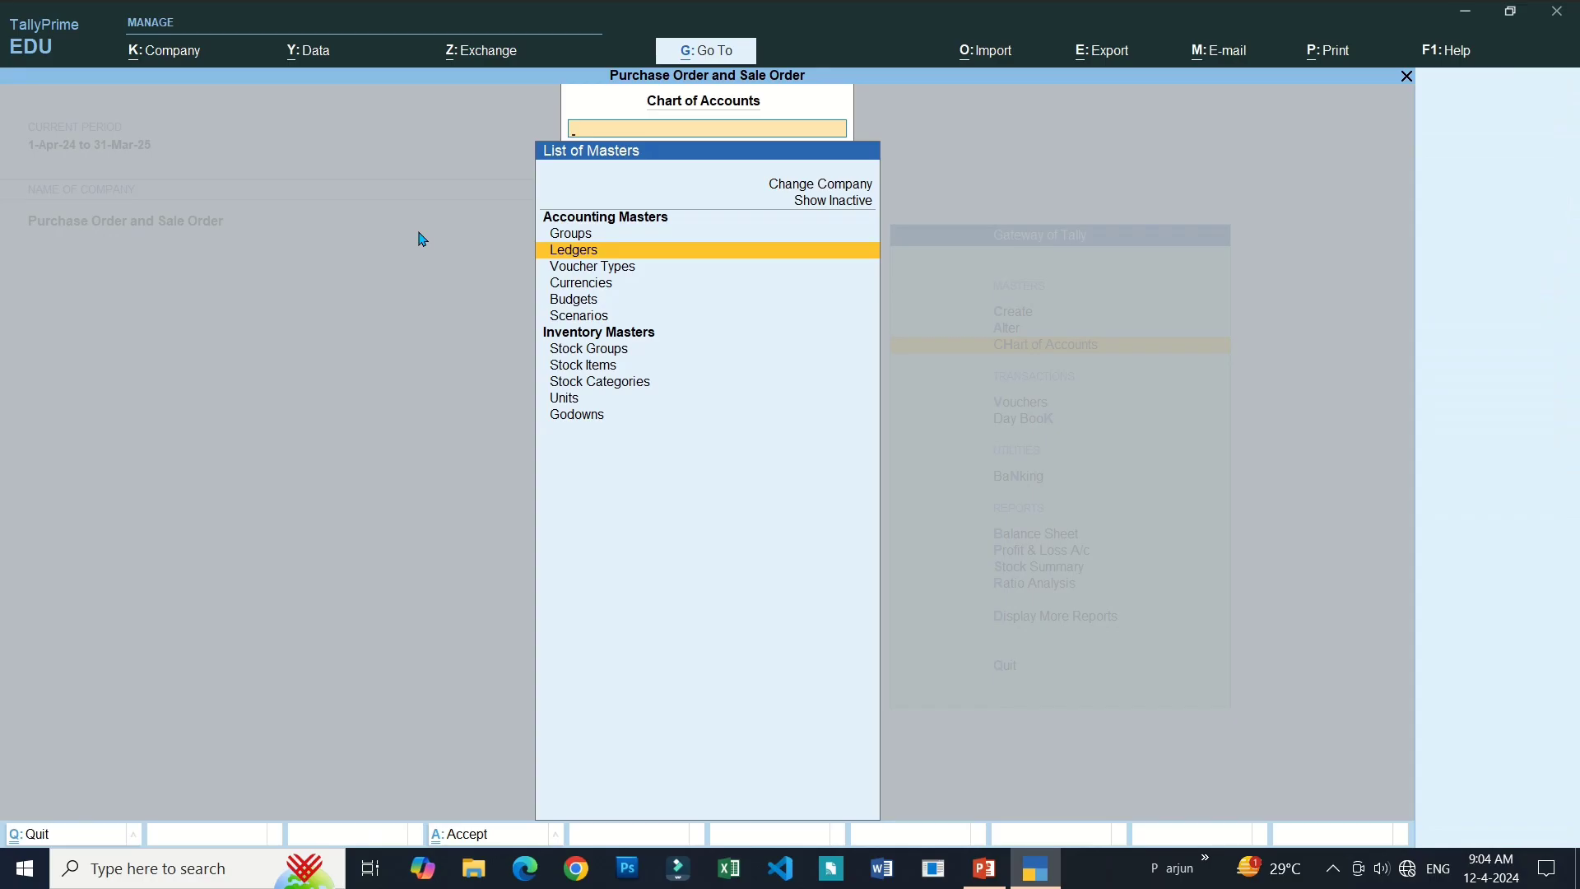
key(Down)
key(Down)
key(Down)
key(Down)
key(Down)
key(Down)
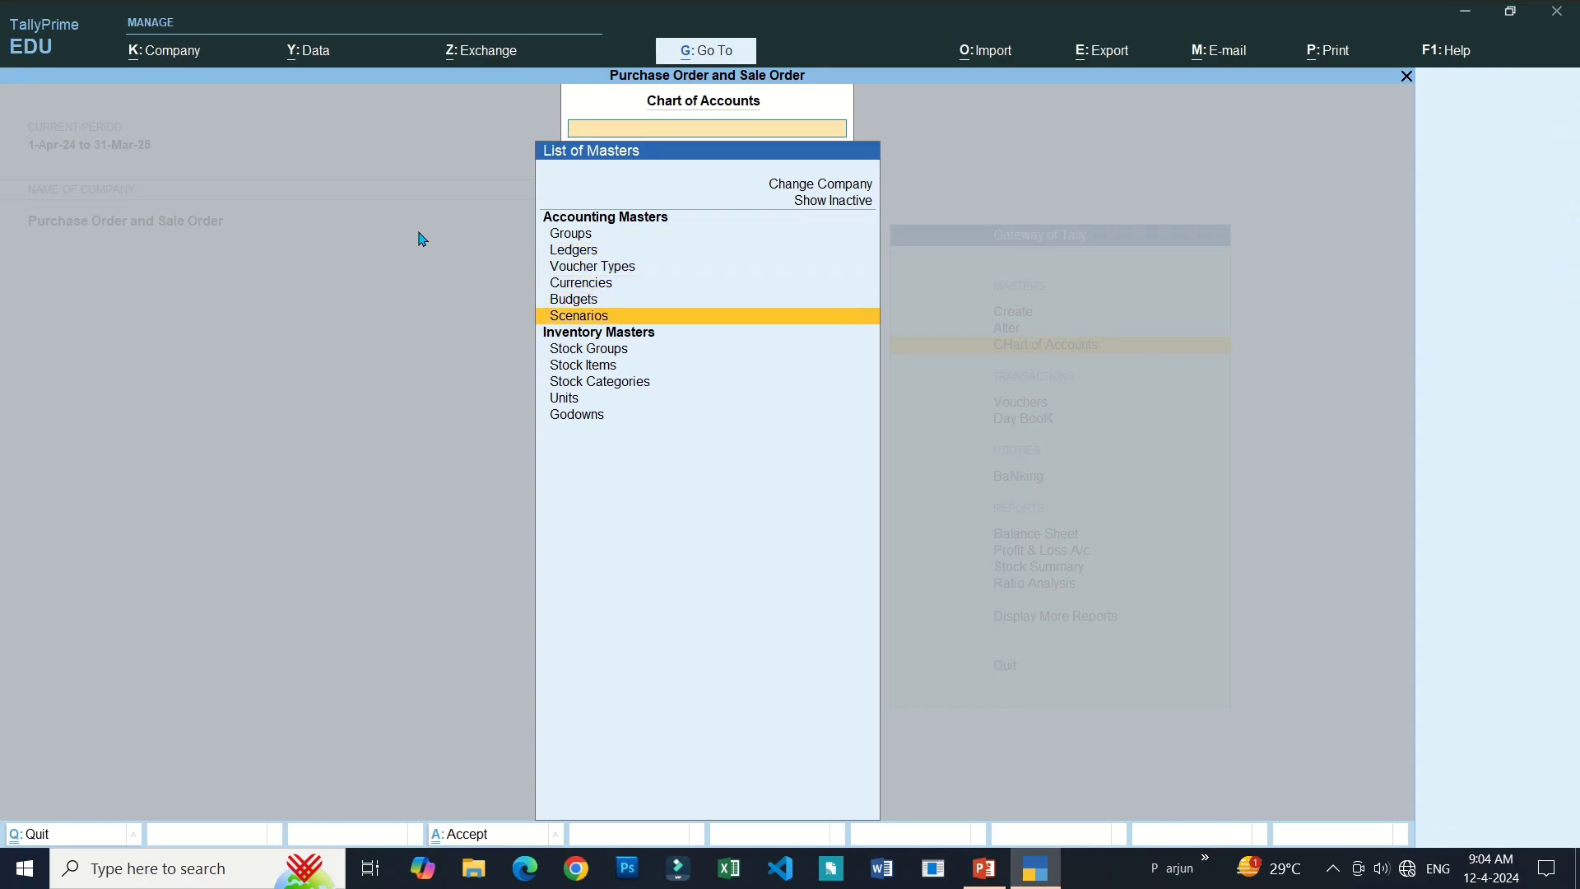
key(Return)
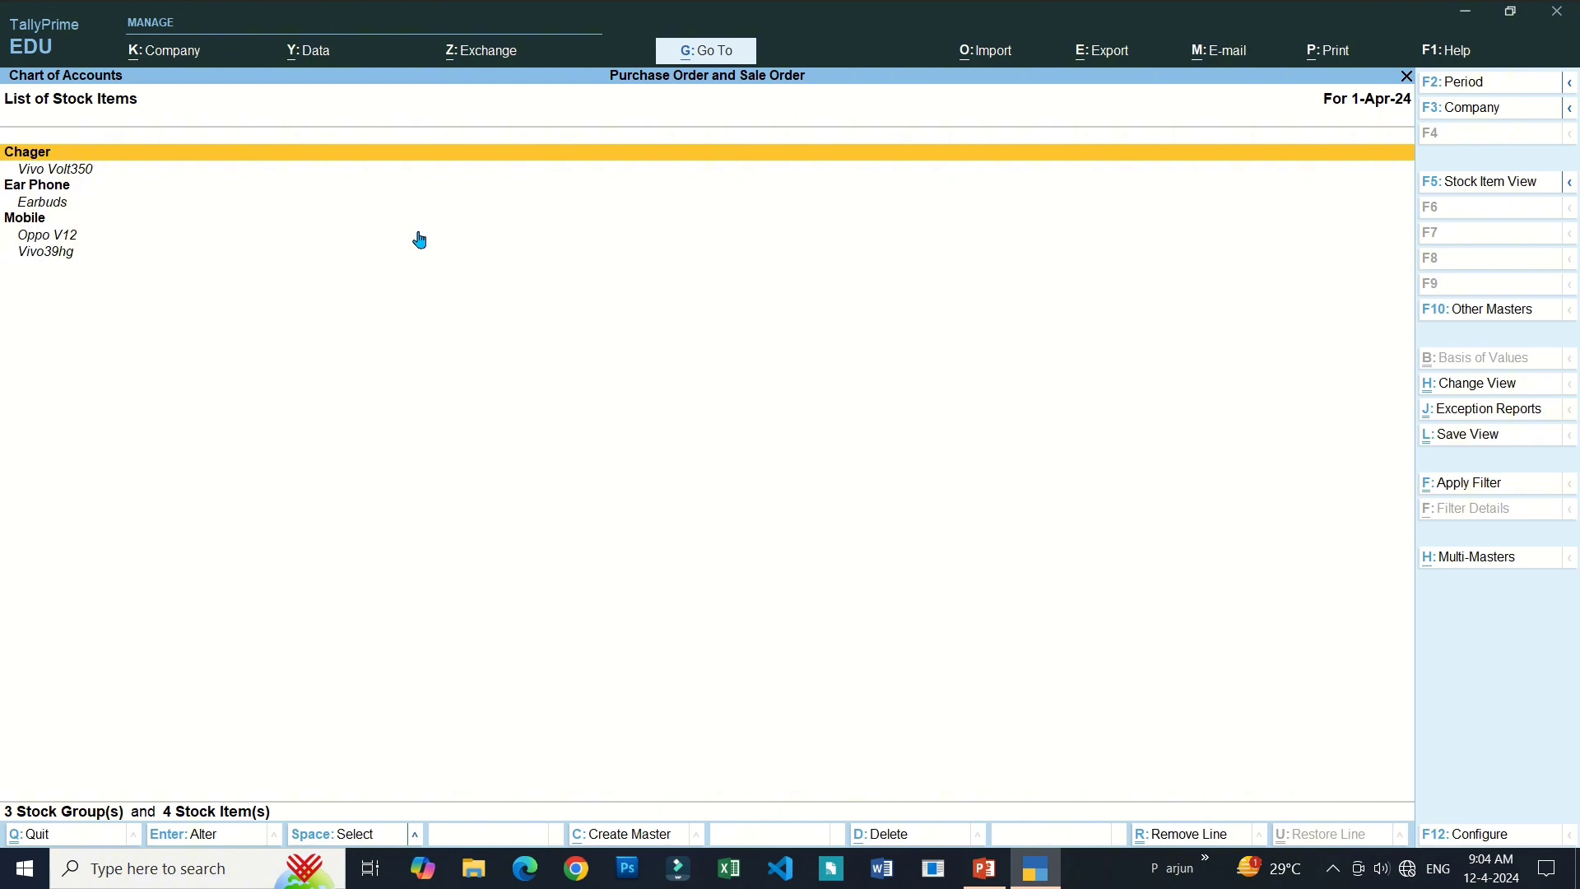
key(F5)
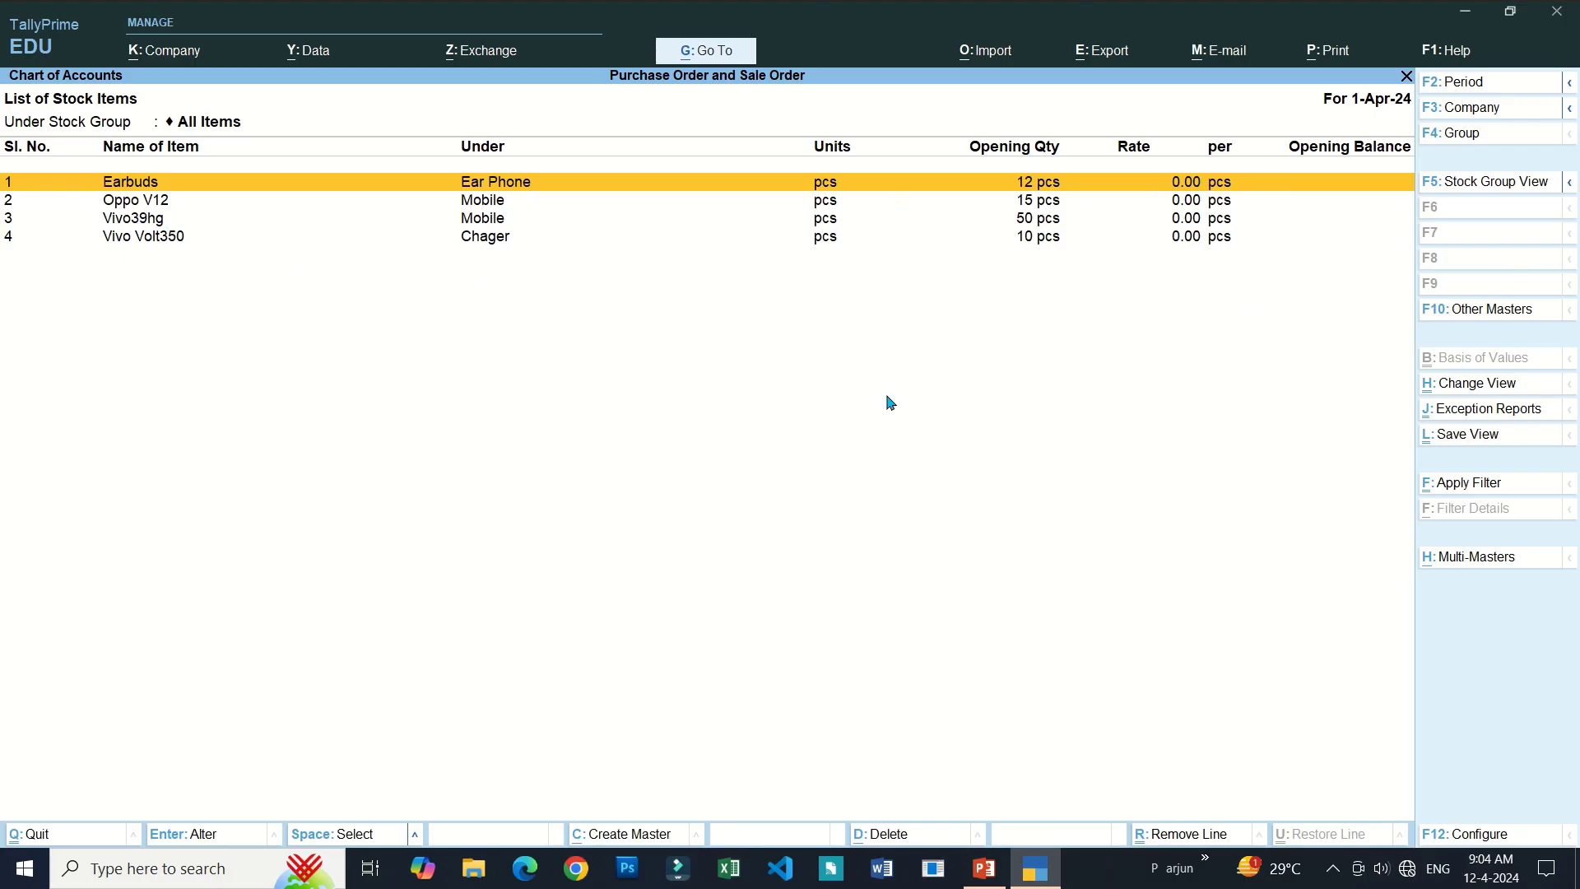
key(Escape)
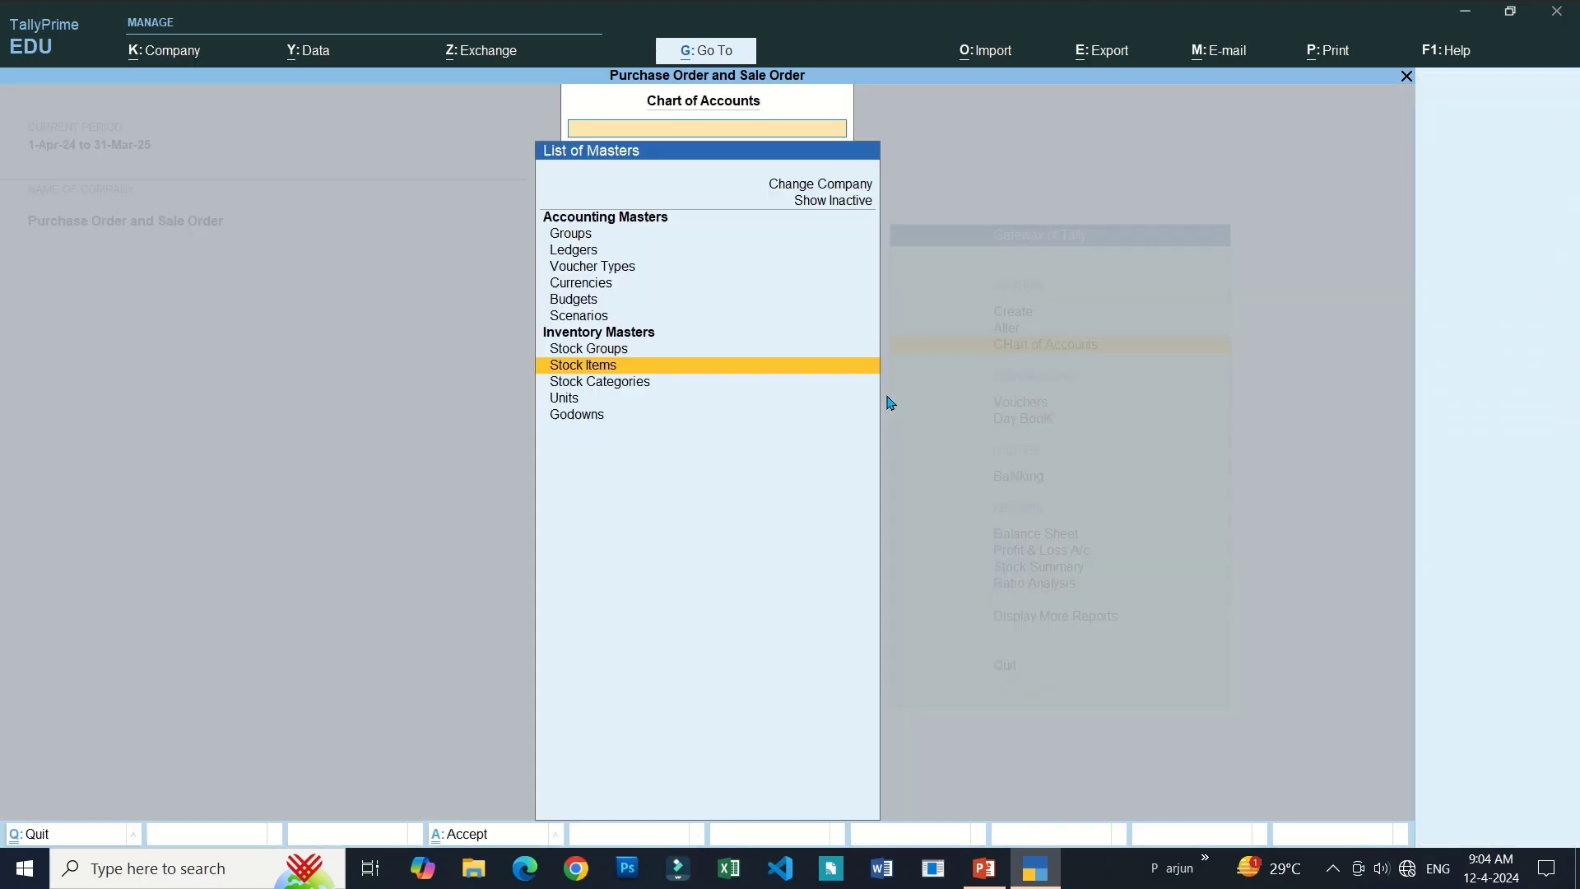
Open the item-wise Stock Summary listing four items with 87 pcs total closing quantity.
key(Escape)
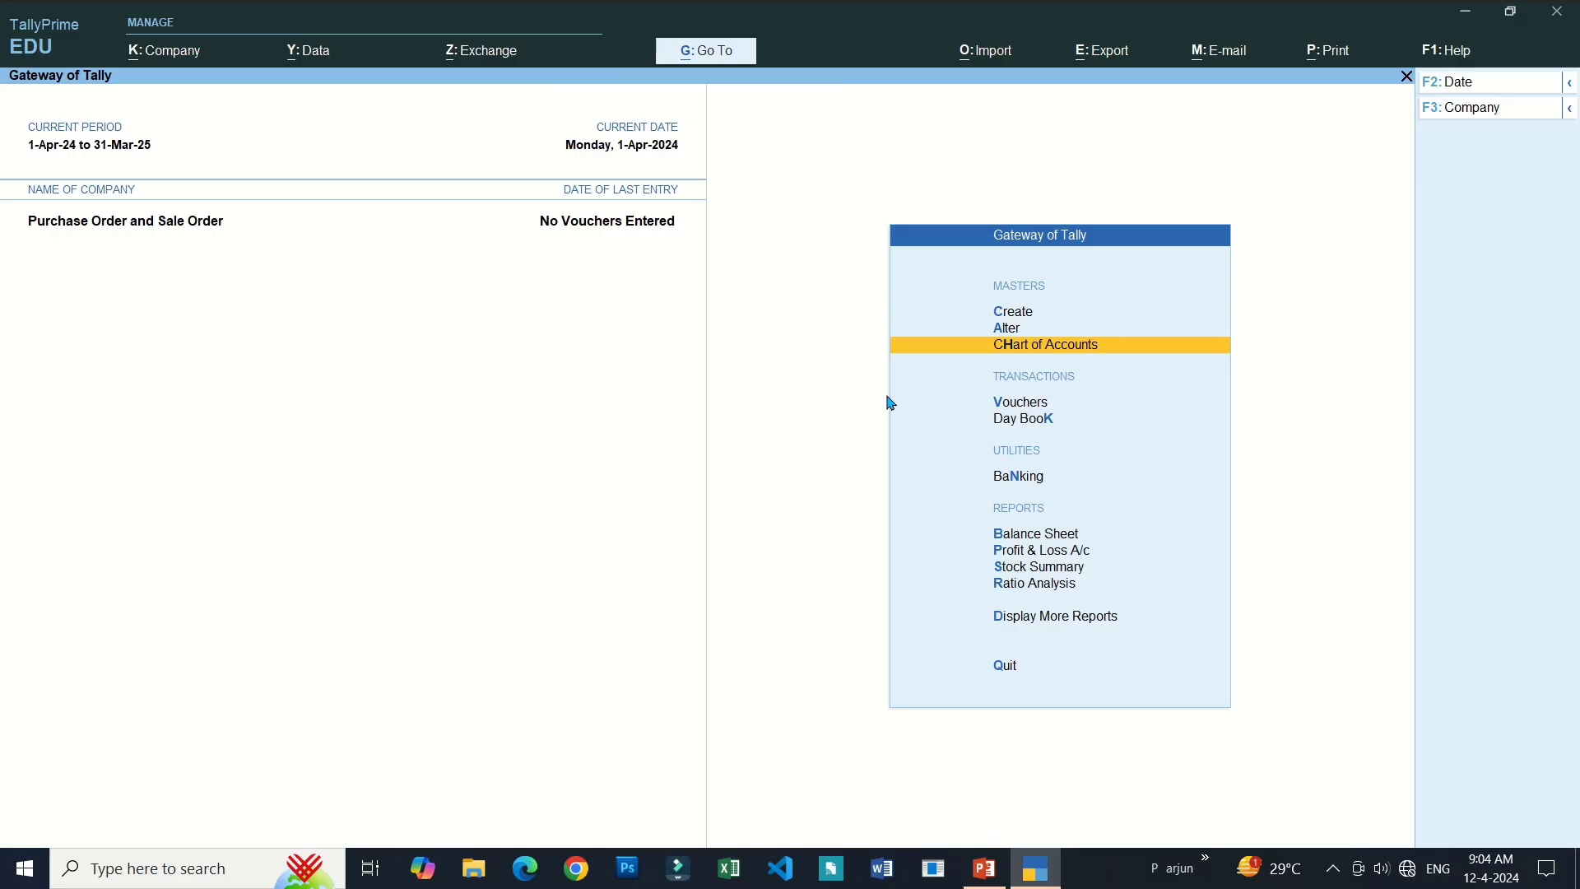
key(Down)
key(Down)
key(Down)
key(Down)
key(Down)
key(Down)
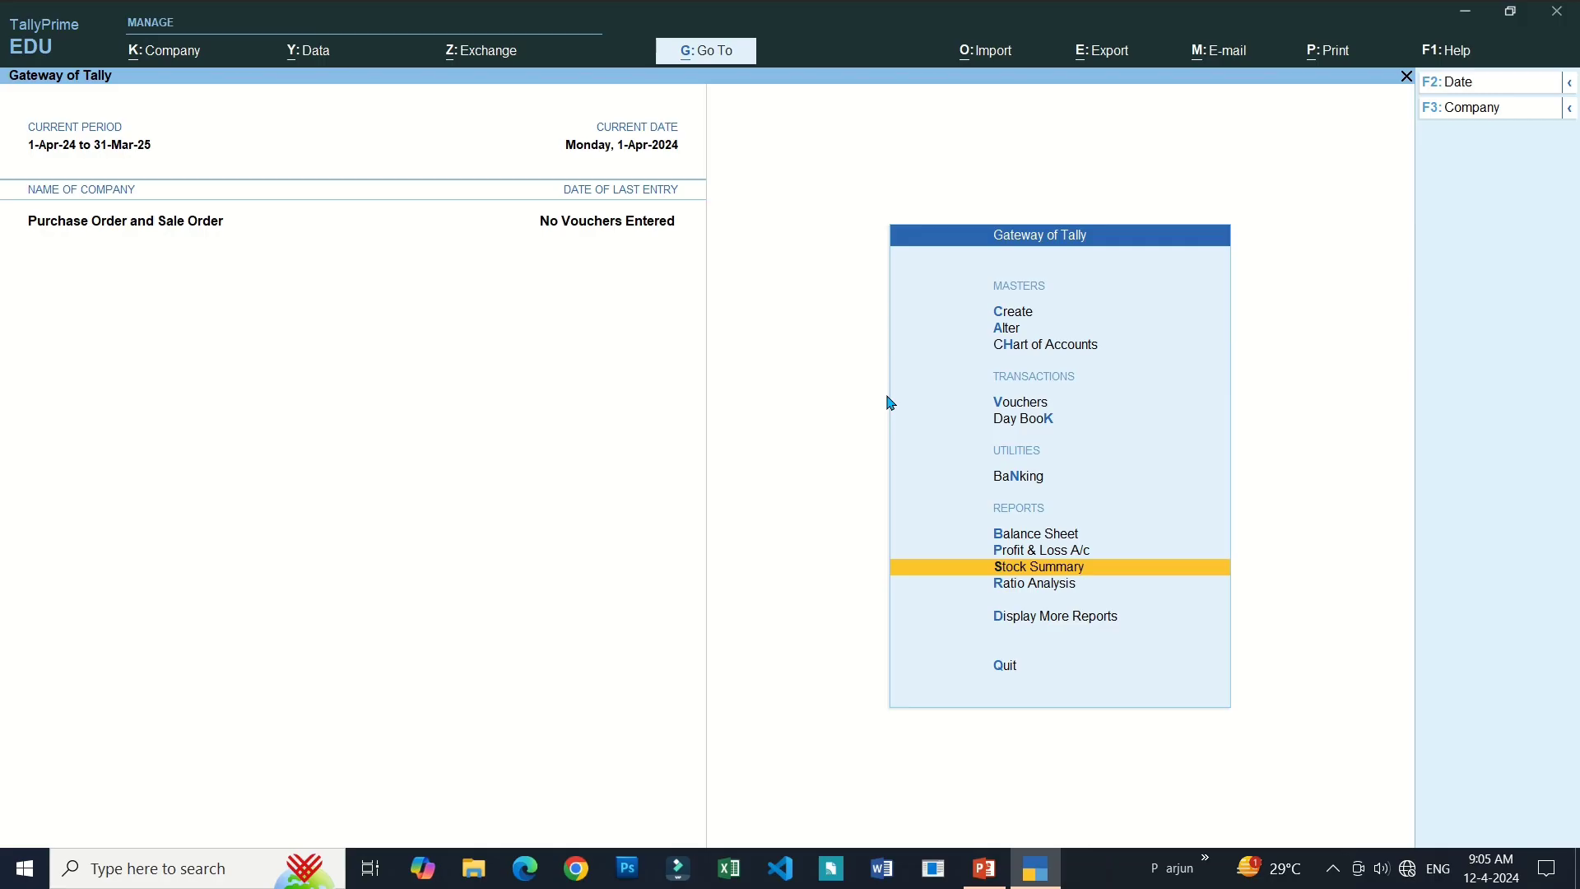
key(Up)
key(Up)
key(Up)
key(Up)
key(Up)
key(Up)
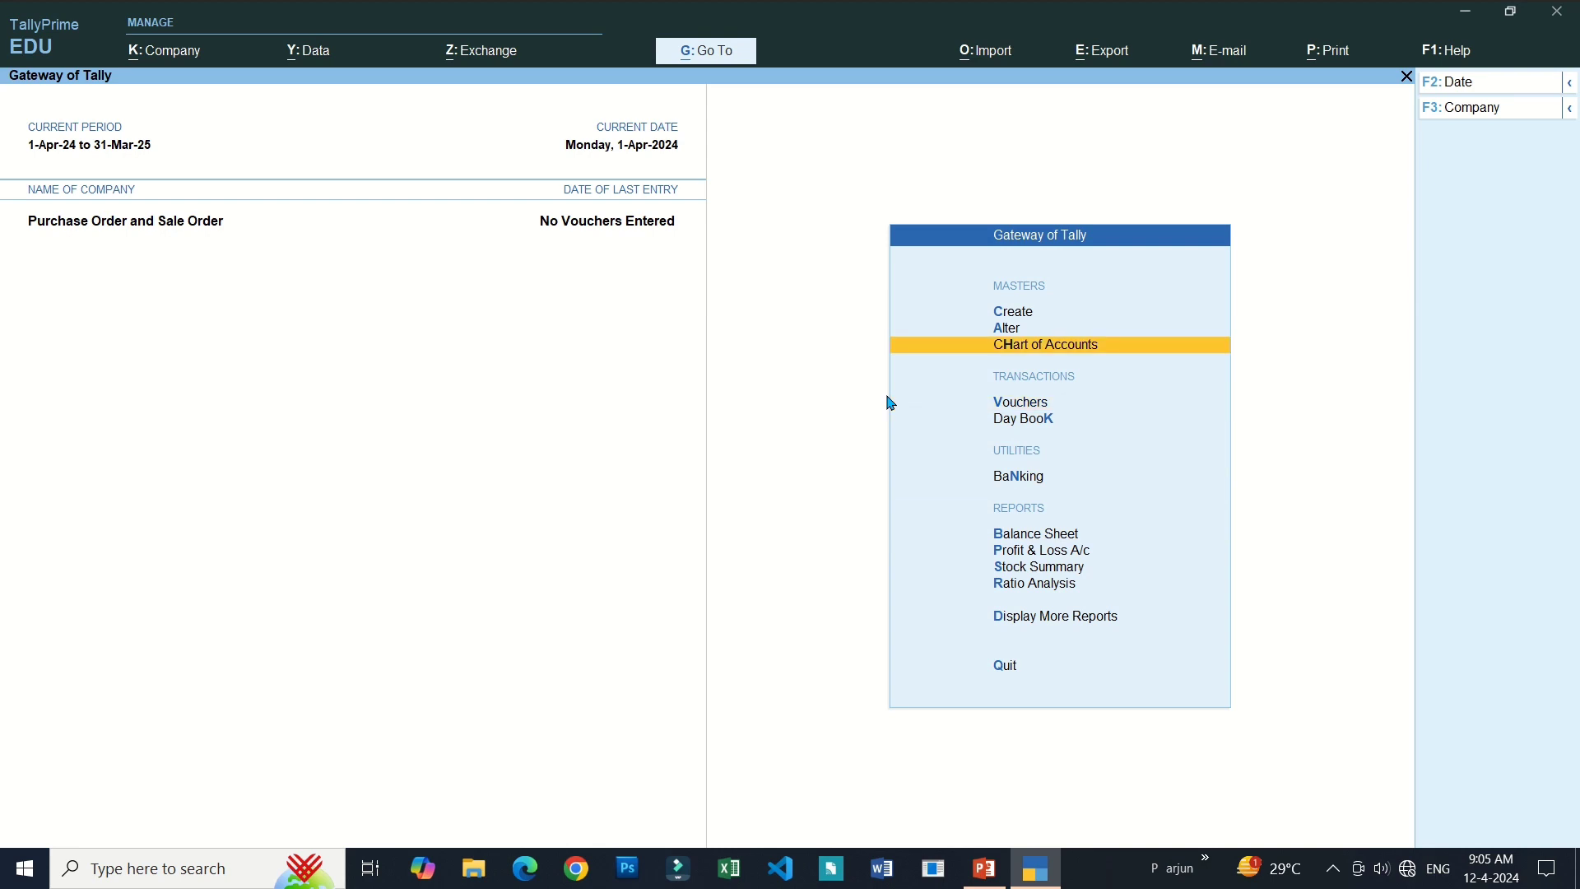
key(Up)
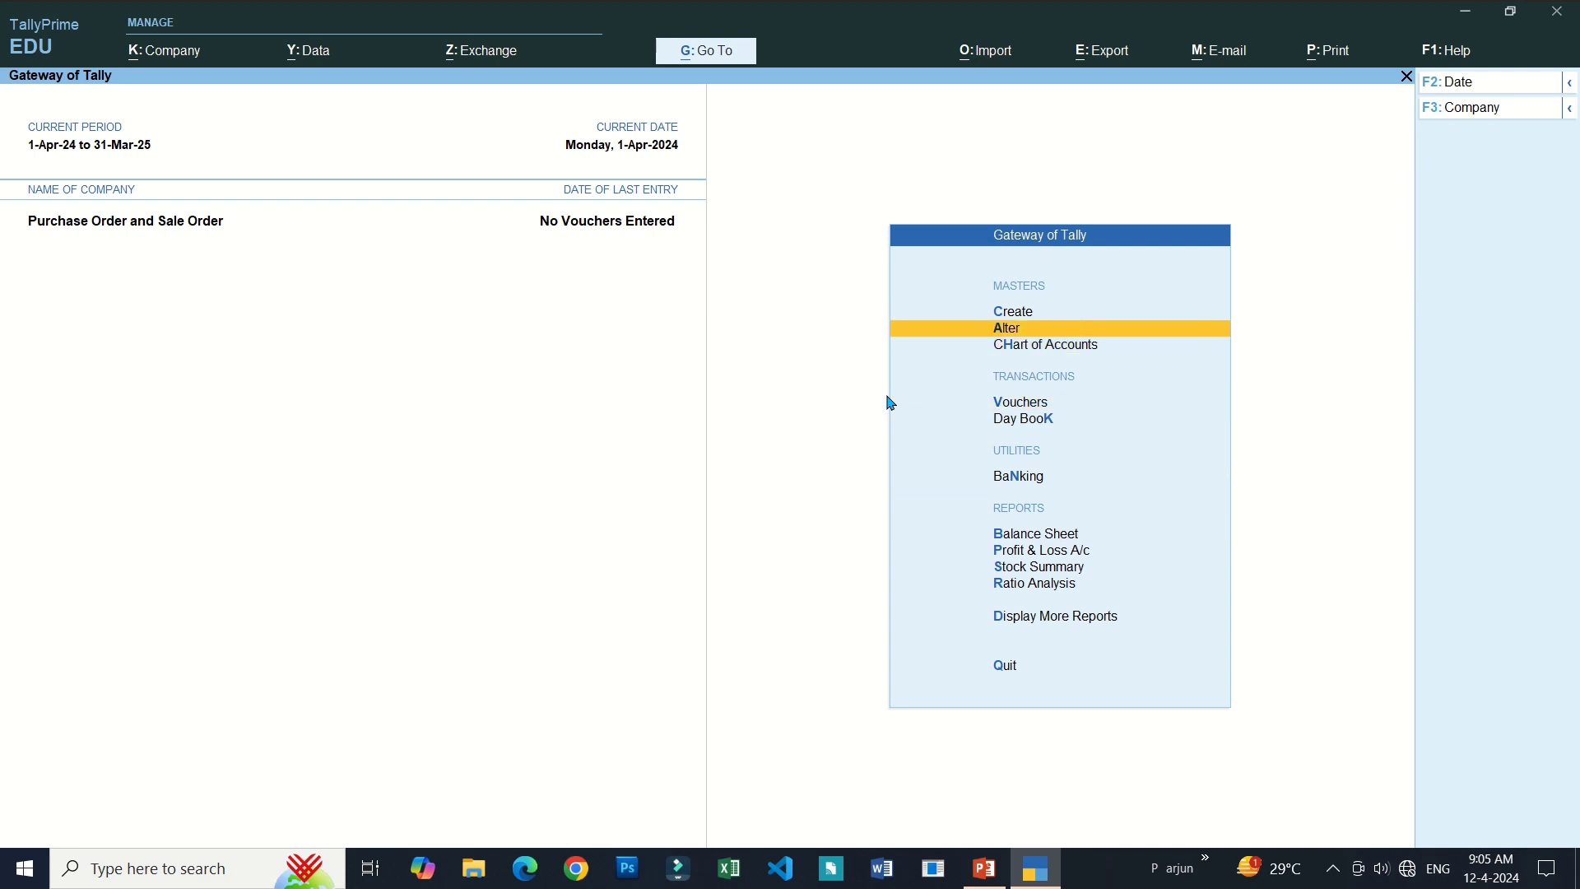
key(Down)
key(Down)
key(Down)
key(Down)
key(Down)
key(Down)
key(Down)
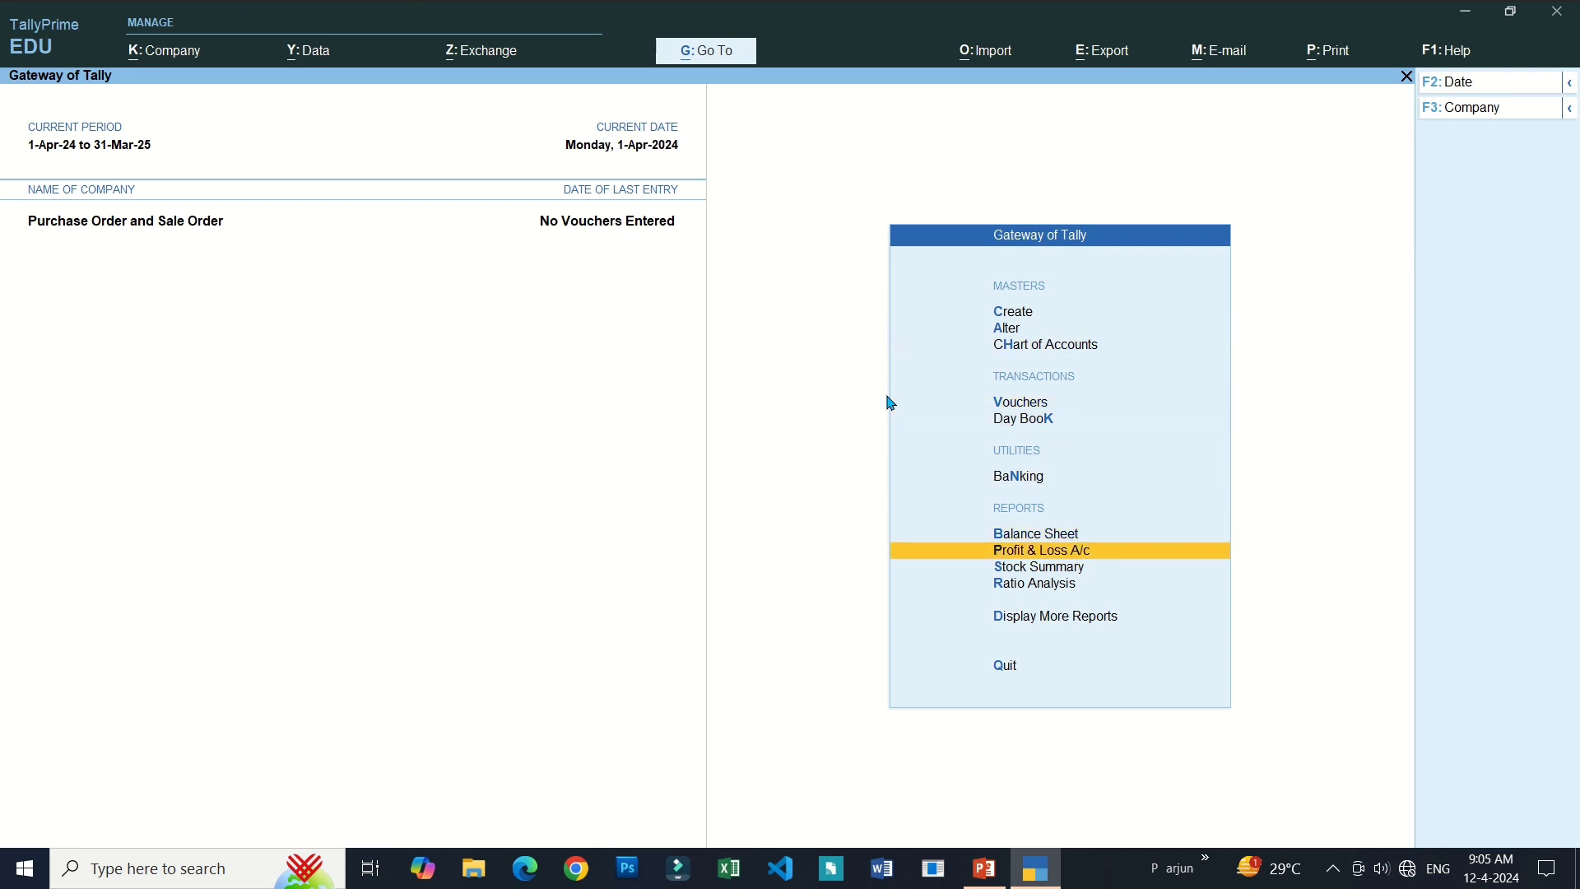
key(Return)
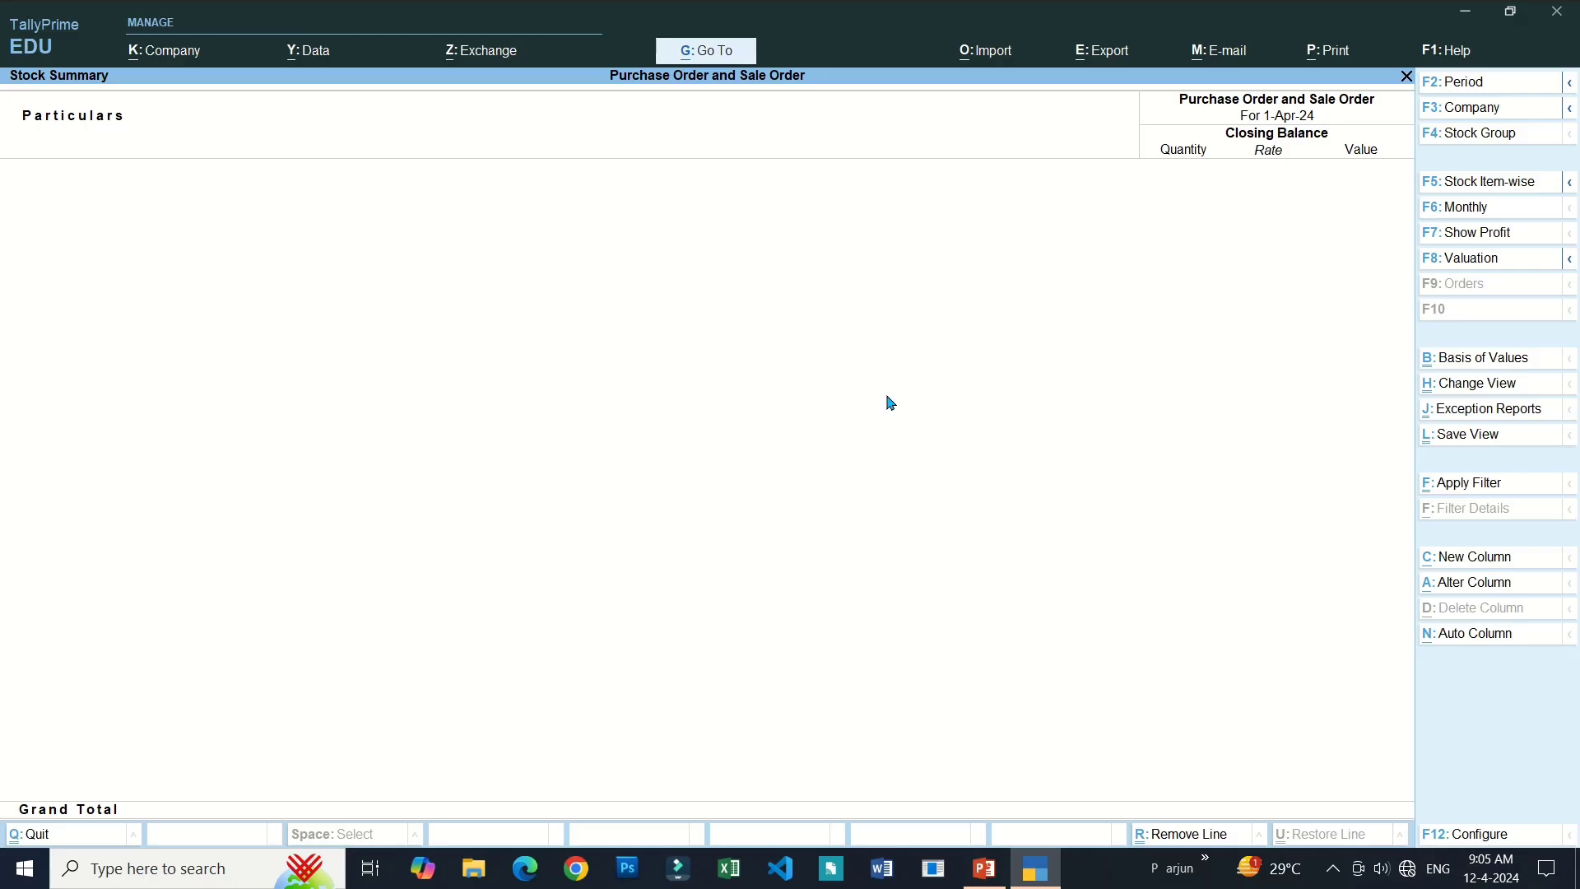
key(F5)
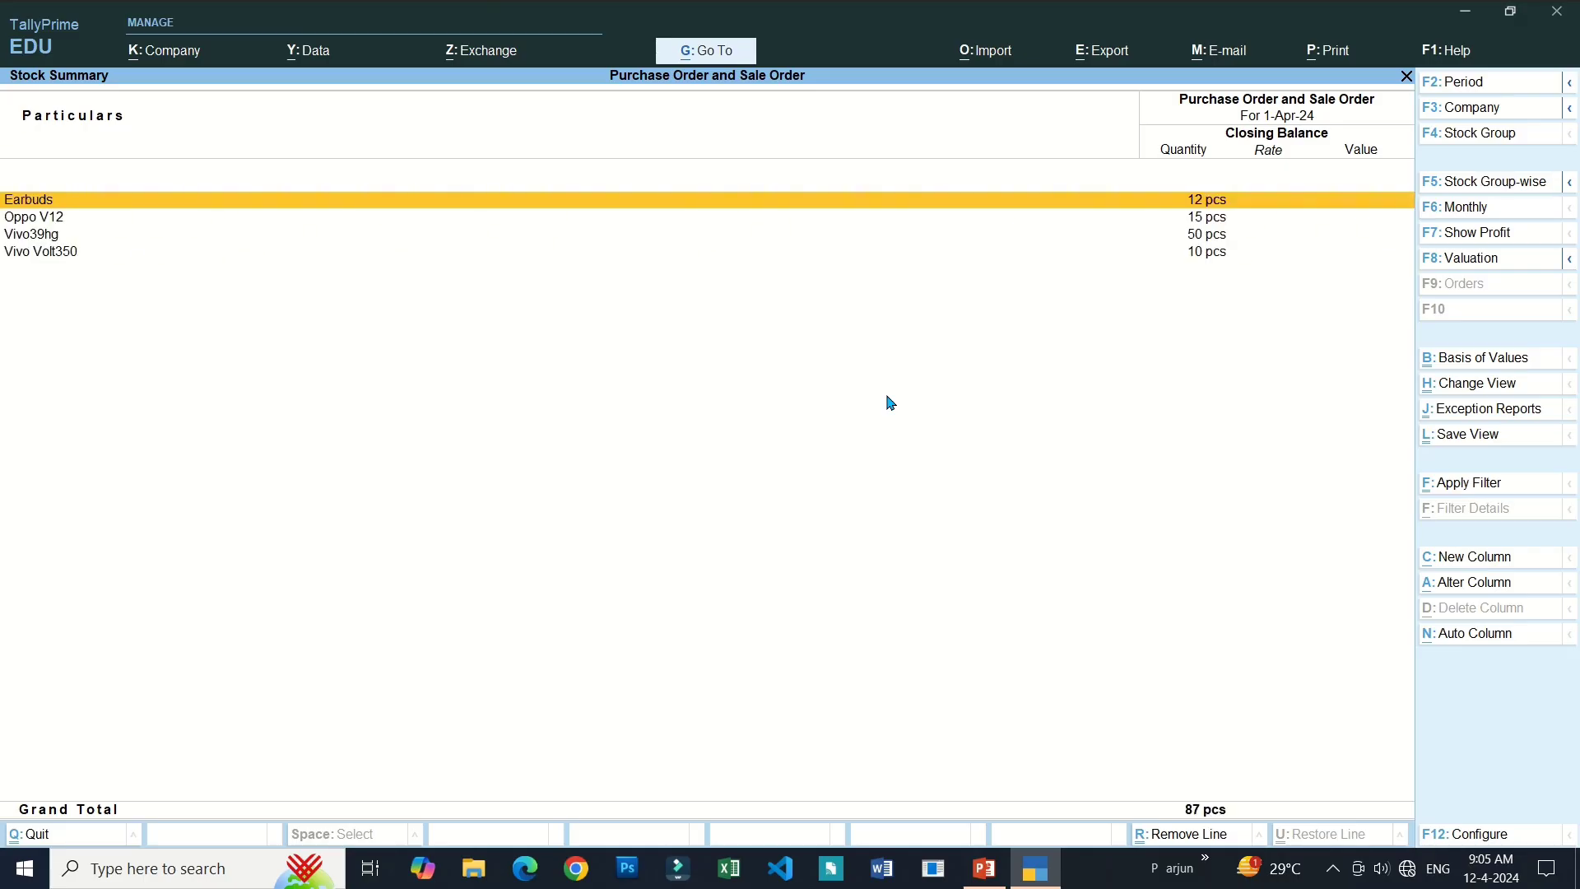
Close the Stock Summary and browse the Gateway menu between the Create and Alter options.
key(Escape)
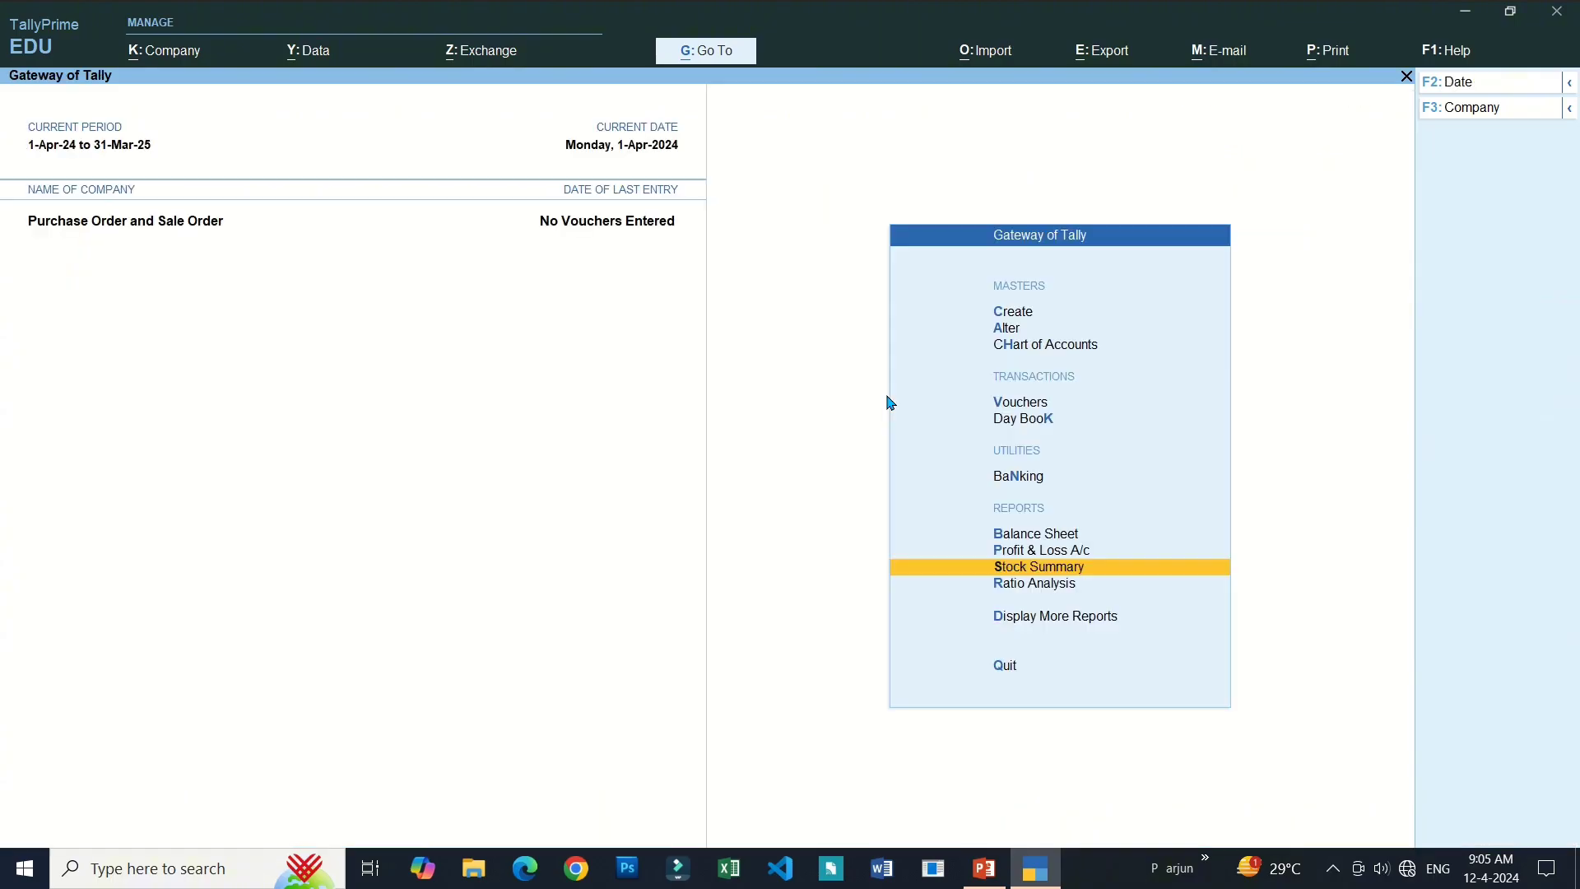
key(Up)
key(Up)
key(Up)
key(Up)
key(Up)
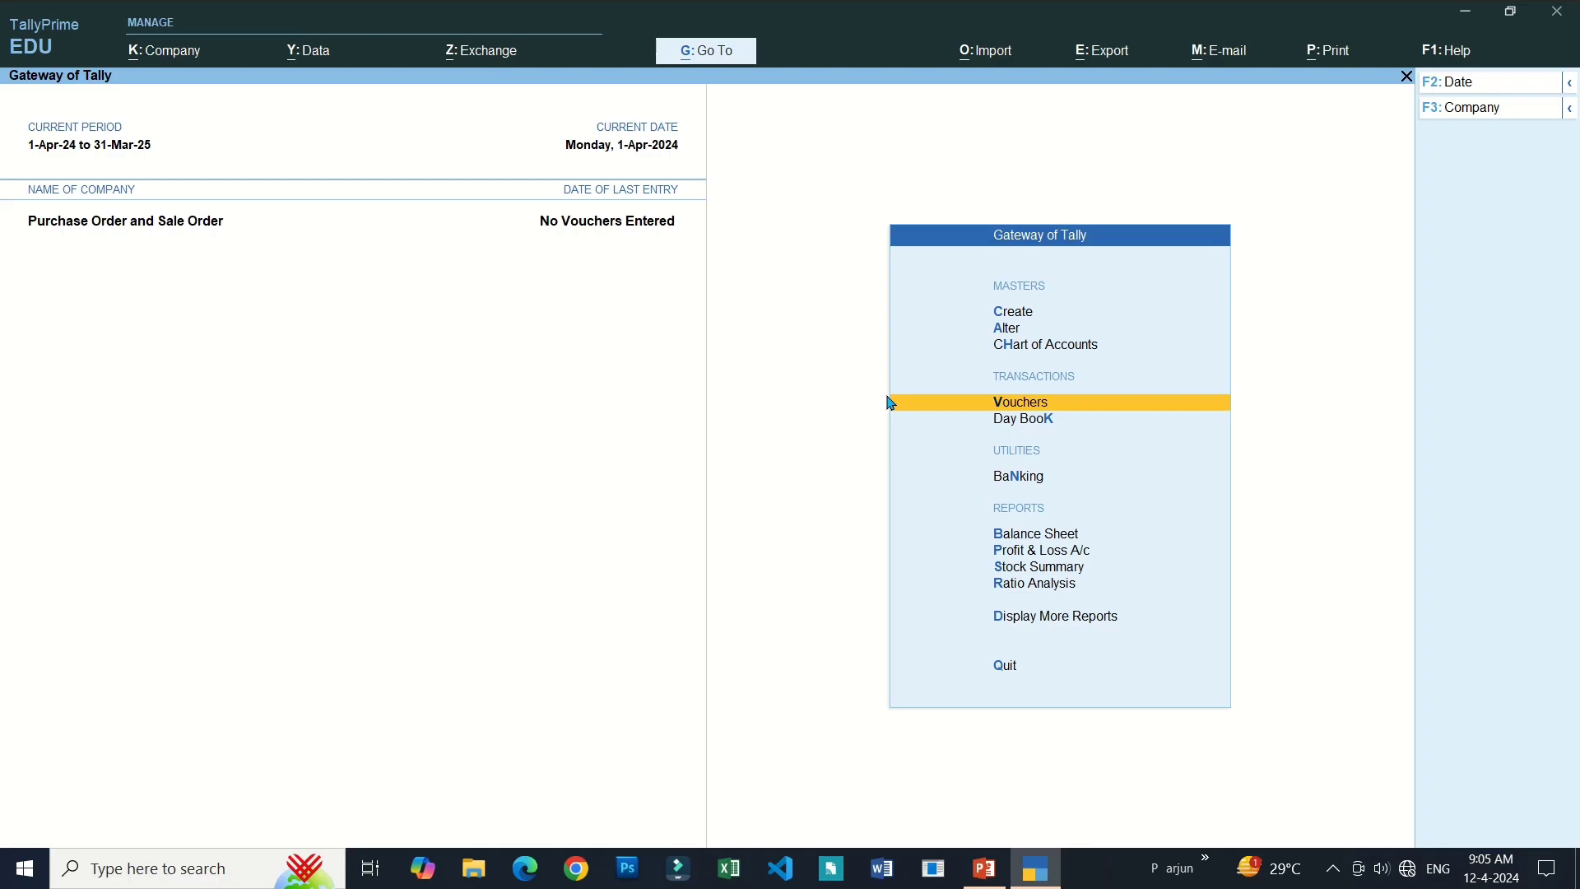
key(Up)
key(Up)
key(Up)
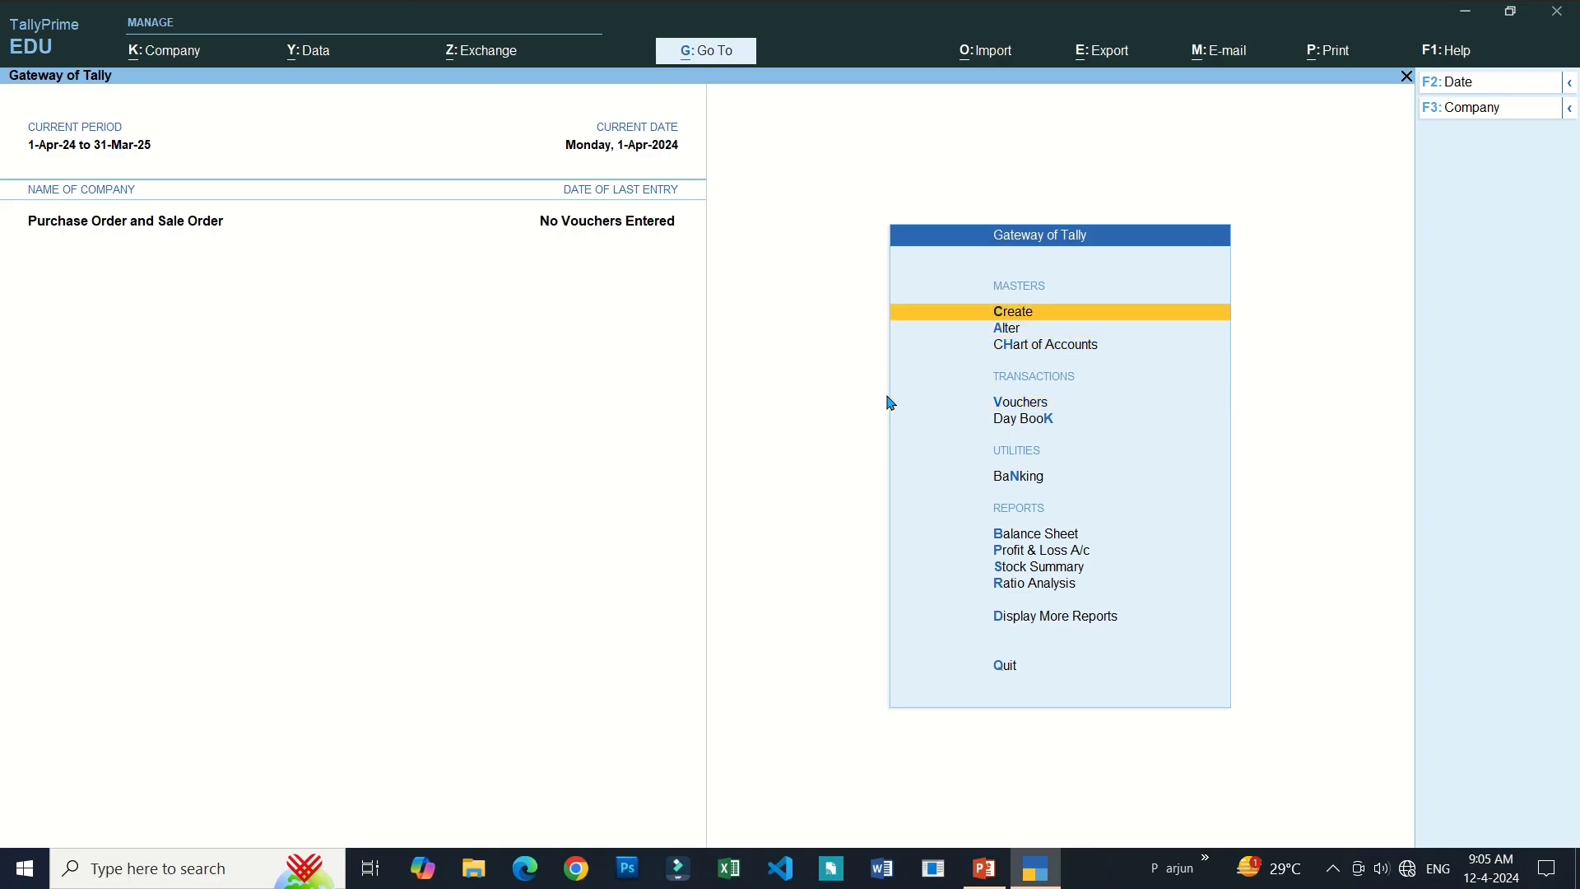
key(Down)
key(Down)
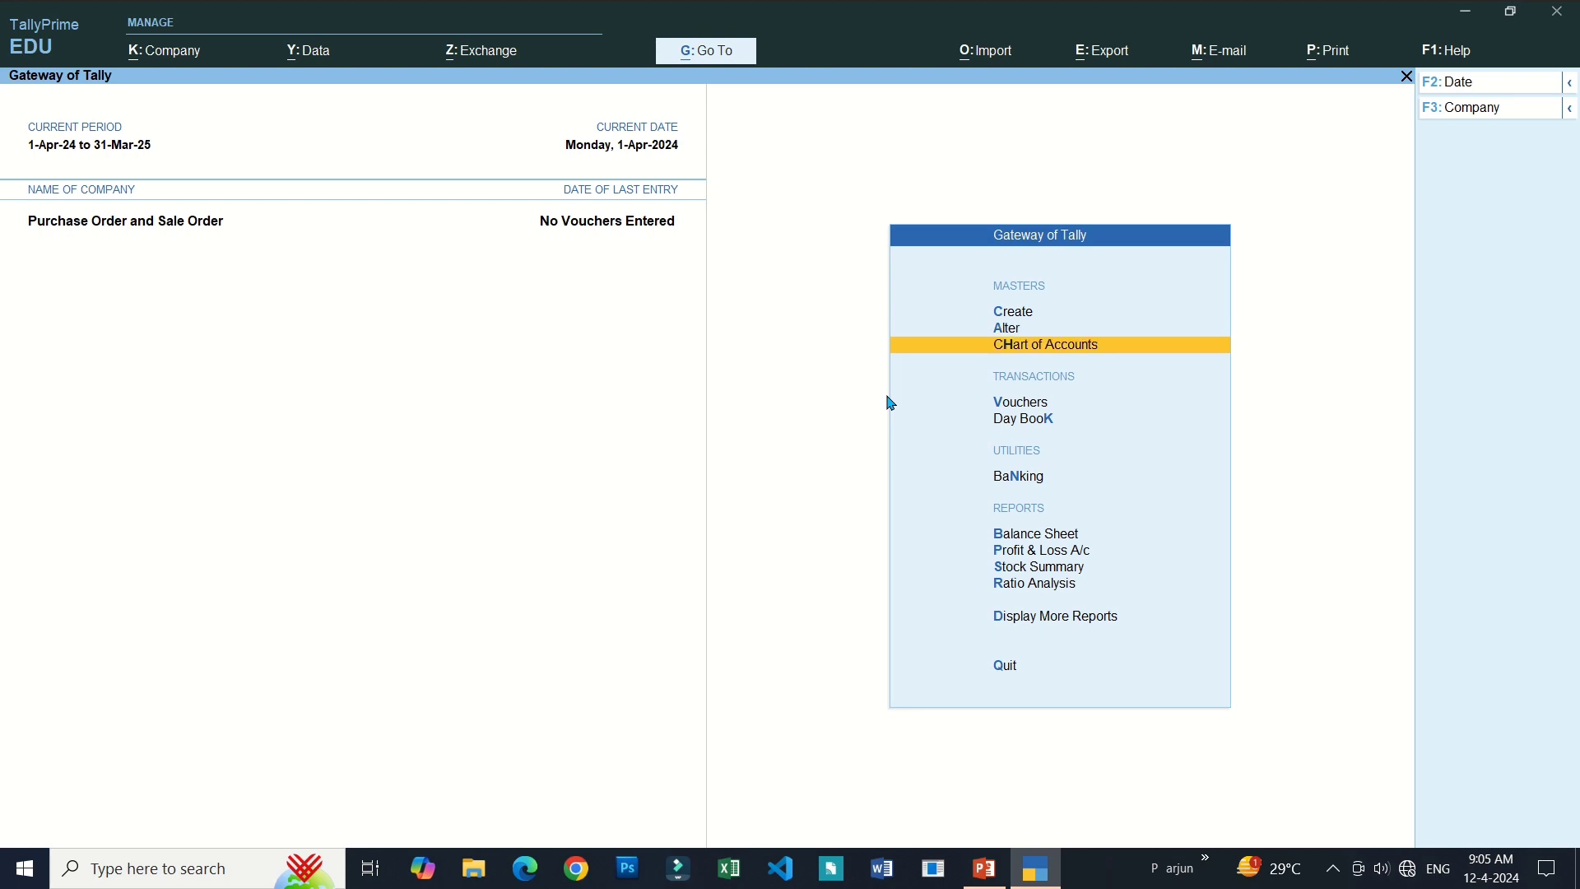
key(Up)
key(Up)
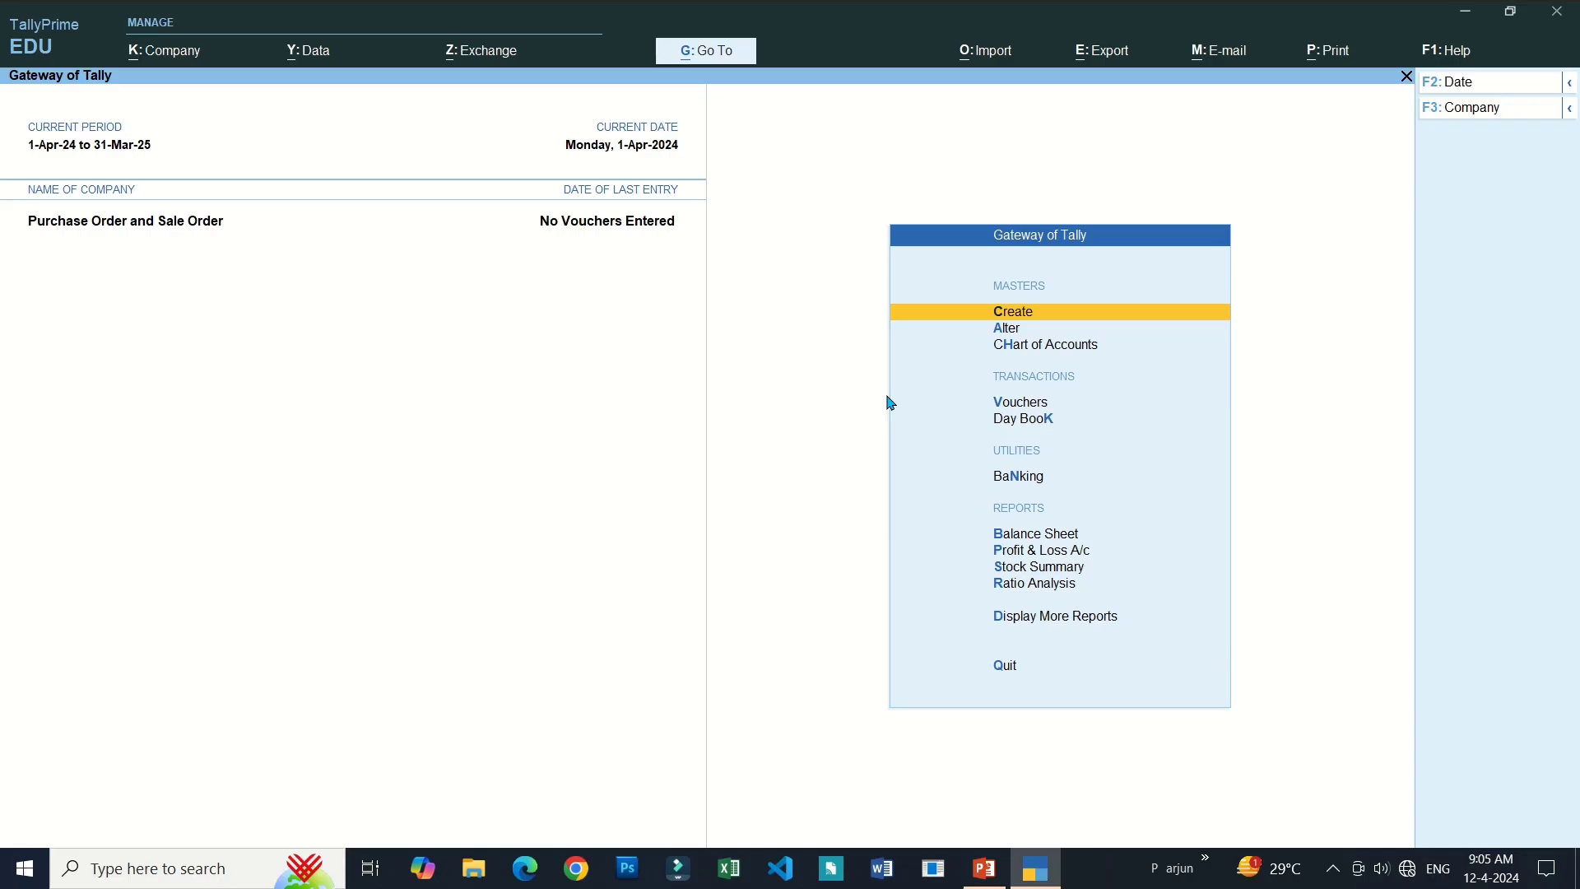
key(Down)
key(Down)
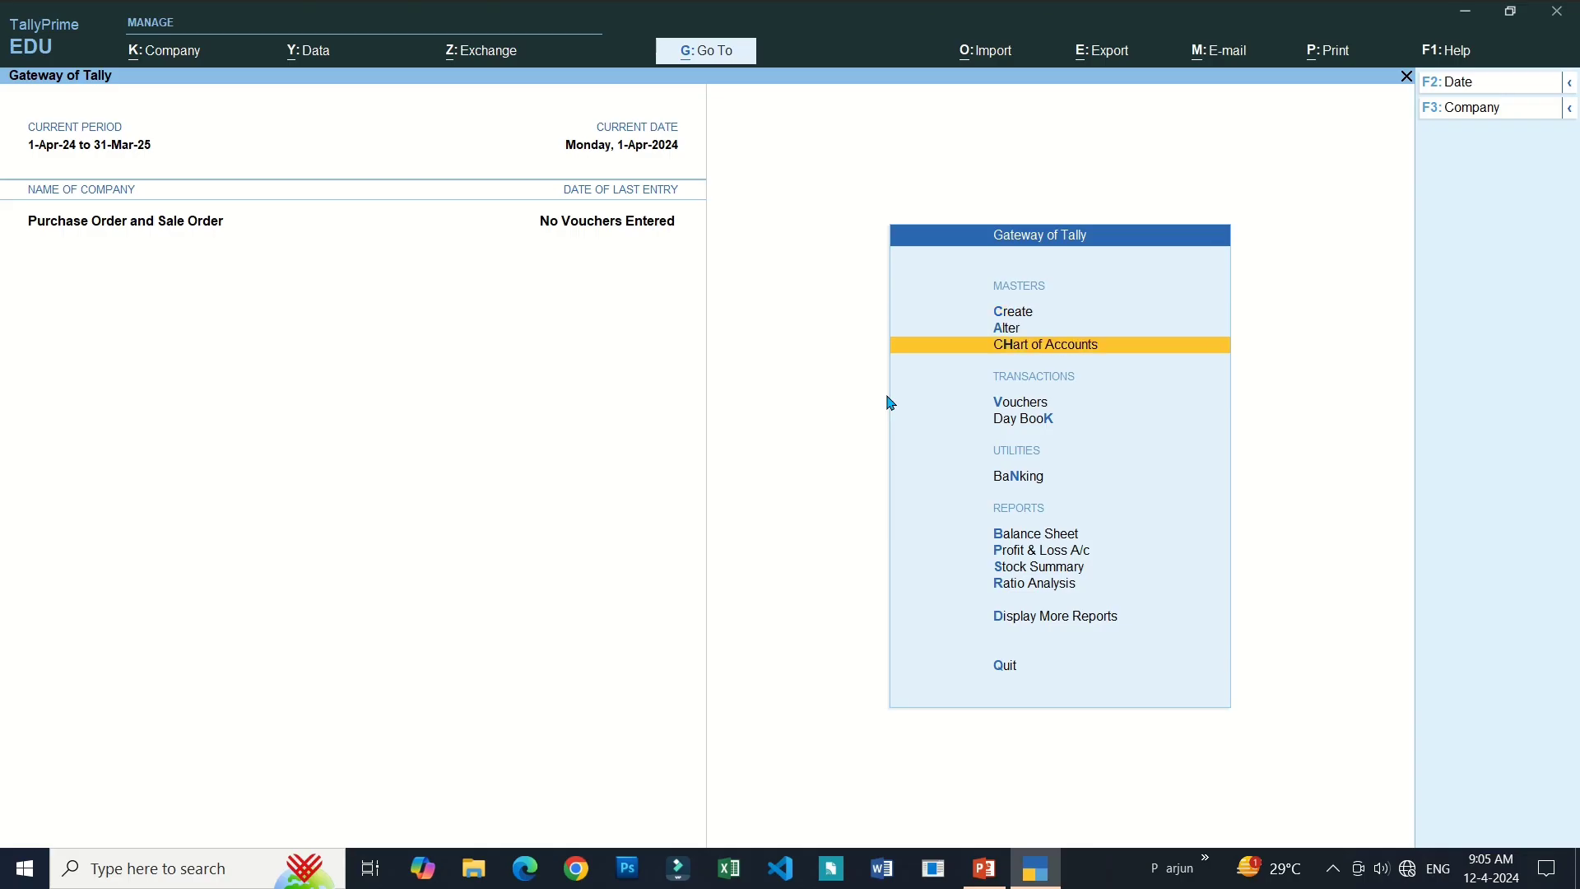
key(Up)
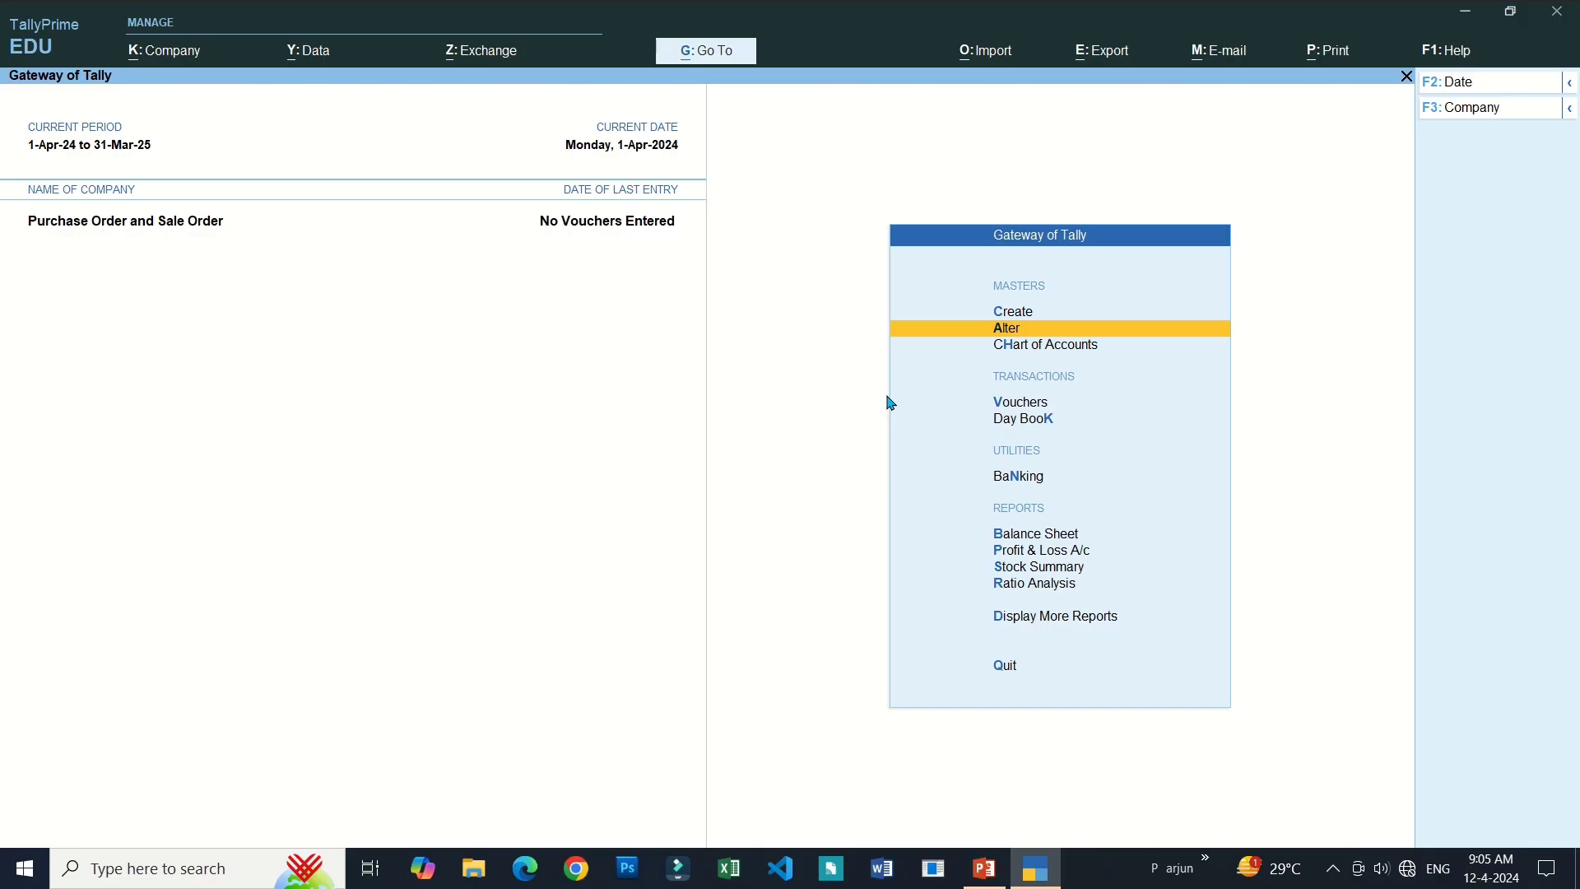
key(Up)
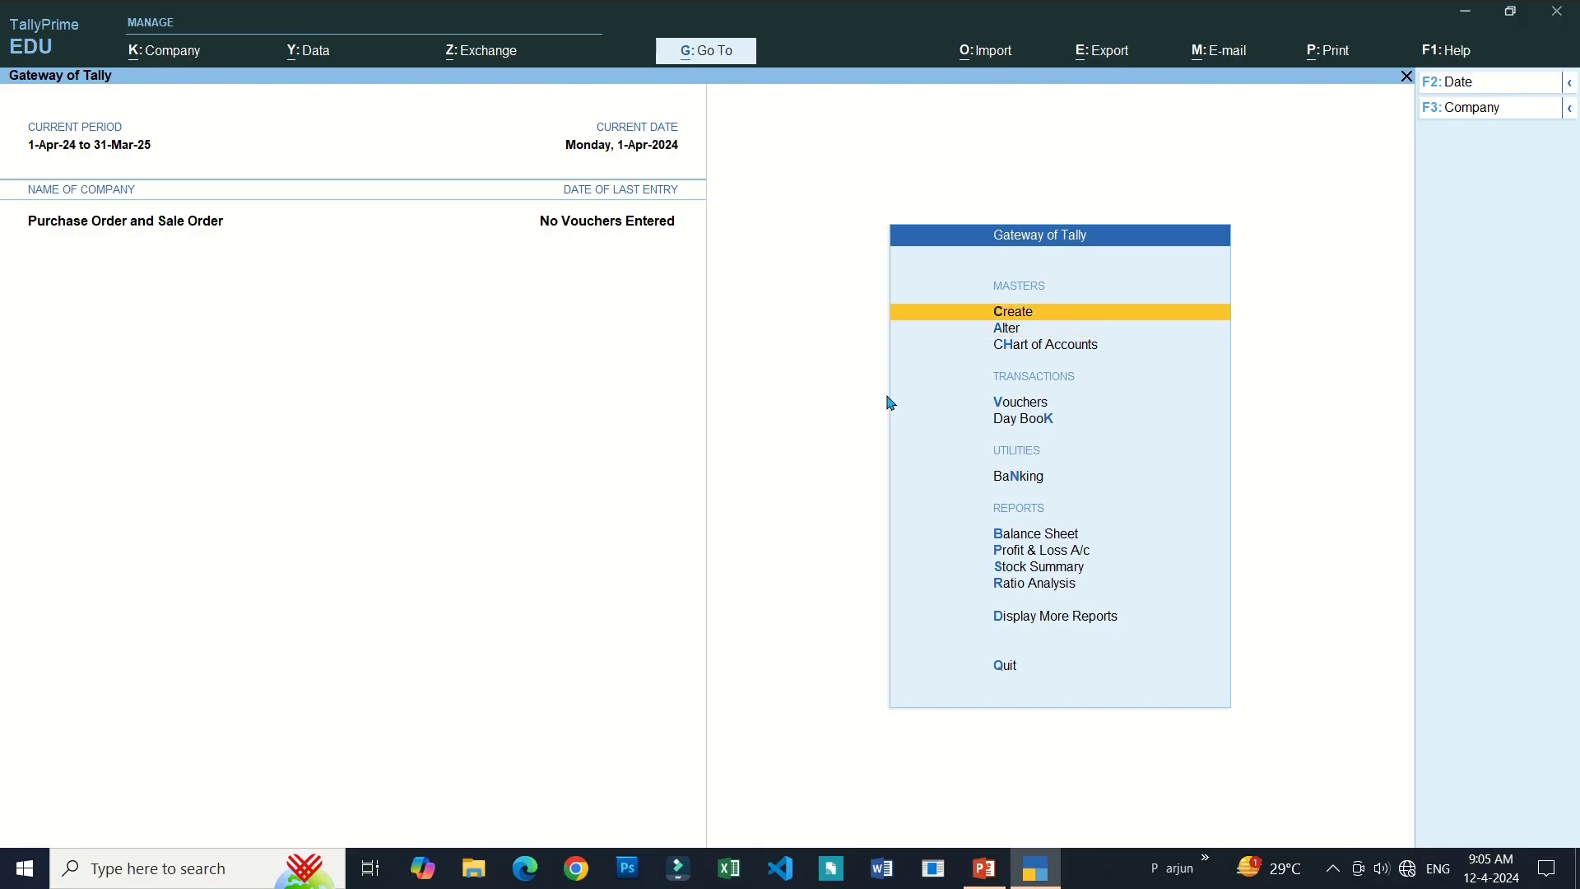
key(Down)
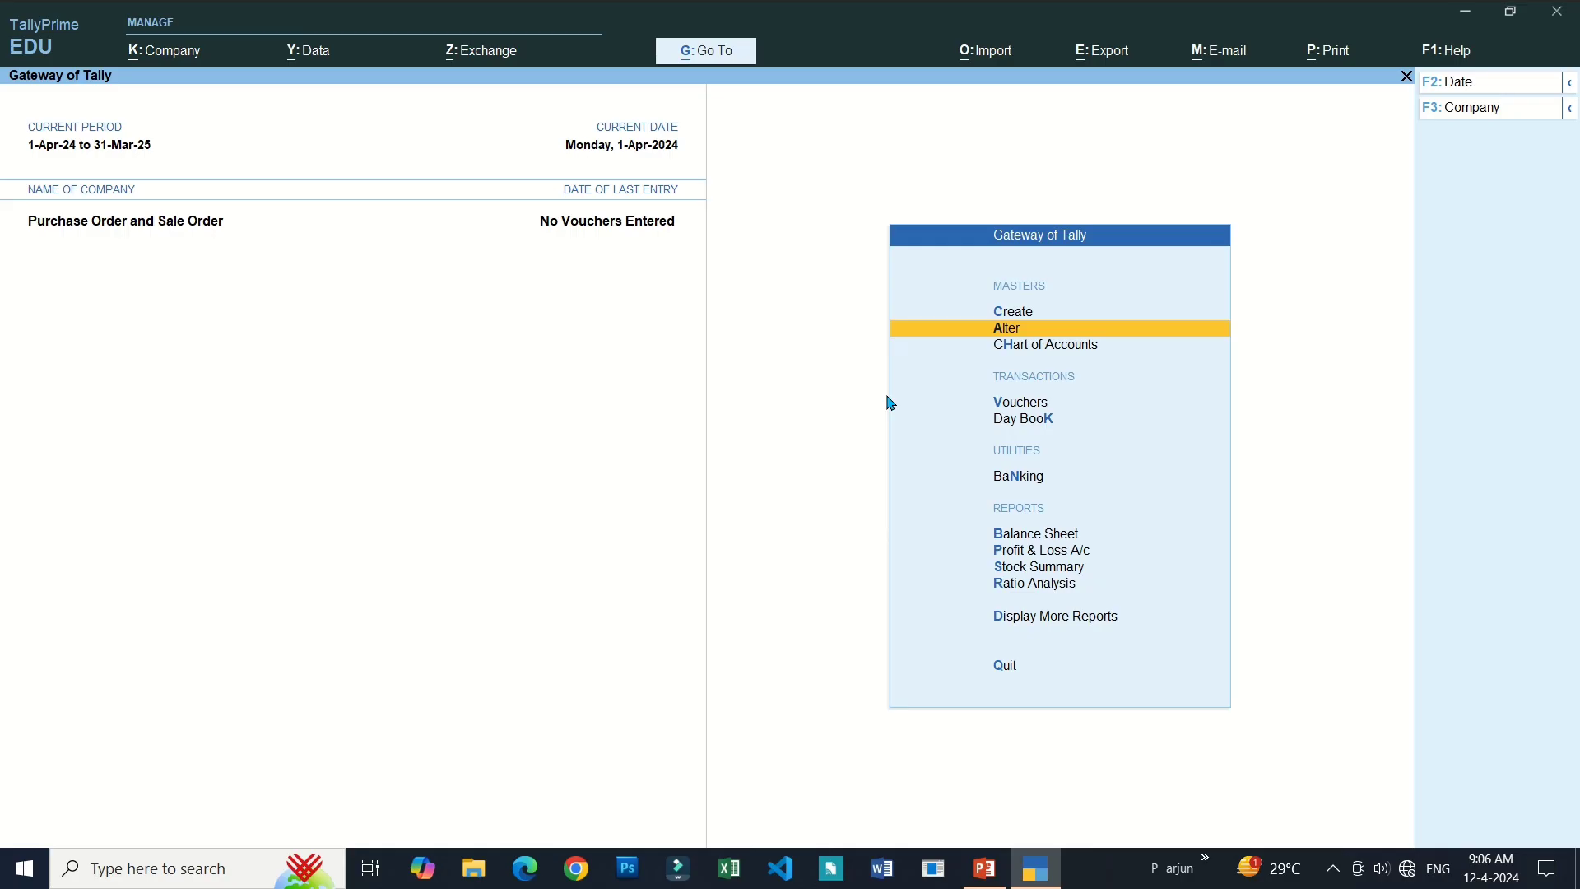
key(Up)
key(Down)
Look through the Alter List of Masters, then return to the Gateway with Vouchers highlighted.
key(Return)
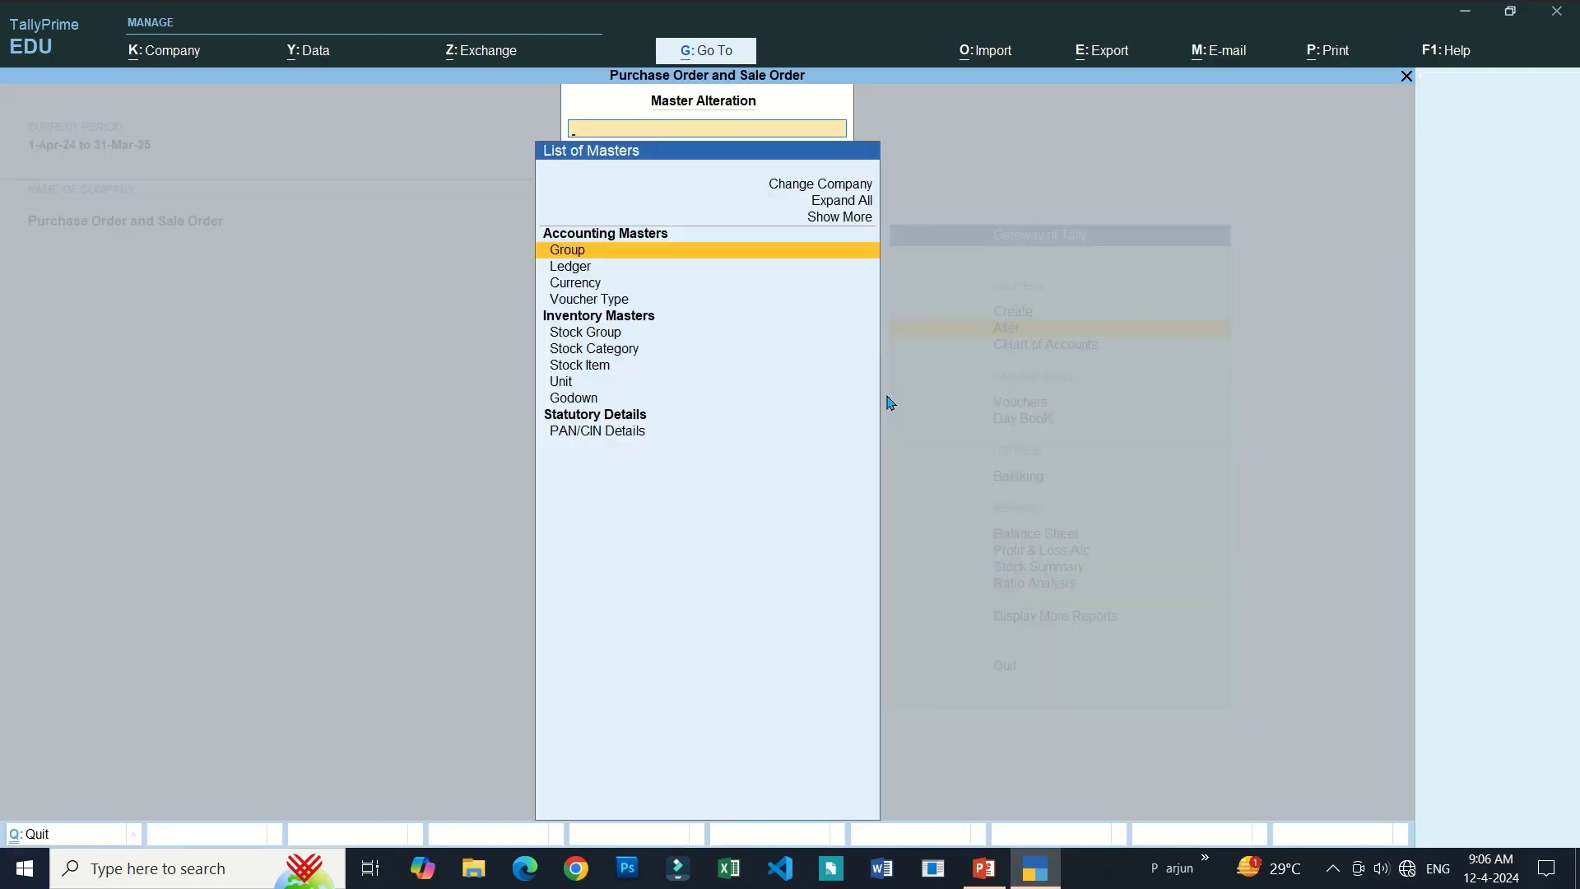
key(Up)
key(Up)
key(Up)
key(Up)
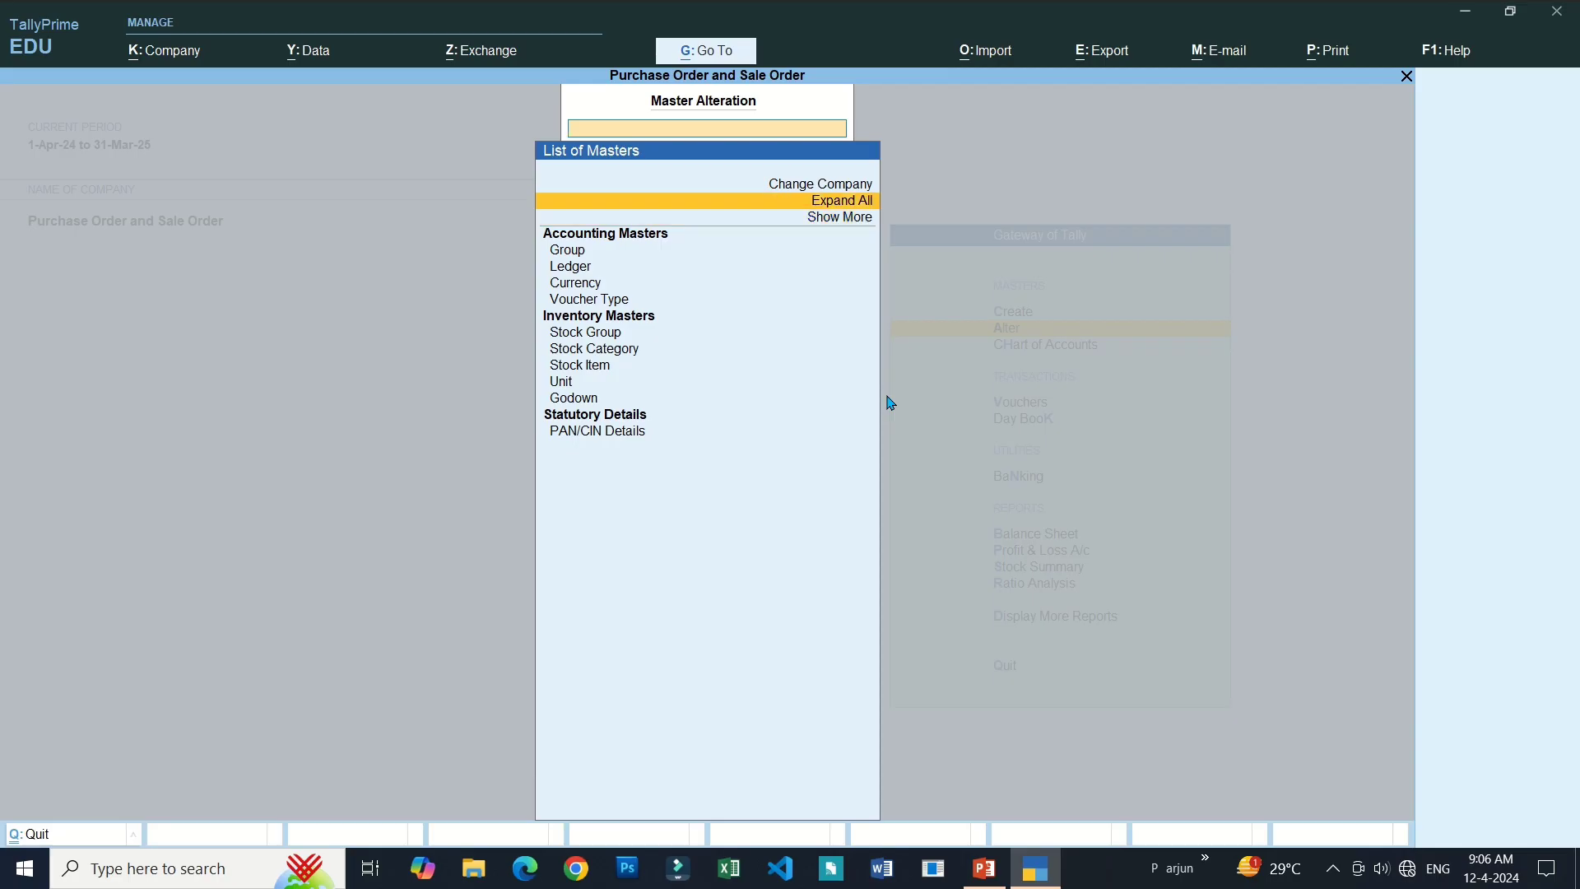
key(Down)
key(Down)
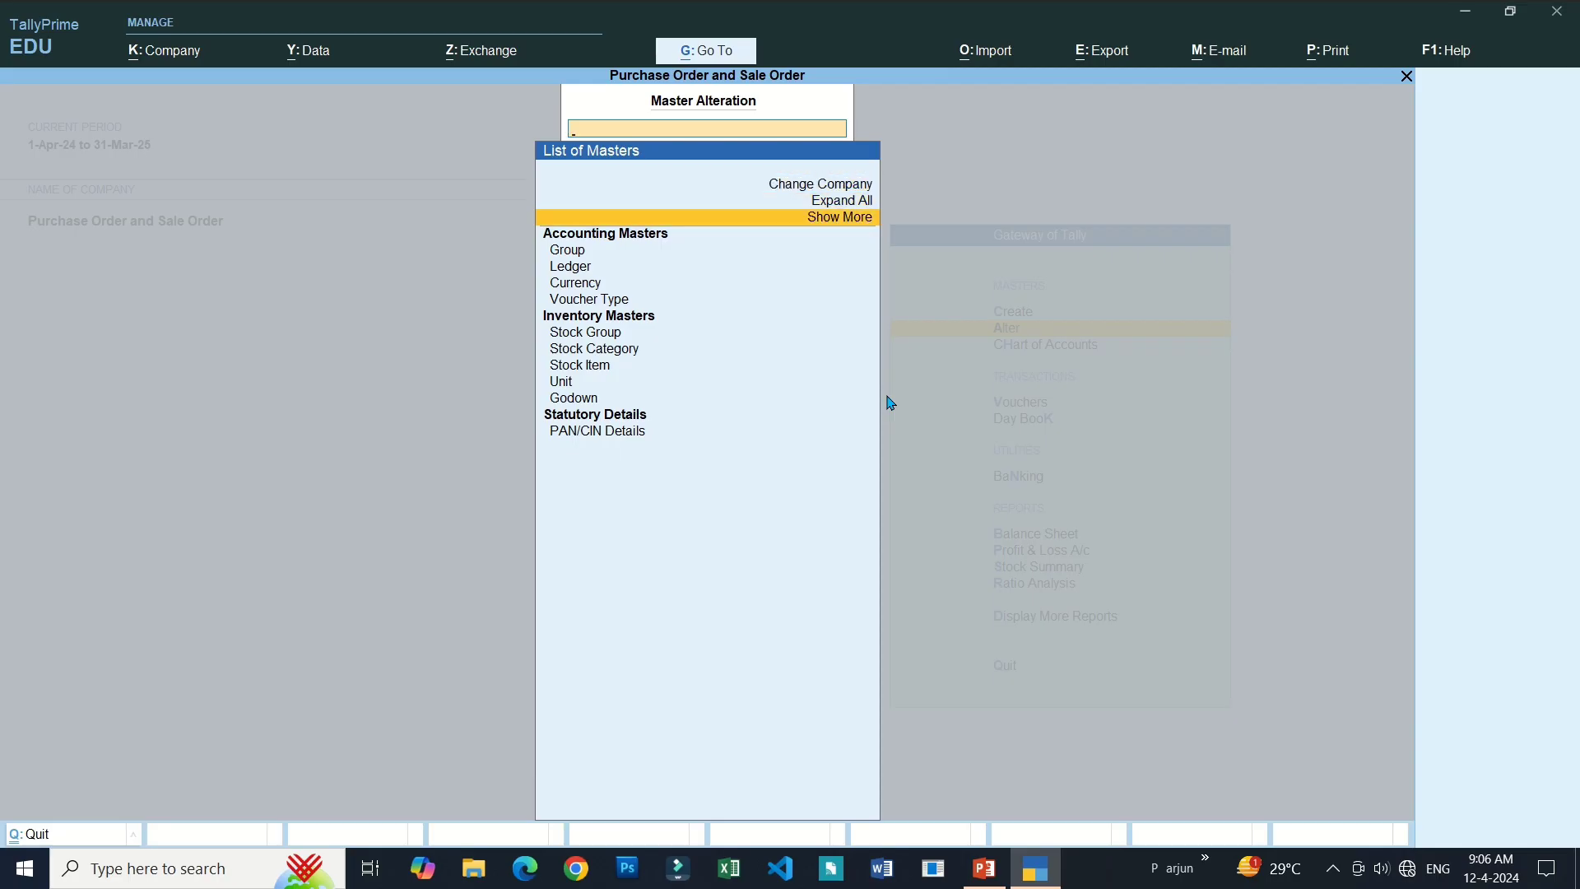
key(Escape)
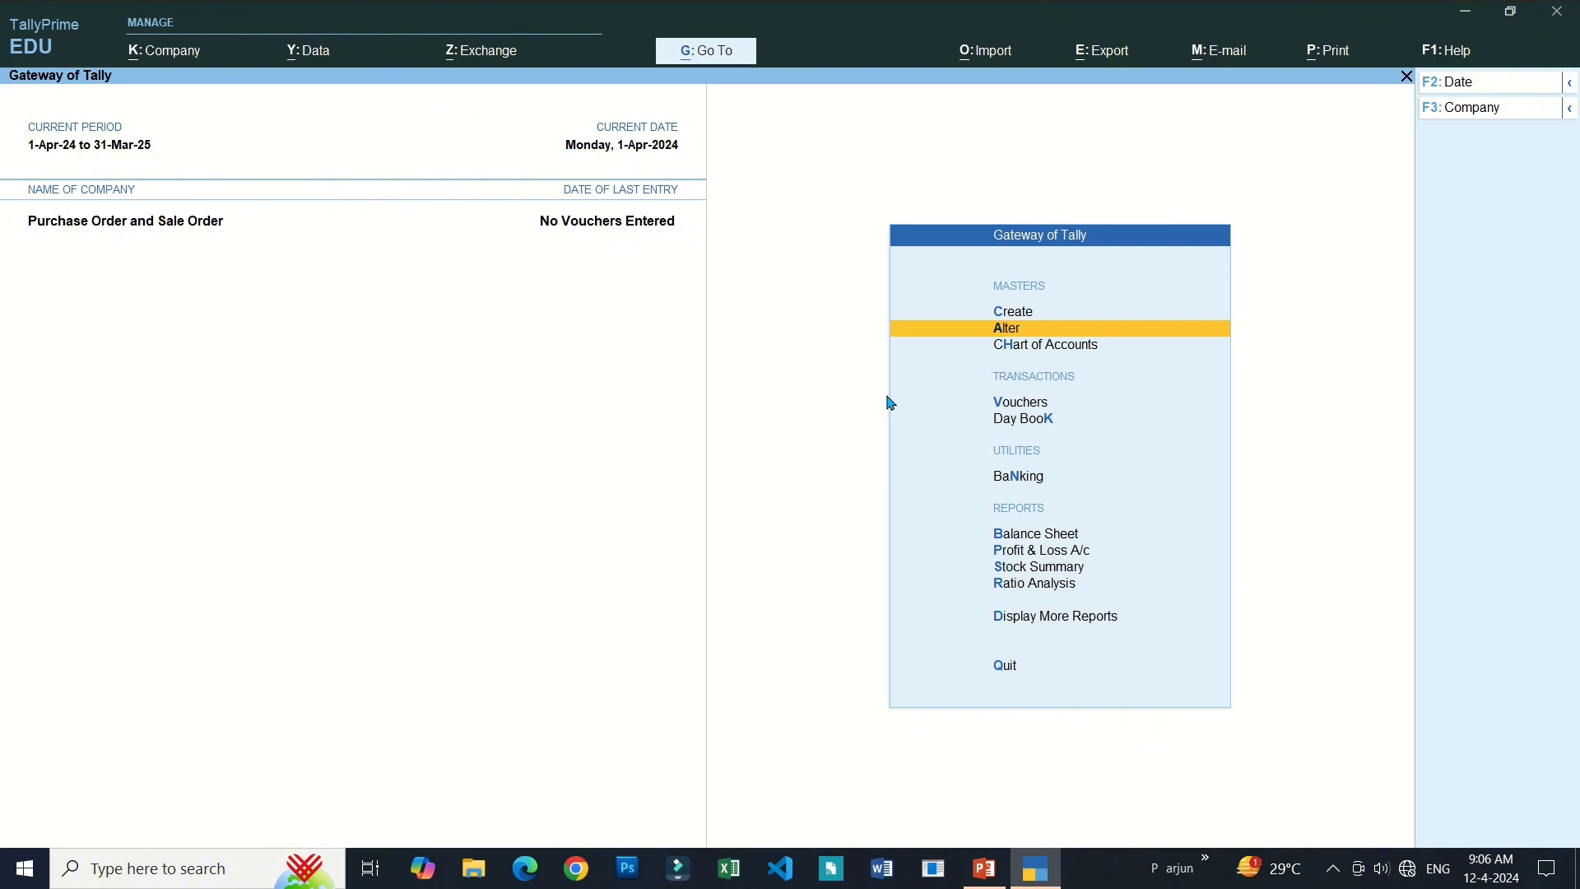
key(Down)
key(Down)
key(Down)
key(Up)
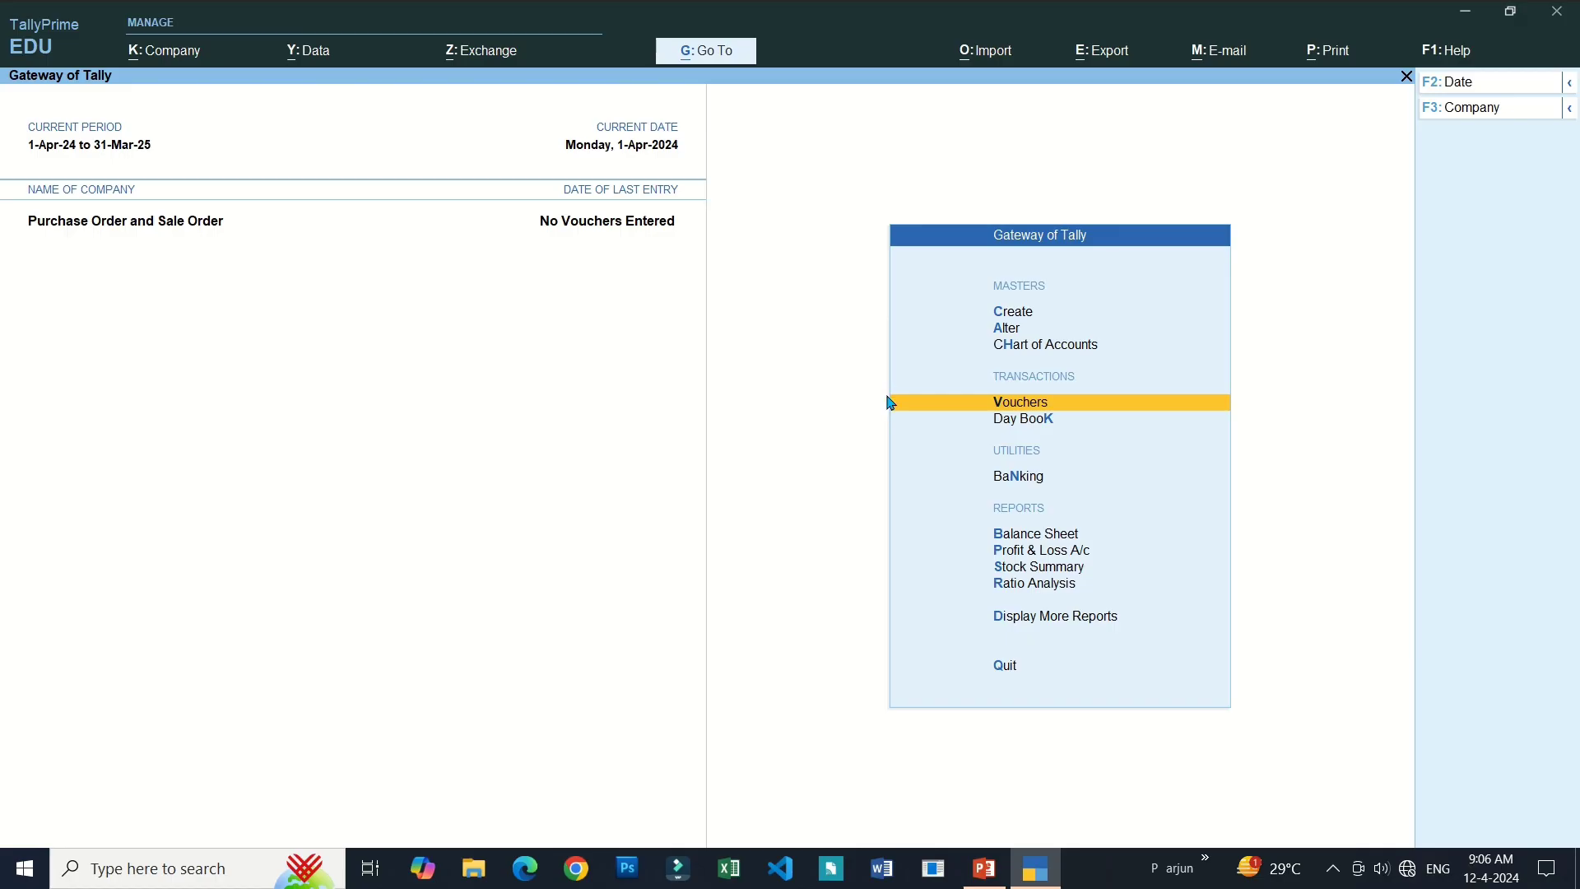
Start a new voucher and bring up the List of Voucher Types via Other Vouchers.
key(Return)
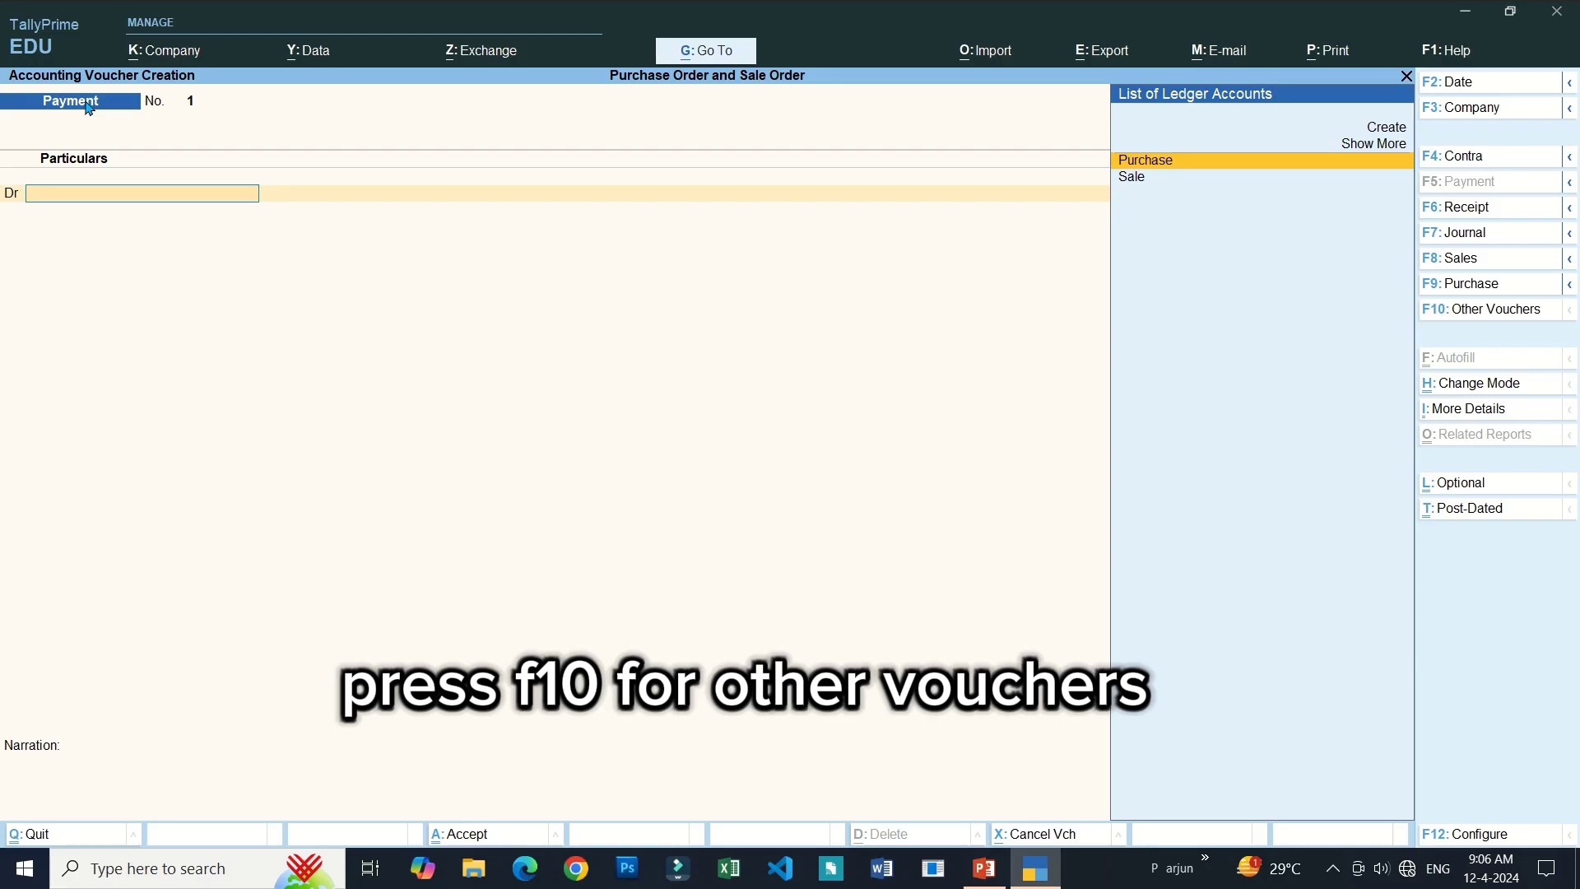
click(1479, 313)
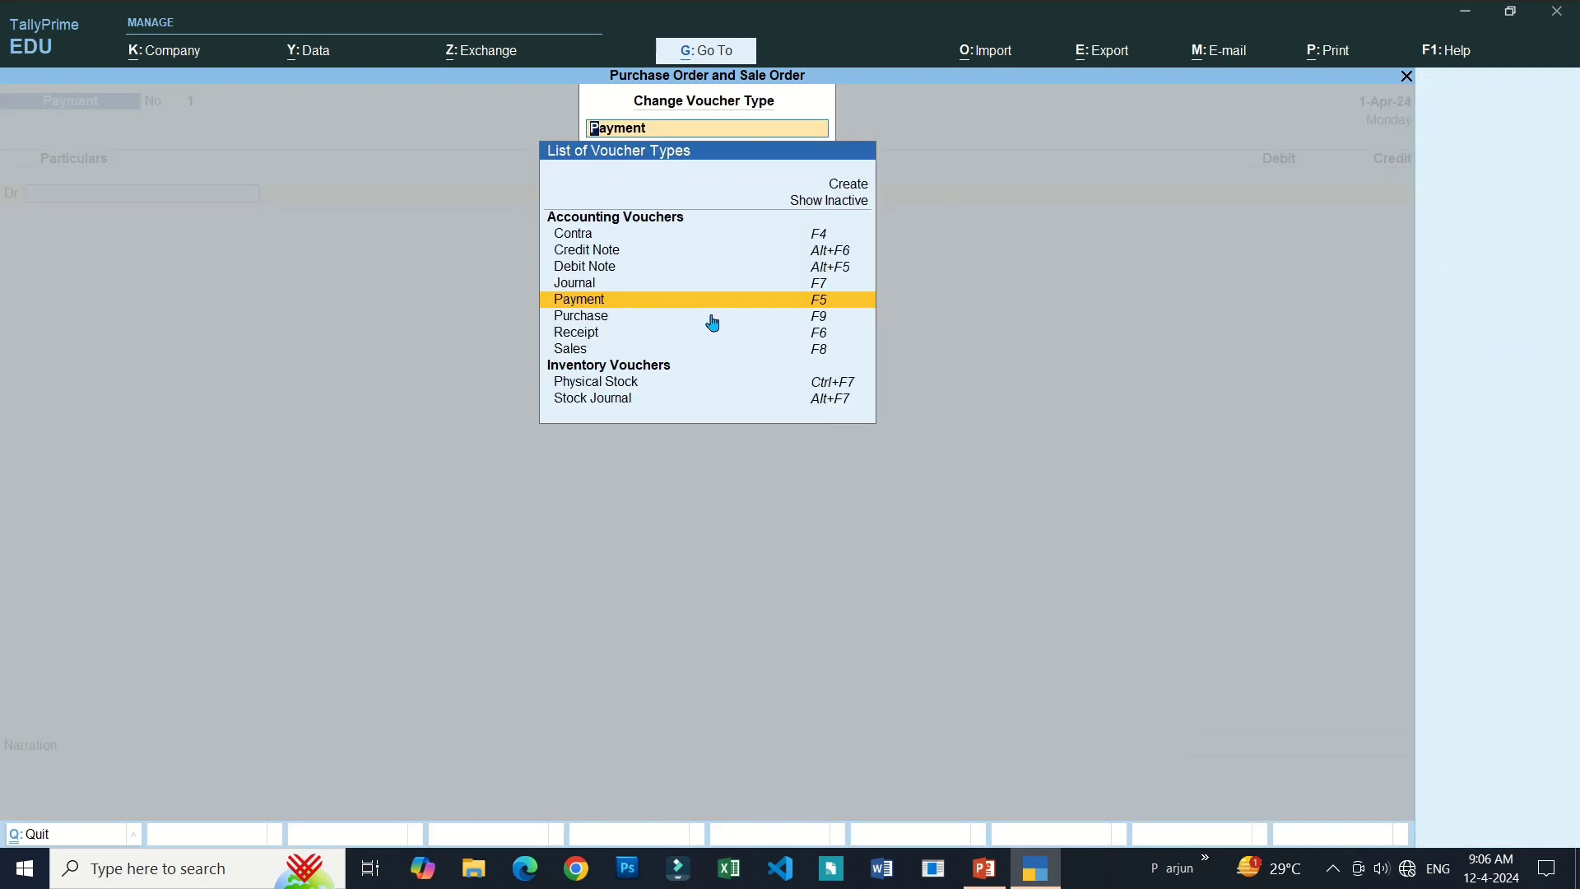
Activate the inactive Purchase Order voucher type.
click(827, 202)
click(827, 207)
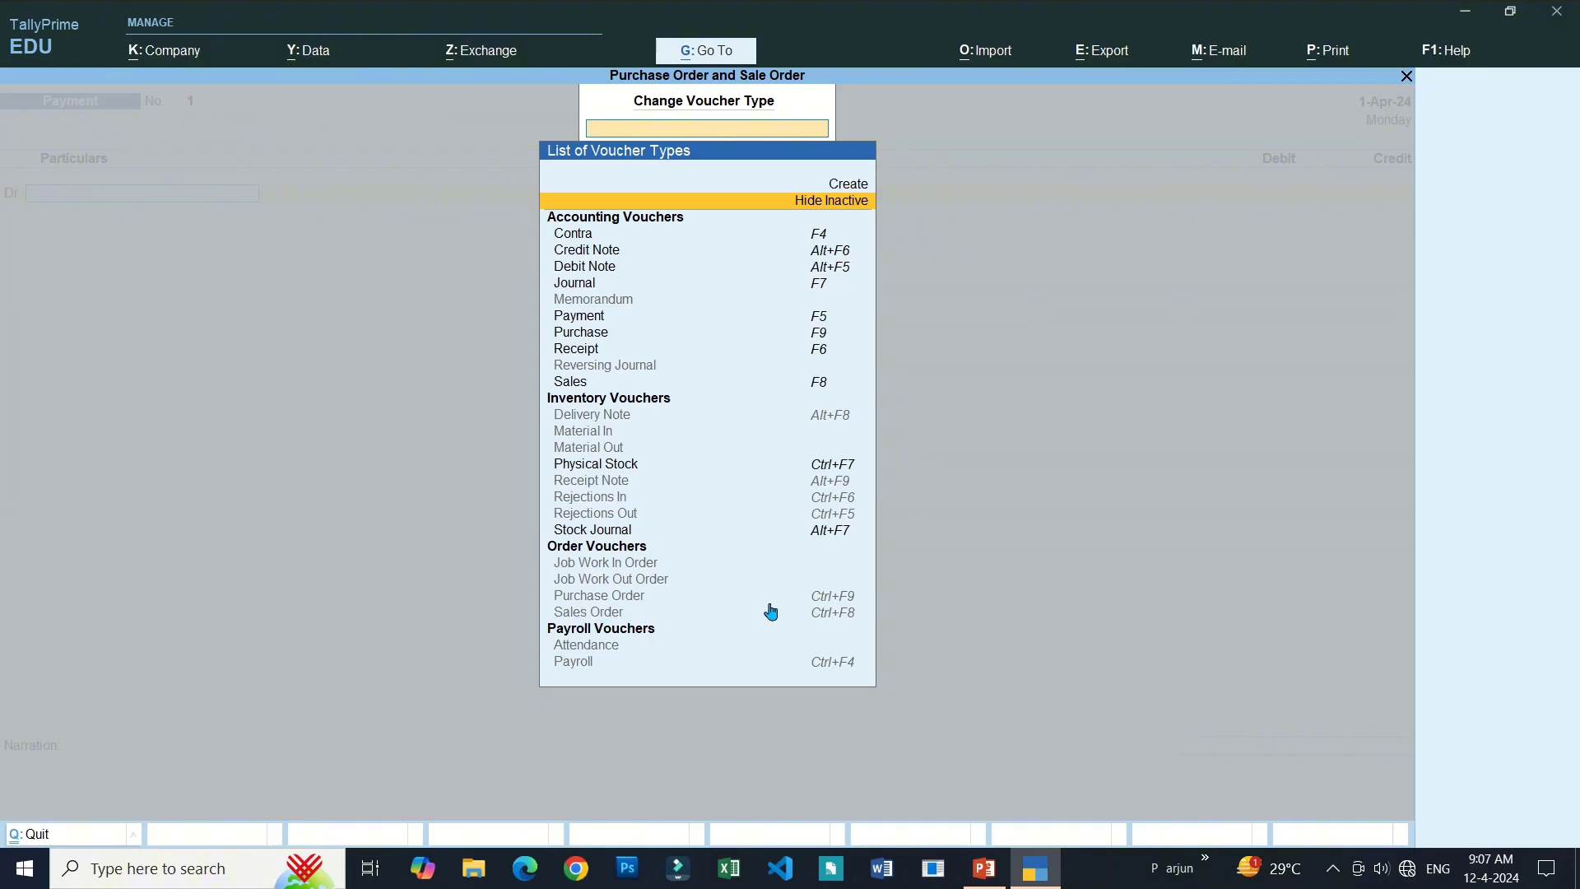
click(587, 603)
click(588, 603)
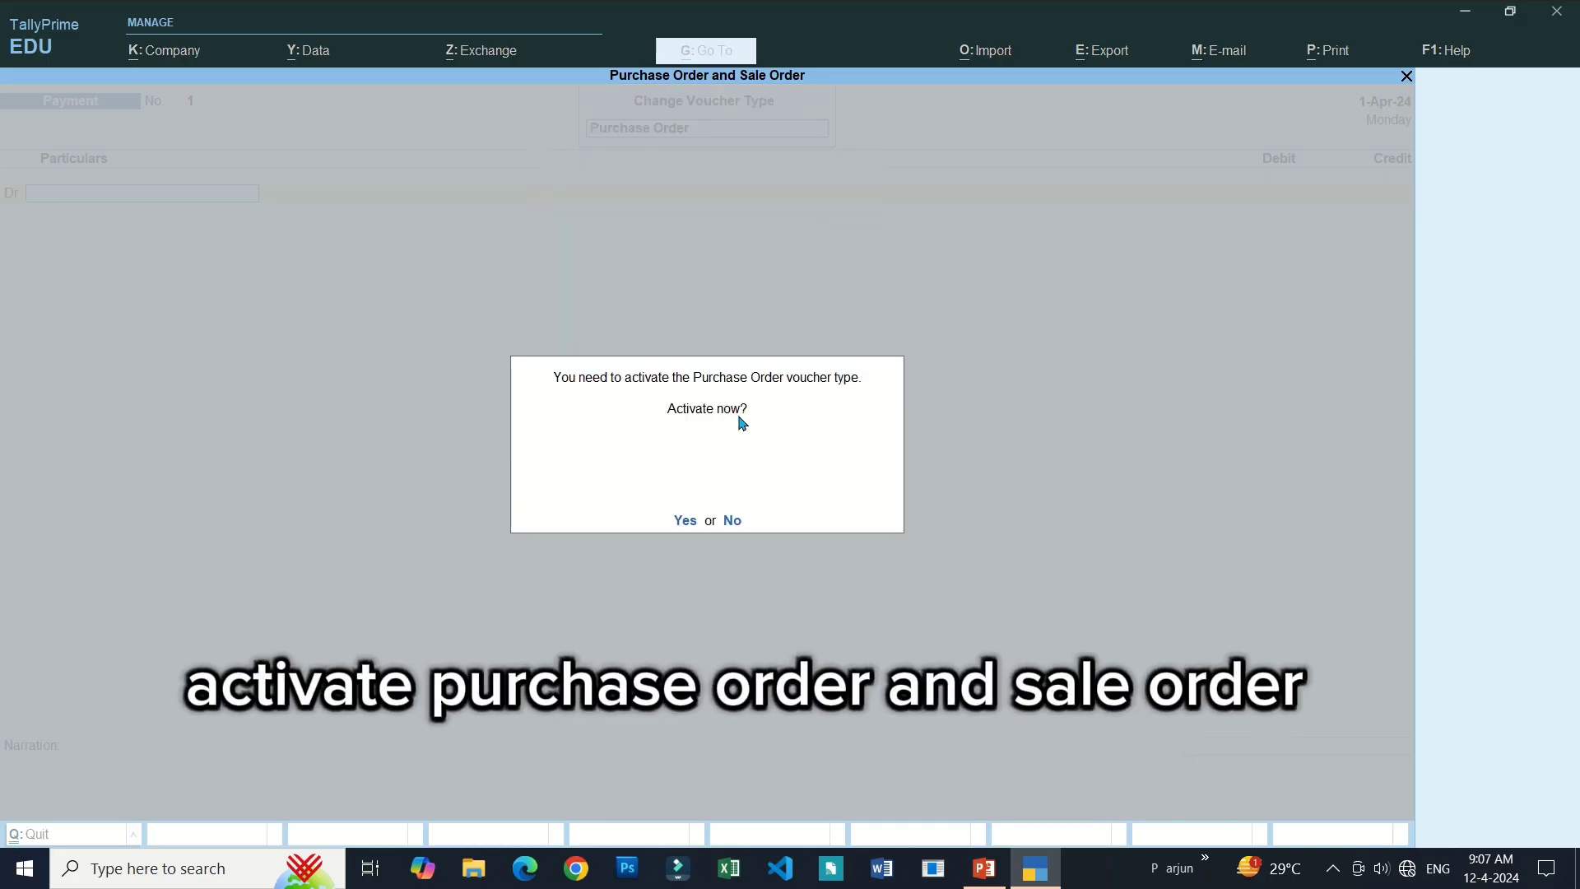
click(686, 521)
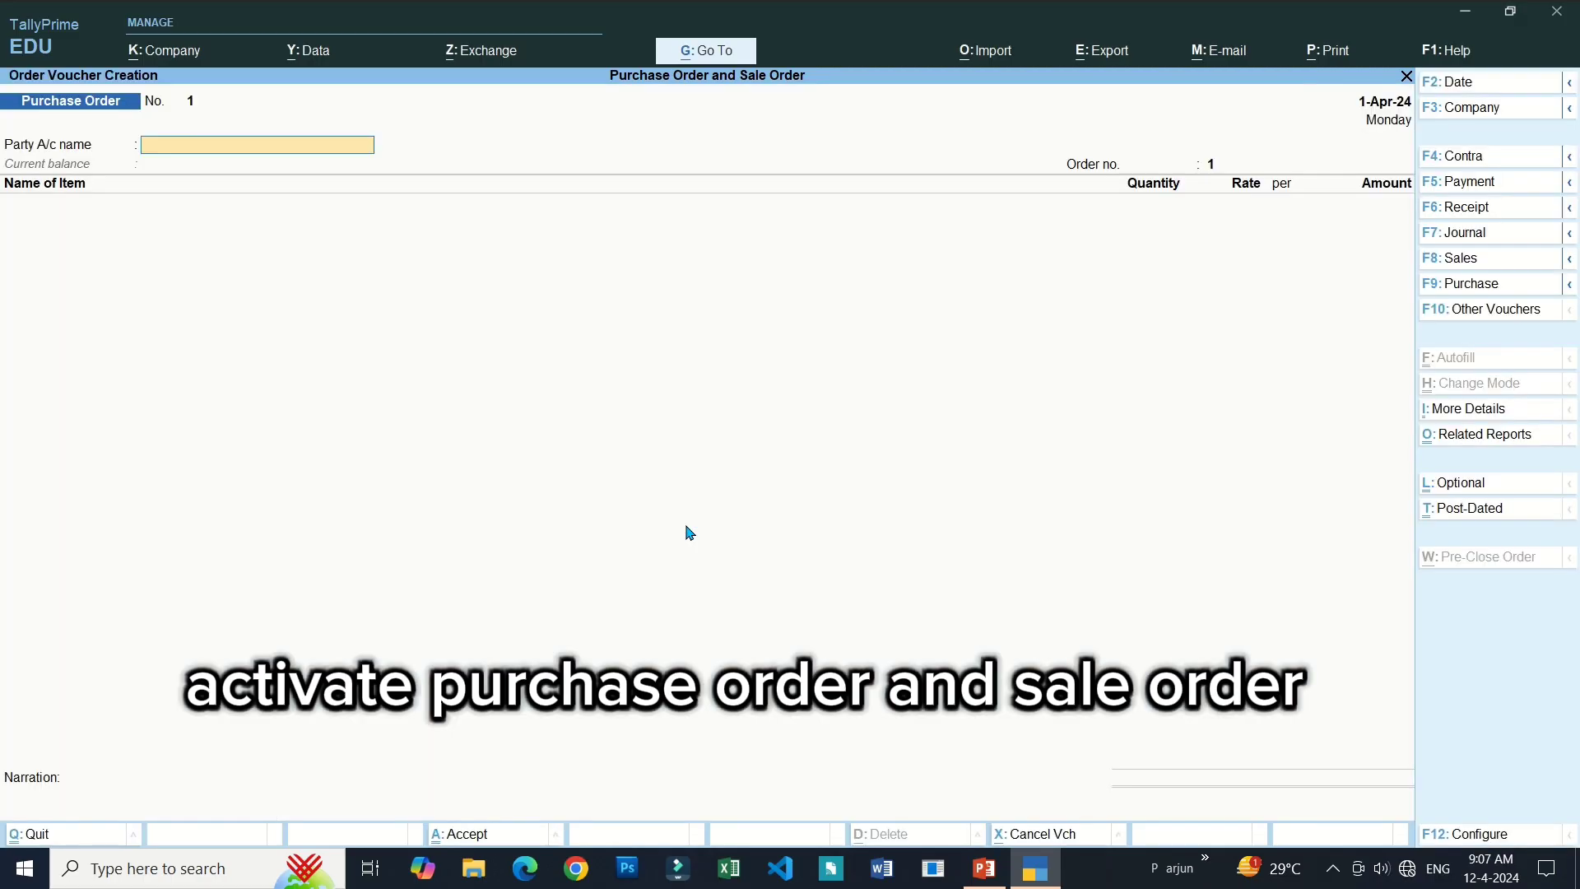
Activate the Sales Order voucher type the same way and switch to a Purchase voucher.
click(1487, 311)
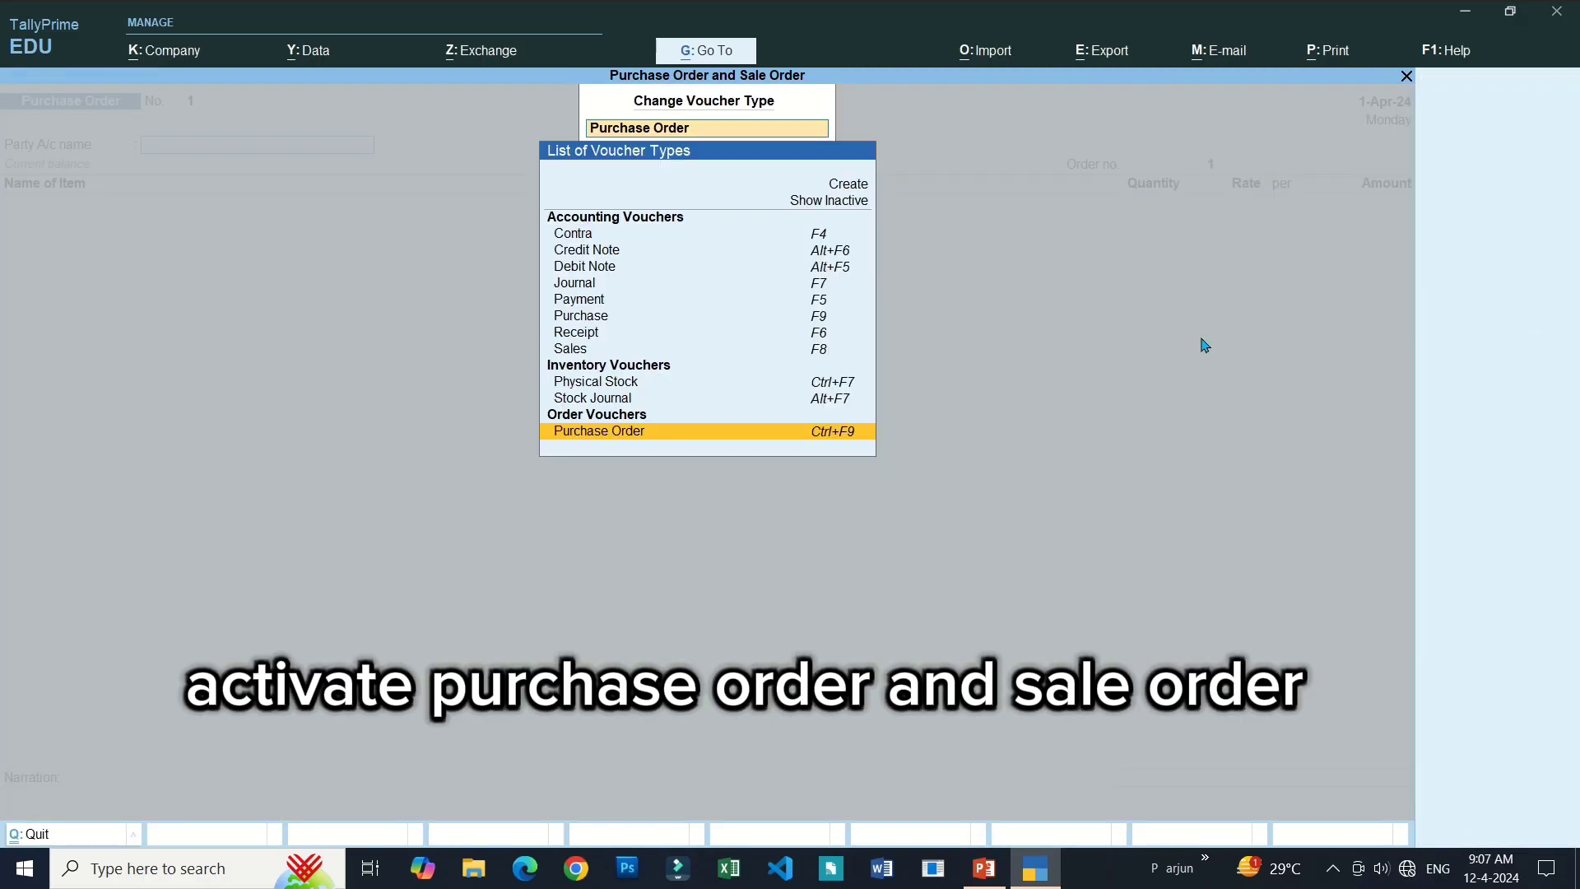
click(835, 206)
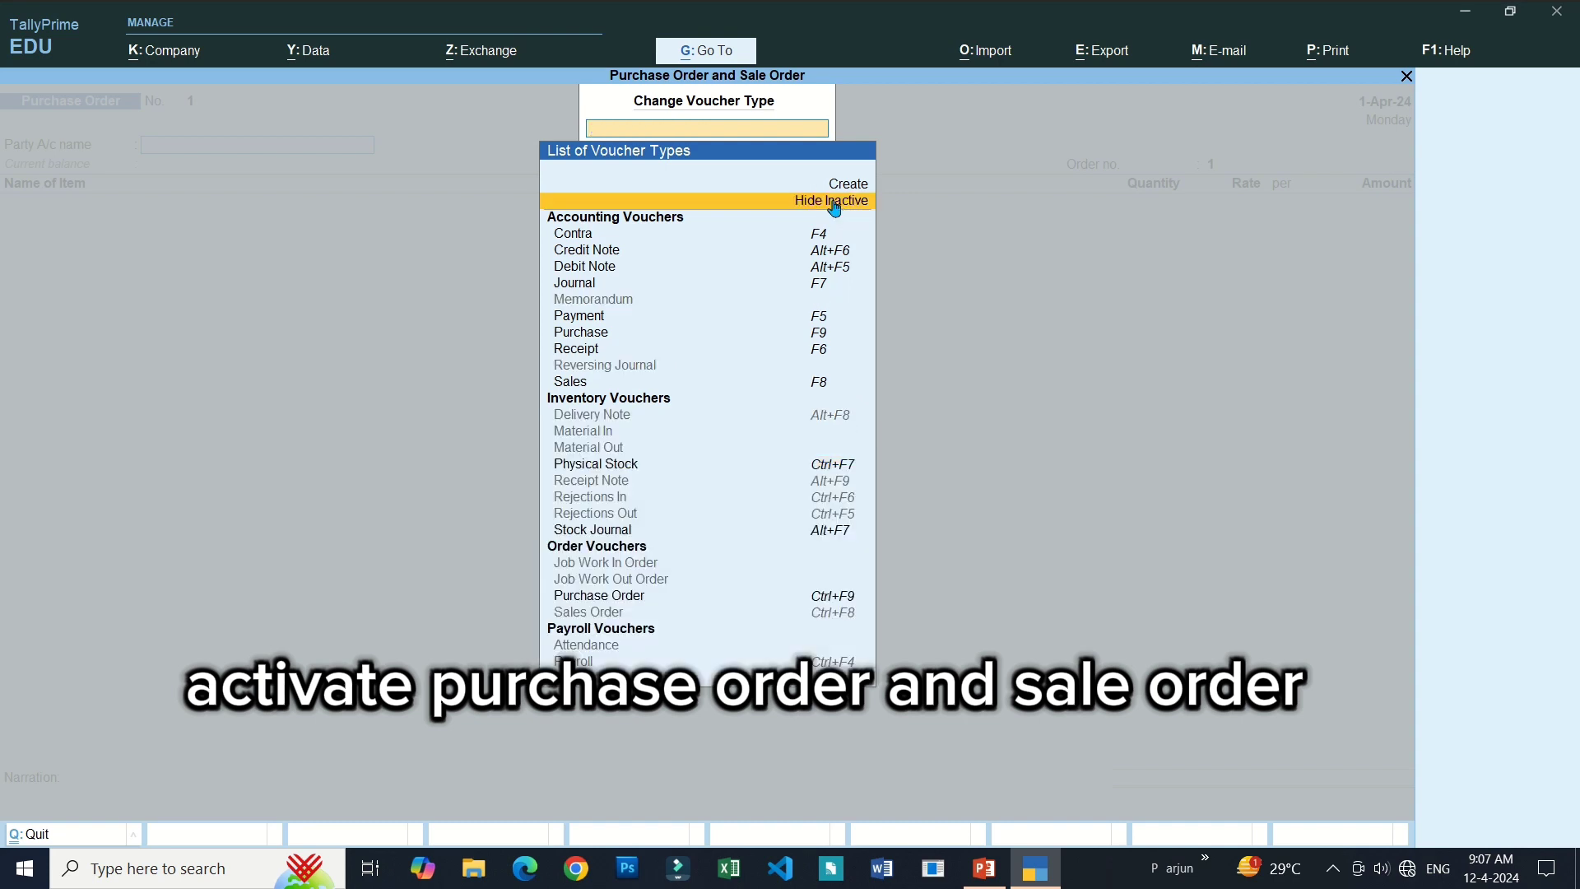
click(608, 615)
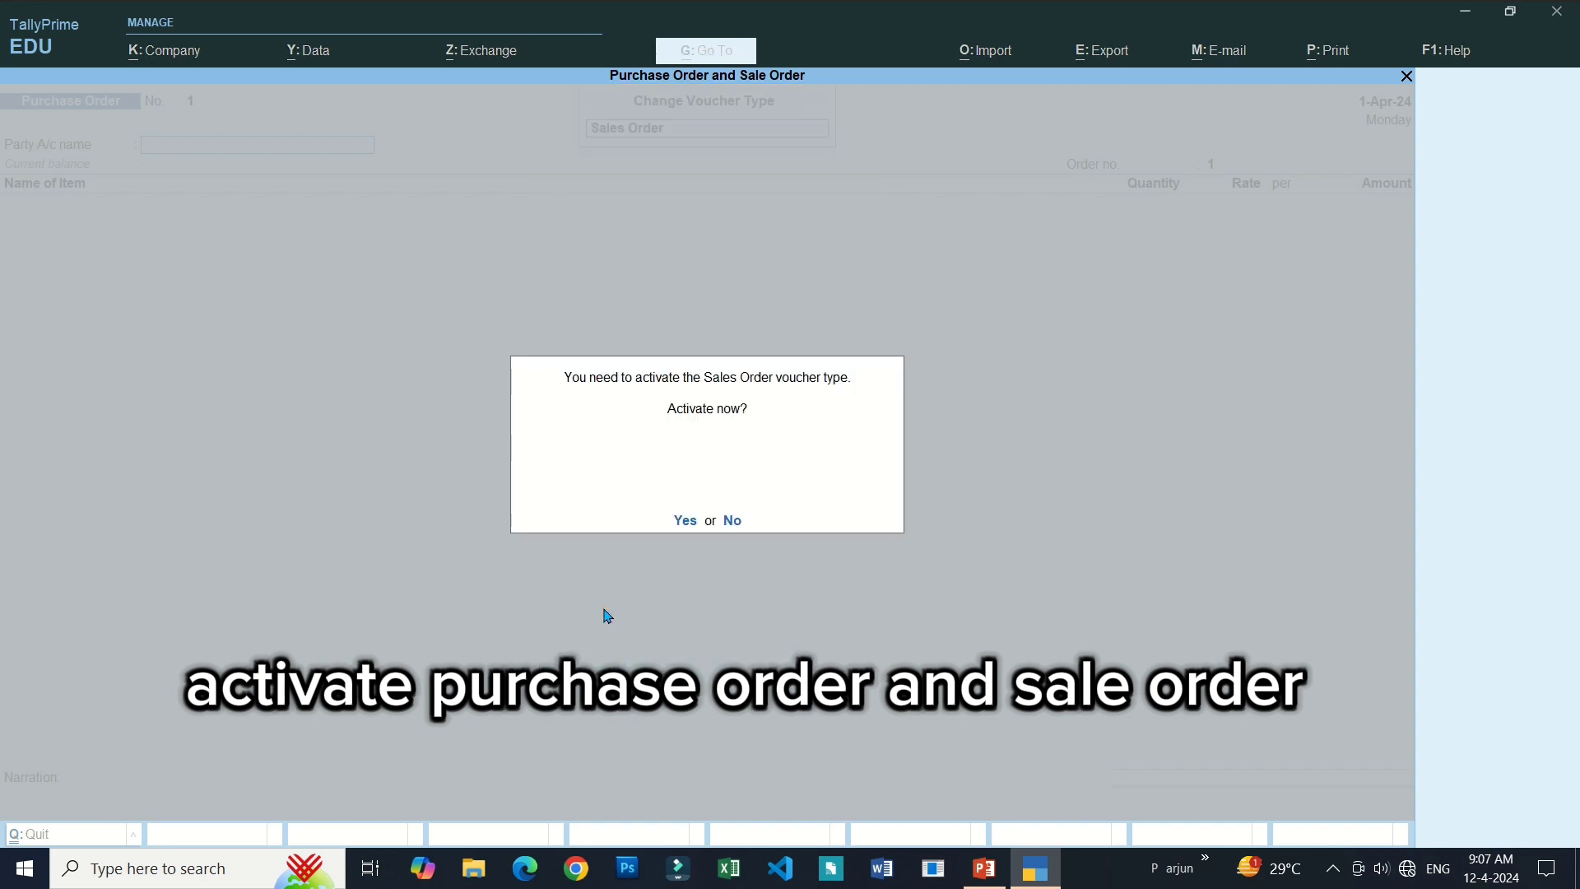
click(686, 524)
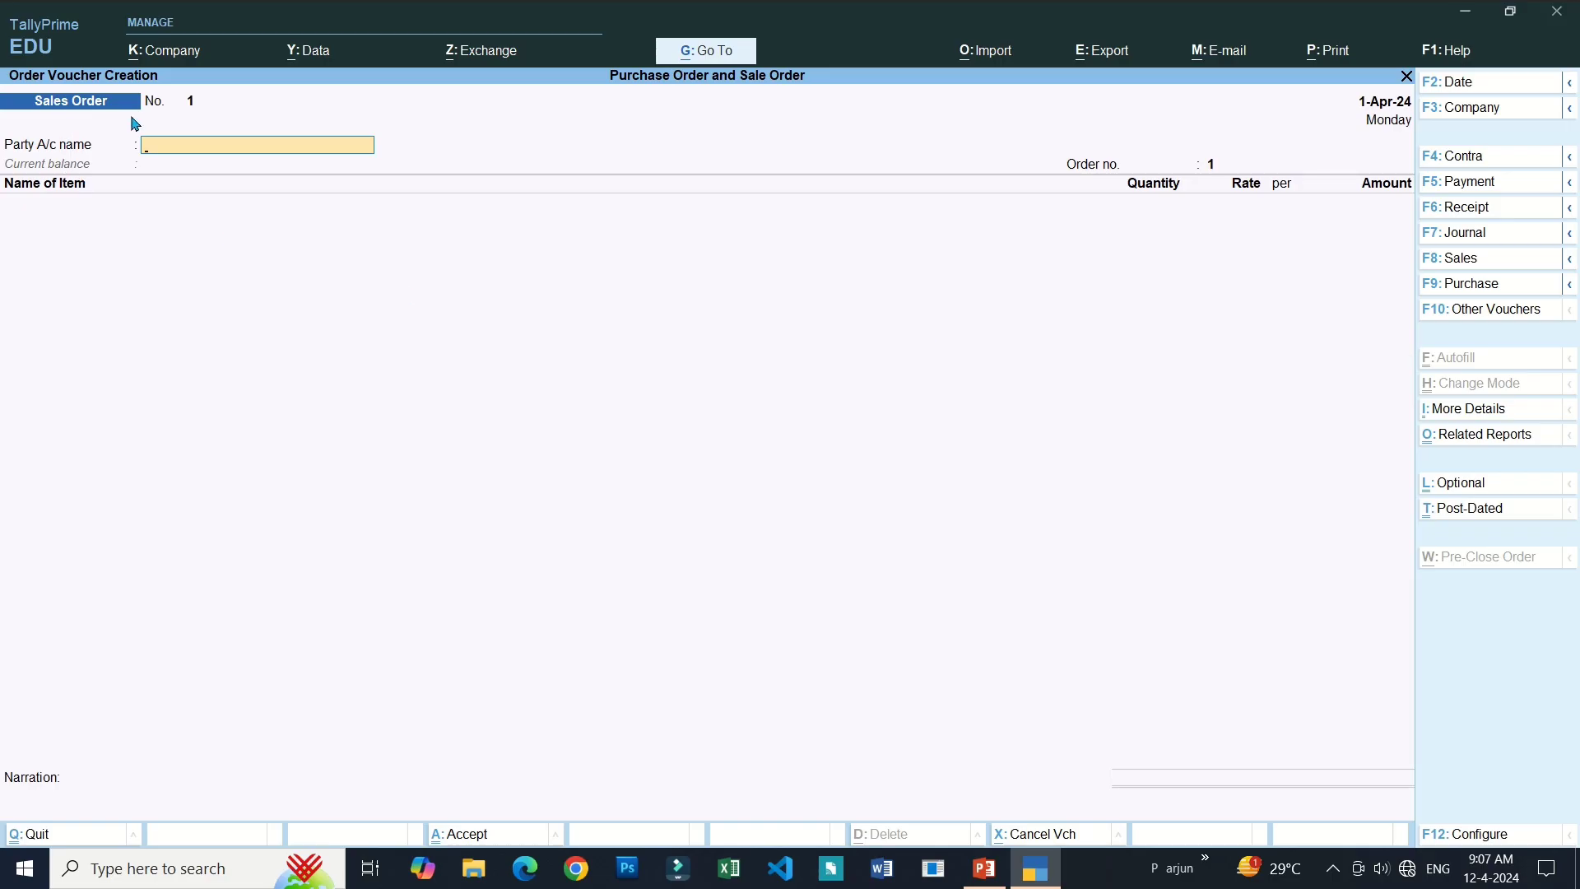
click(1467, 288)
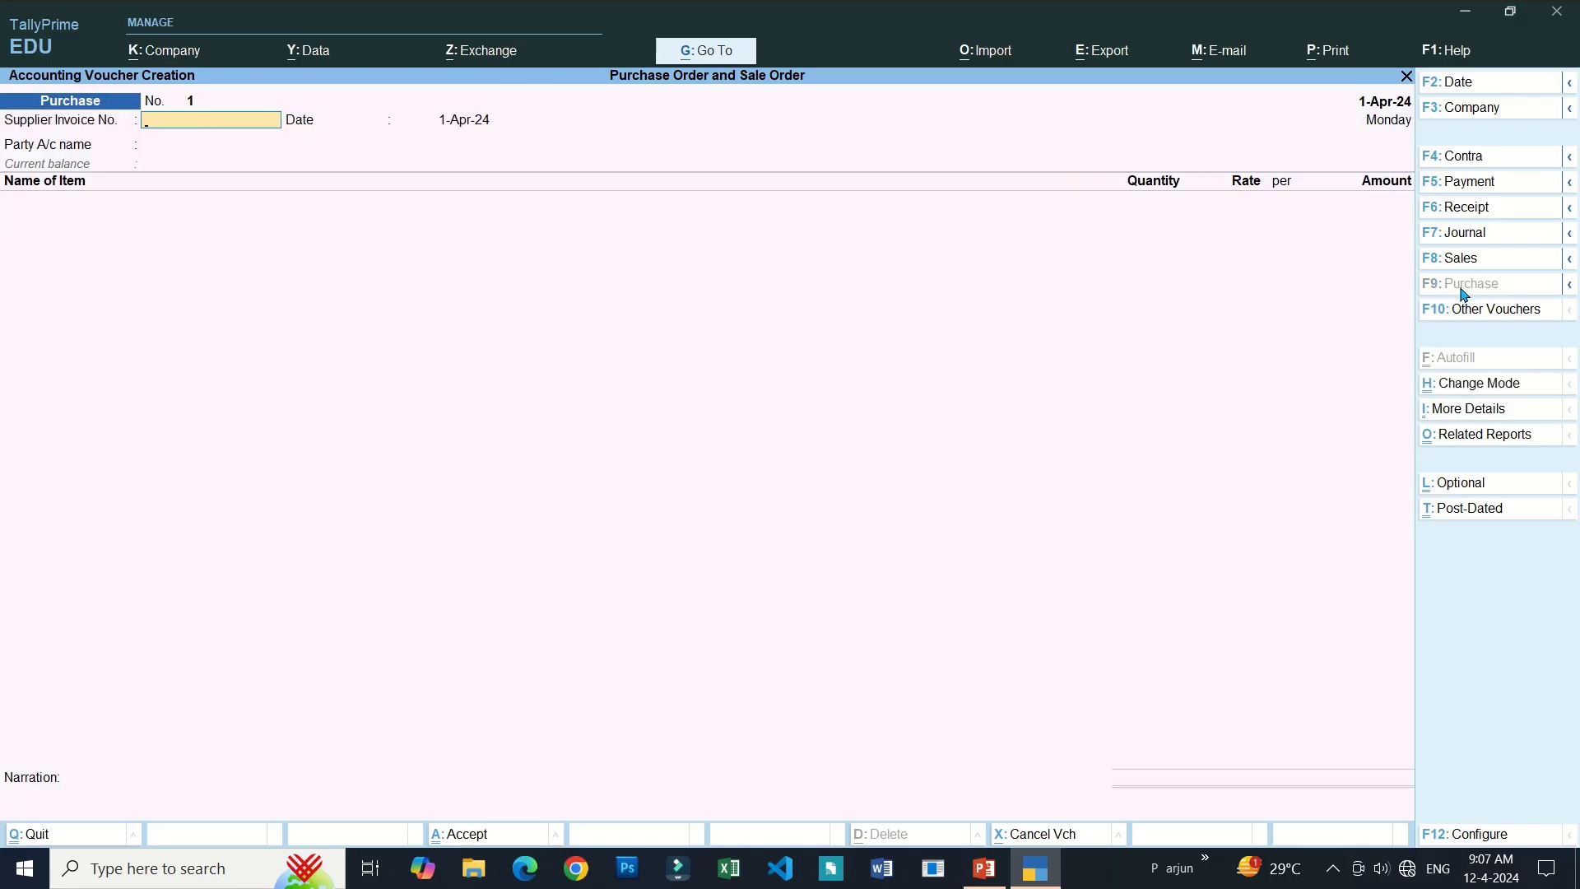
Switch to Purchase Order creation with Ctrl+F9, giving blank Purchase Order No. 1.
key(ctrl)
key(ctrl+F9)
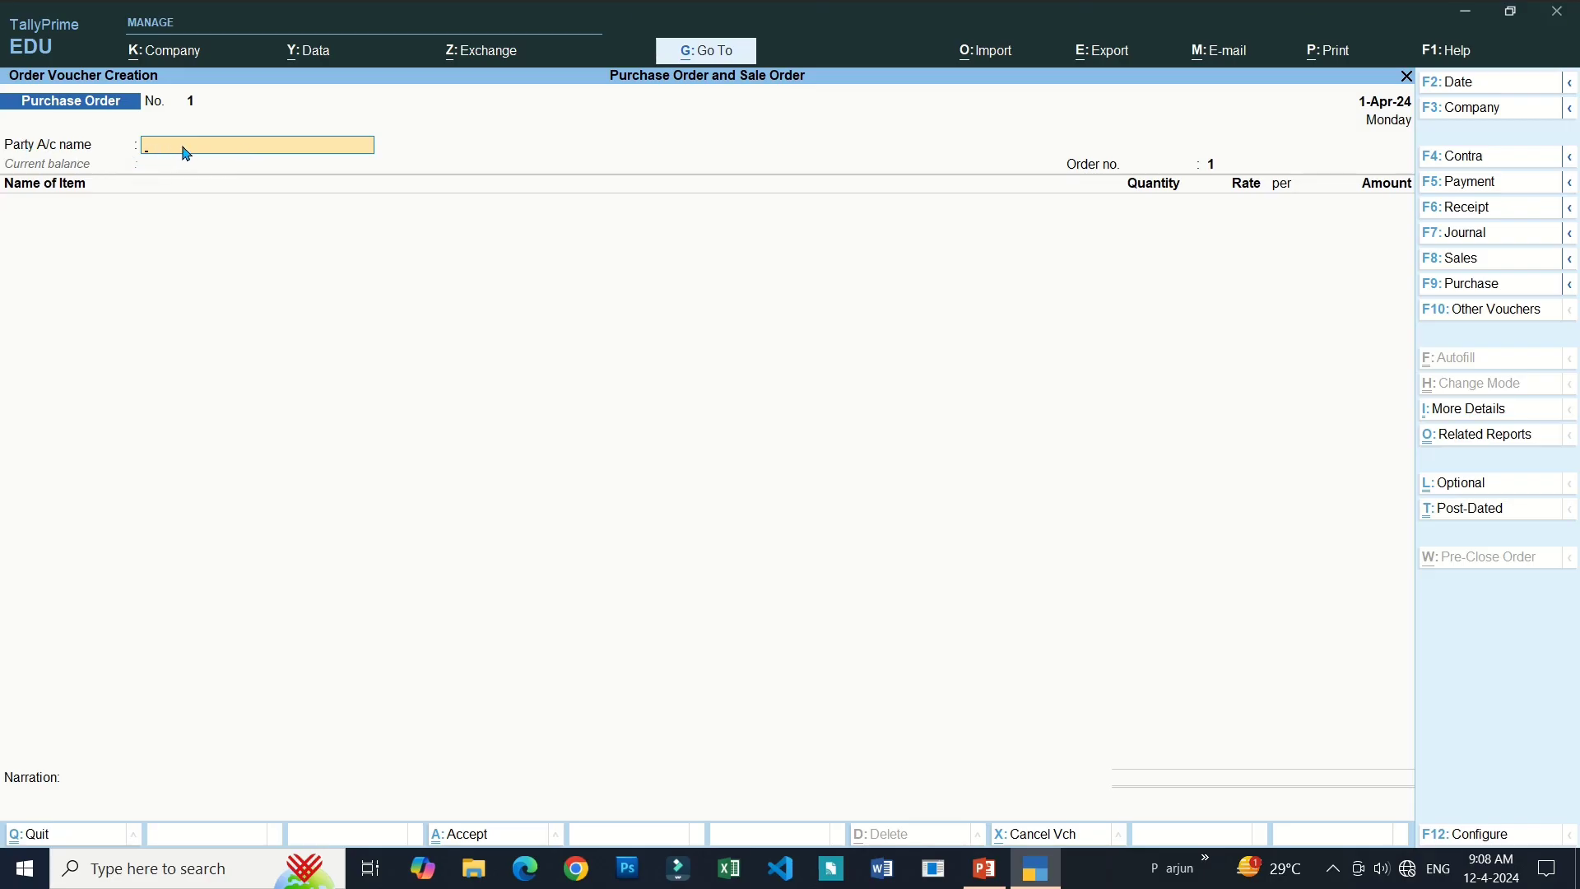
Select Cash as the Party A/c name on Purchase Order No. 1.
text(Cas)
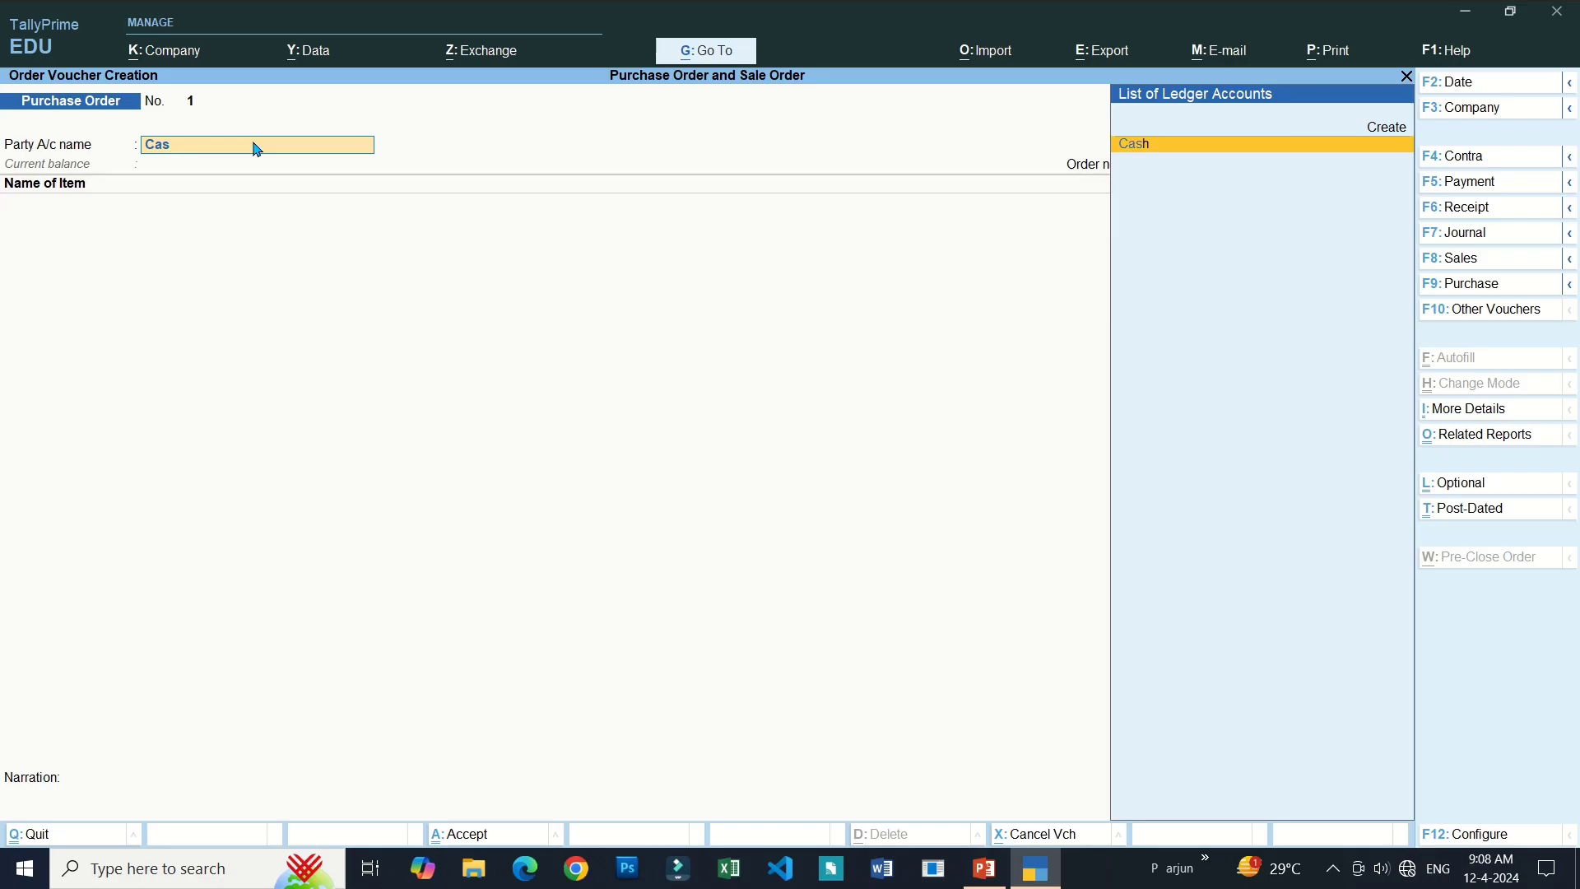
key(Return)
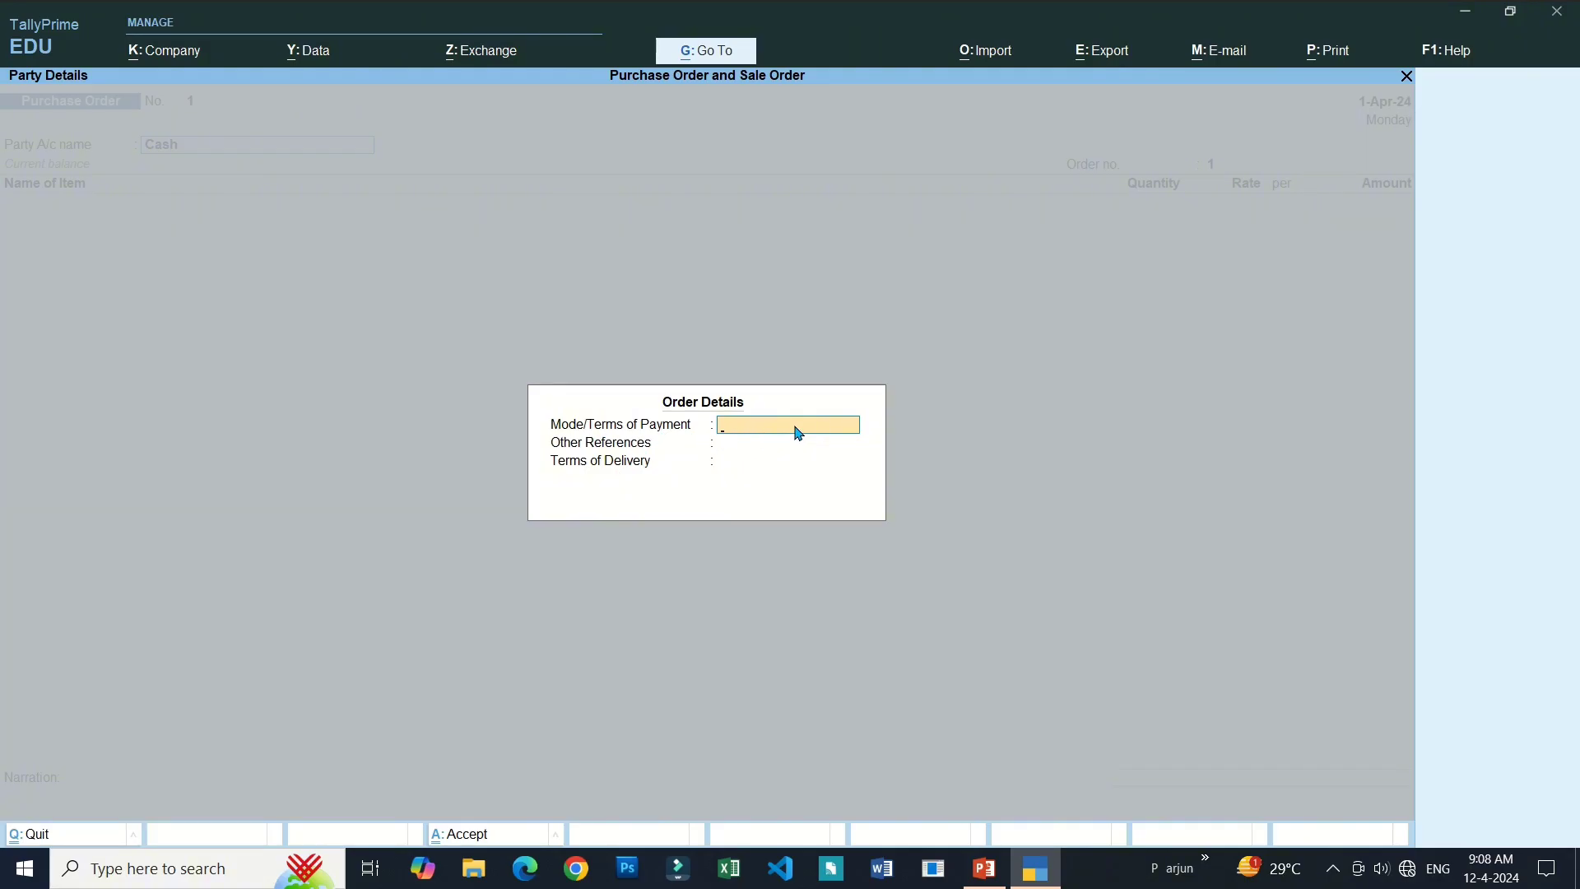
Leave the Order Details blank and continue to the Party Details.
click(745, 463)
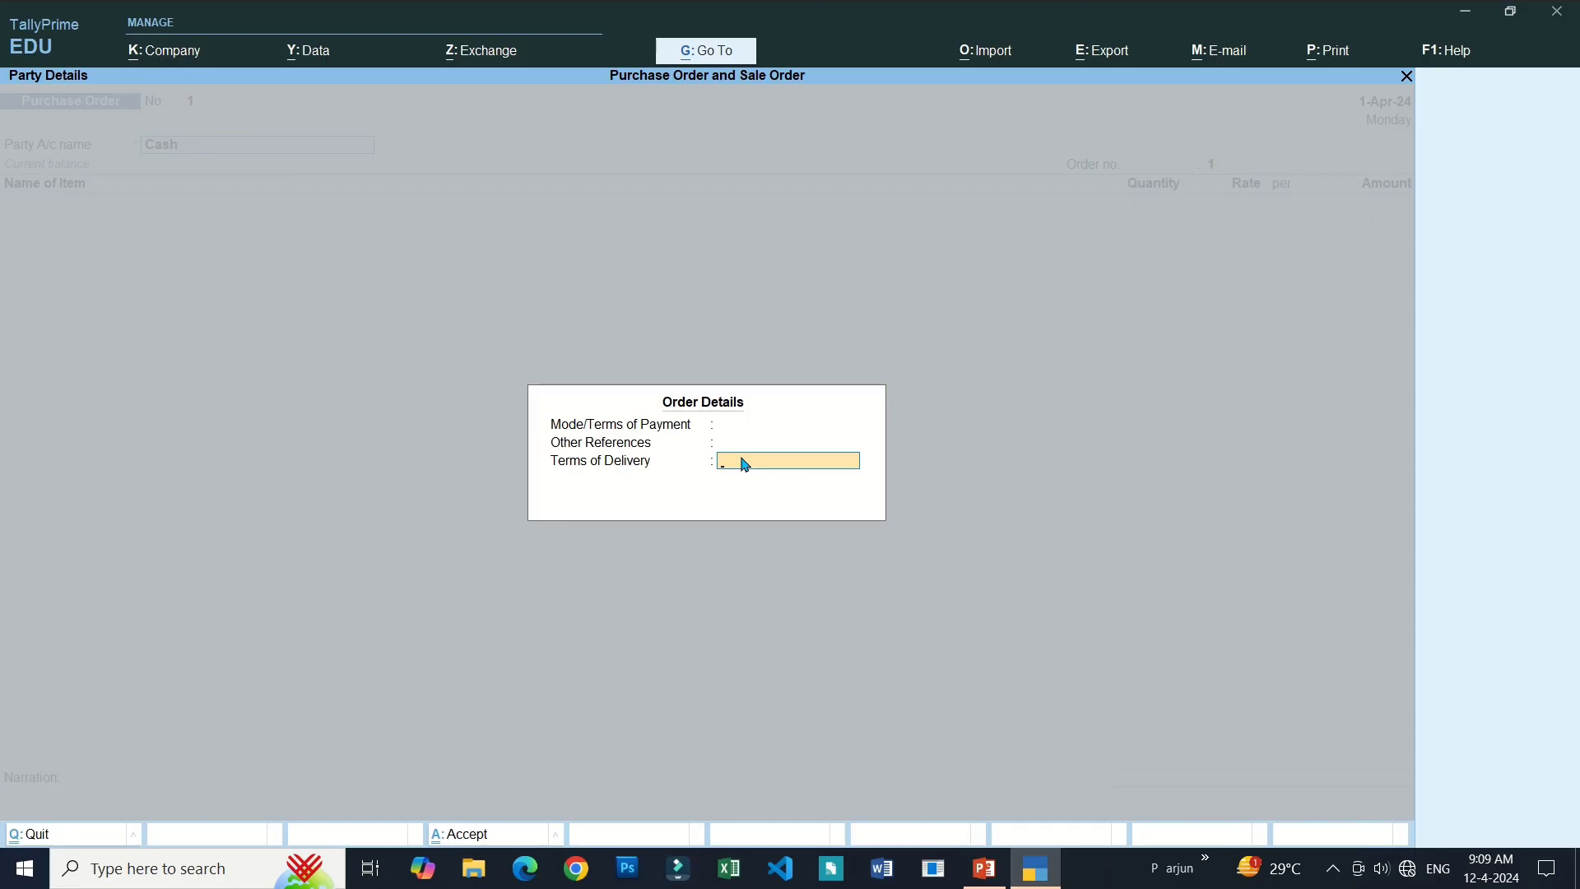
key(Return)
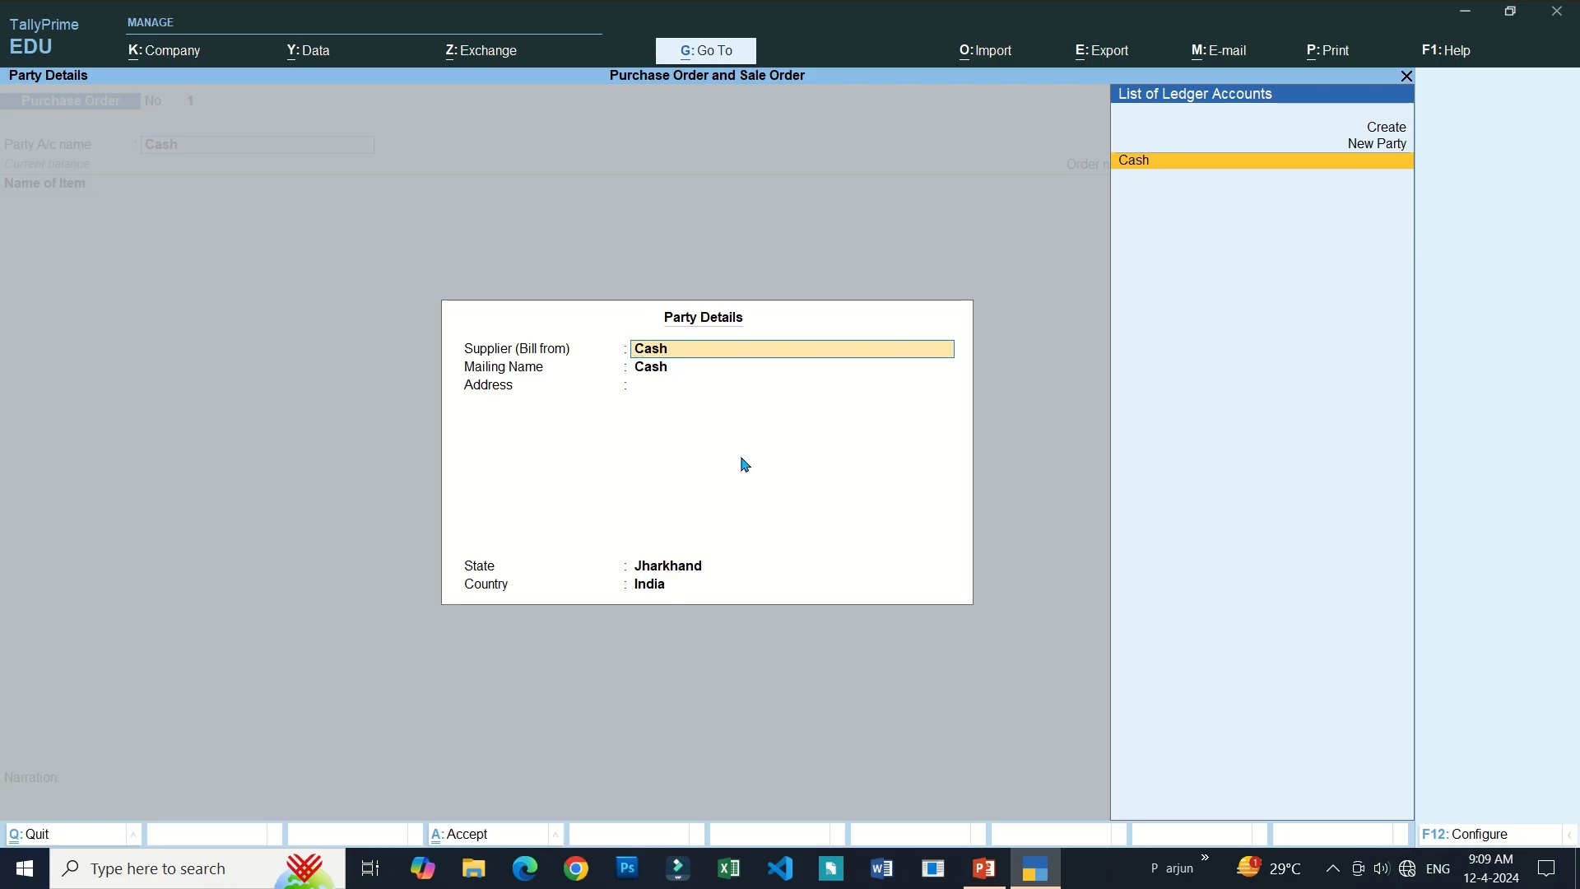
Add a new supplier by entering the supplier's name, keeping the same mailing name.
key(Up)
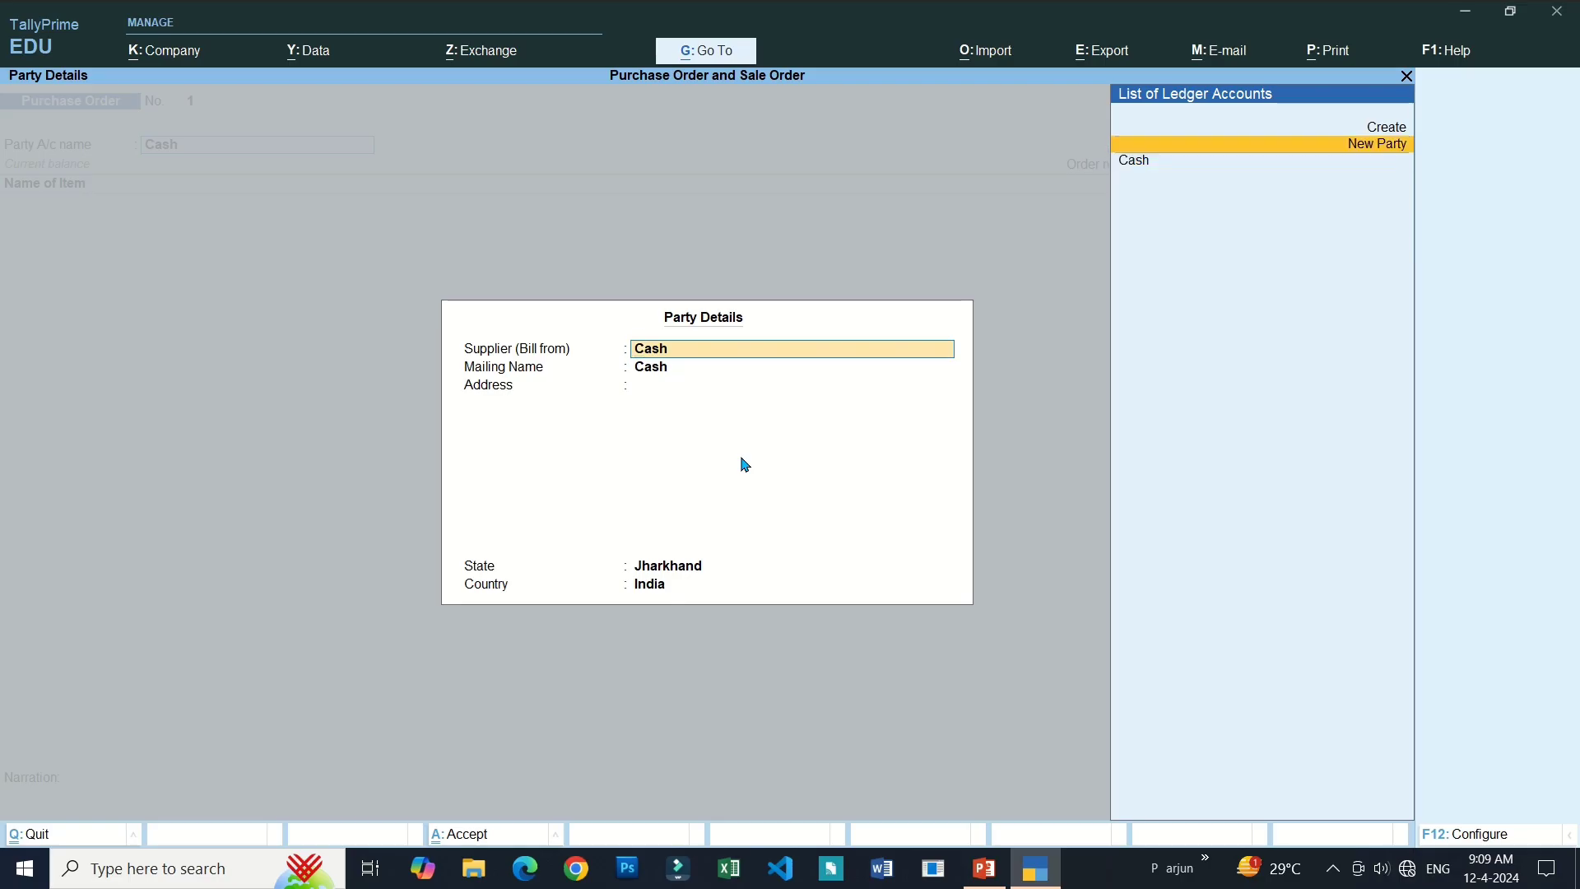
key(Return)
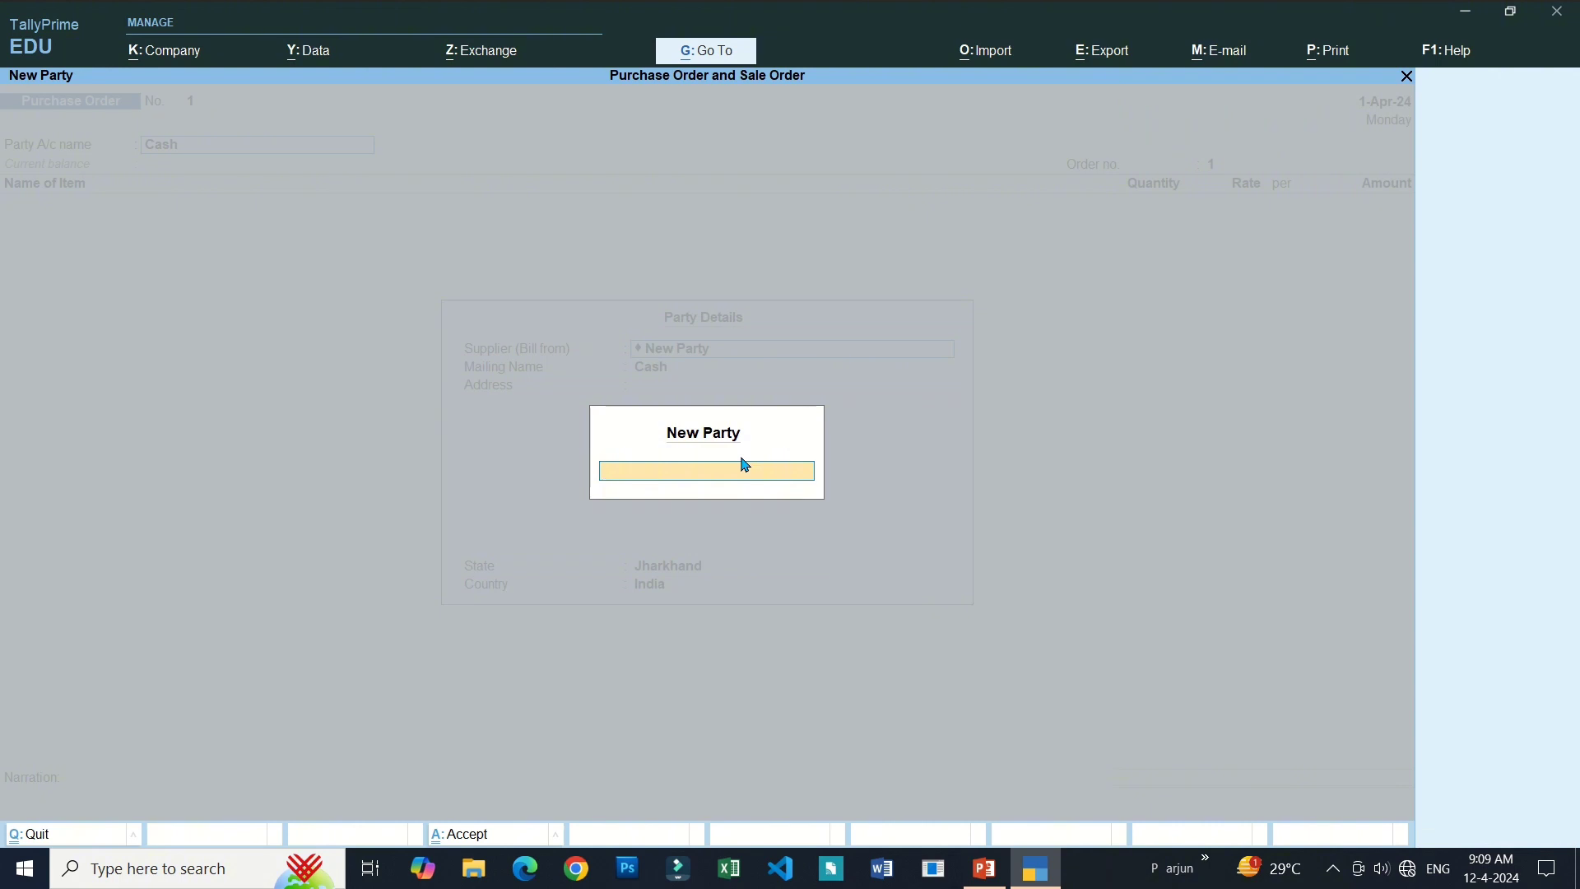
key(Return)
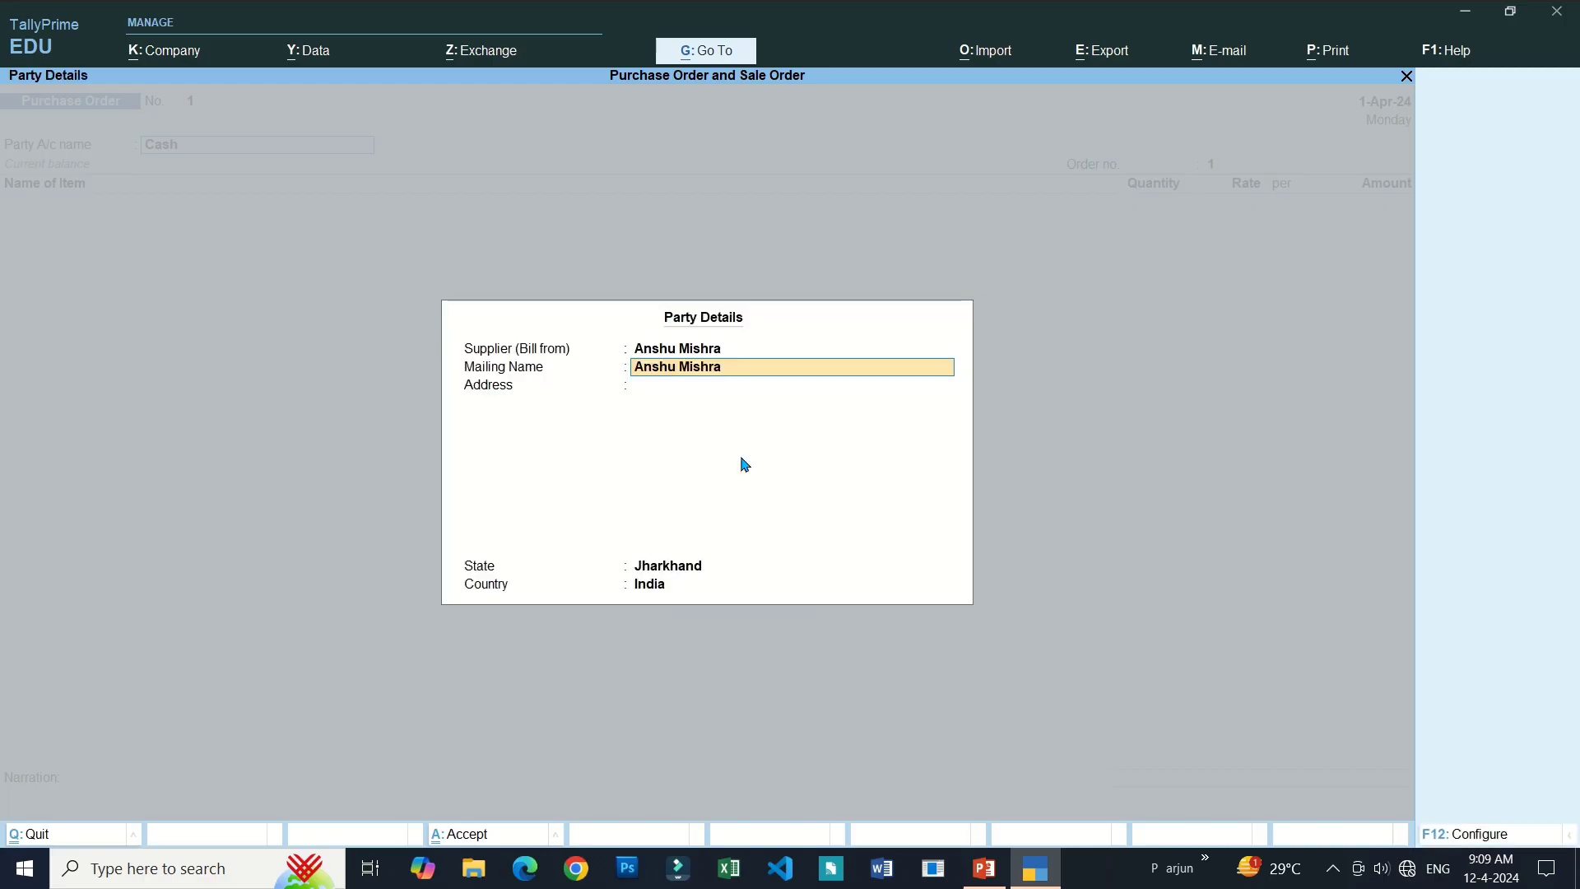
key(Return)
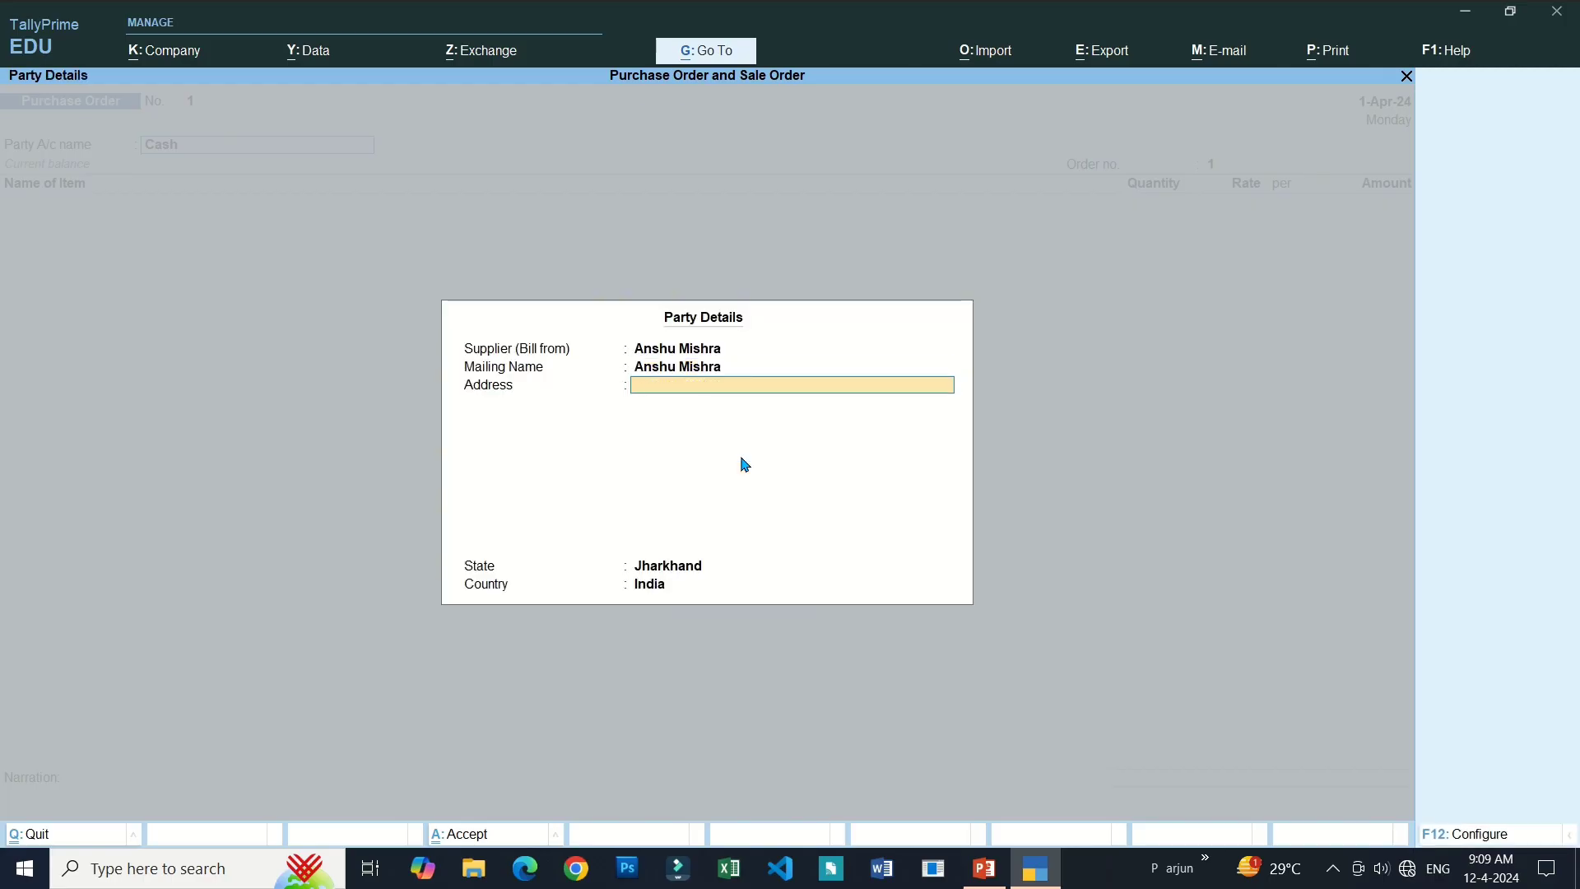
Enter five filler address lines and end the address with a blank line.
text(Gfdgfd)
key(Return)
text(Gdfgd)
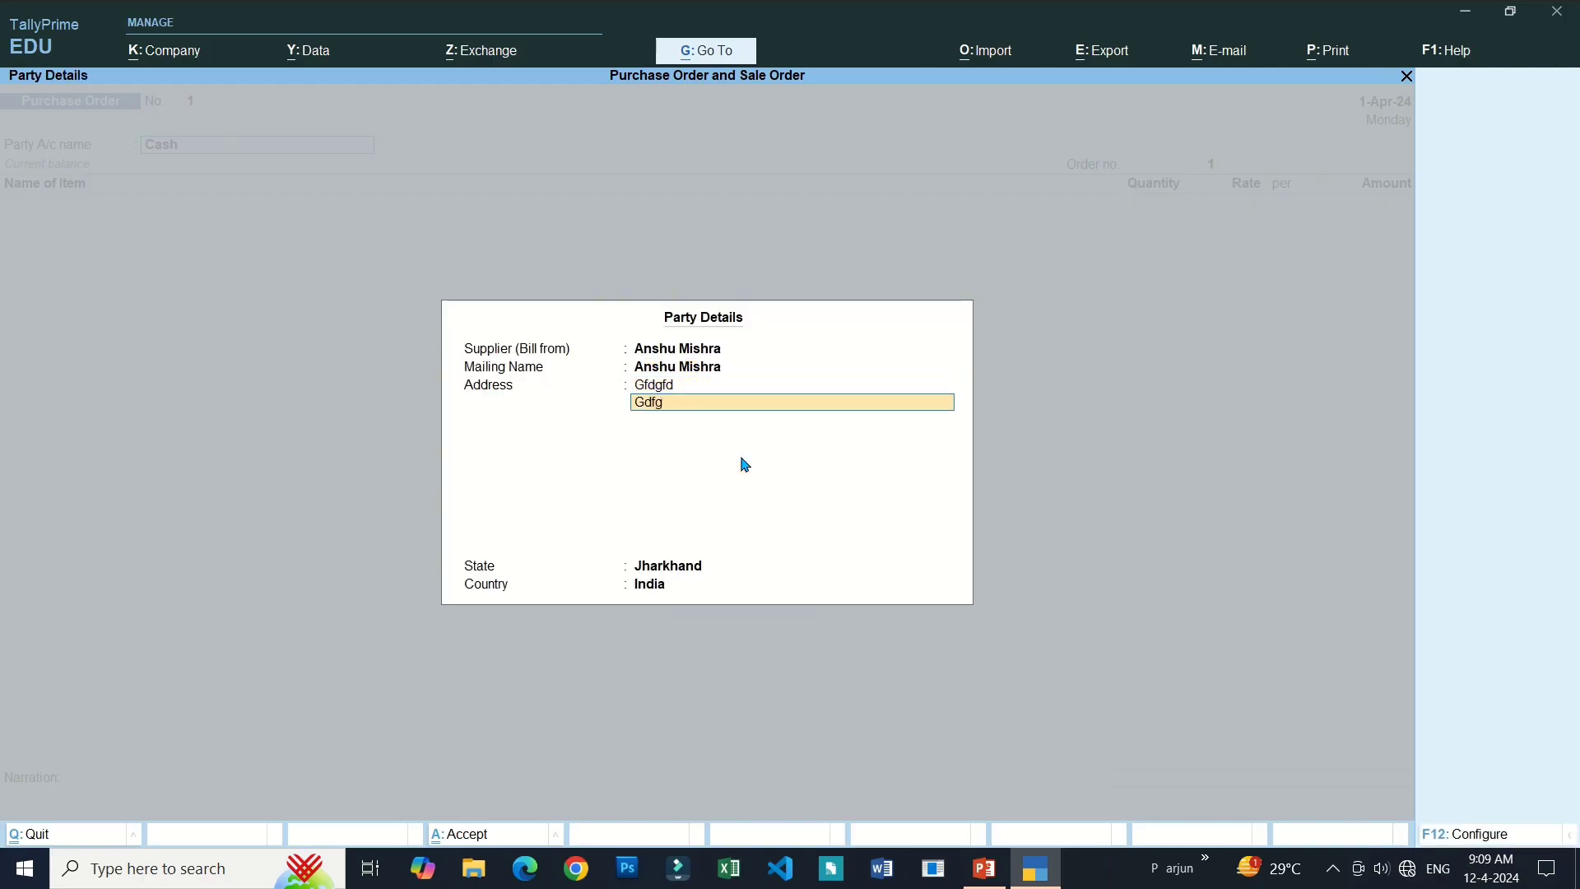
key(Return)
text(Gg)
key(Return)
text(Fdgdf)
key(Return)
text(Gfd)
key(Return)
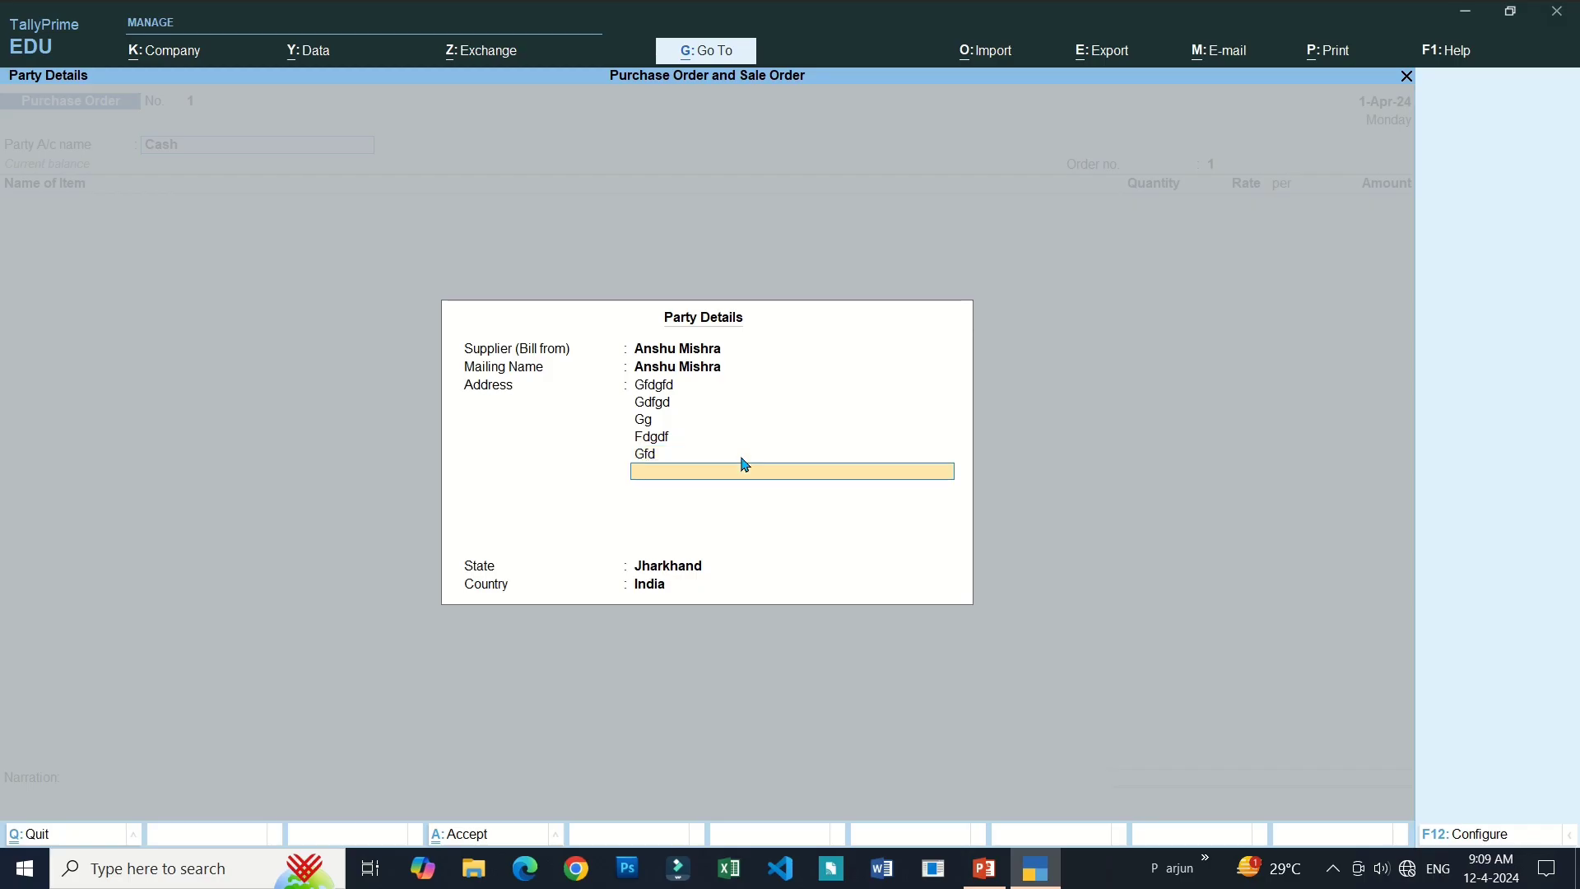
key(Return)
key(Return)
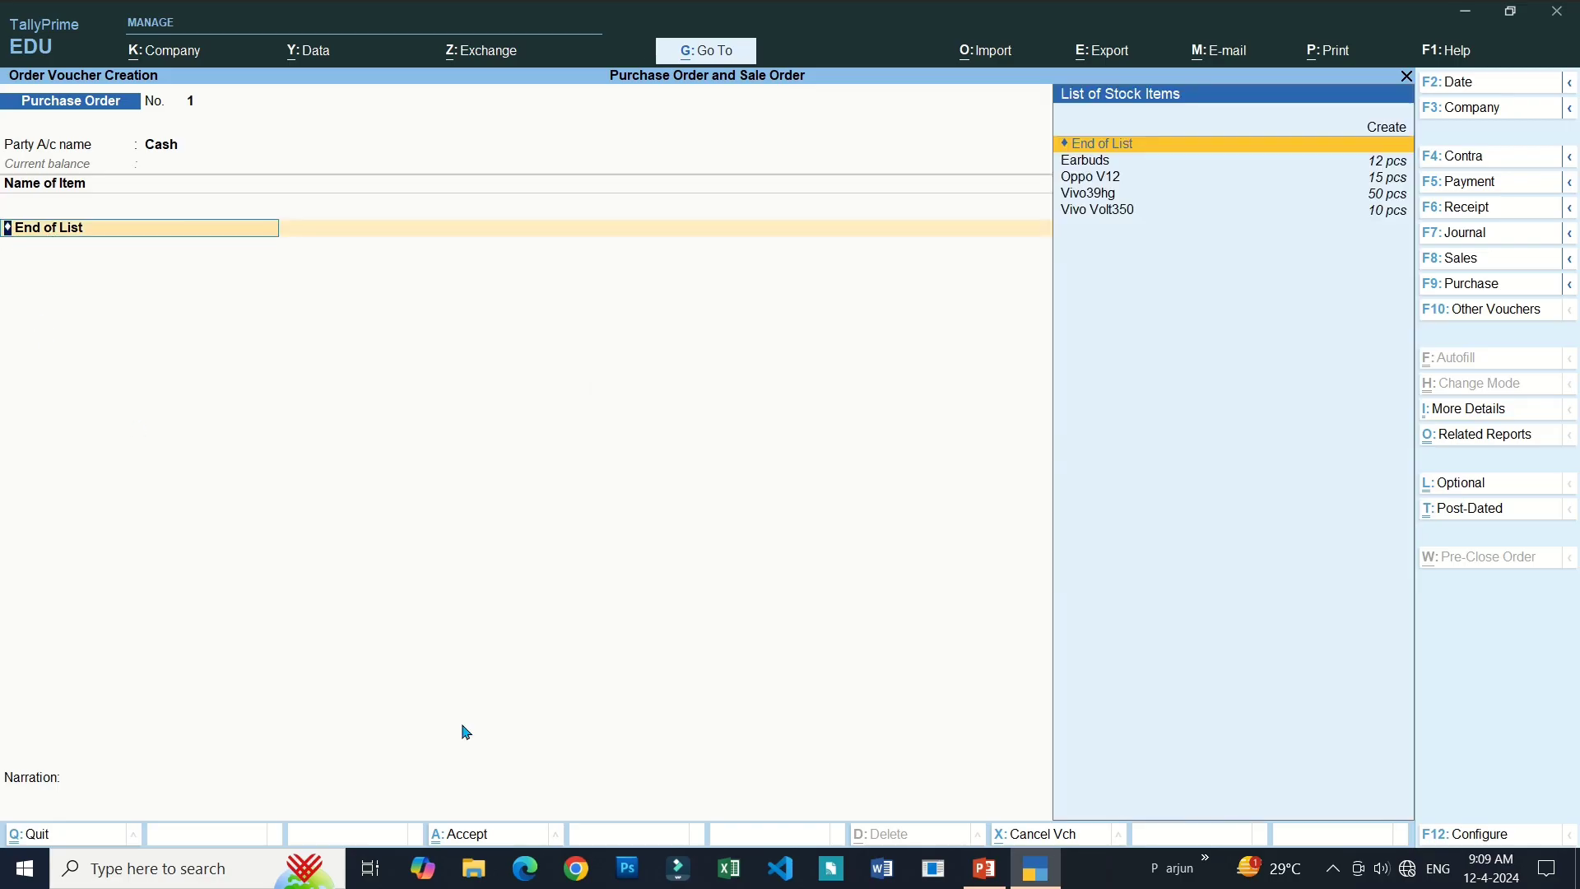
Add 20 Earbuds at 50.00 to the order, posting the 1,000.00 amount to Purchase.
key(Down)
key(Down)
key(Down)
key(Down)
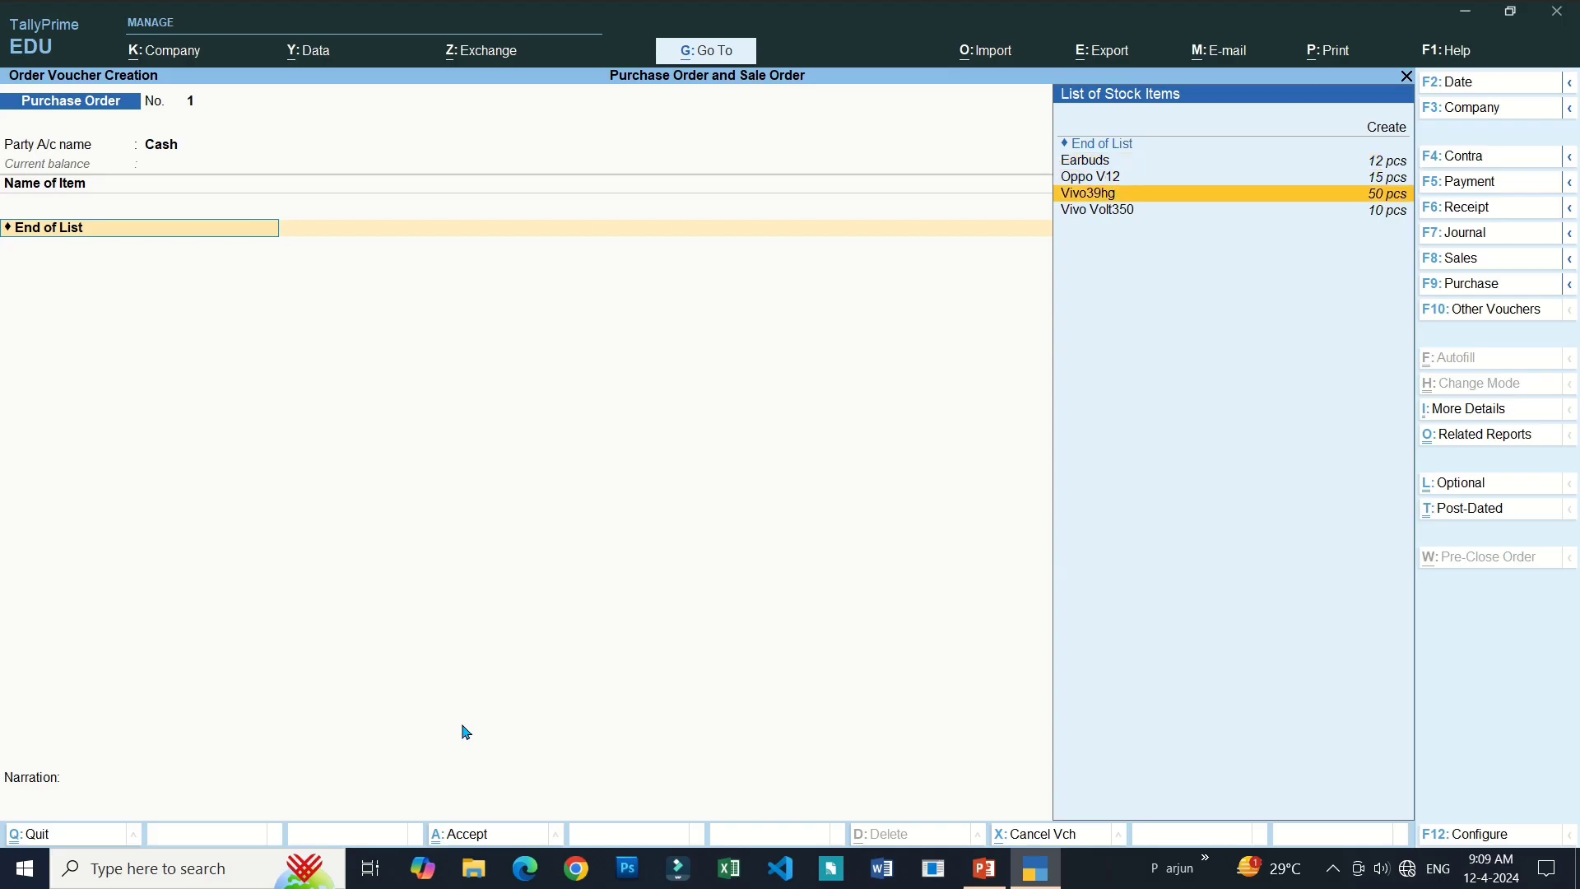
key(Up)
key(Up)
key(Up)
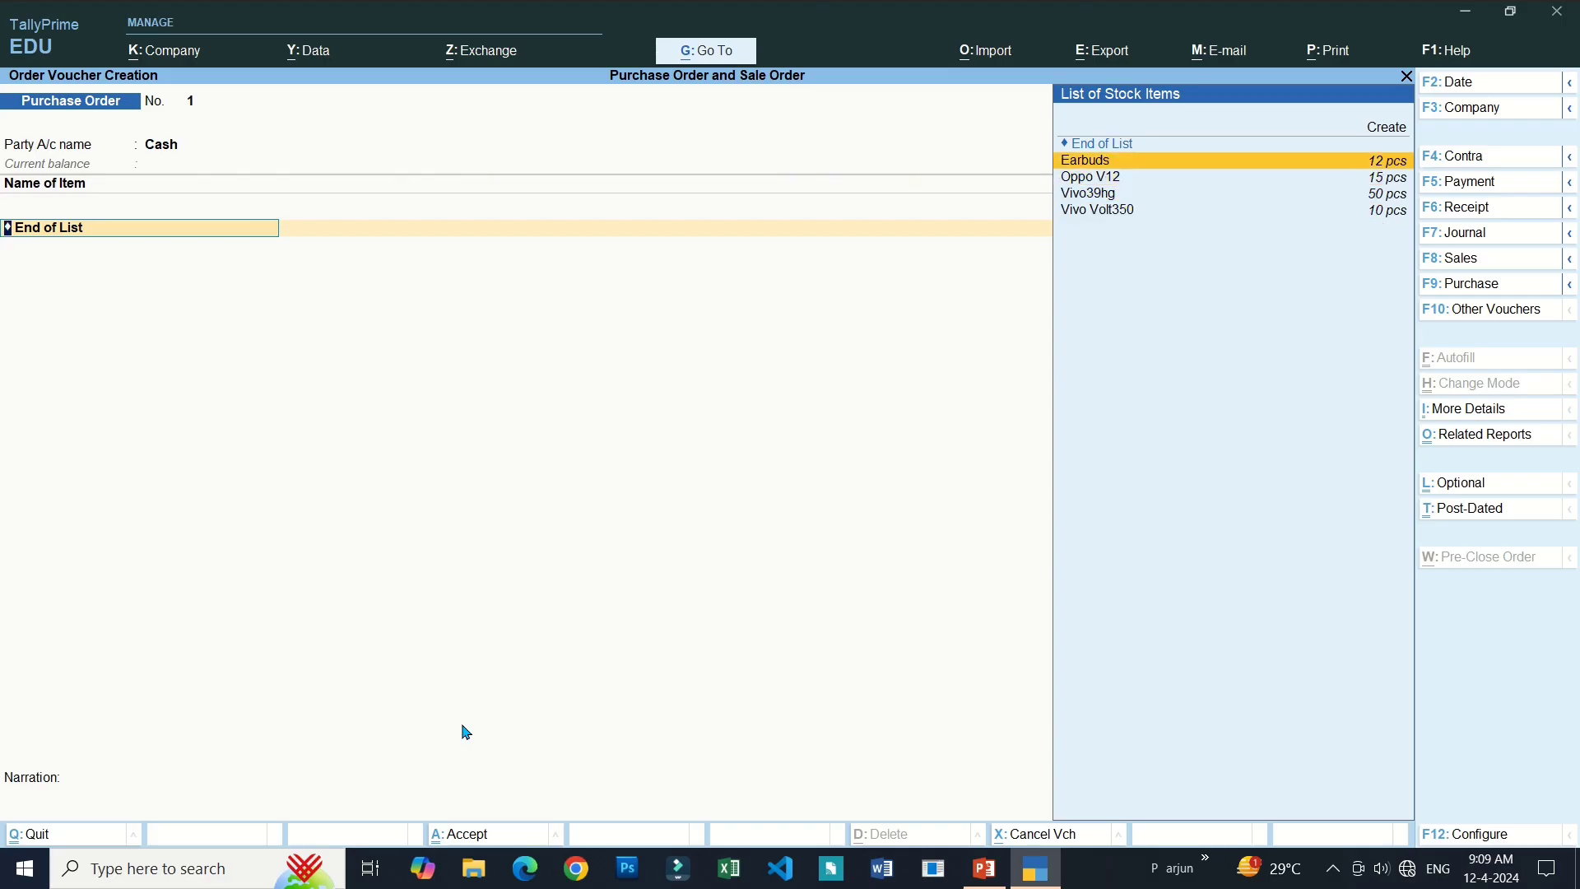
key(Down)
key(Down)
key(Down)
key(Up)
key(Up)
key(Up)
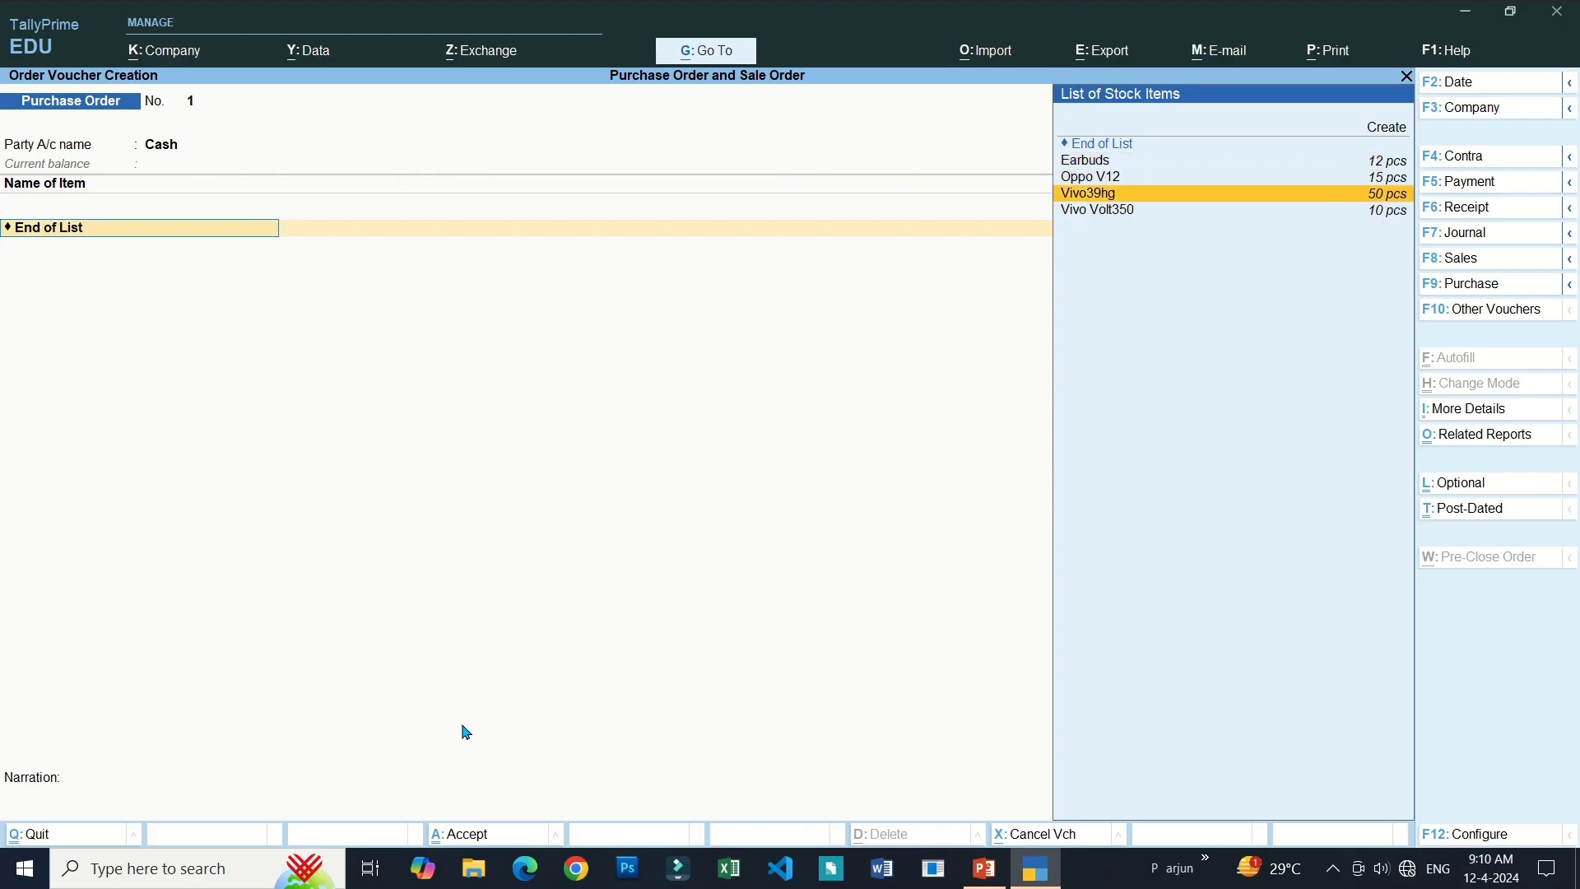
key(Down)
key(Down)
key(Down)
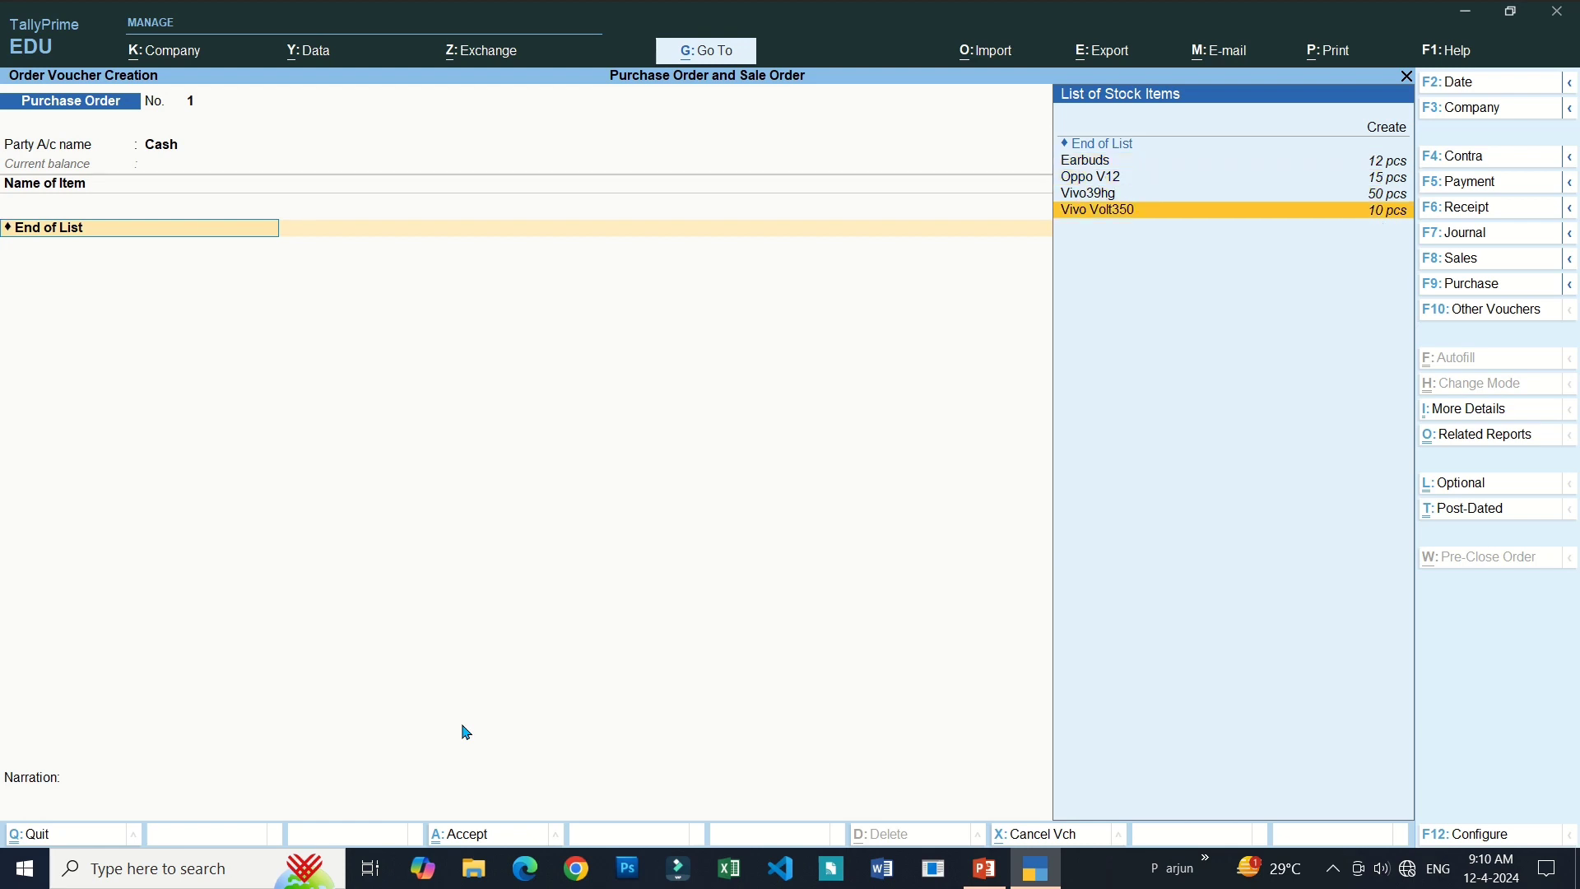
key(Up)
key(Up)
key(Up)
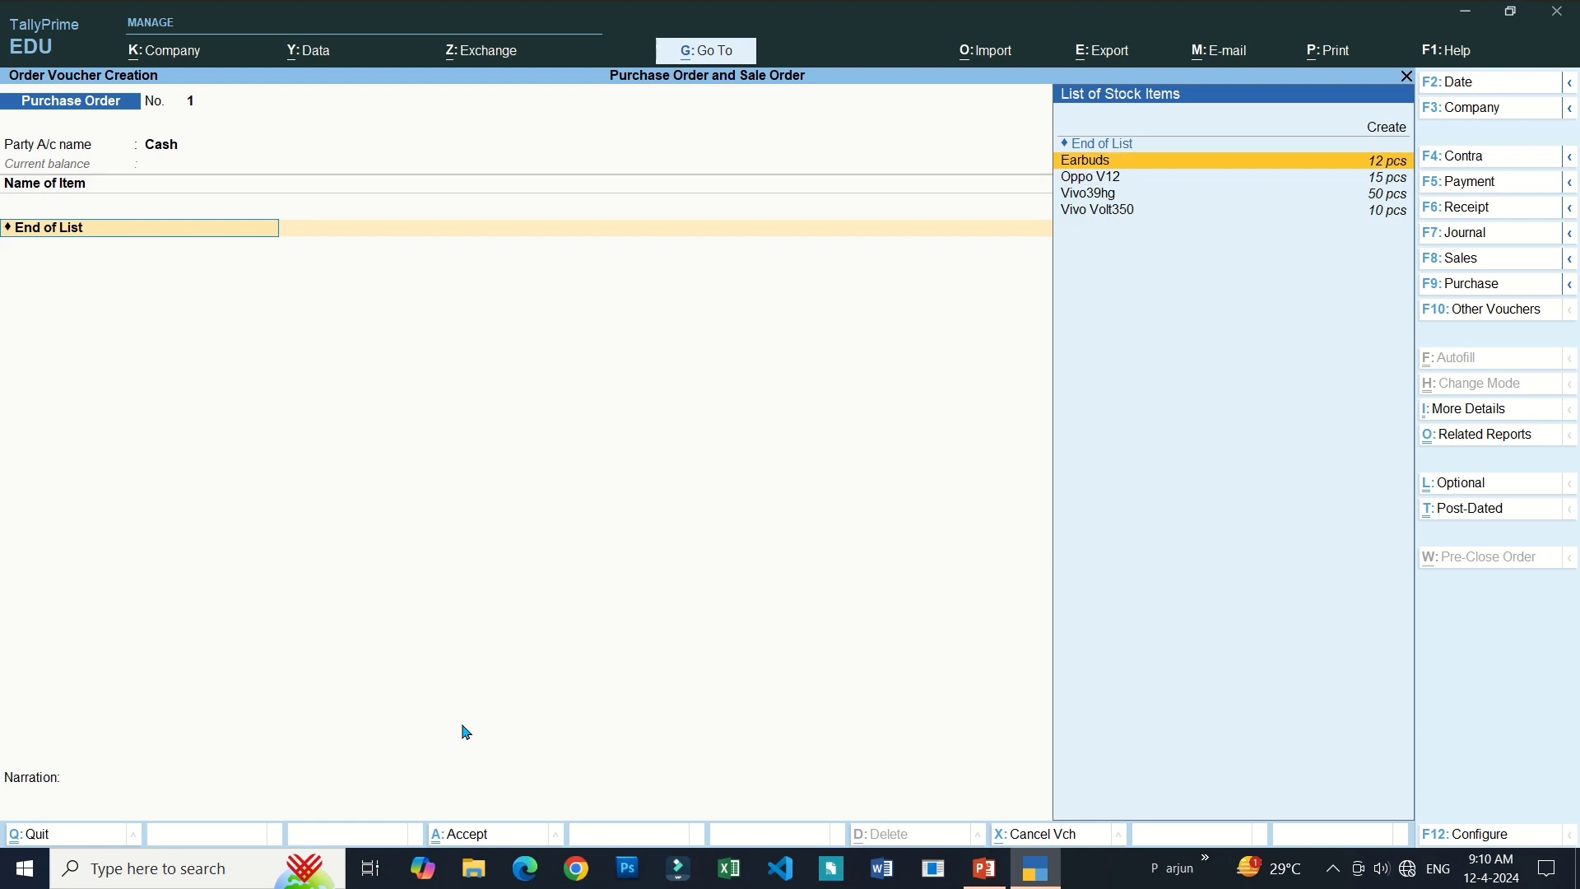
key(Return)
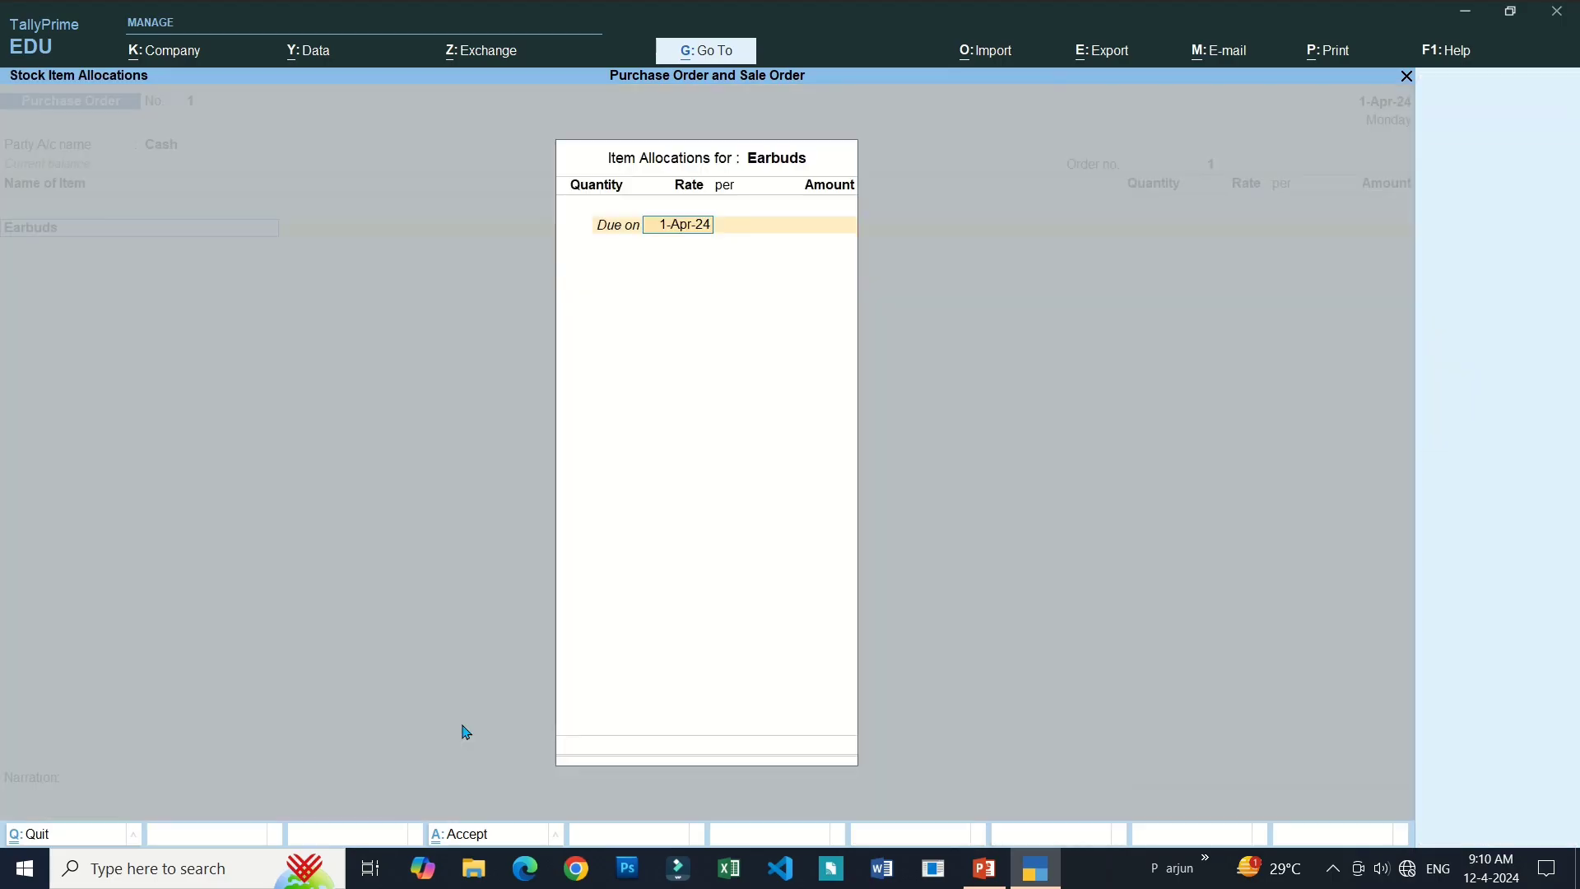
key(Return)
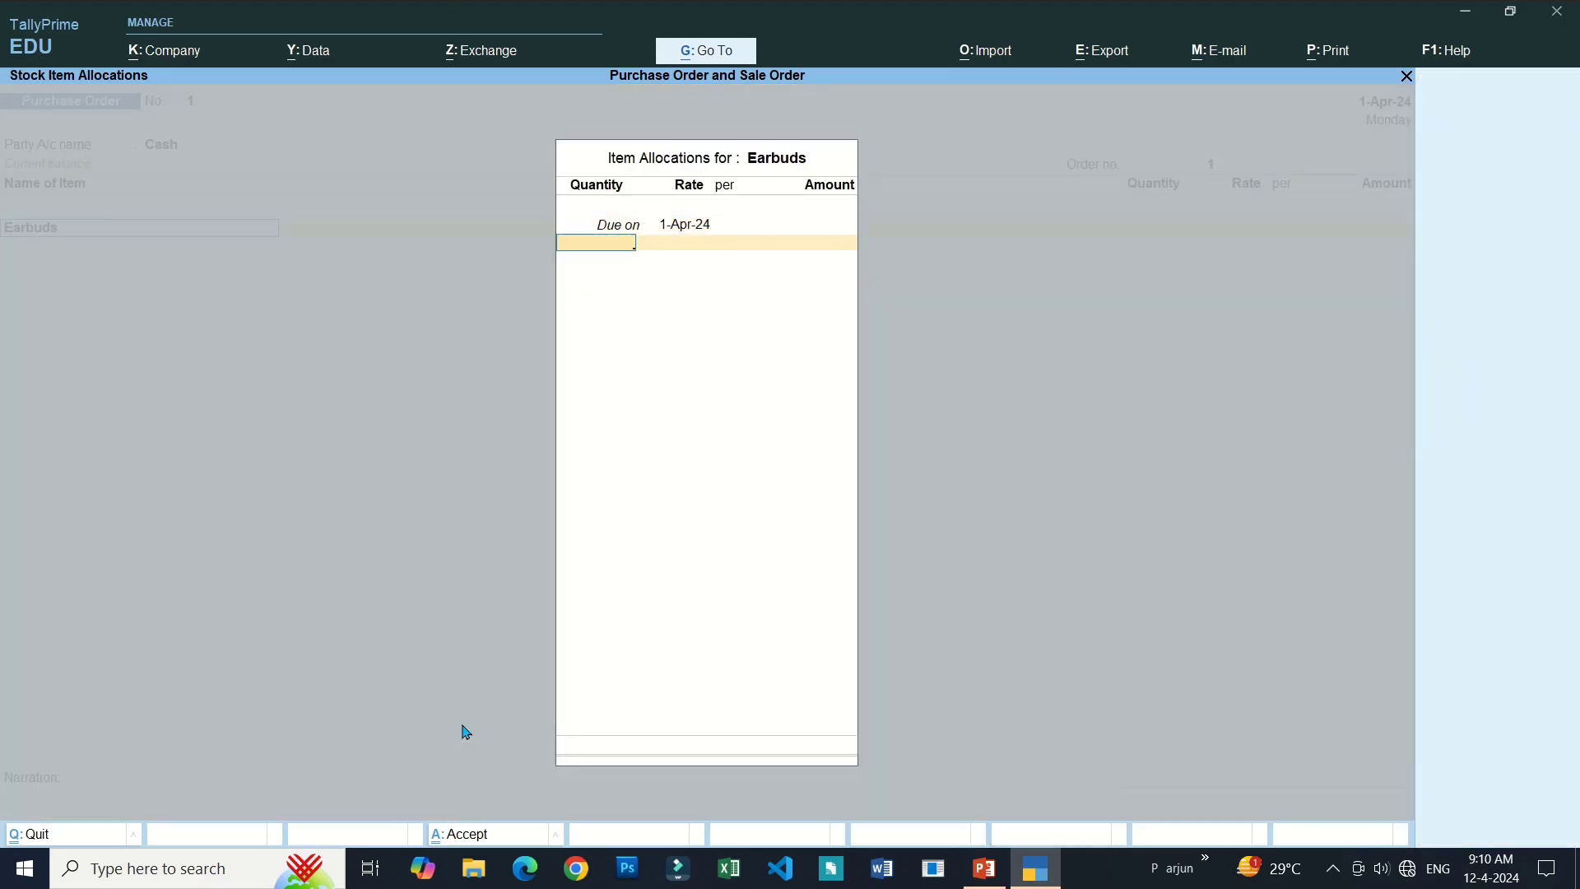
text(20)
key(Return)
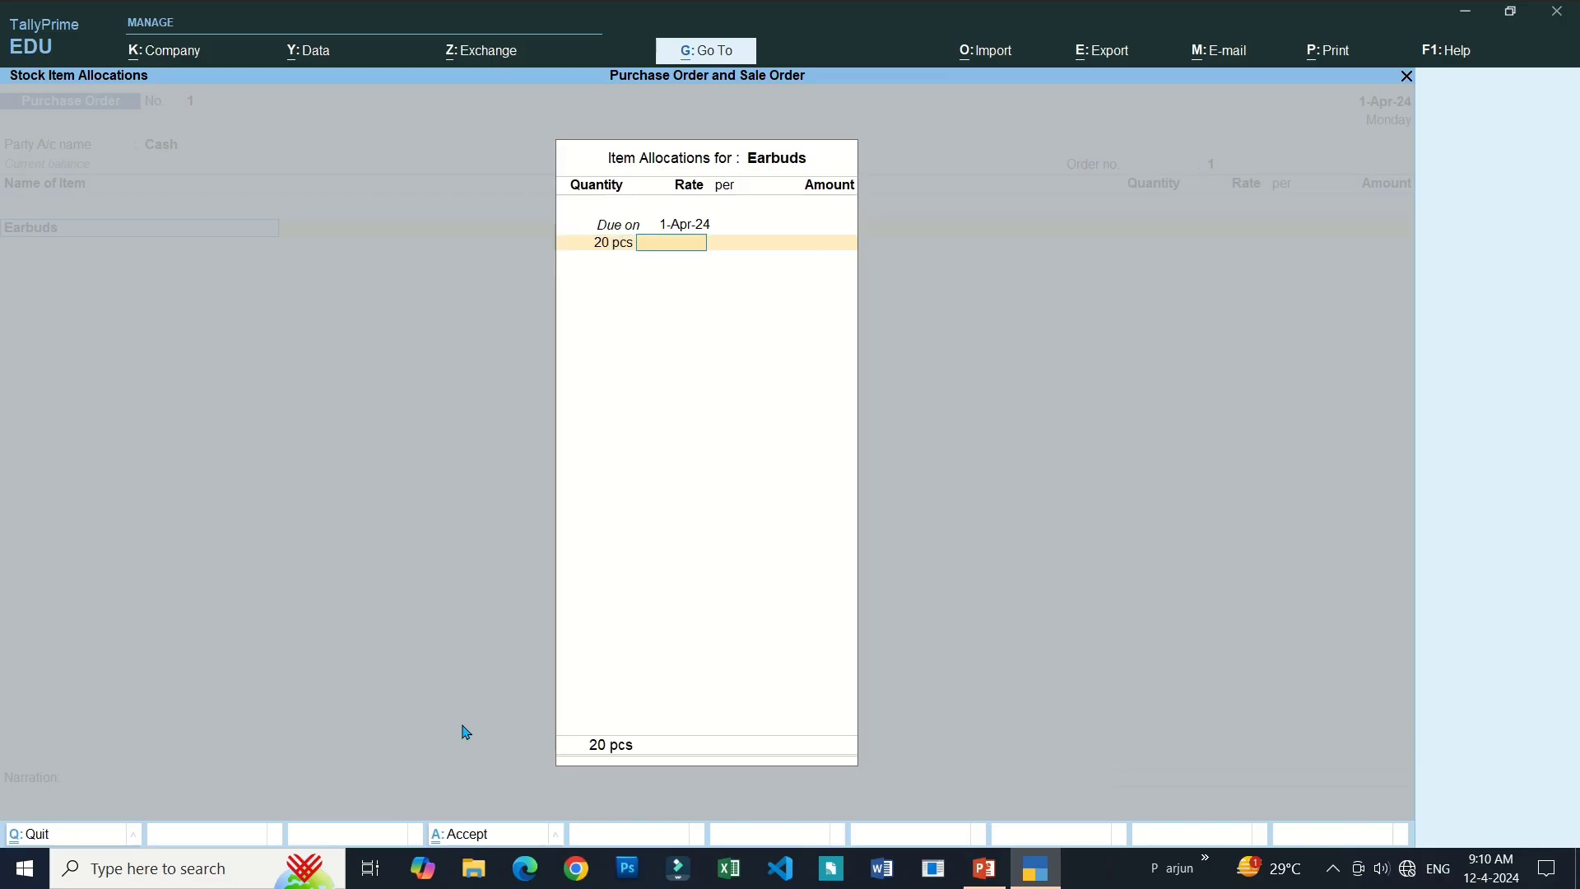
text(50)
key(Return)
key(Return)
key(Return)
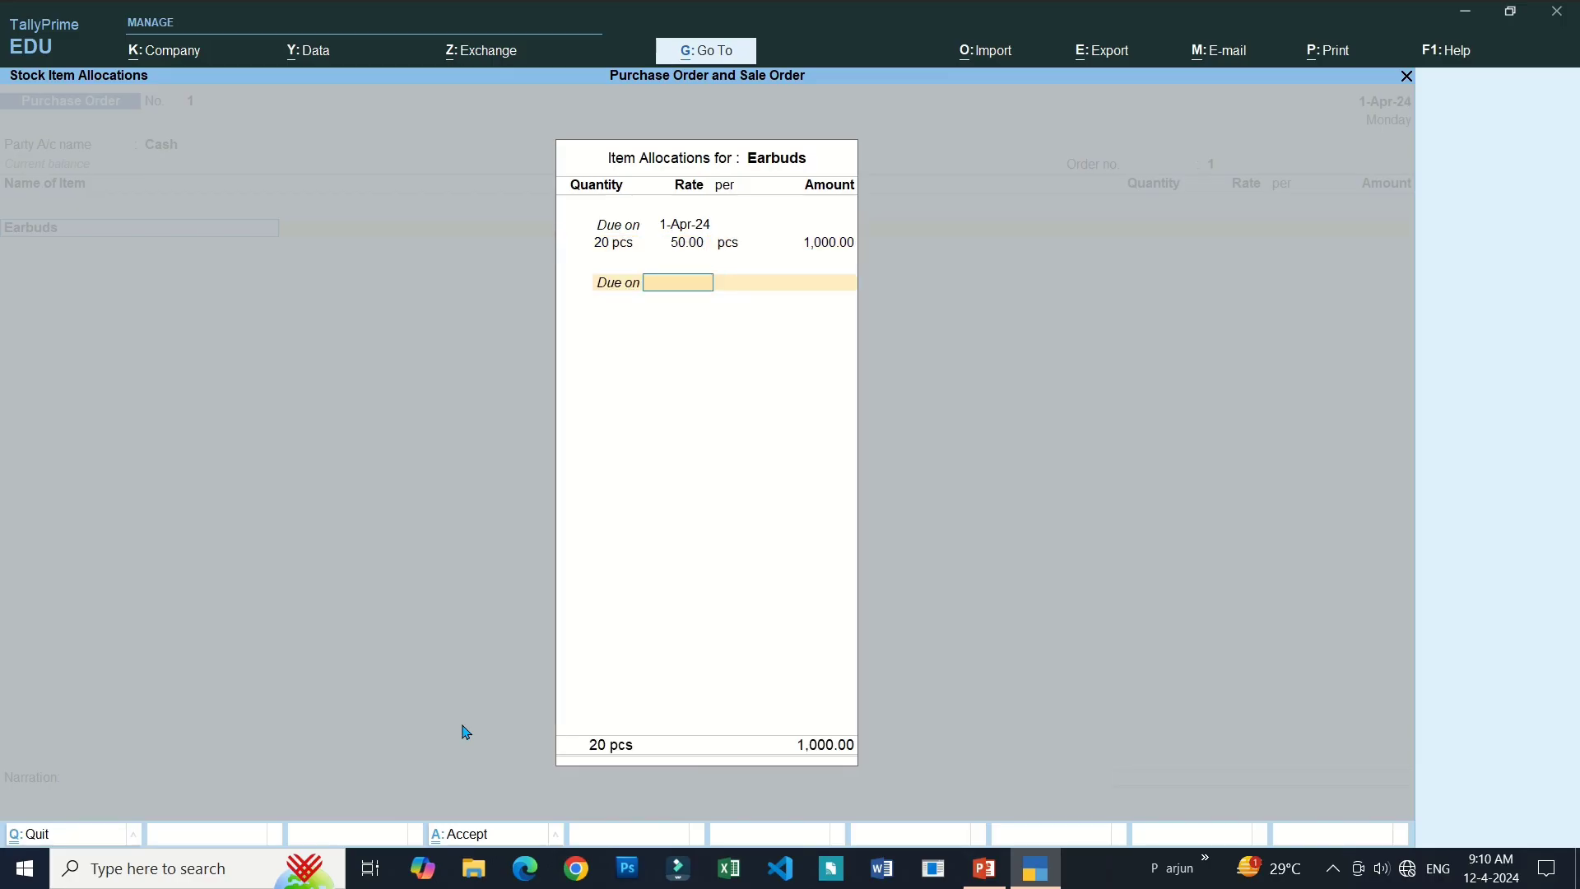
key(Return)
key(Return)
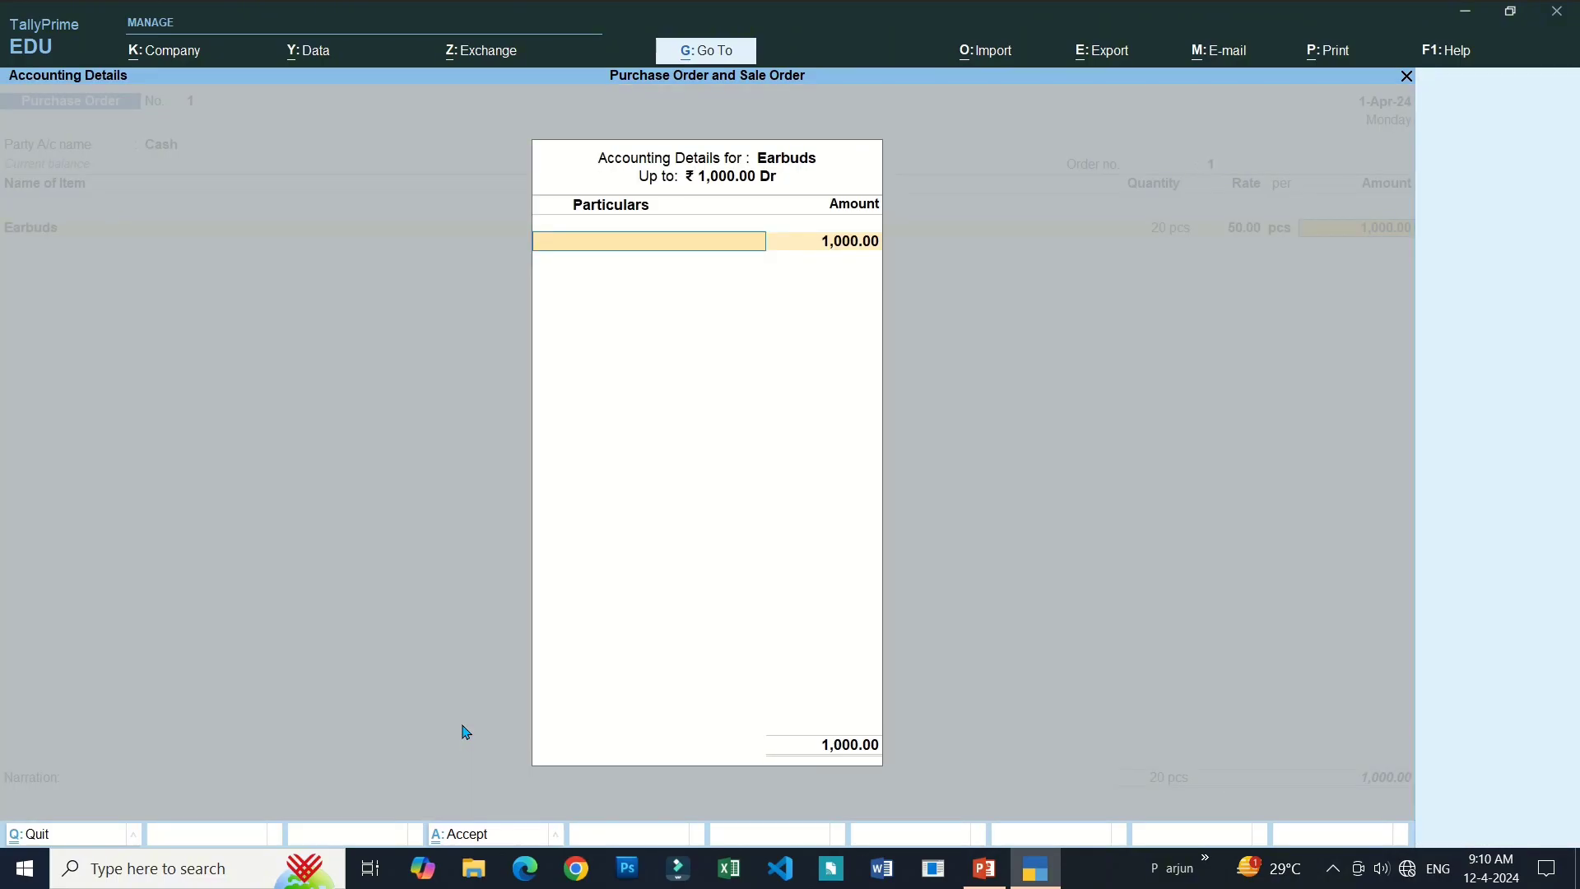
text(P)
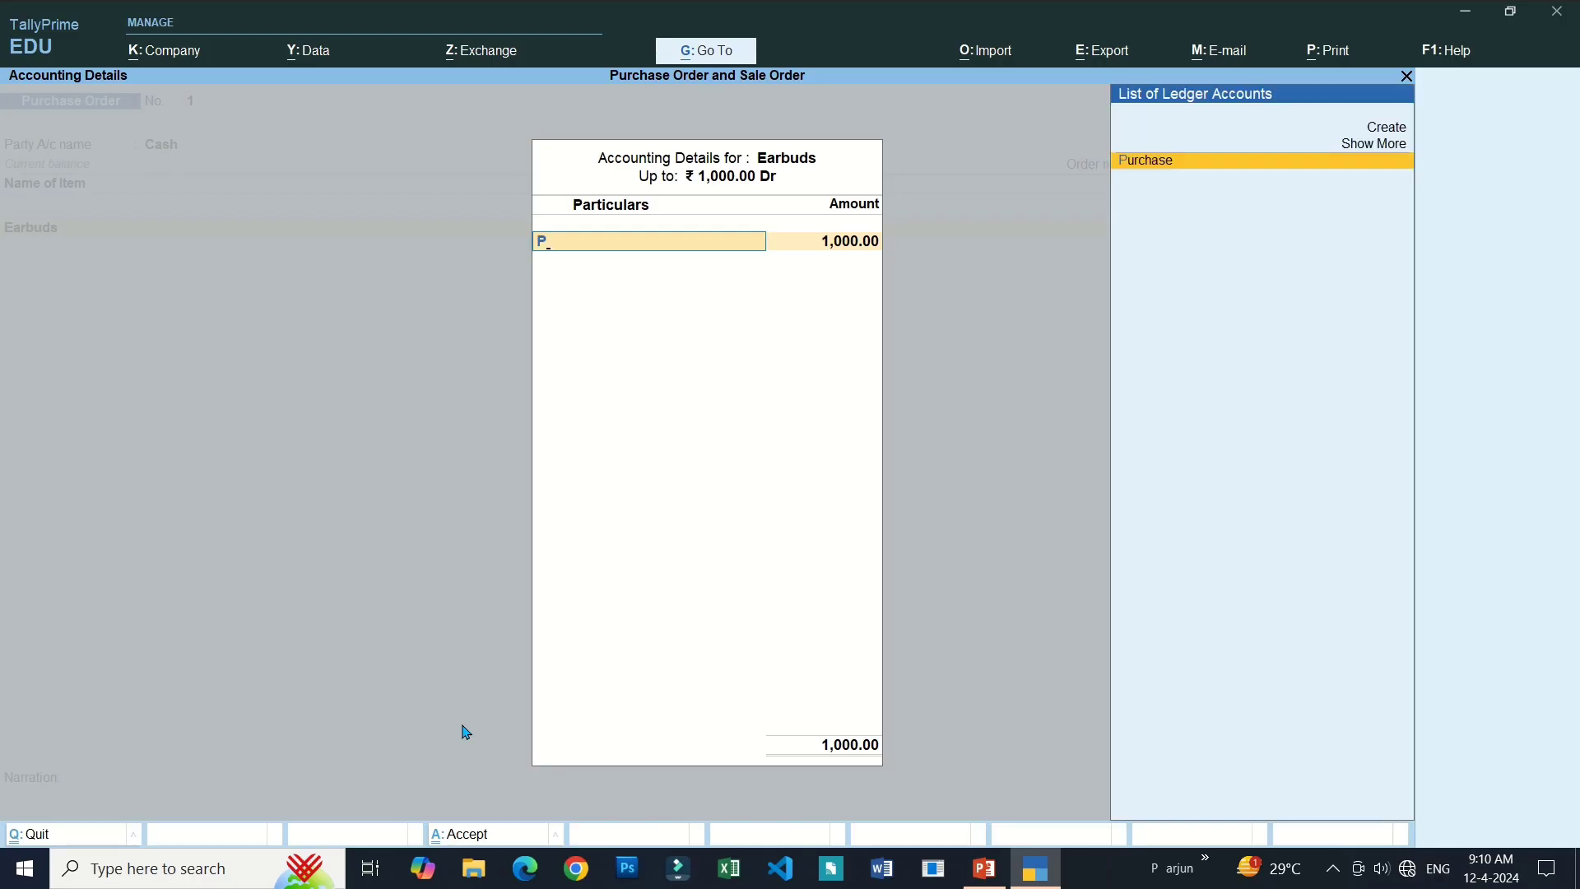
key(Return)
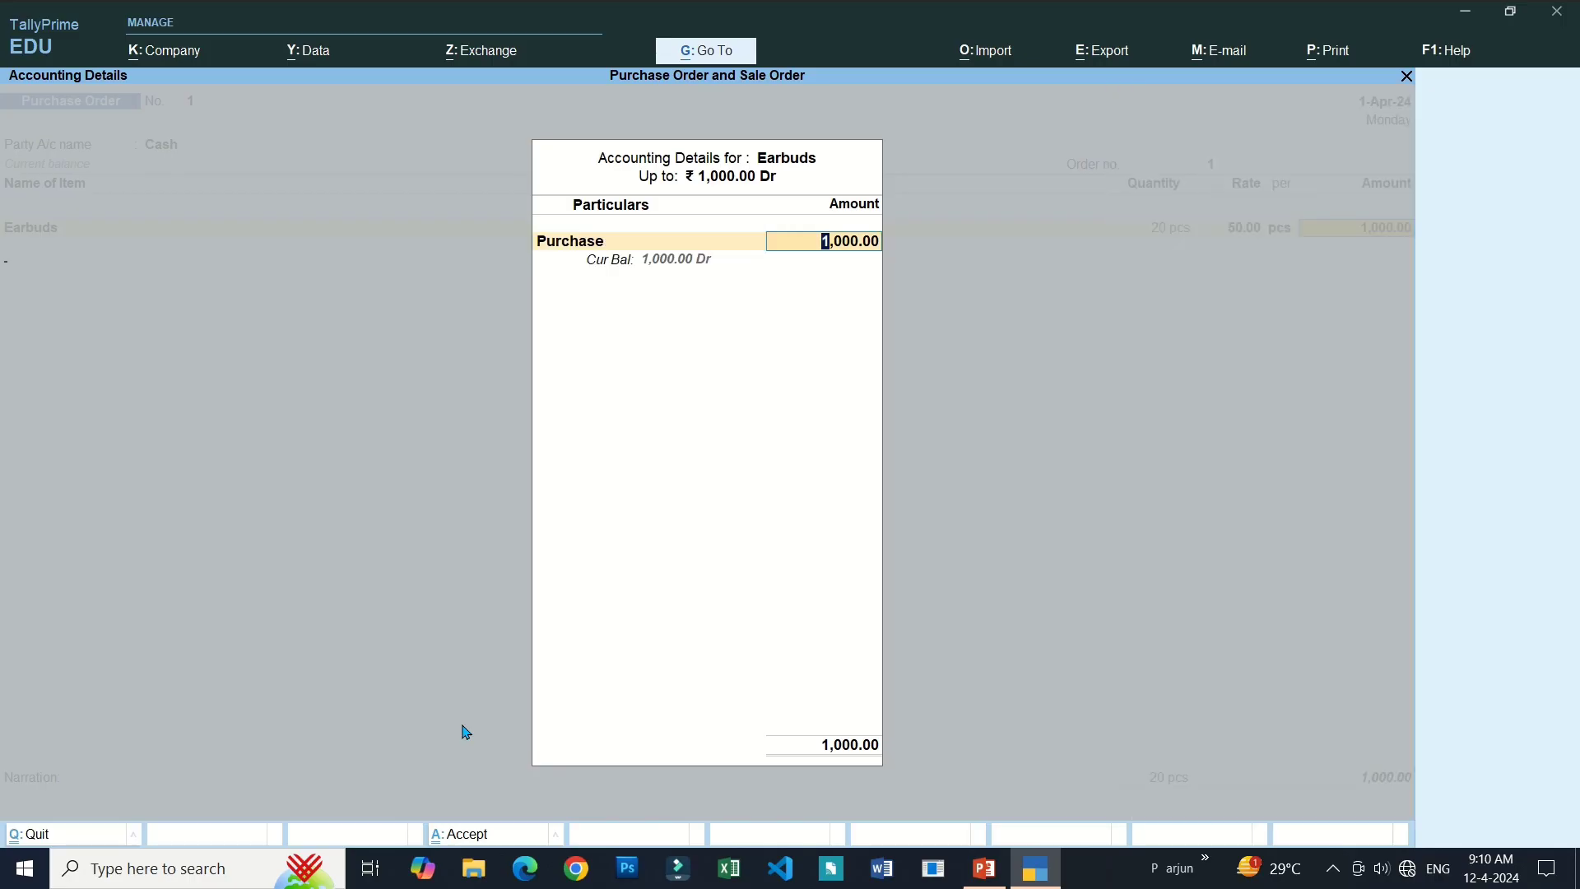
key(Return)
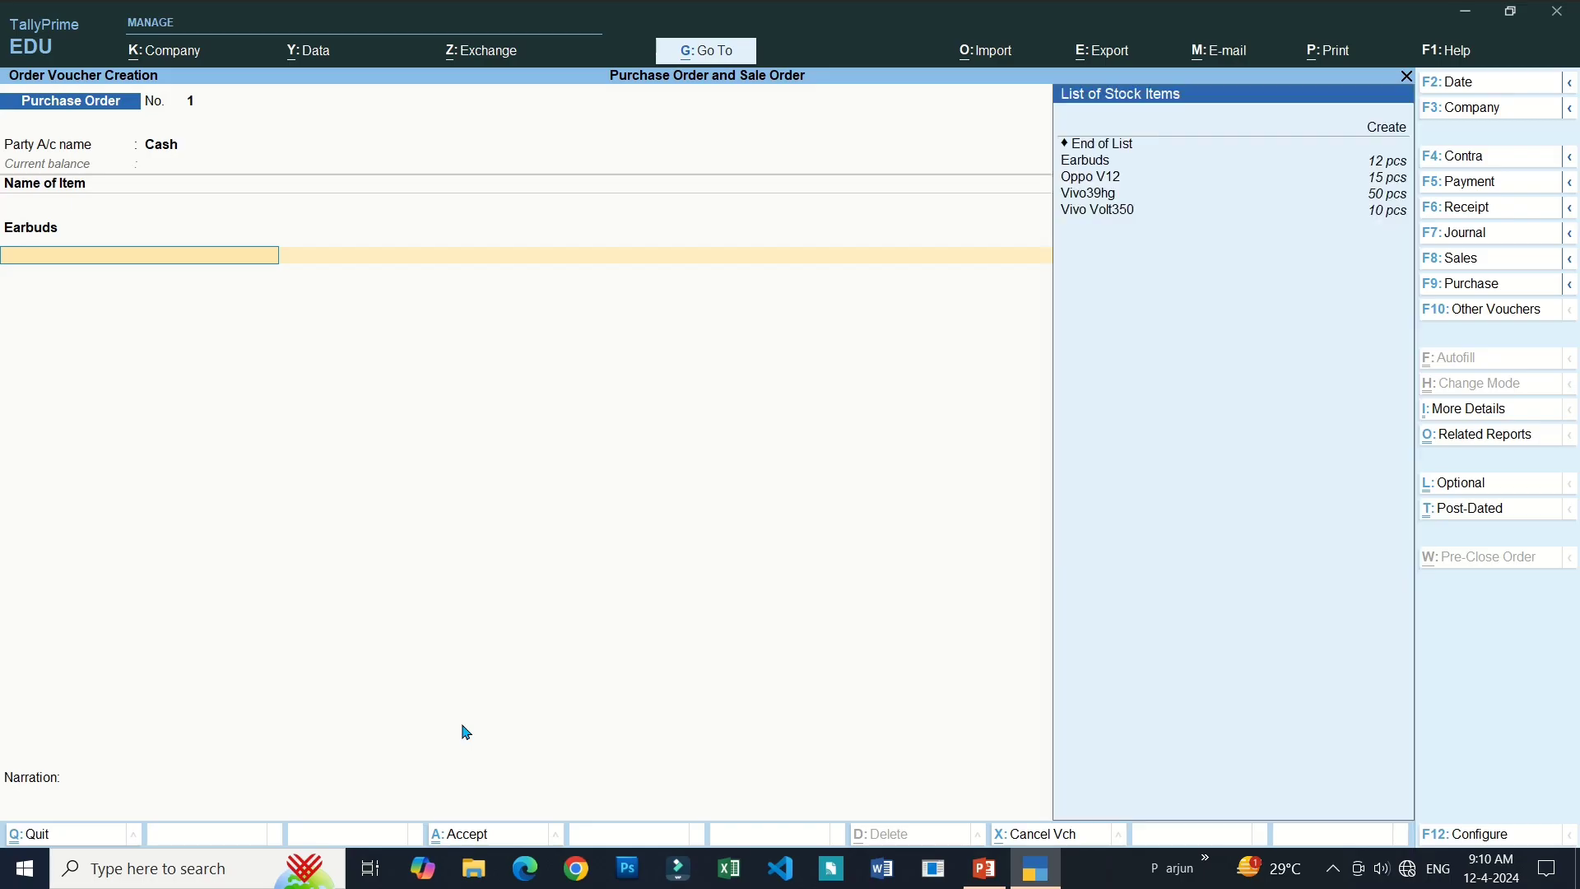
Add 5 Vivo Volt350 at 250.00, also posted to the Purchase ledger.
key(Down)
key(Down)
key(Down)
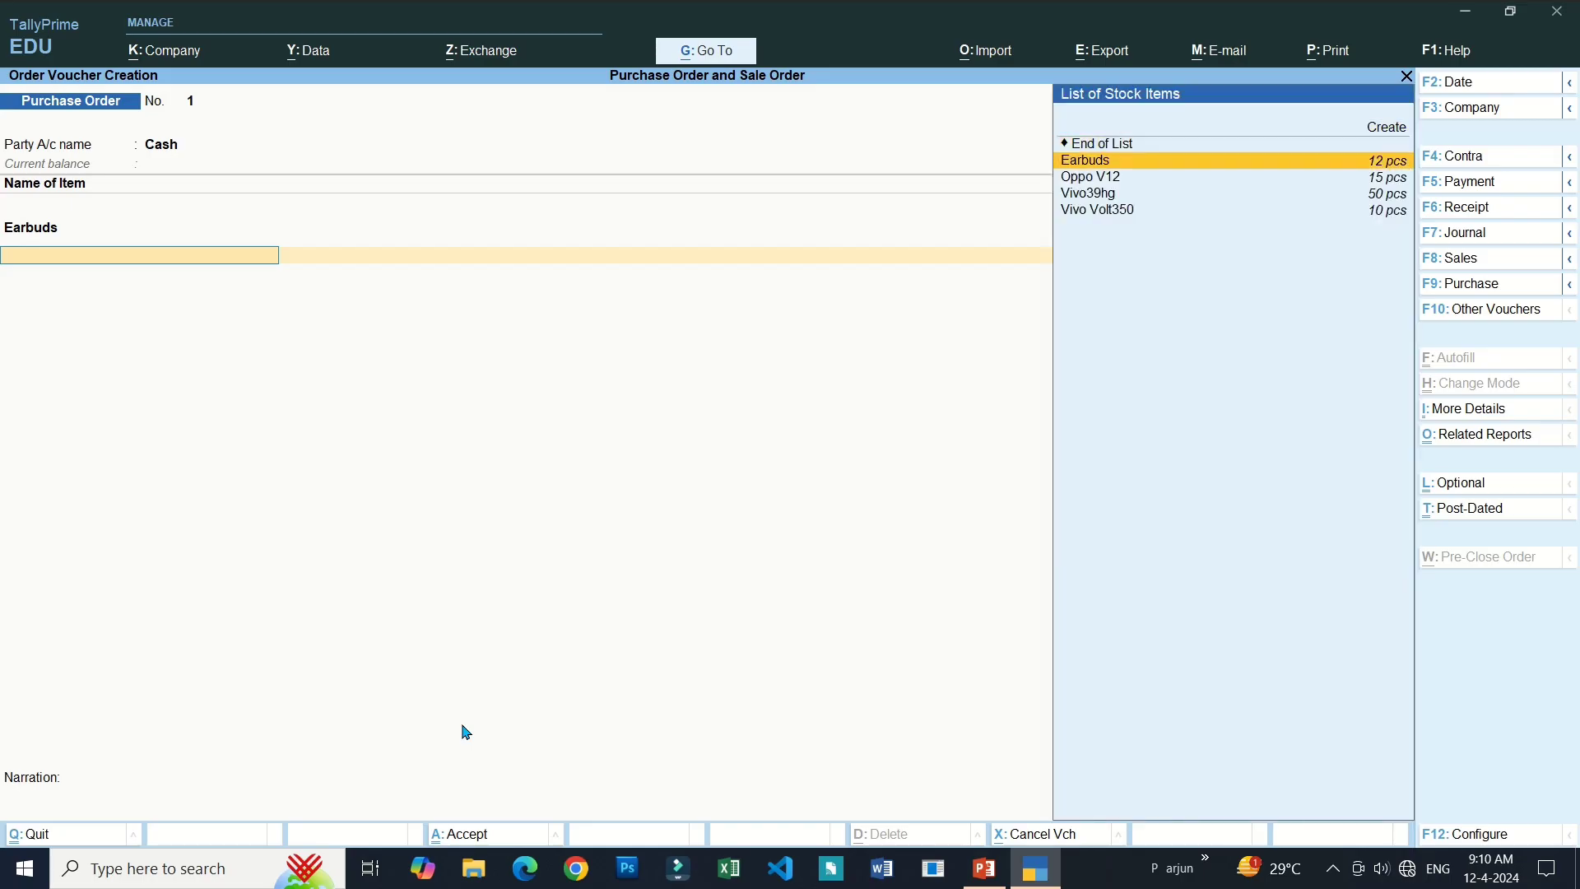
key(Down)
key(Down)
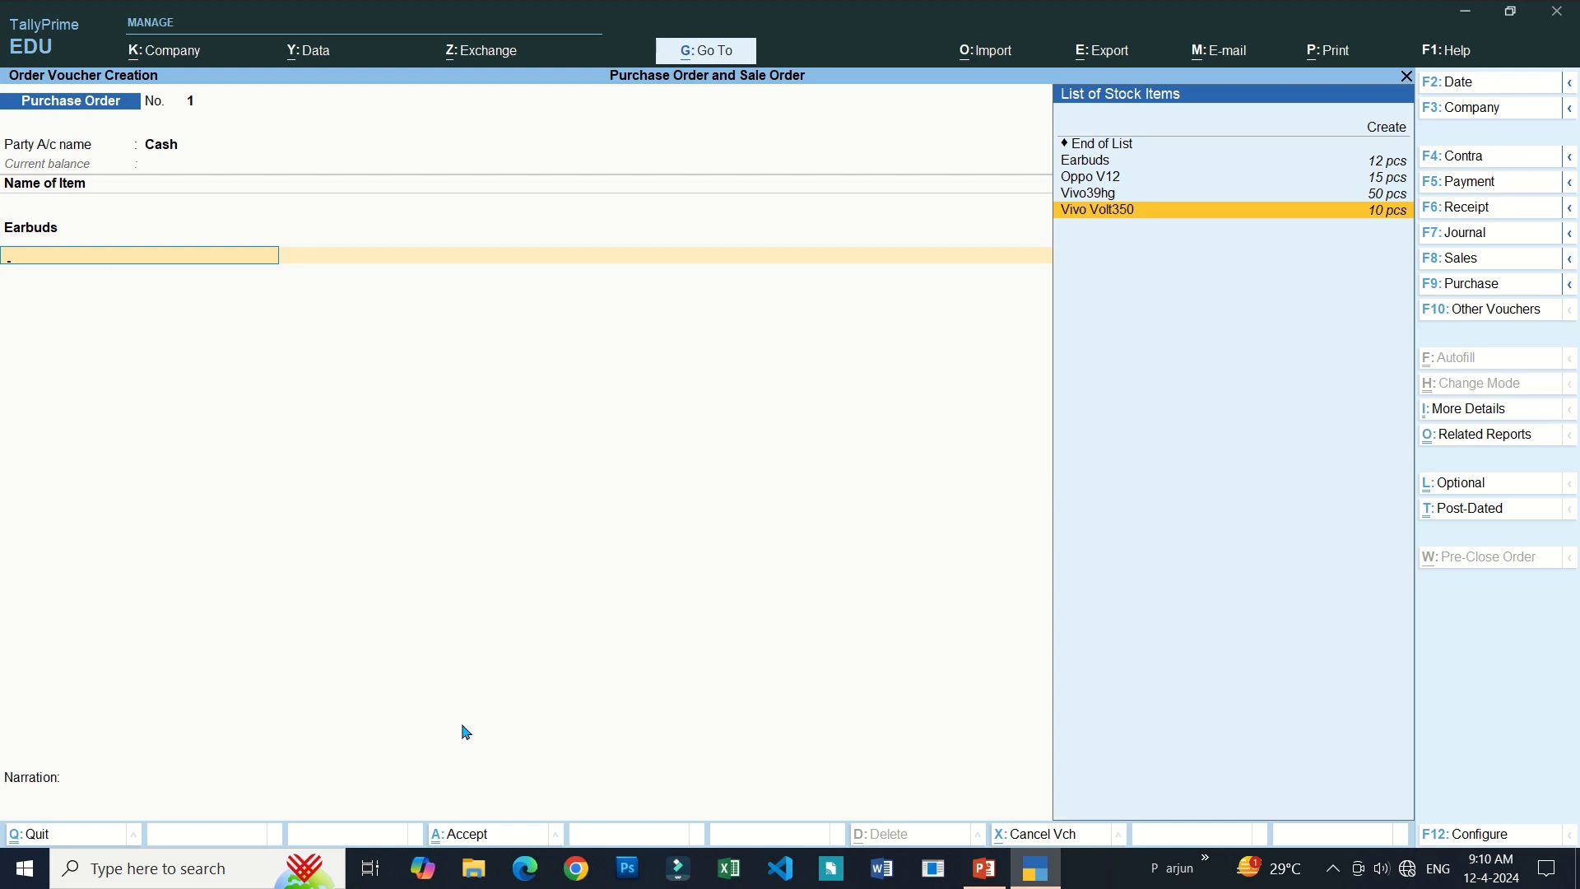
key(Return)
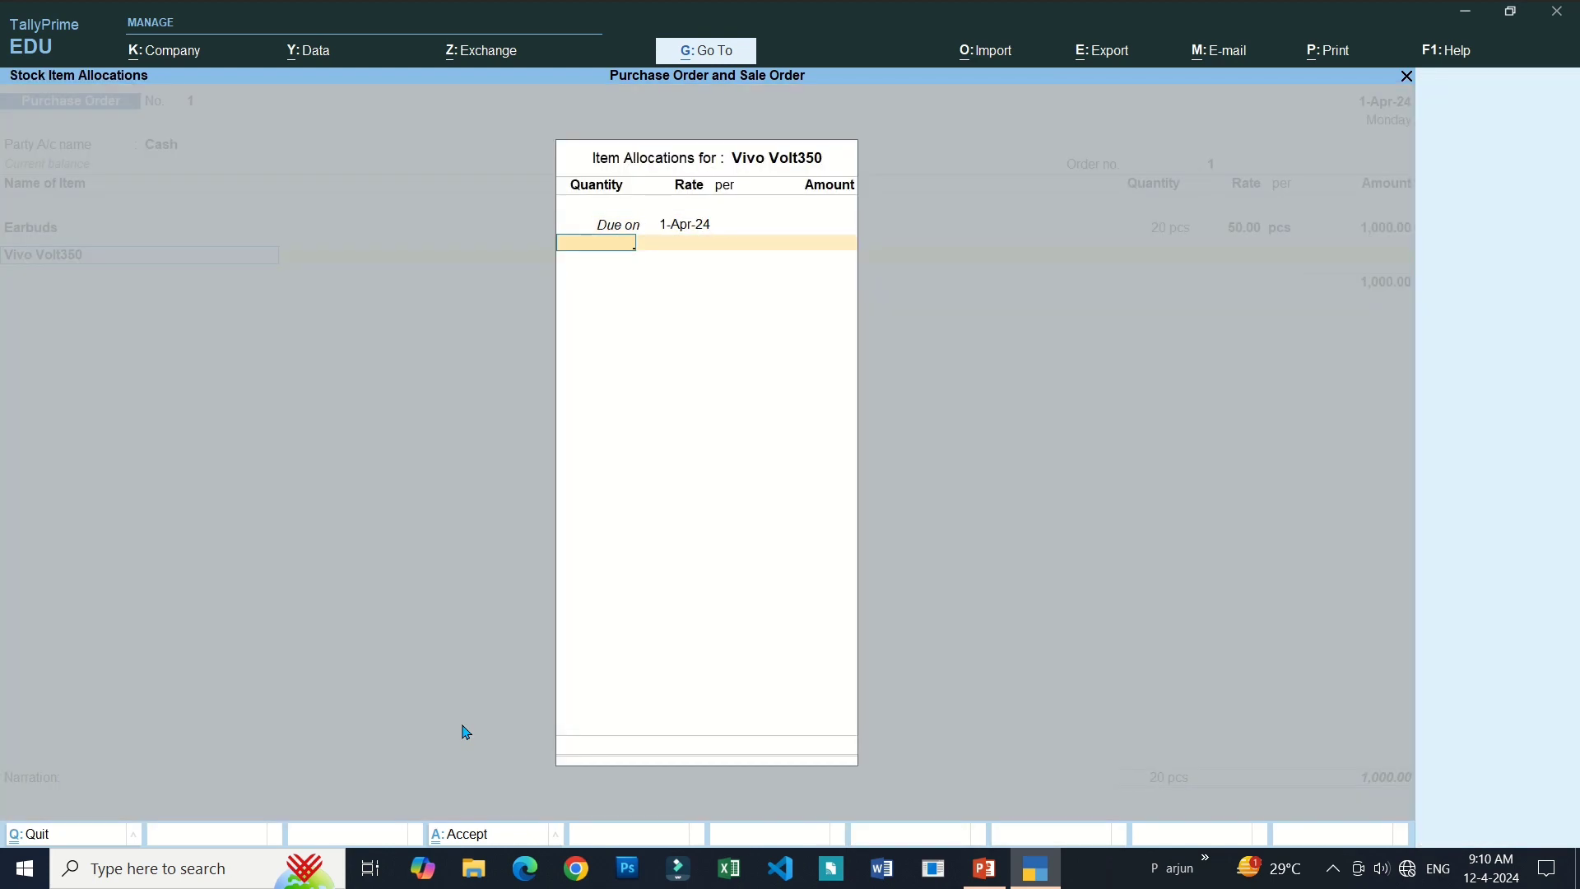
text(5)
key(Return)
text(2)
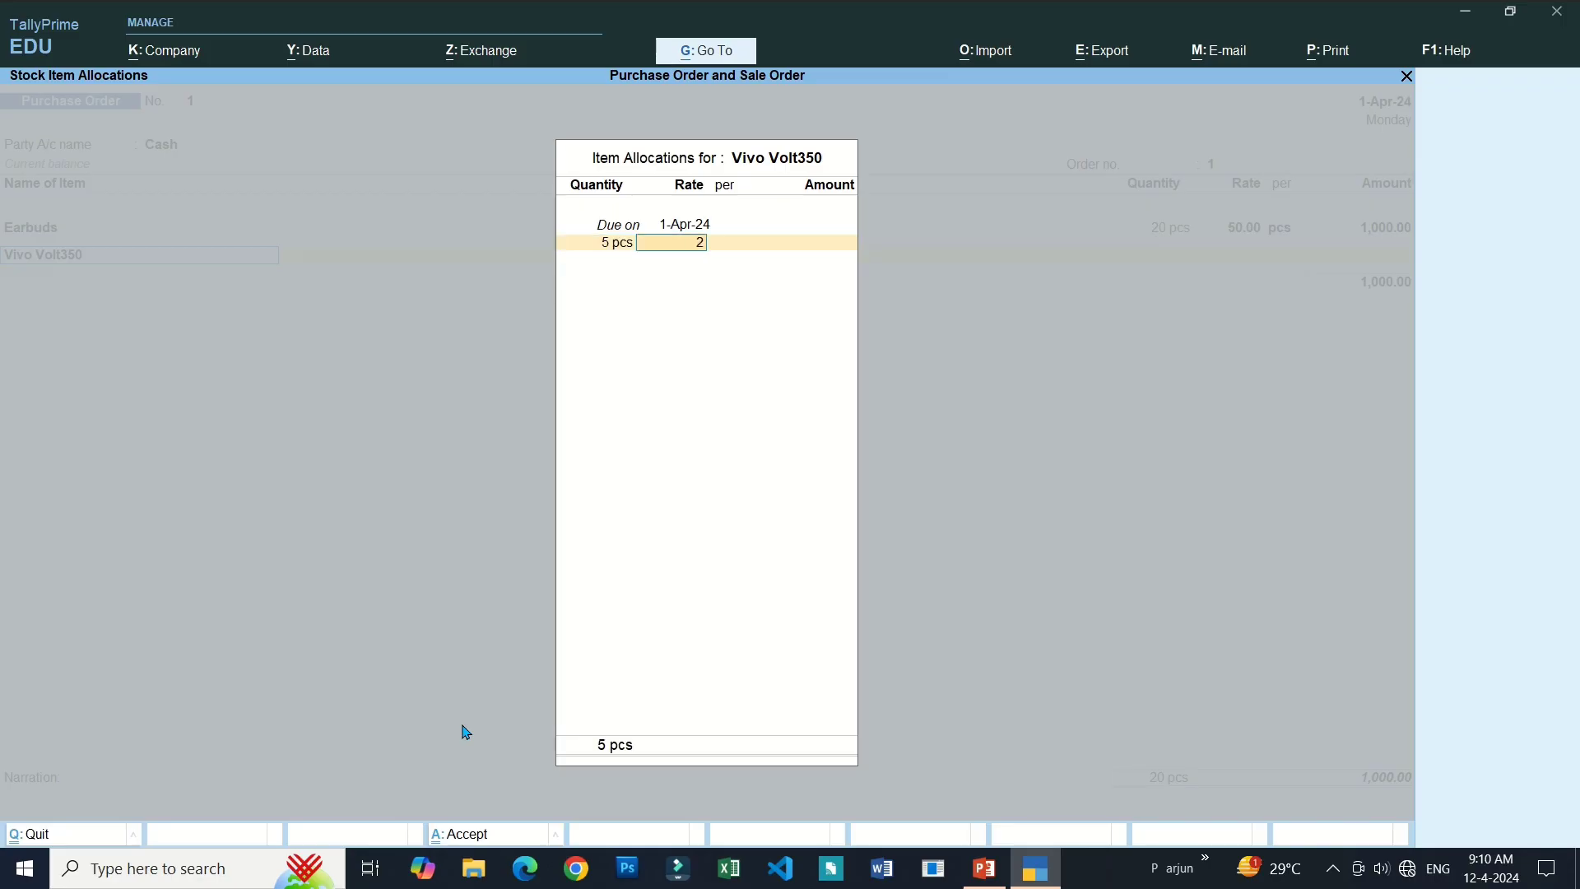
text(50)
key(Return)
key(Return)
key(Return)
key(Return)
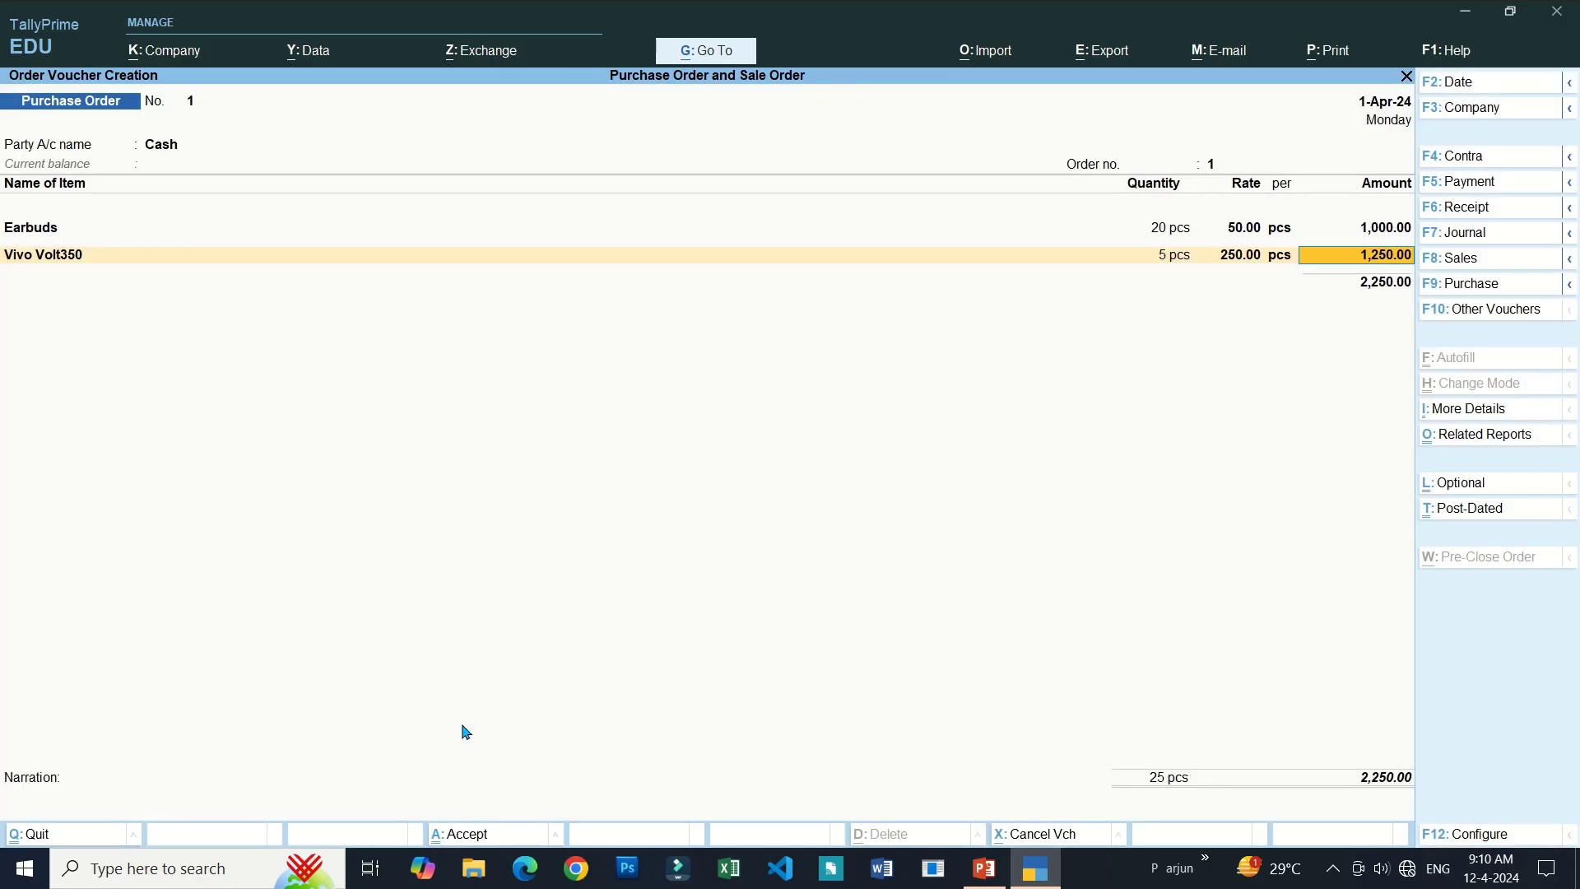
key(Return)
key(Return)
key(Return)
key(Return)
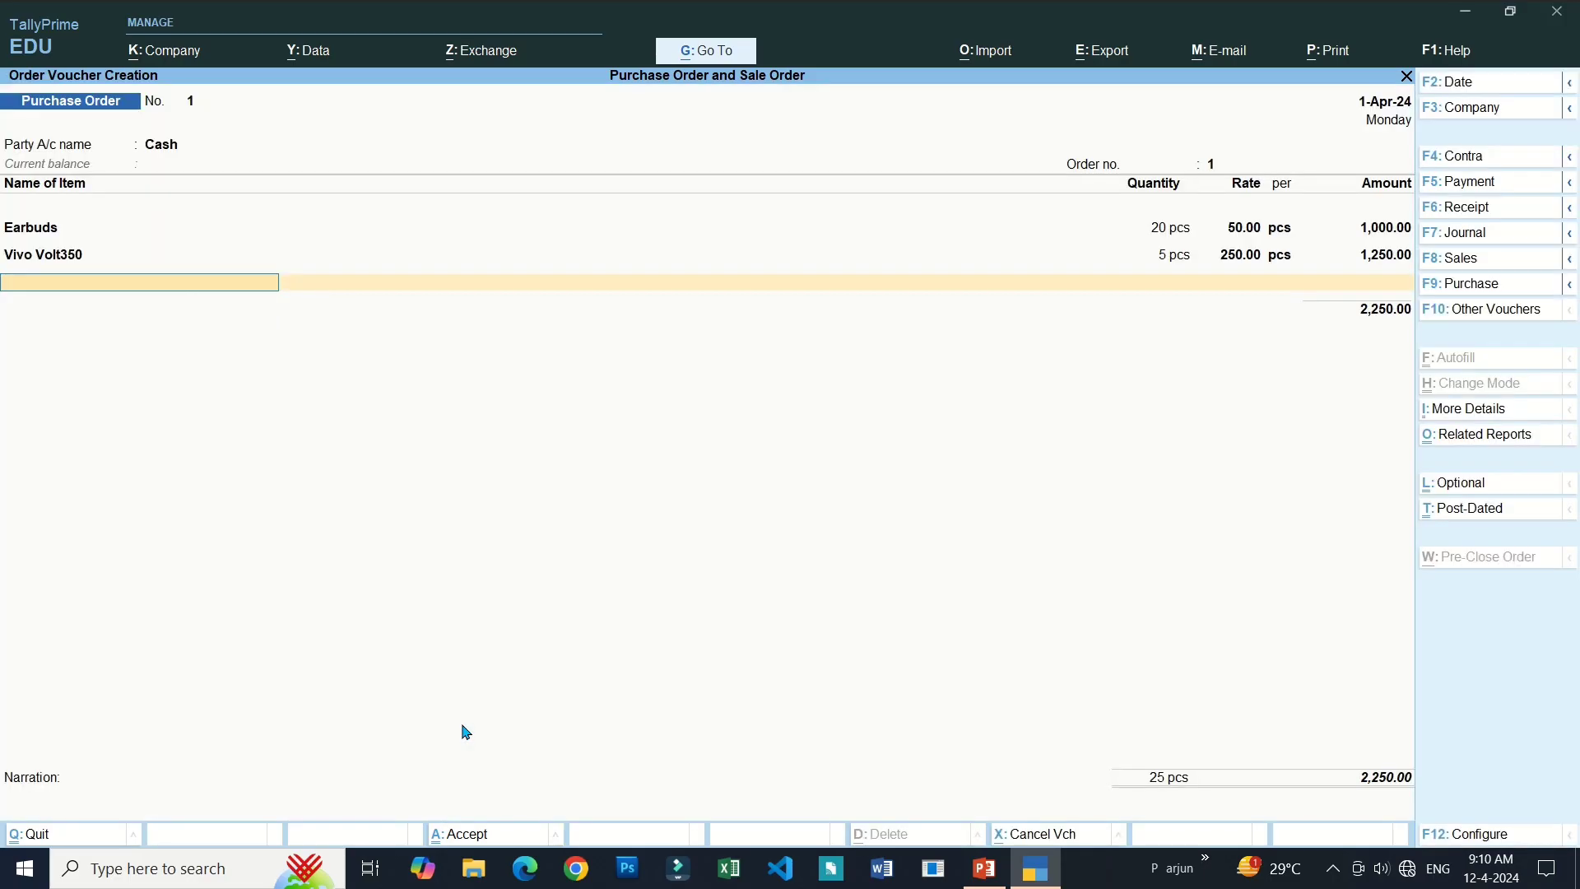
End the item list, leave the narration empty and save Purchase Order No. 1 totalling 2,250.00.
key(Return)
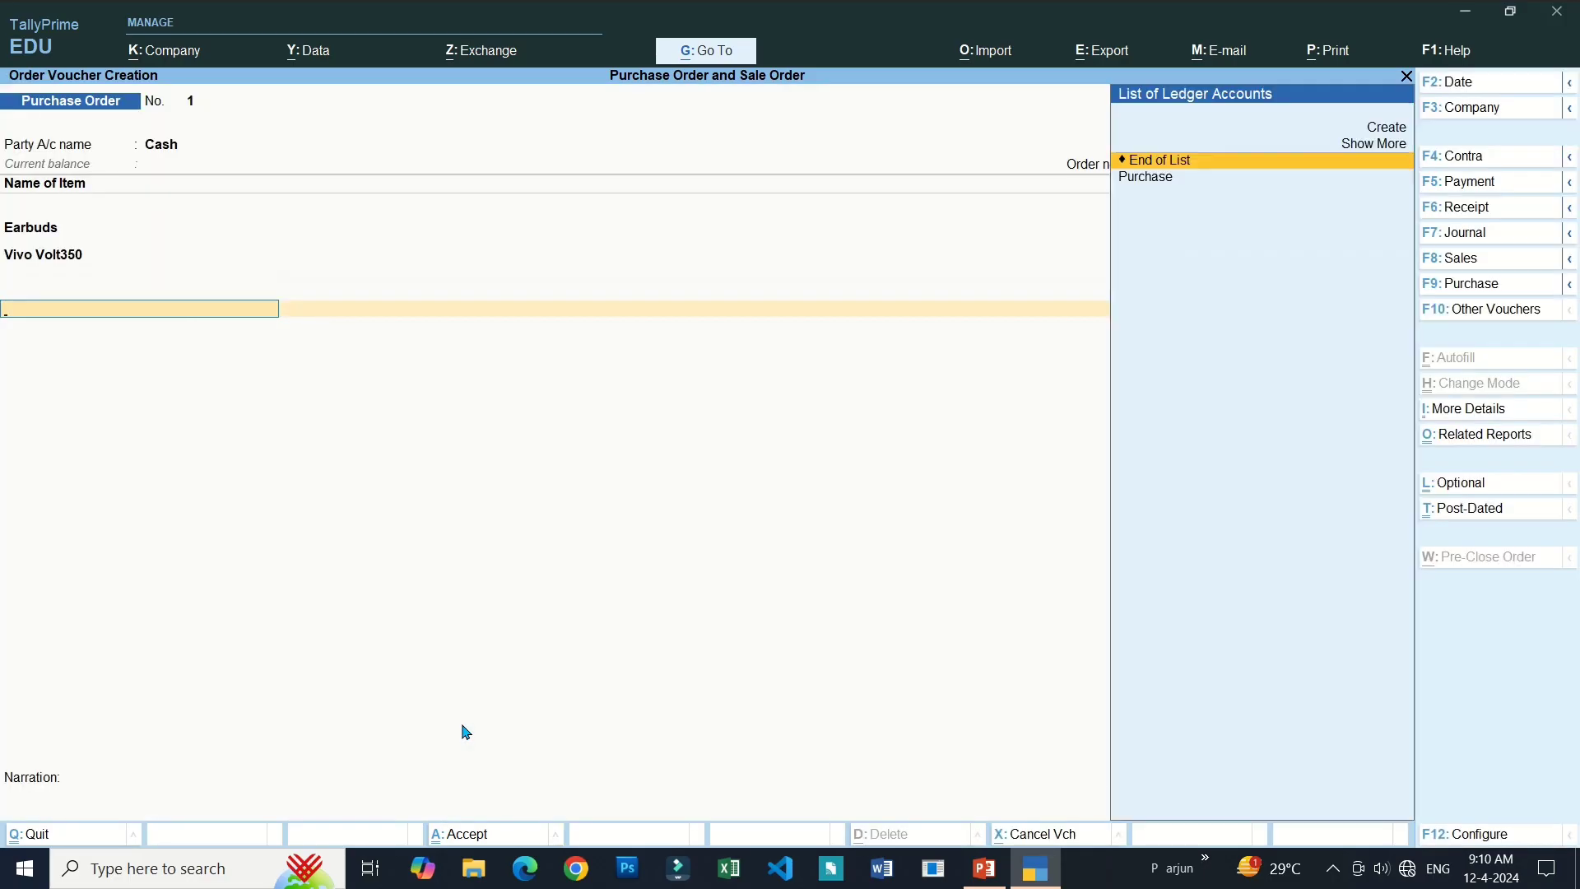
key(Return)
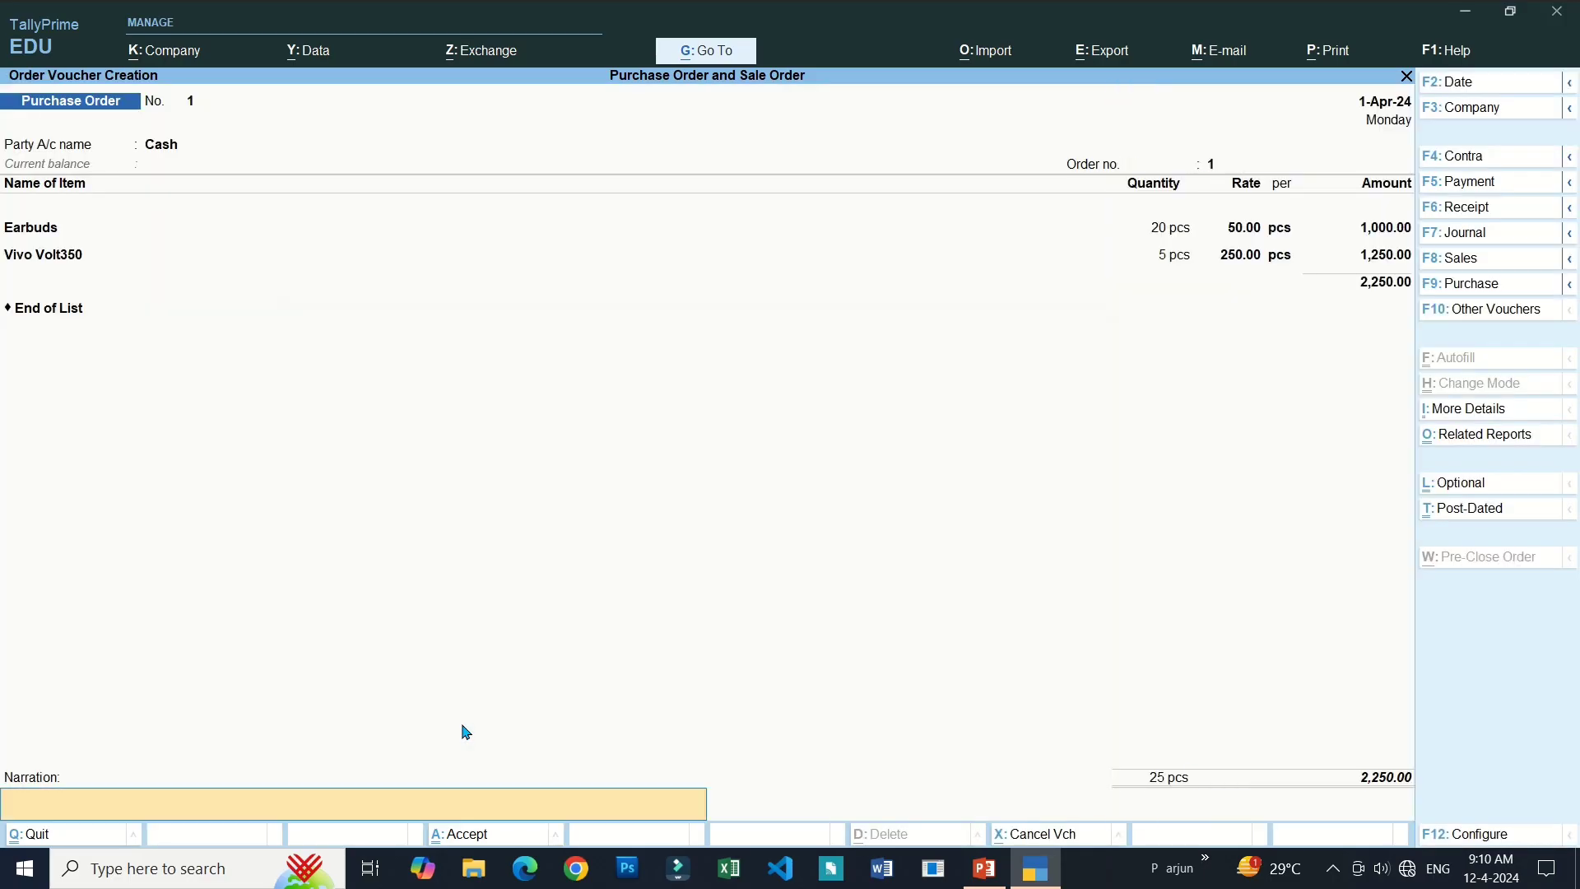
text(gdfgfdgdgdg)
key(BackSpace)
key(BackSpace)
key(BackSpace)
key(BackSpace)
key(BackSpace)
key(BackSpace)
key(BackSpace)
key(BackSpace)
key(BackSpace)
key(BackSpace)
key(BackSpace)
key(Return)
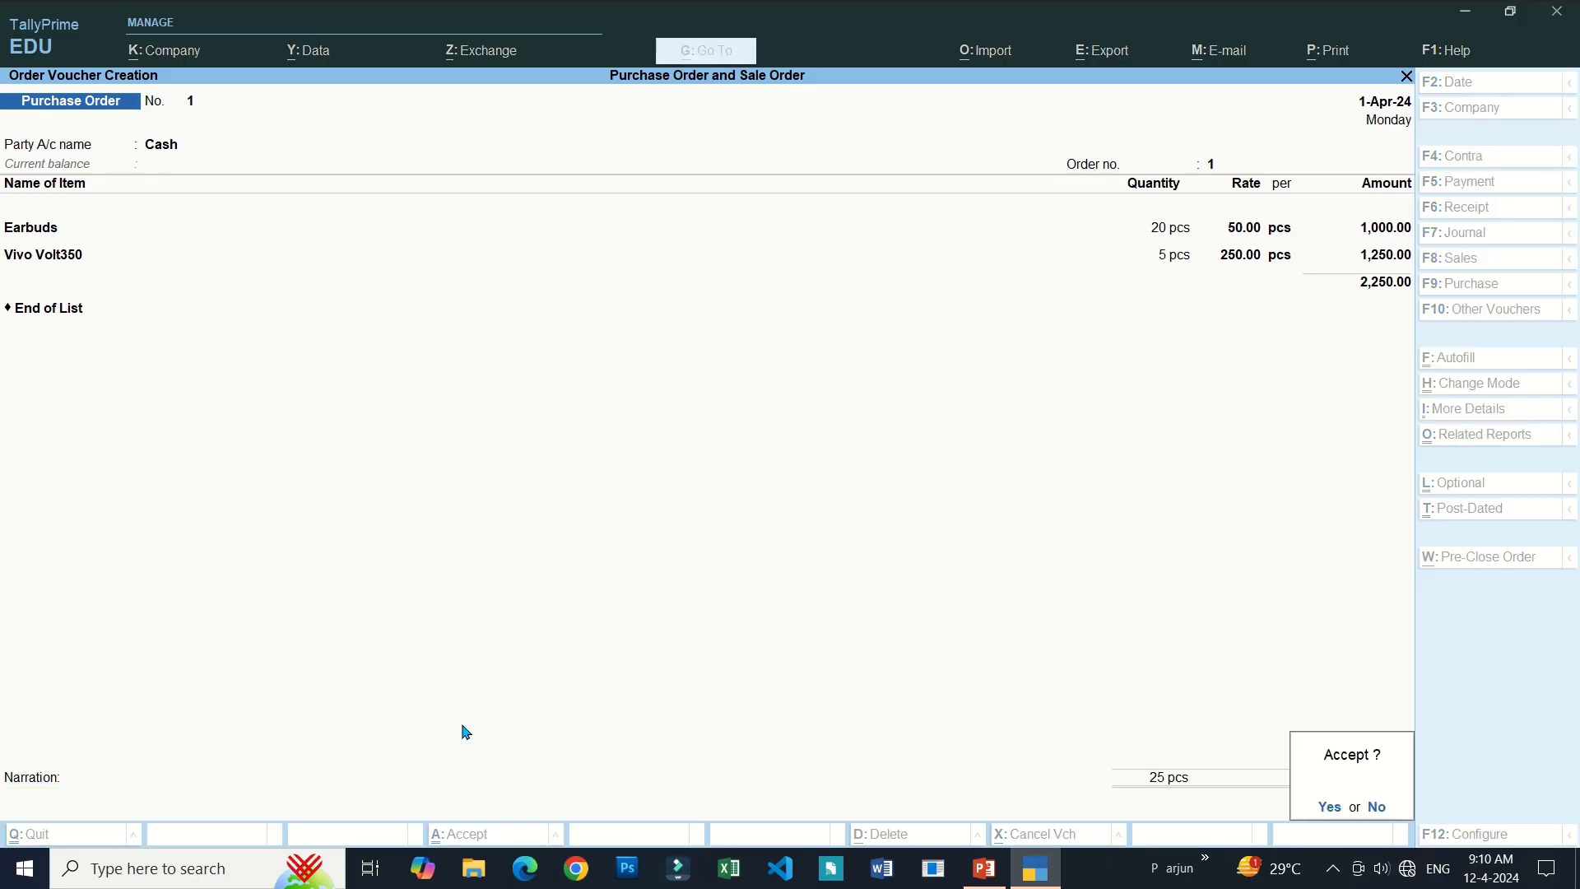
key(y)
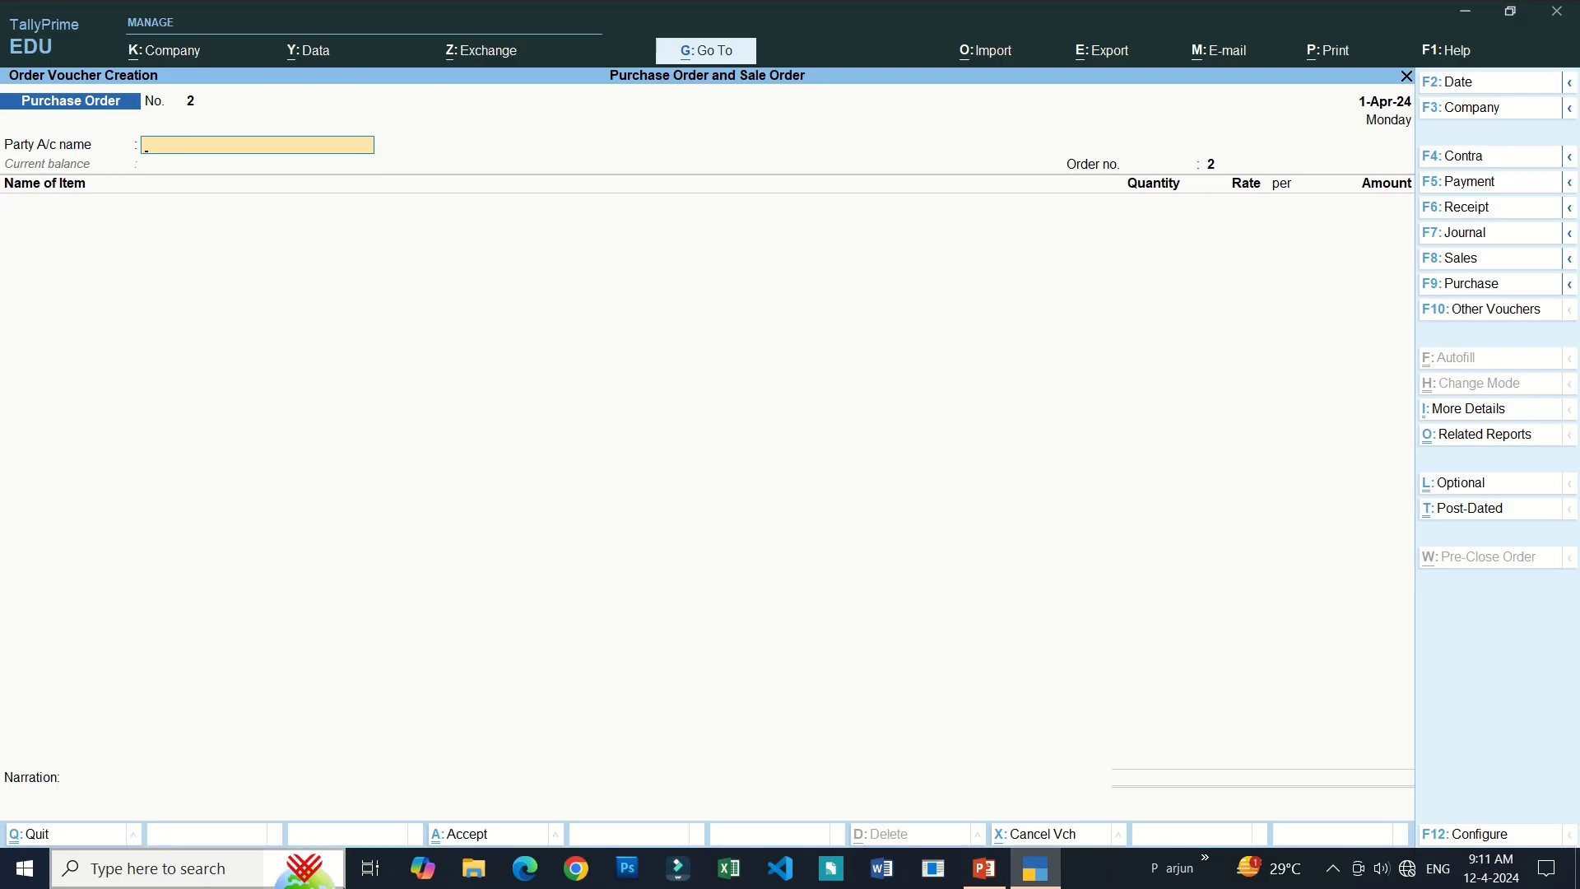
Begin quitting the blank Purchase Order No. 2, bringing up the Quit confirmation.
key(Escape)
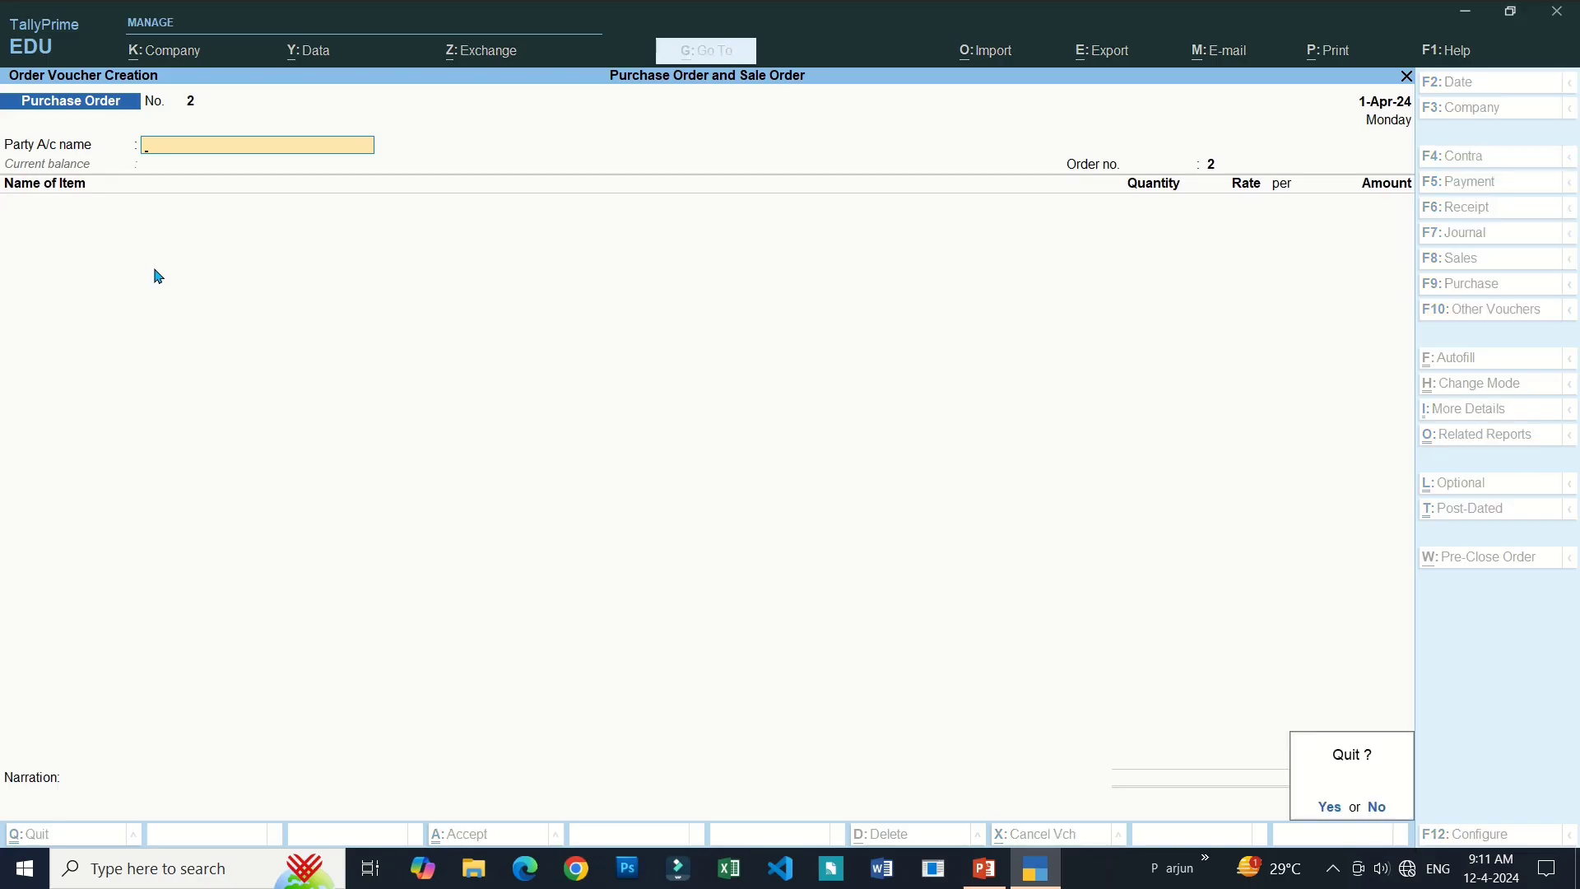
Quit the order screen and review the item-wise Stock Summary totalling 87 pcs.
key(Return)
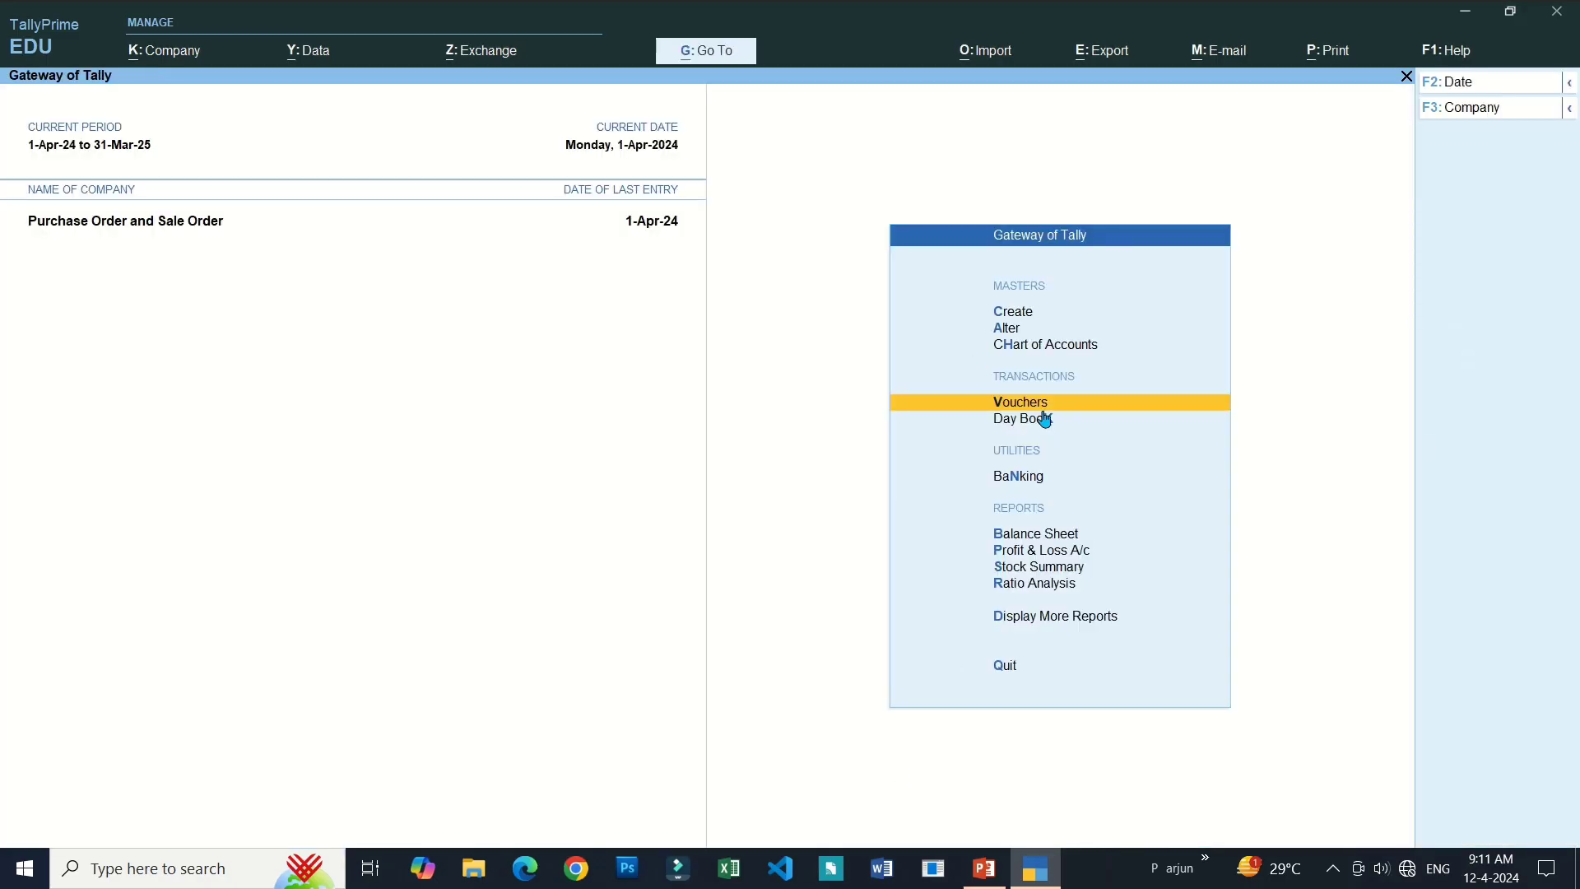
click(1047, 568)
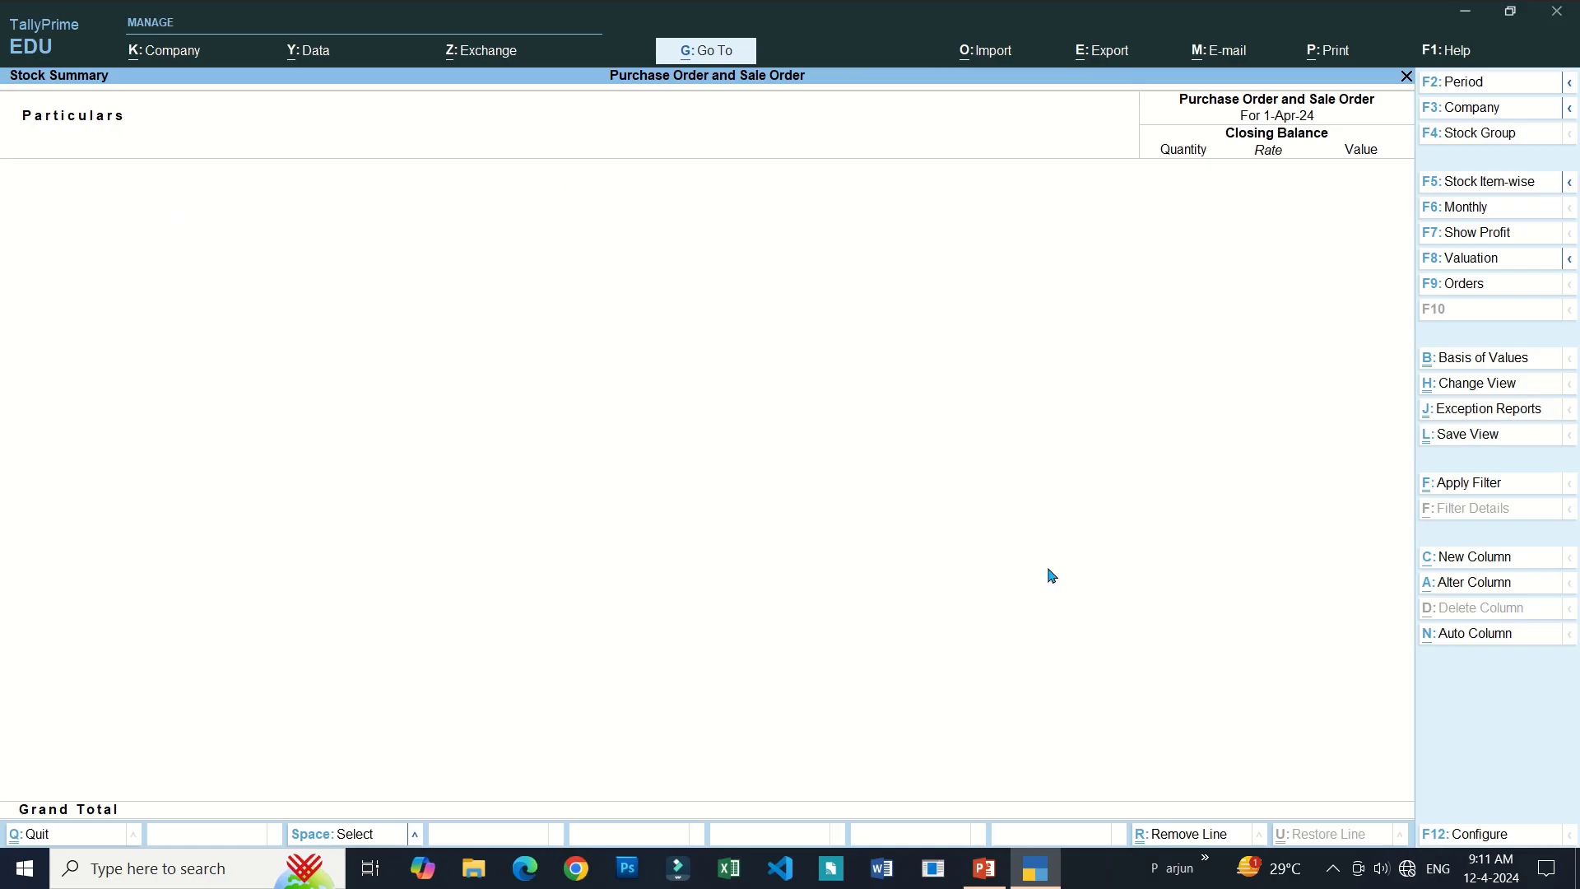
key(F5)
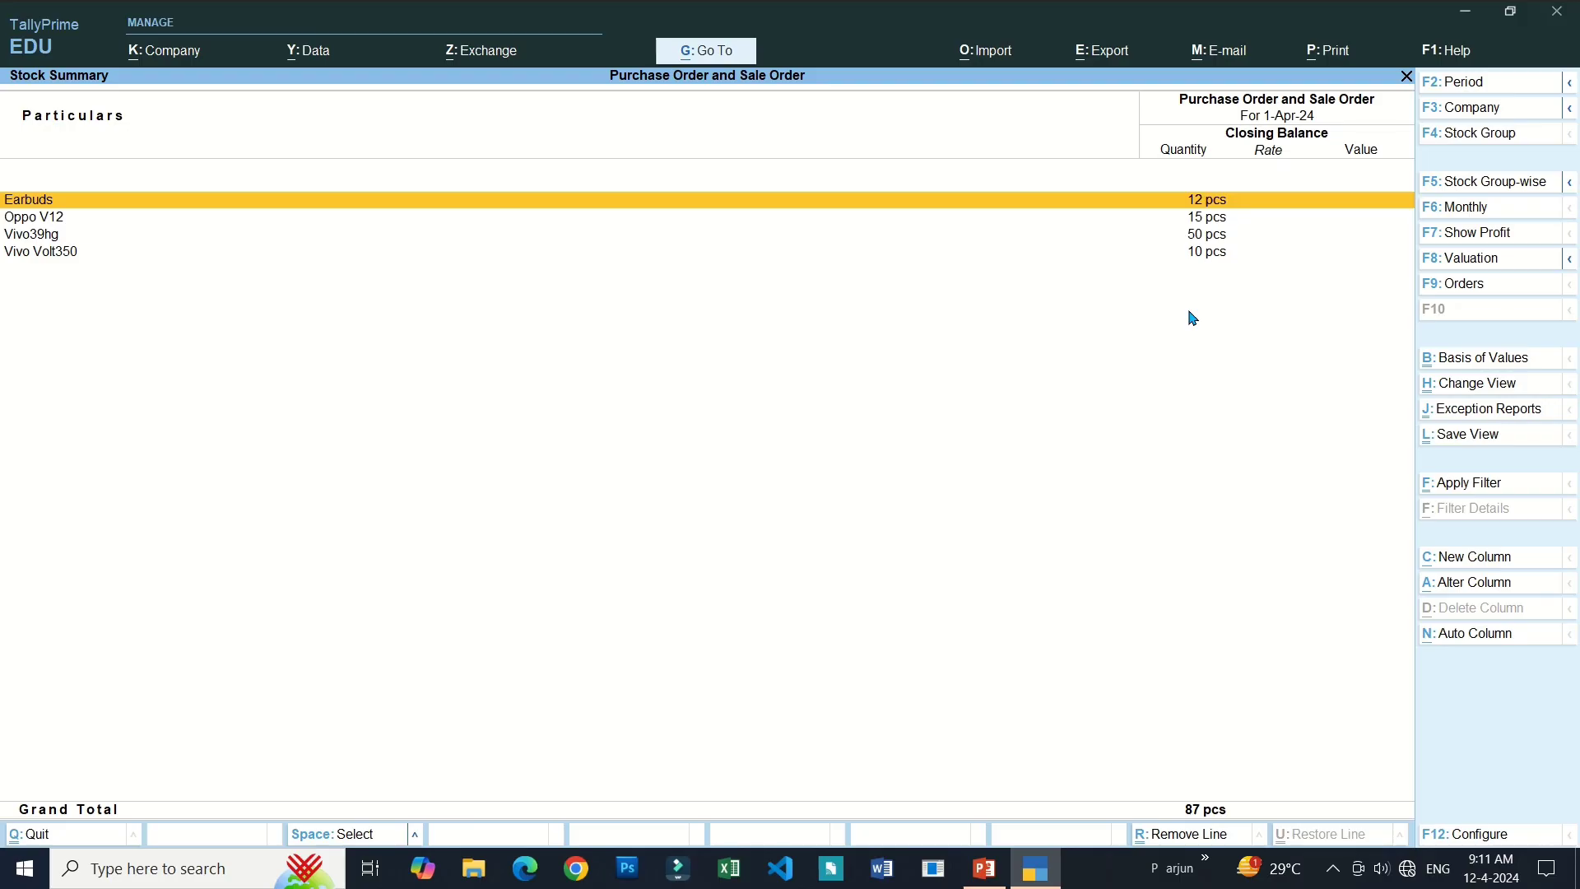
key(Escape)
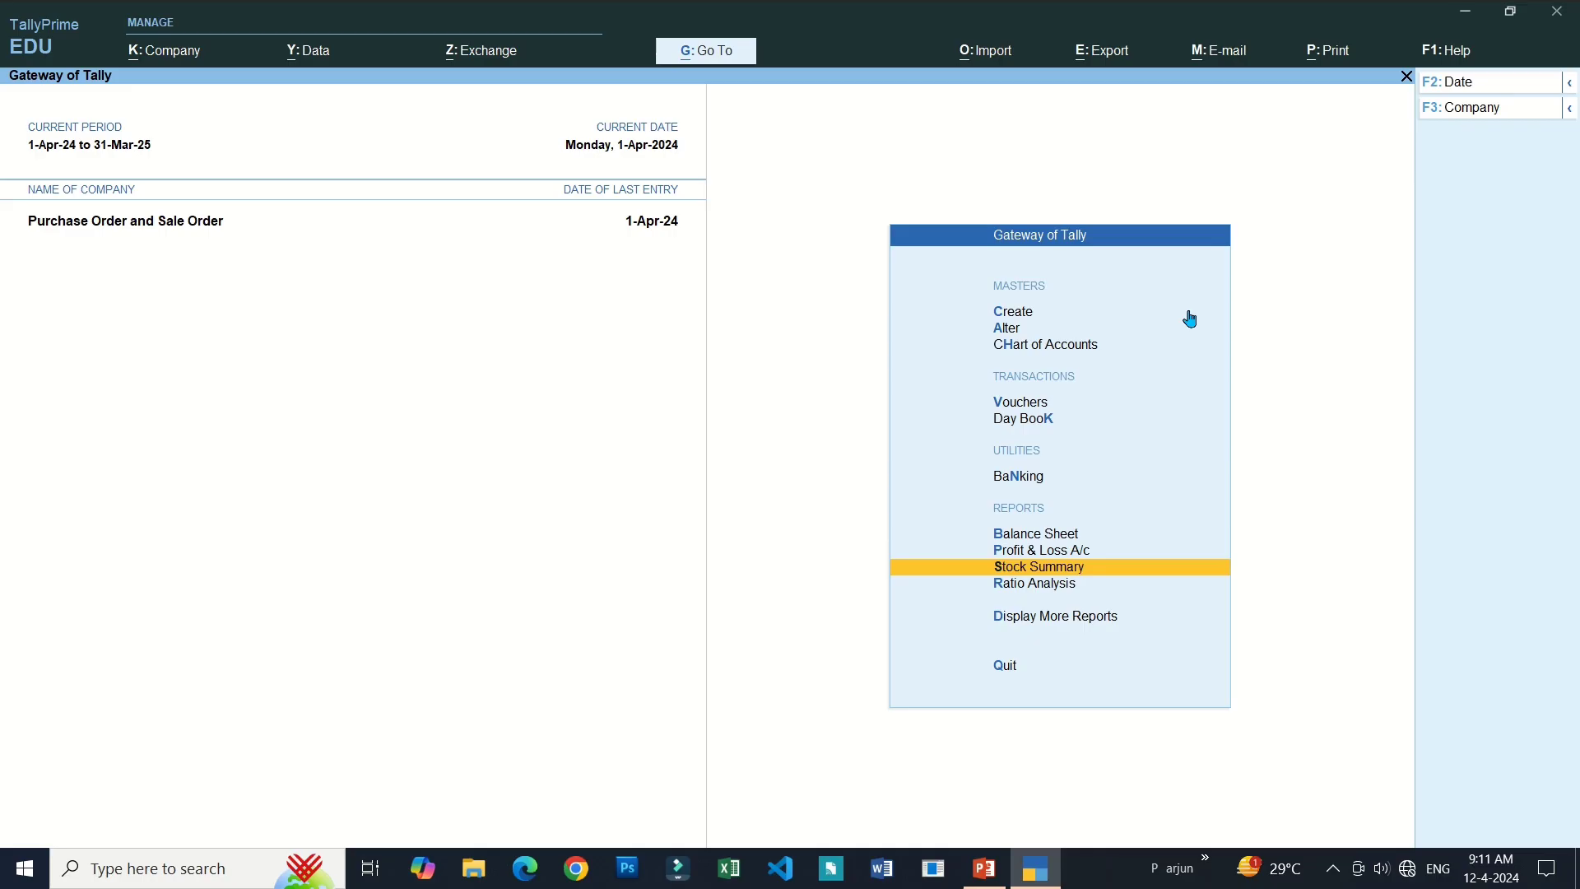
Start a new blank Purchase Order voucher, No. 2, from the Gateway of Tally.
key(Up)
key(Up)
key(Up)
key(Up)
key(Up)
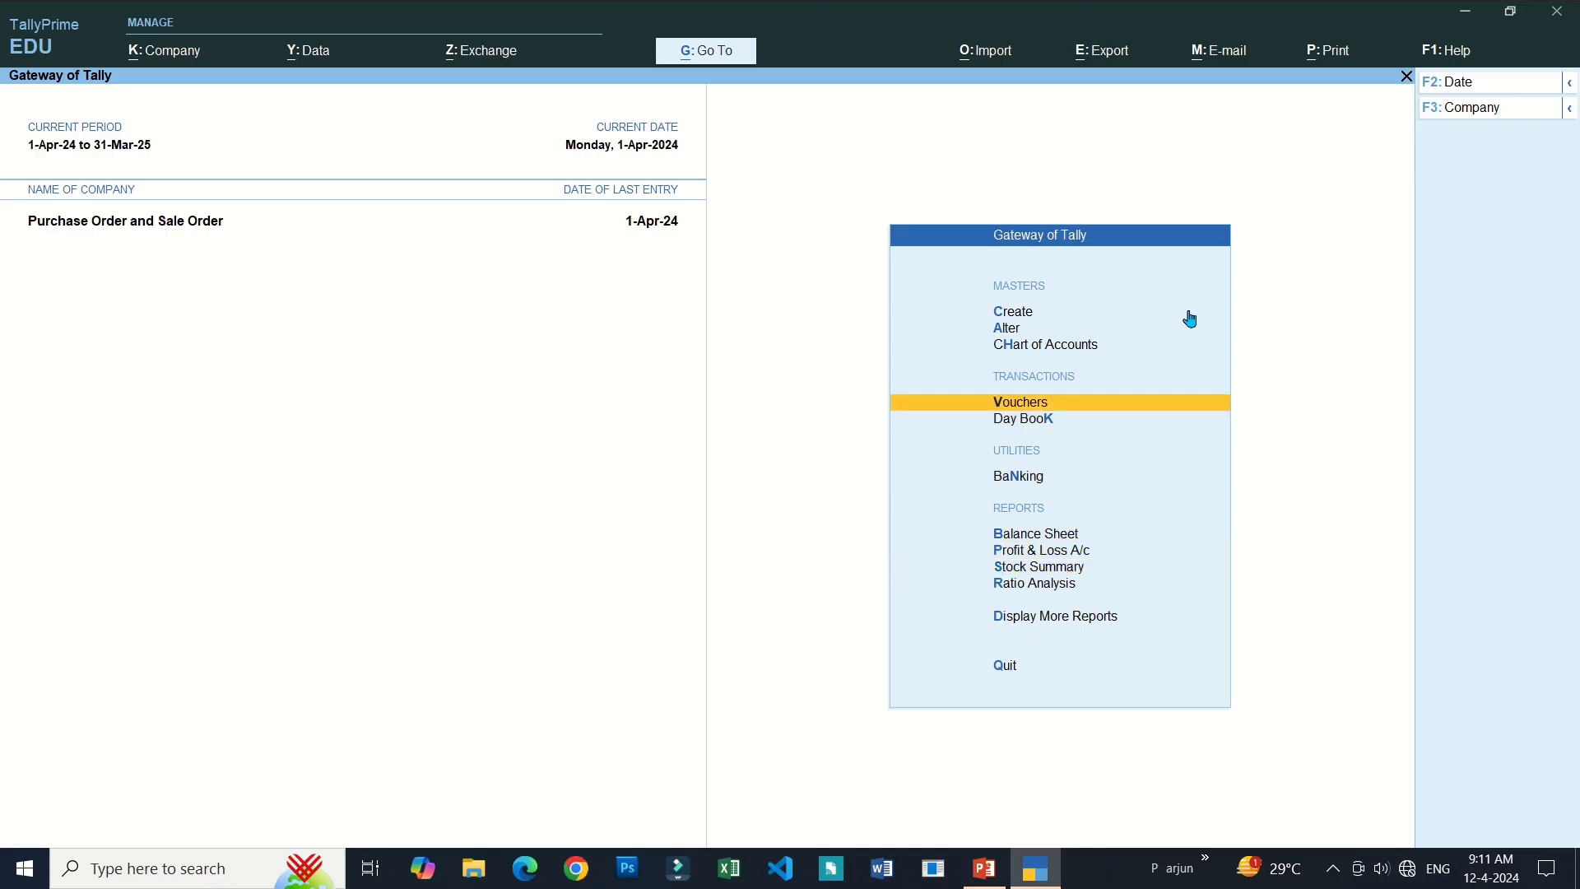
key(Return)
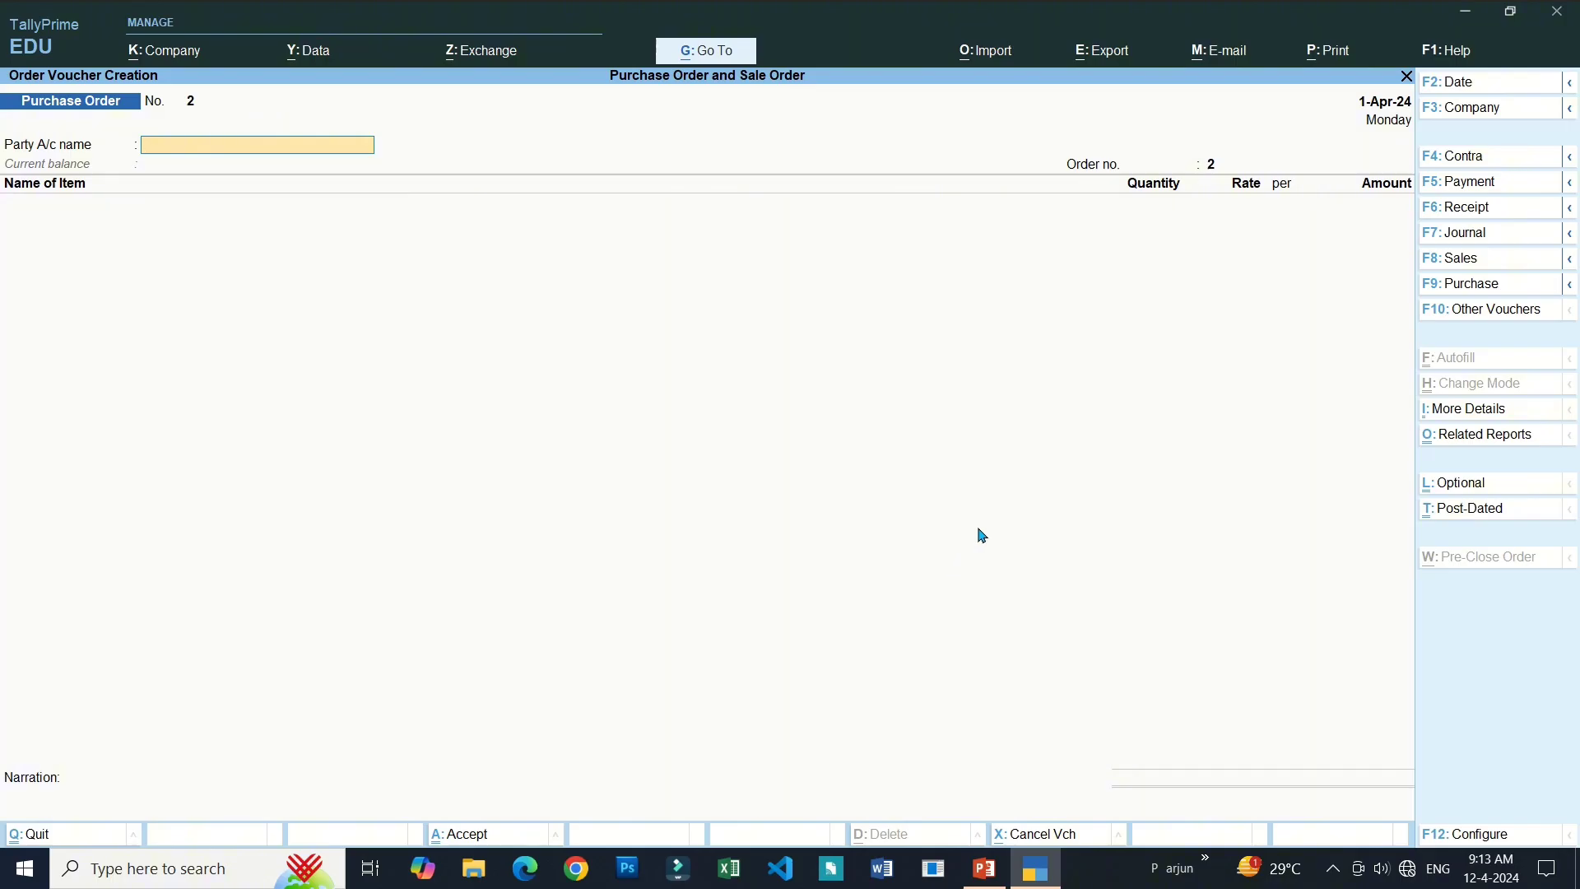
Activate the inactive Receipt Note voucher type and switch to it.
click(1473, 313)
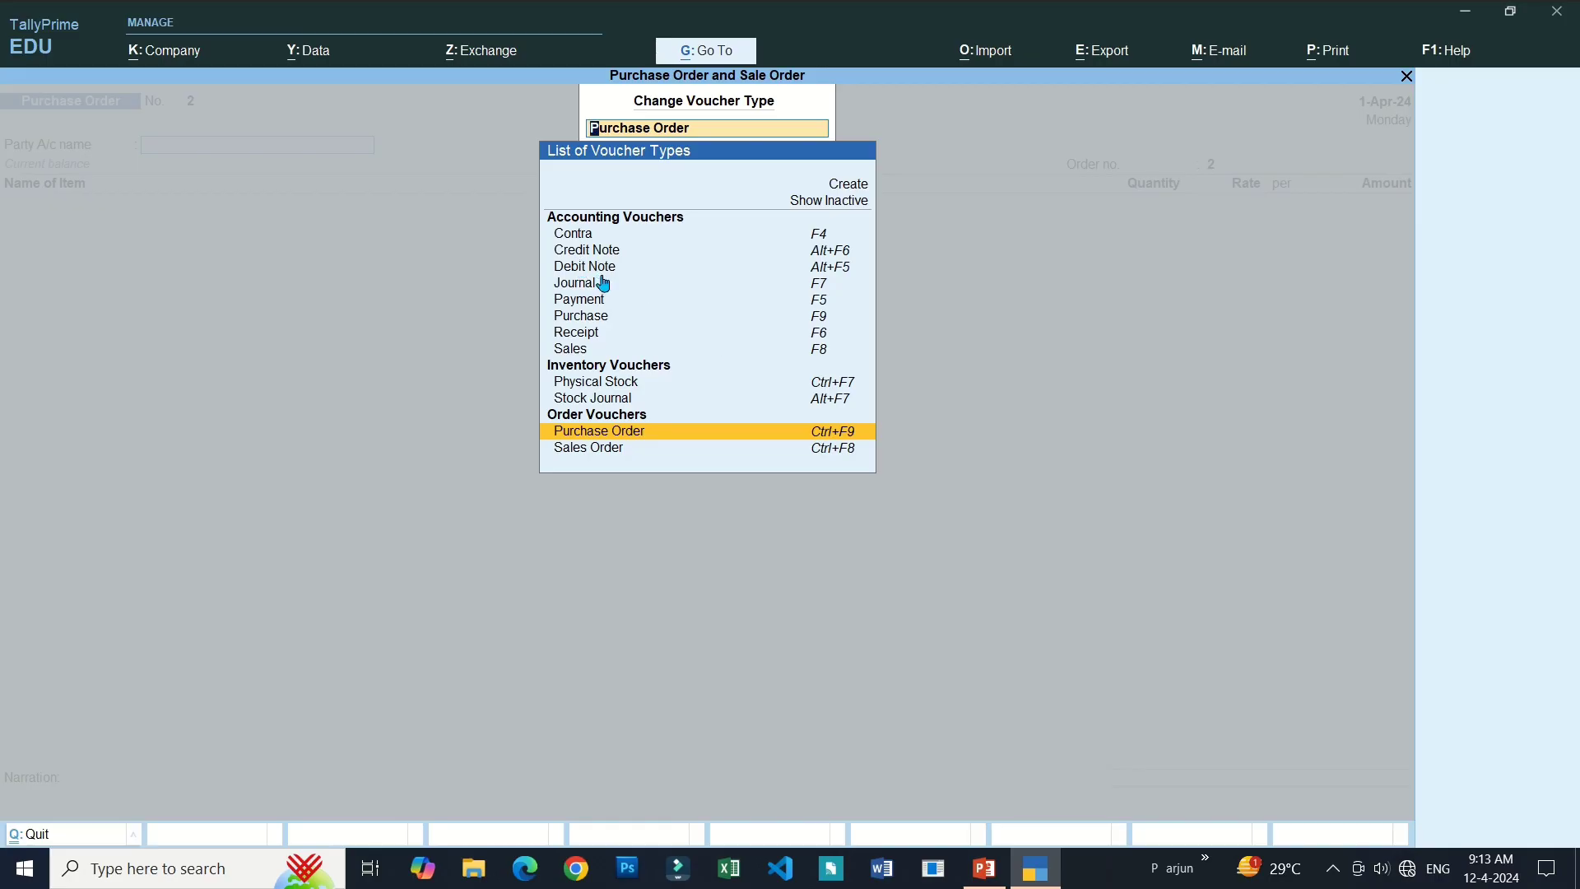
click(815, 202)
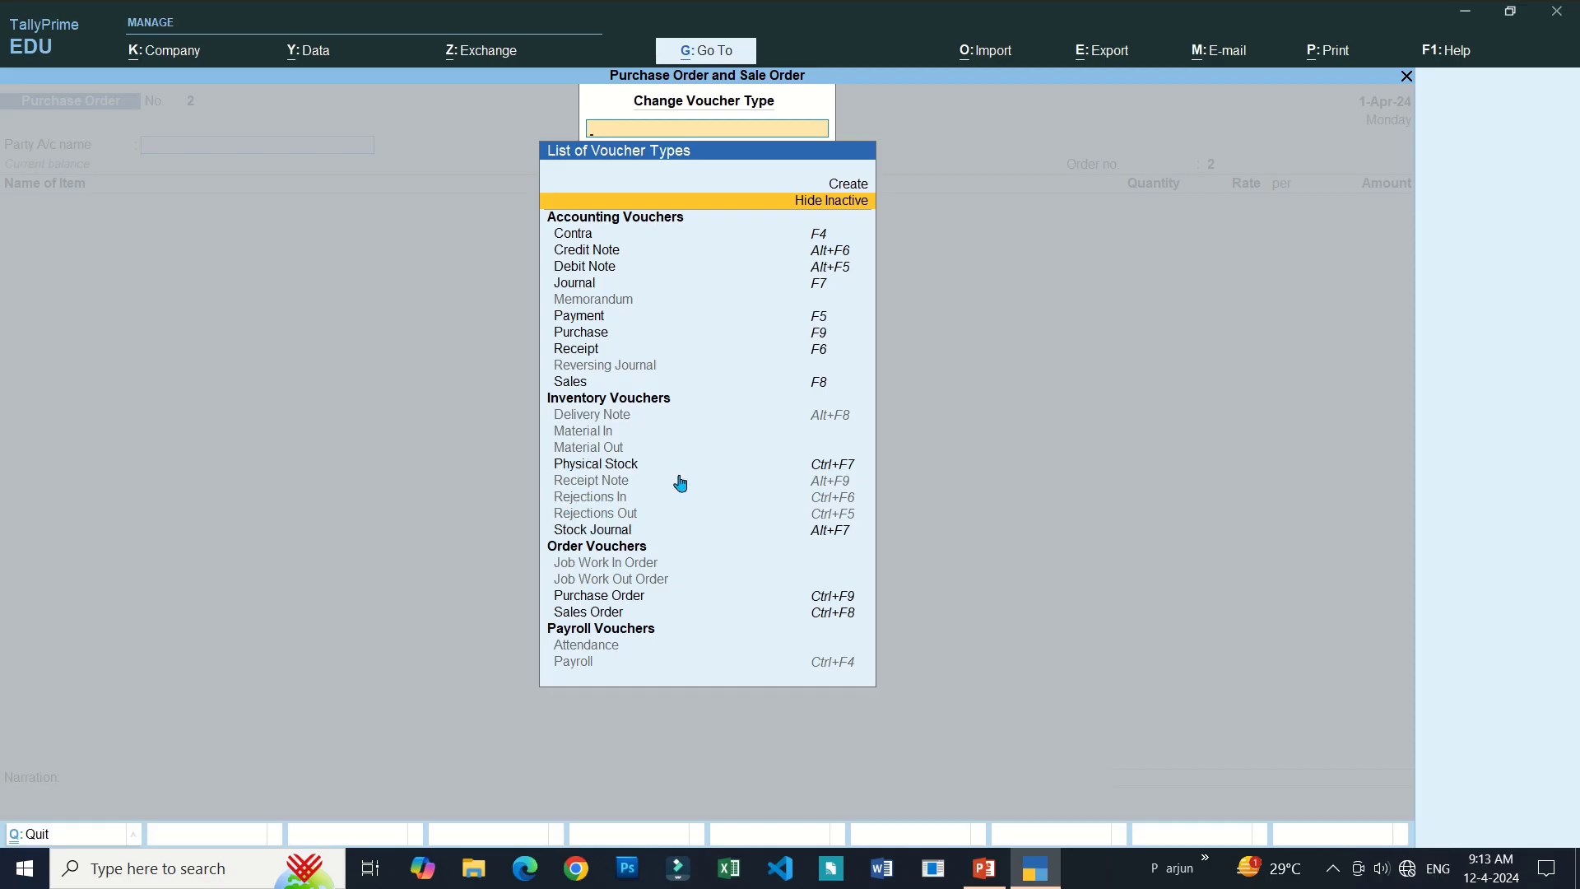
click(605, 489)
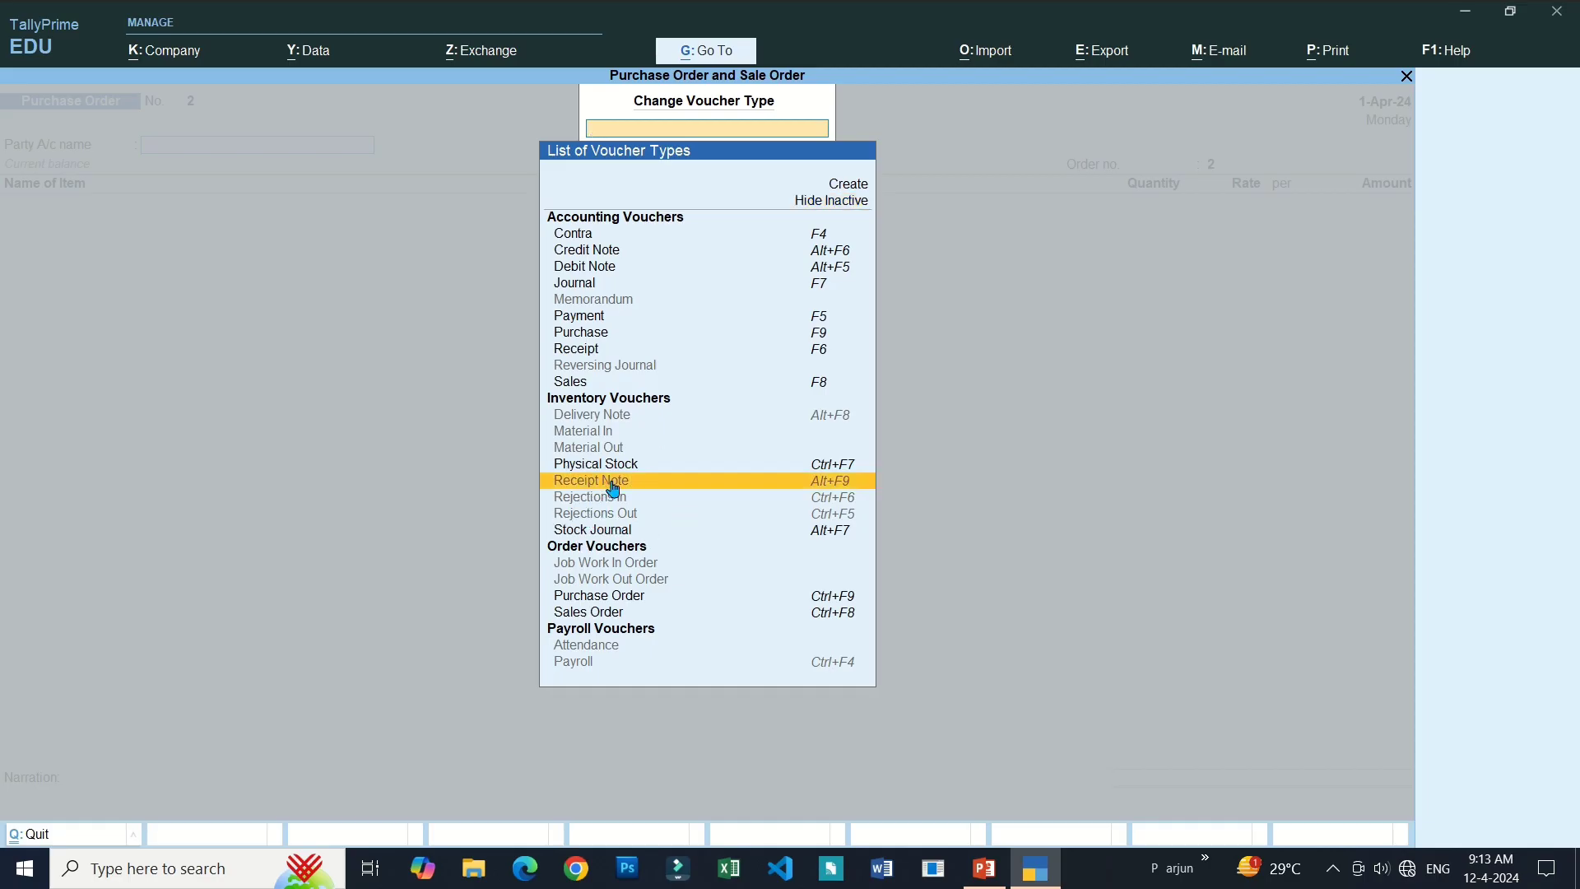
click(820, 488)
click(691, 520)
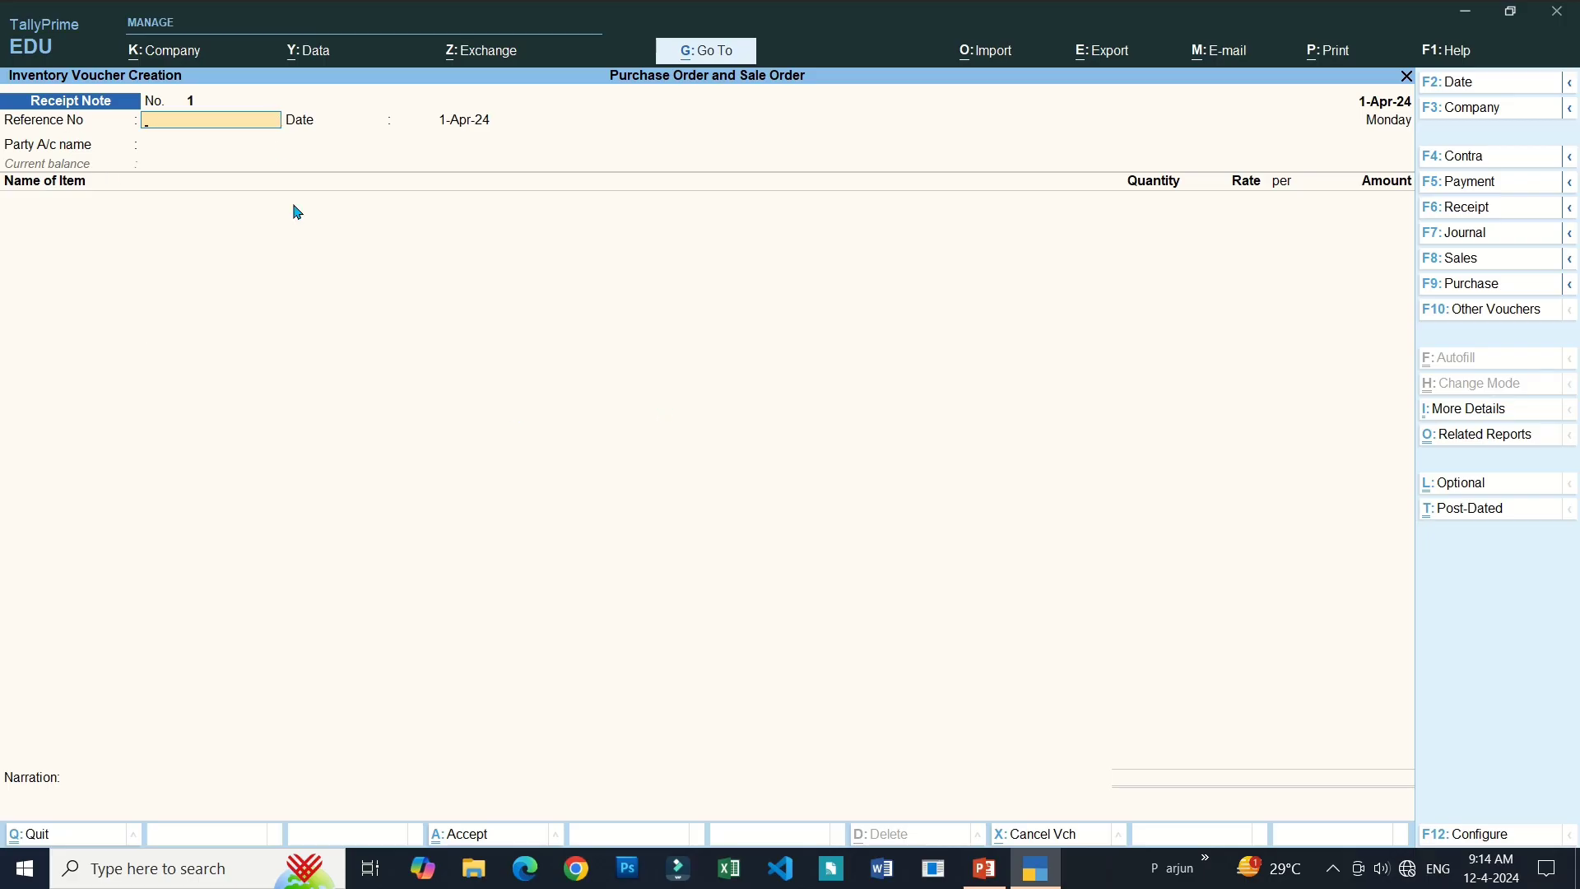
Recheck the inactive voucher types, then return to blank Receipt Note No. 1.
click(1464, 317)
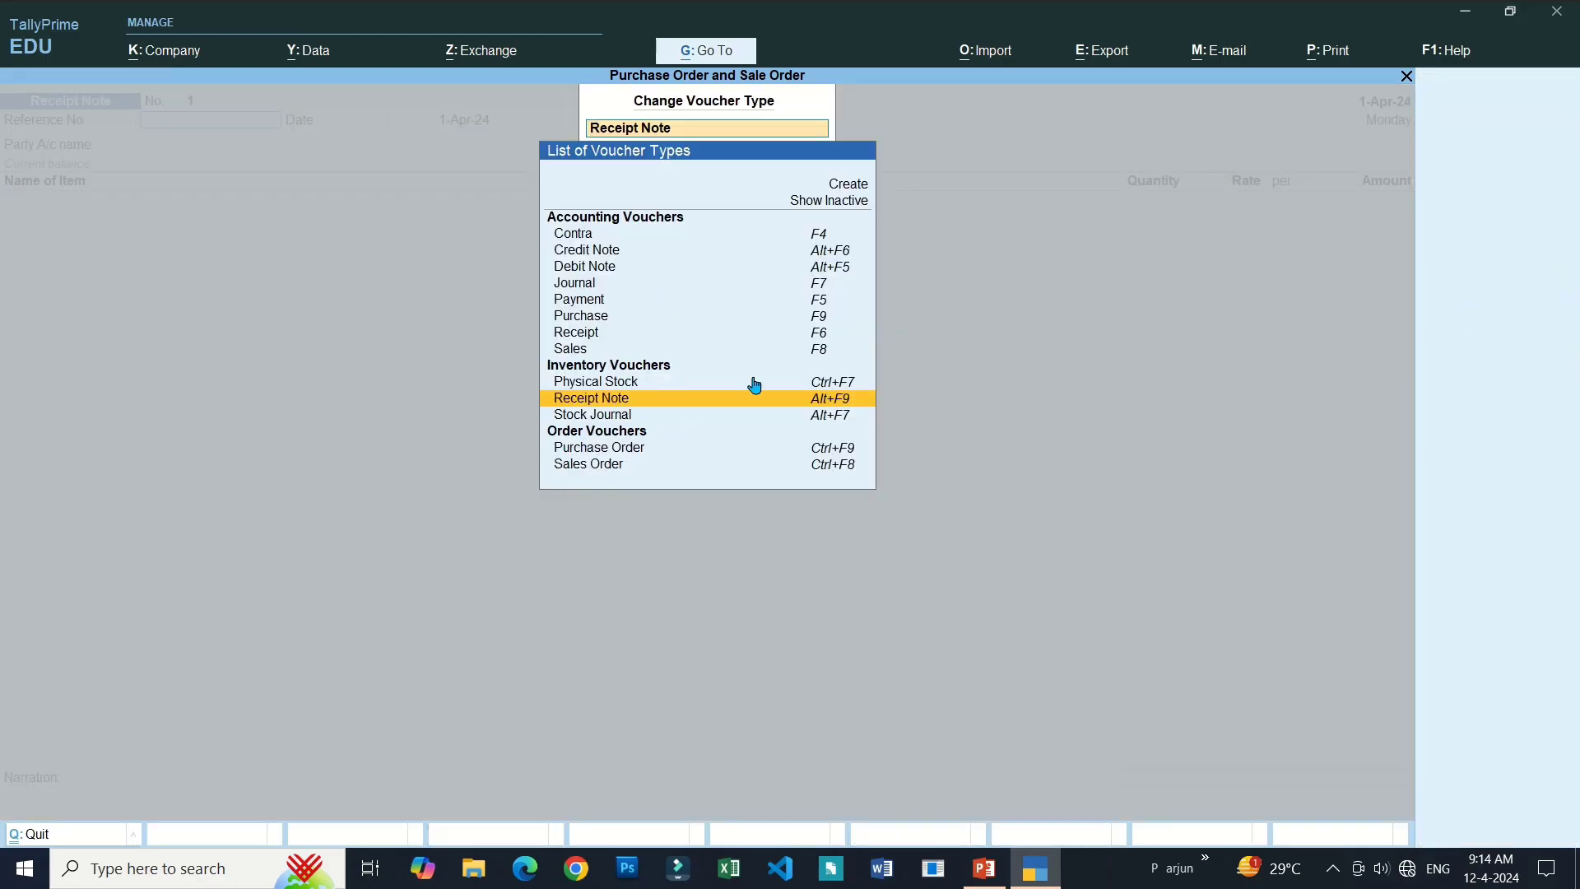
click(851, 205)
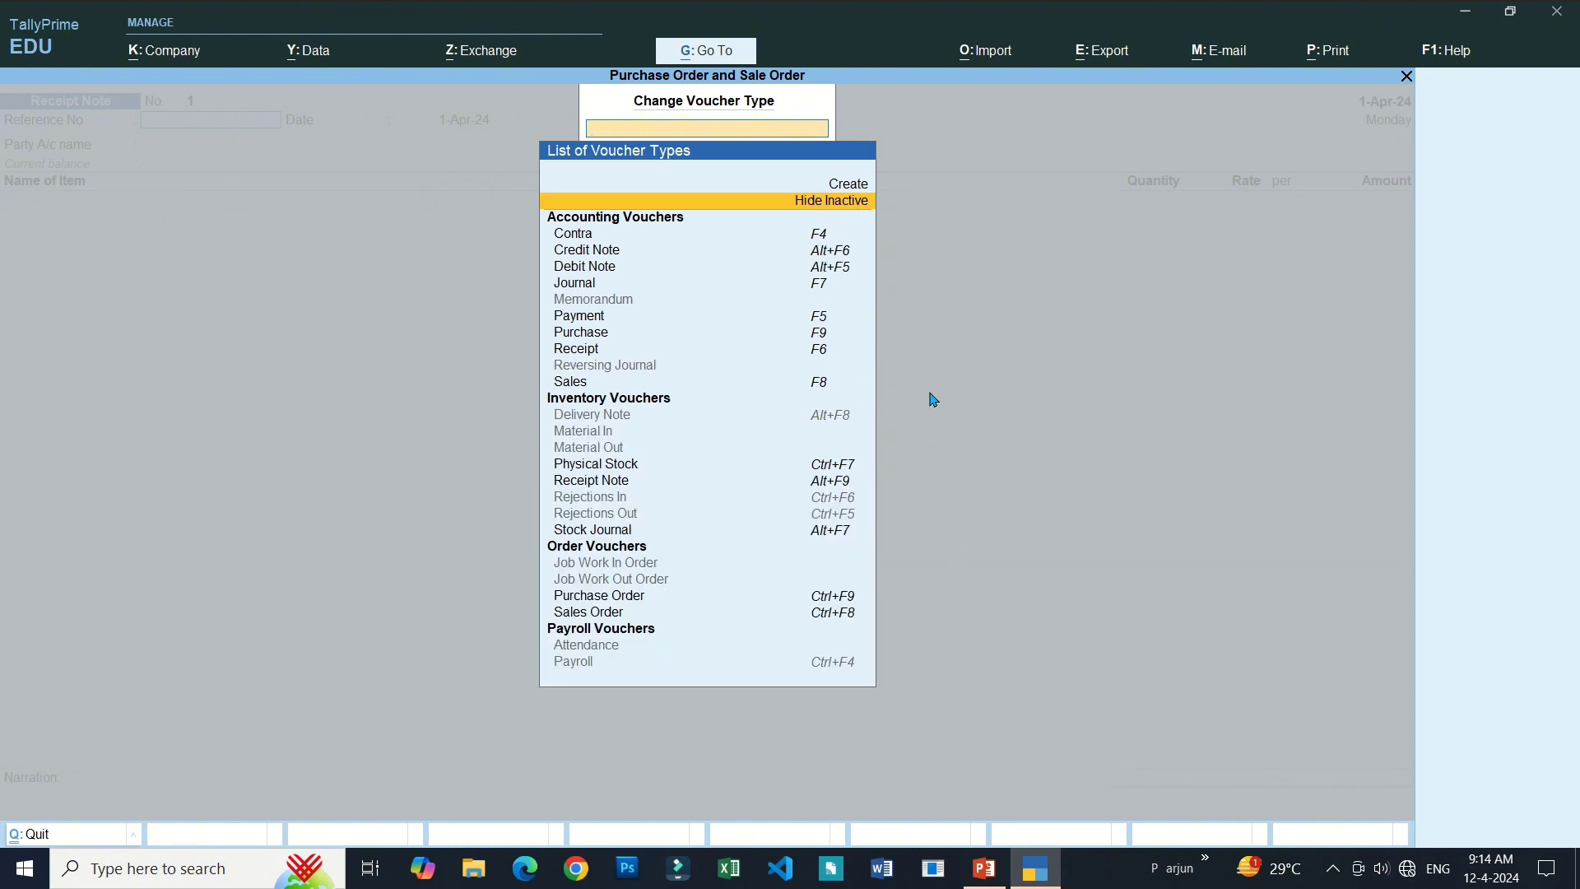
key(Escape)
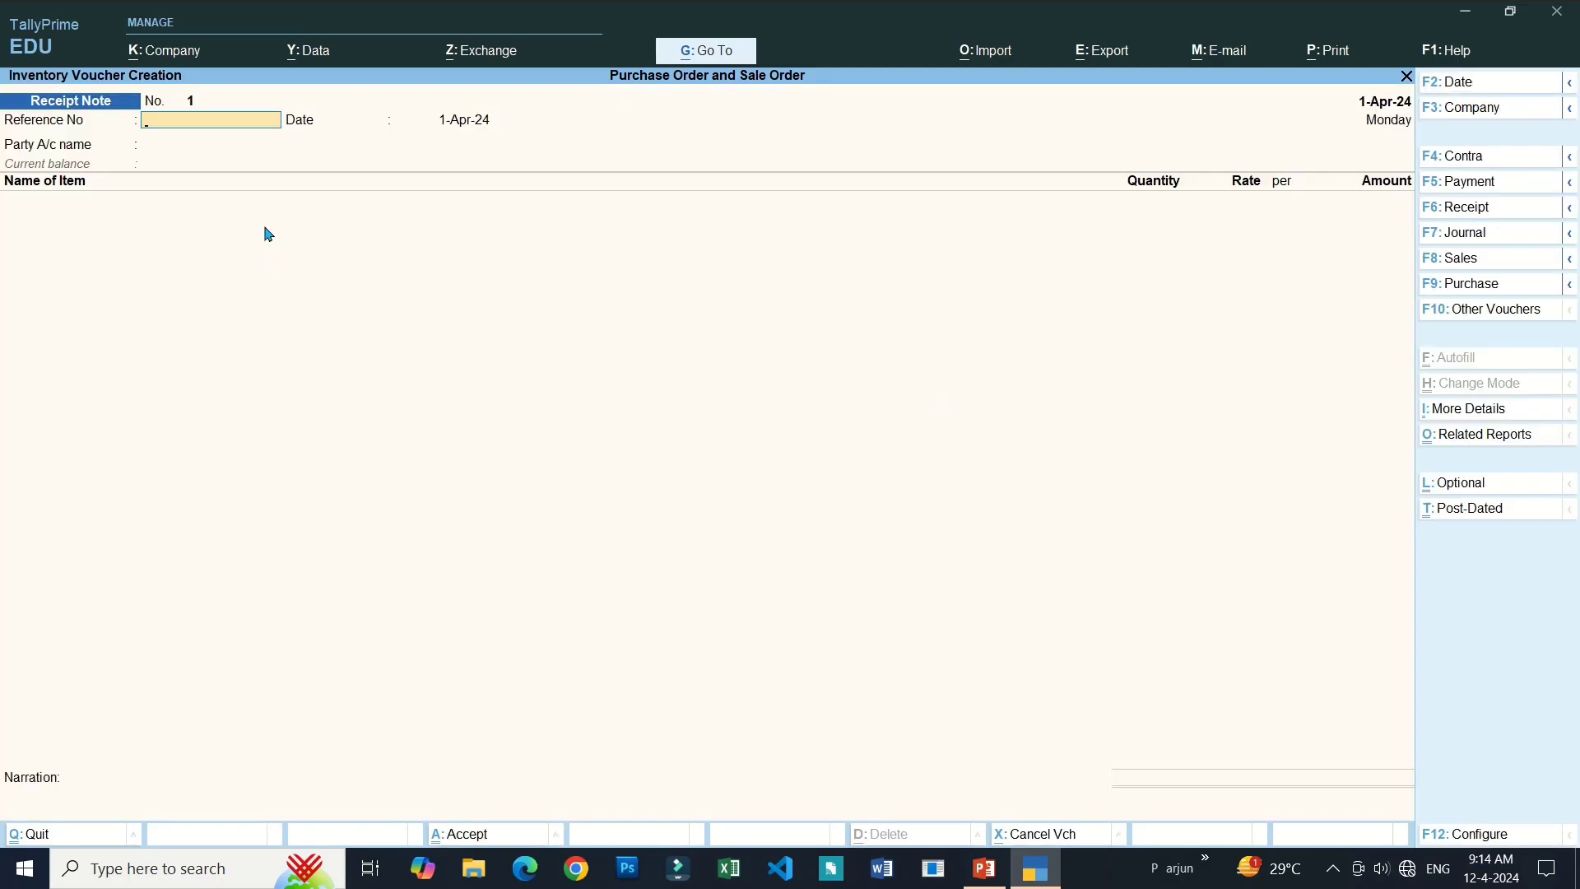
Enter reference 12, keep date 1-Apr-24 and choose Cash as the party.
text(12)
key(Return)
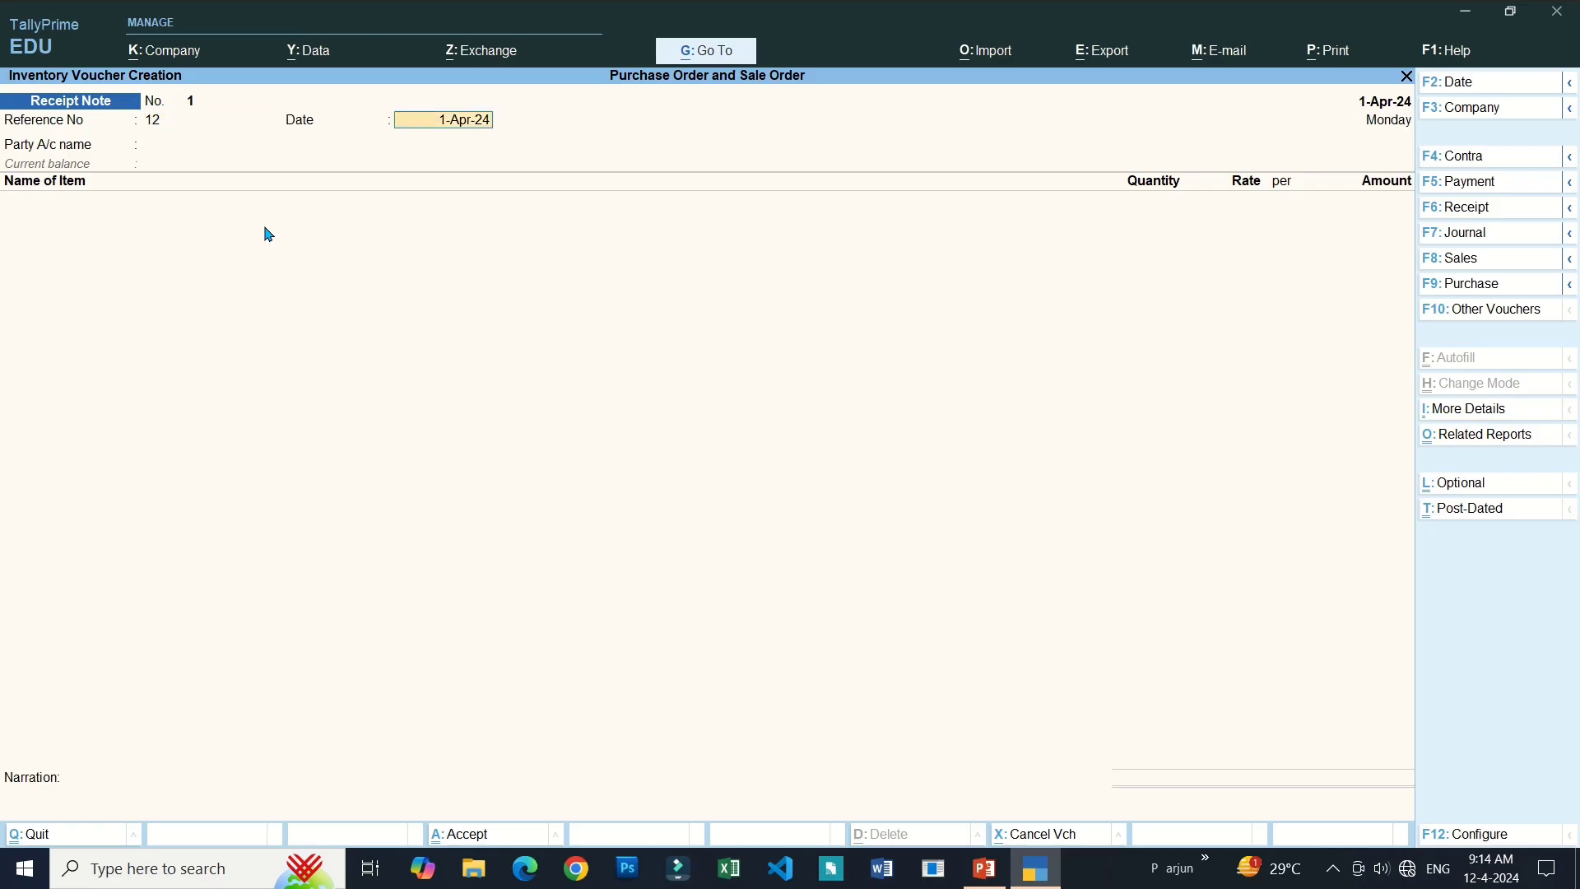
key(Return)
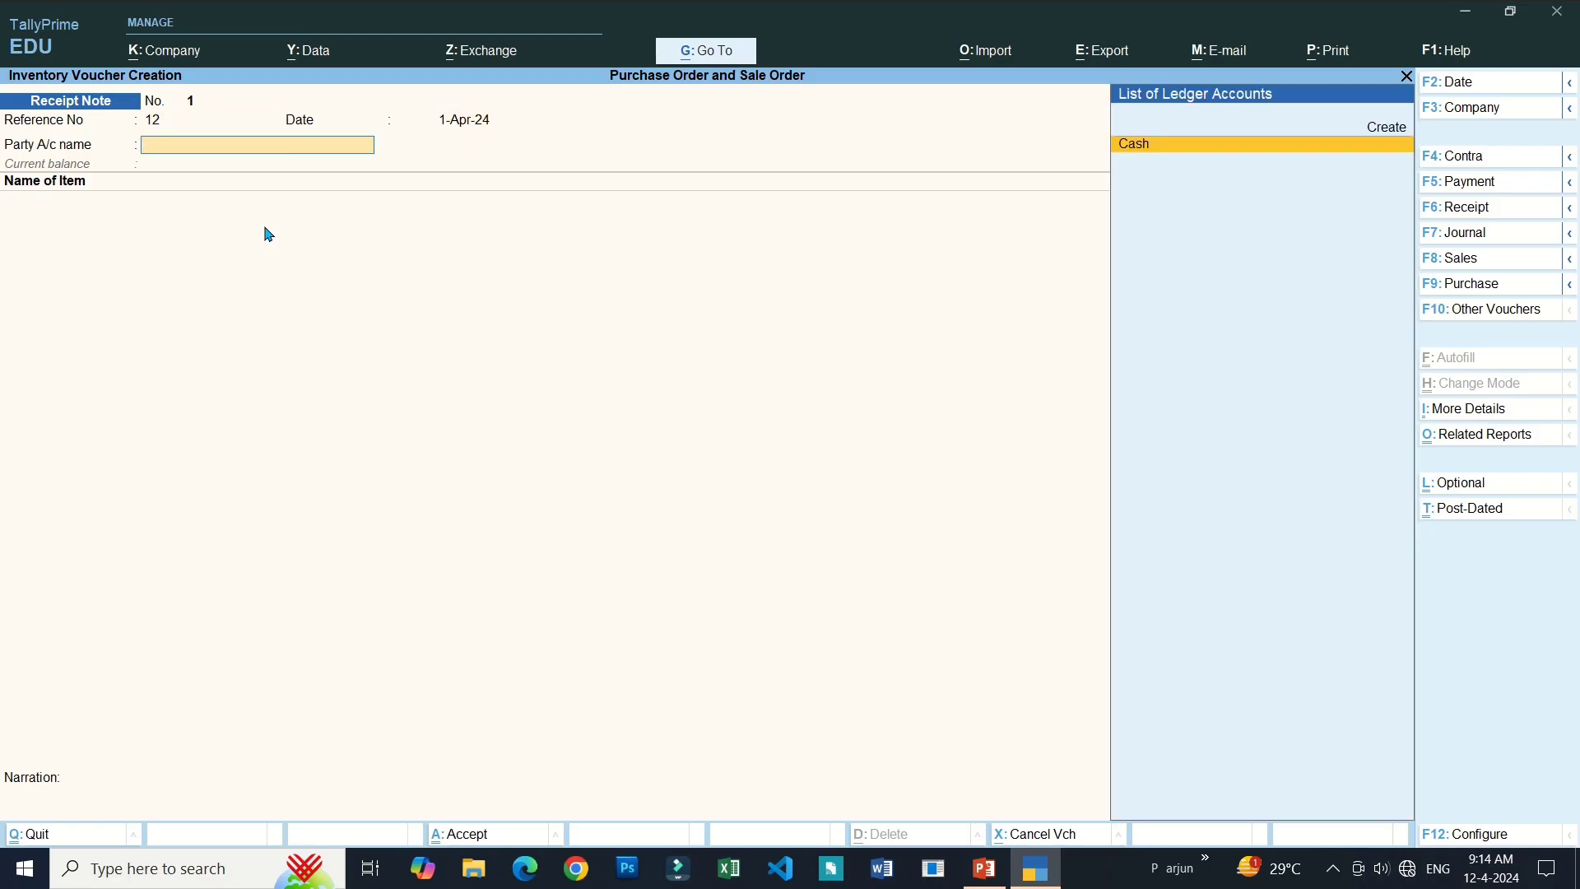
key(Return)
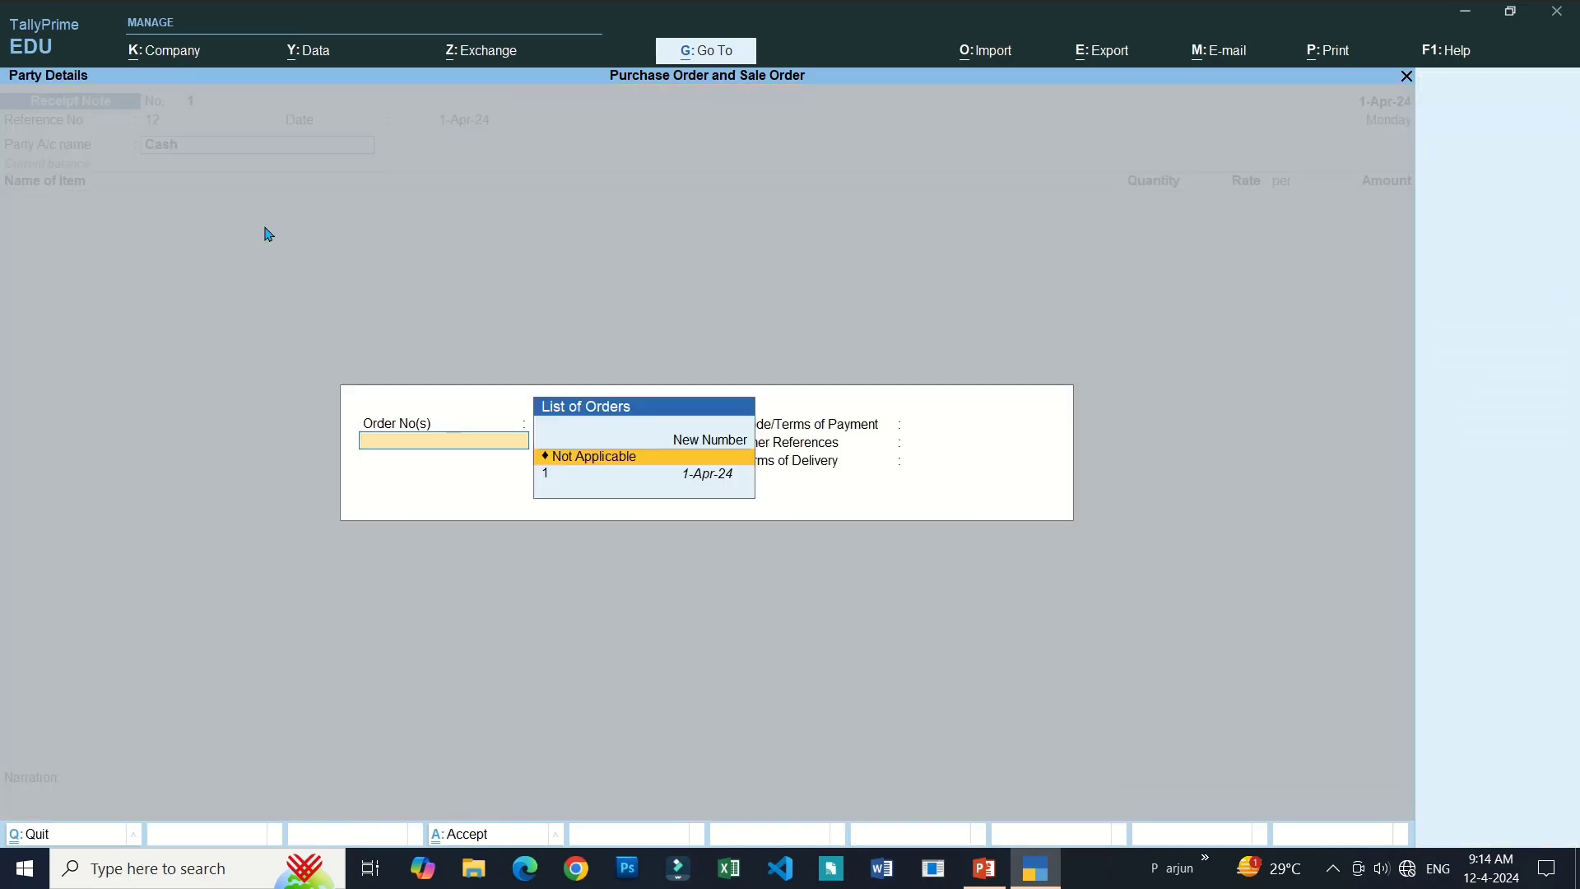
Link purchase order 1 to bring in Earbuds and Vivo Volt350, keeping supplier details unchanged.
key(Down)
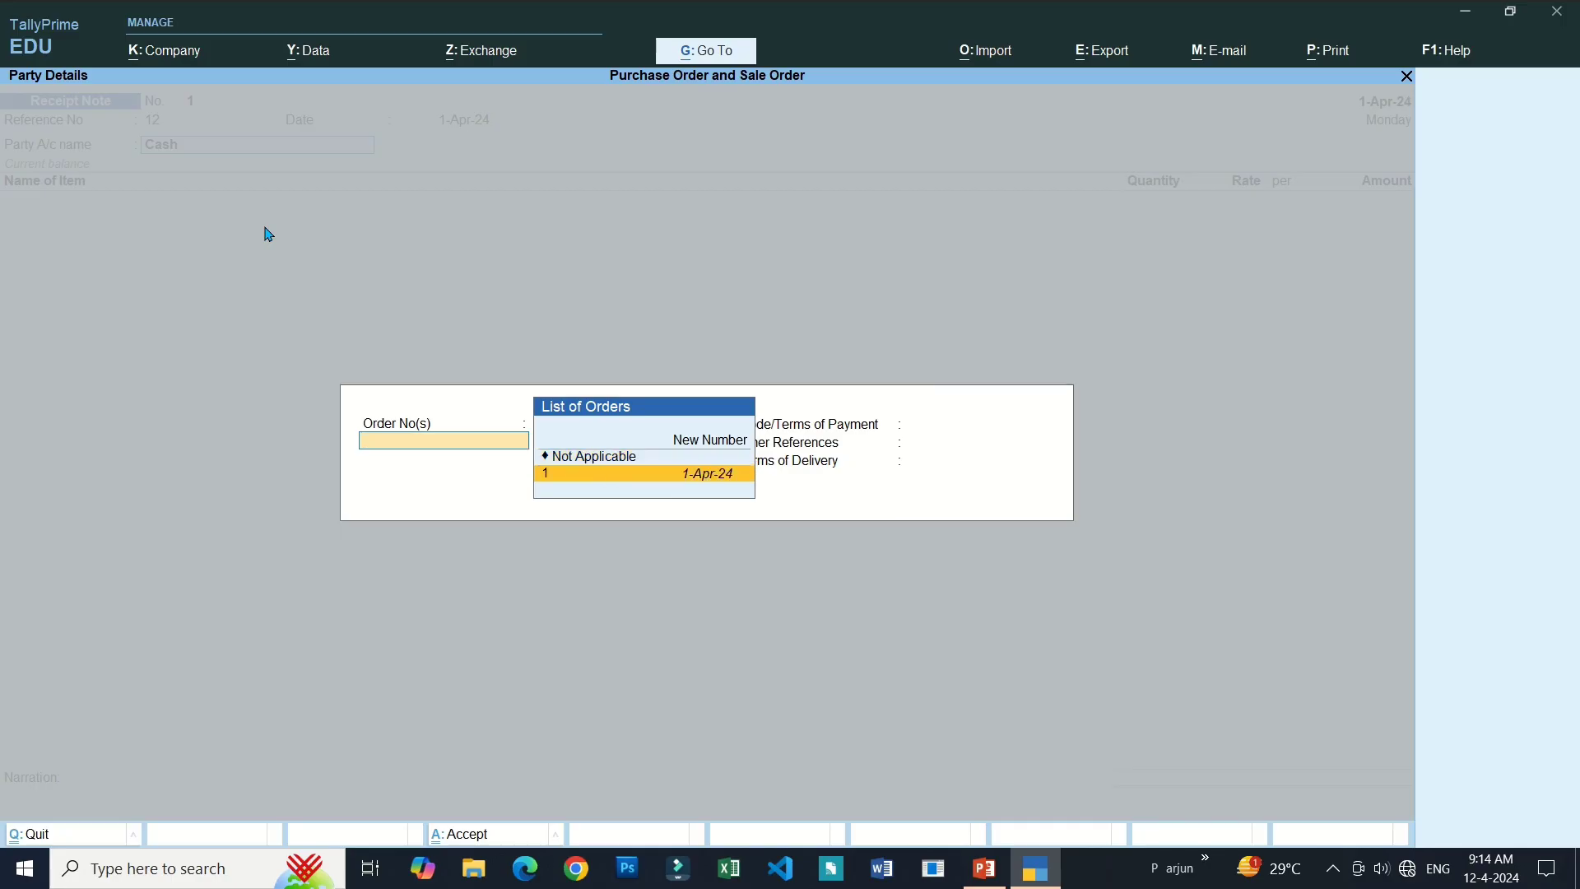
key(Up)
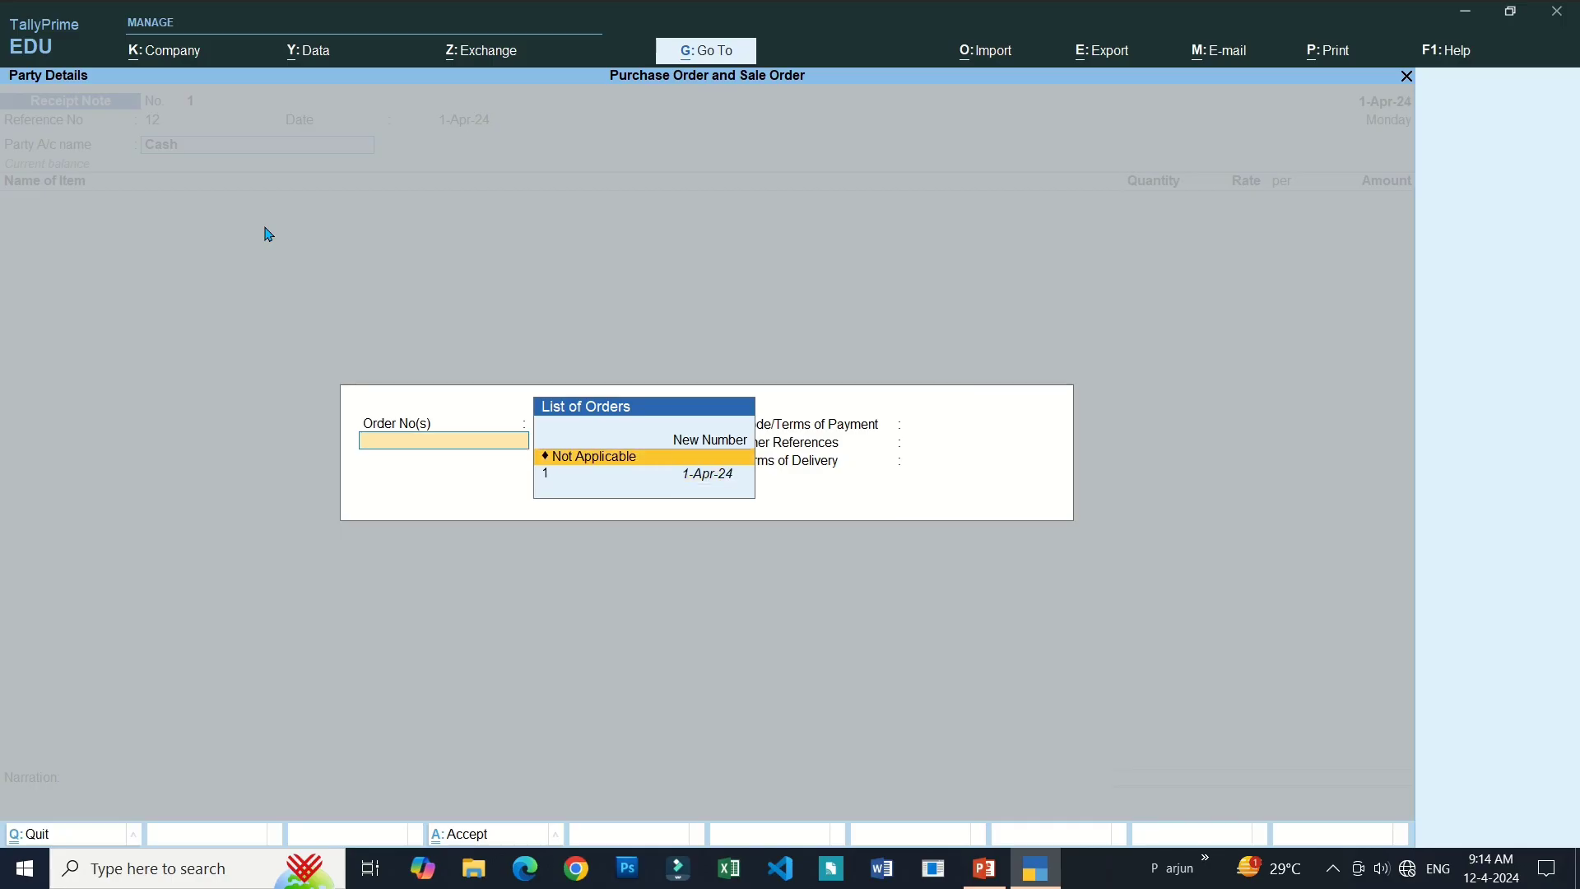
key(Down)
key(Up)
key(Down)
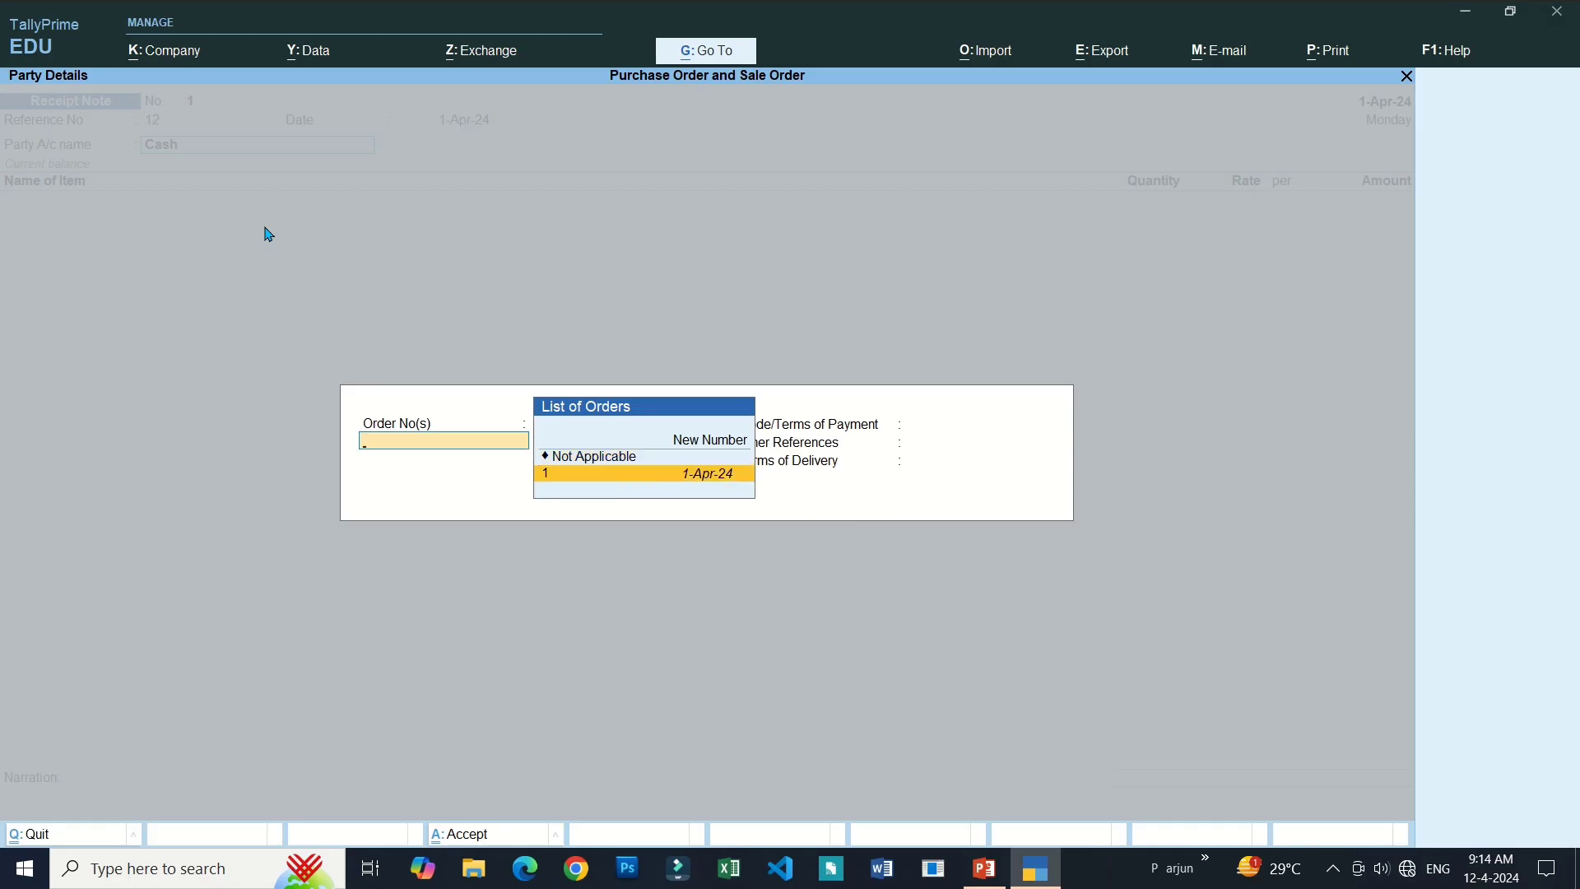
key(Return)
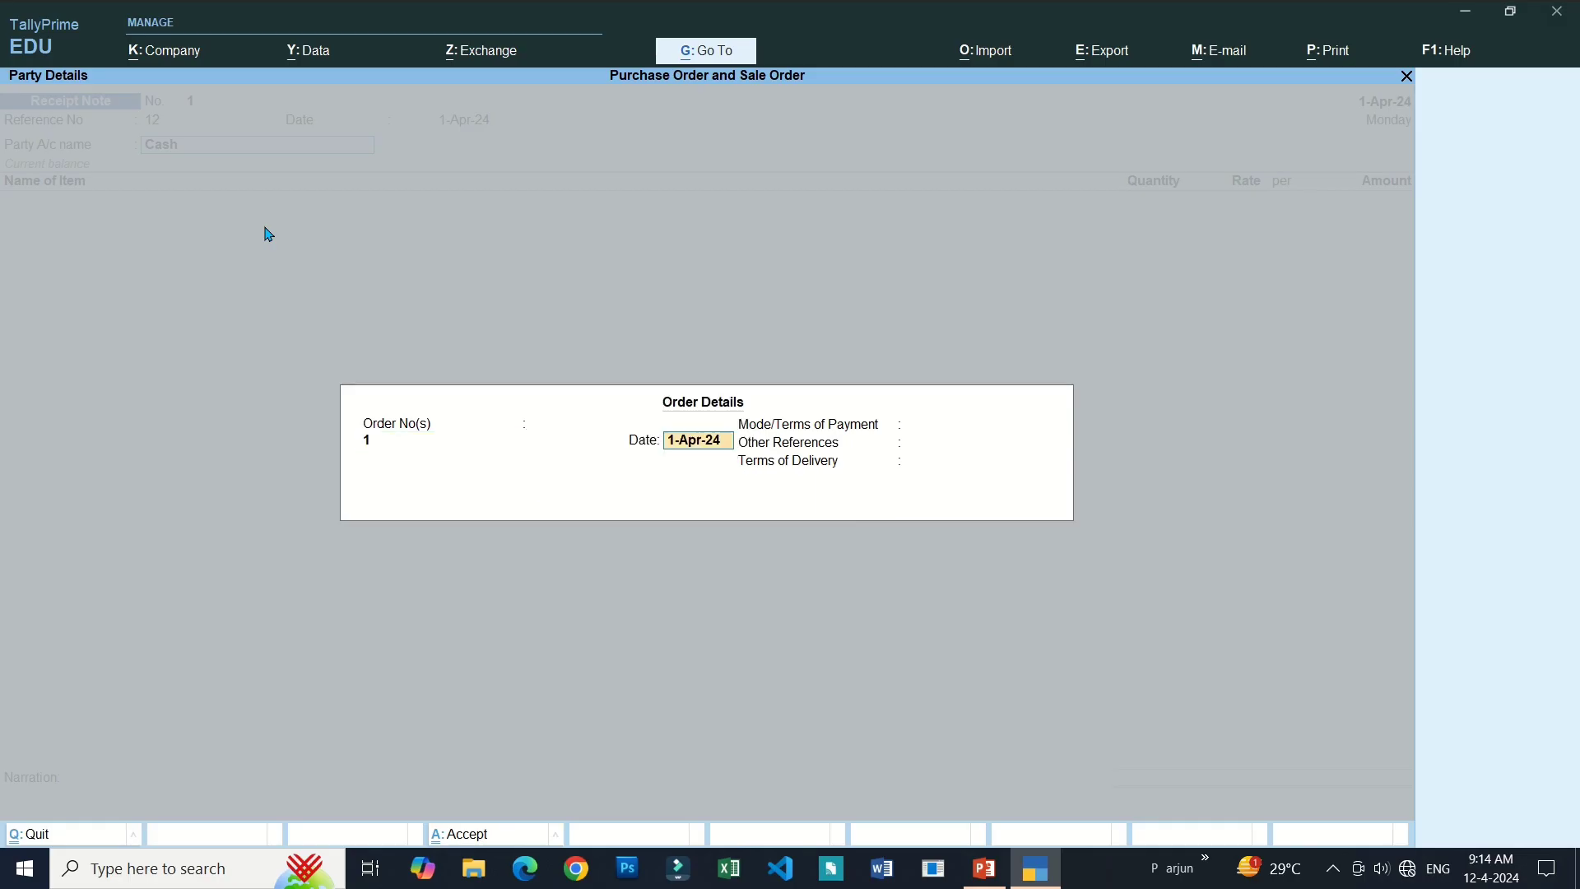
key(Return)
key(Return)
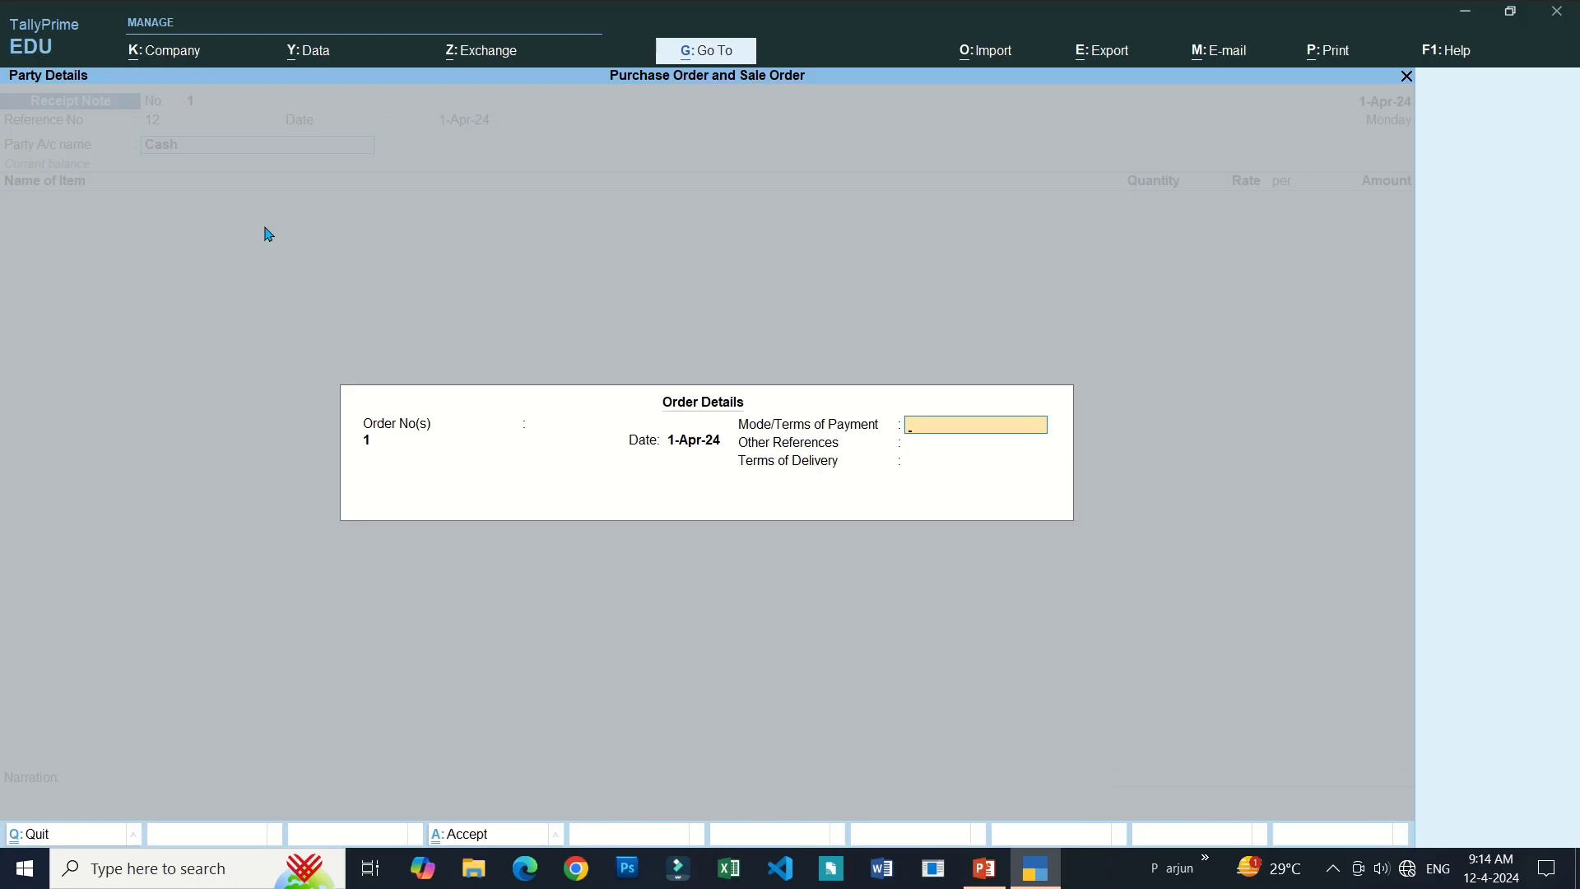
key(Return)
key(Return)
key(Return)
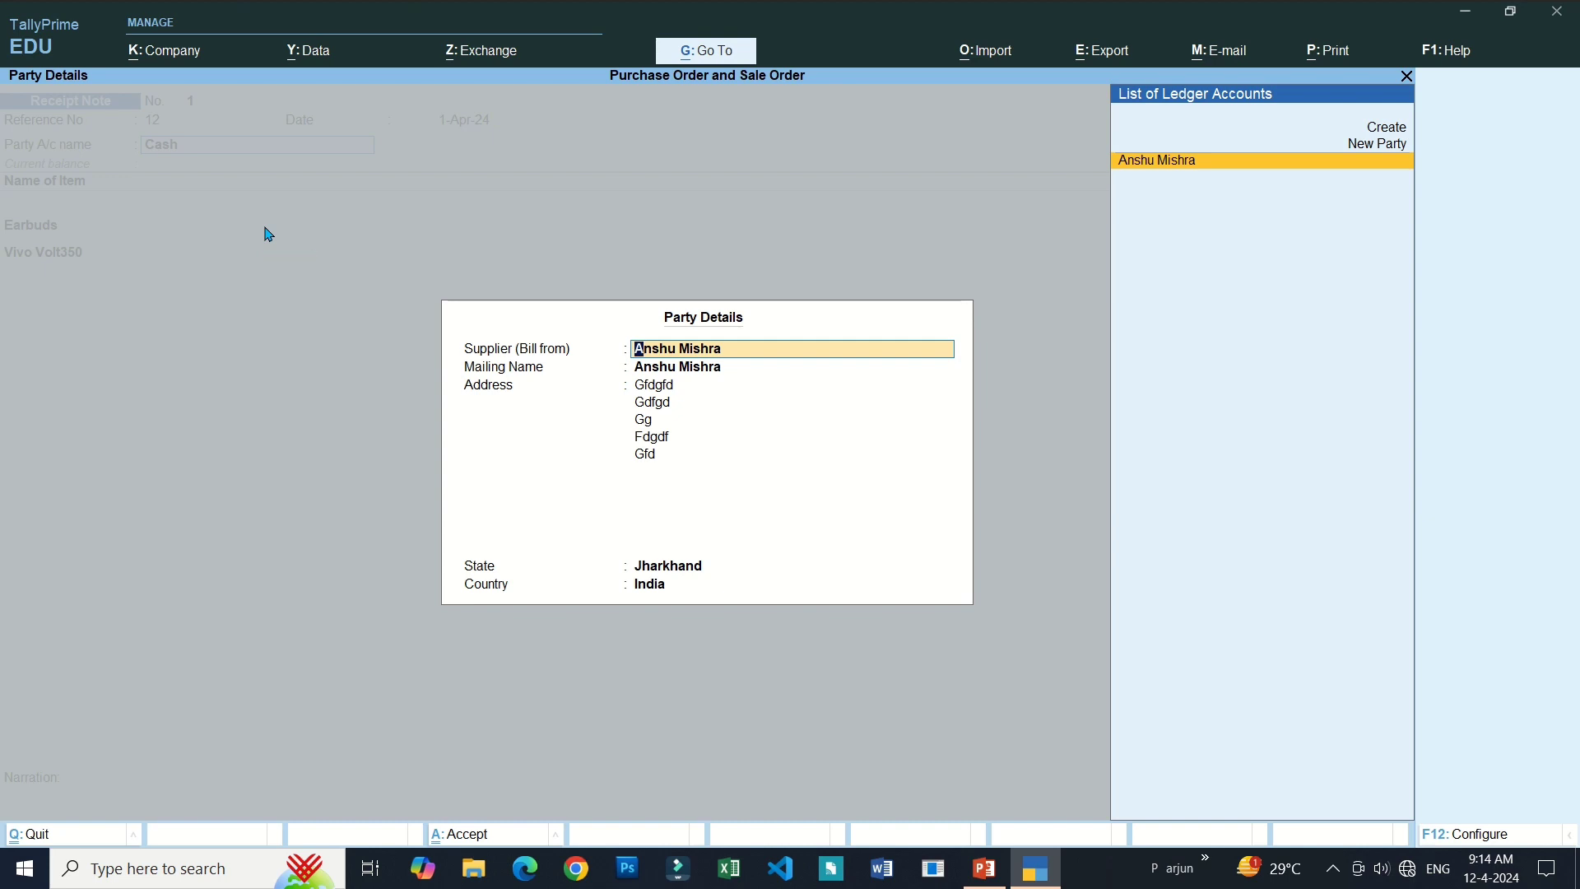
key(Return)
key(Return)
key(Return)
key(Return)
key(Return)
key(Return)
key(Return)
key(Return)
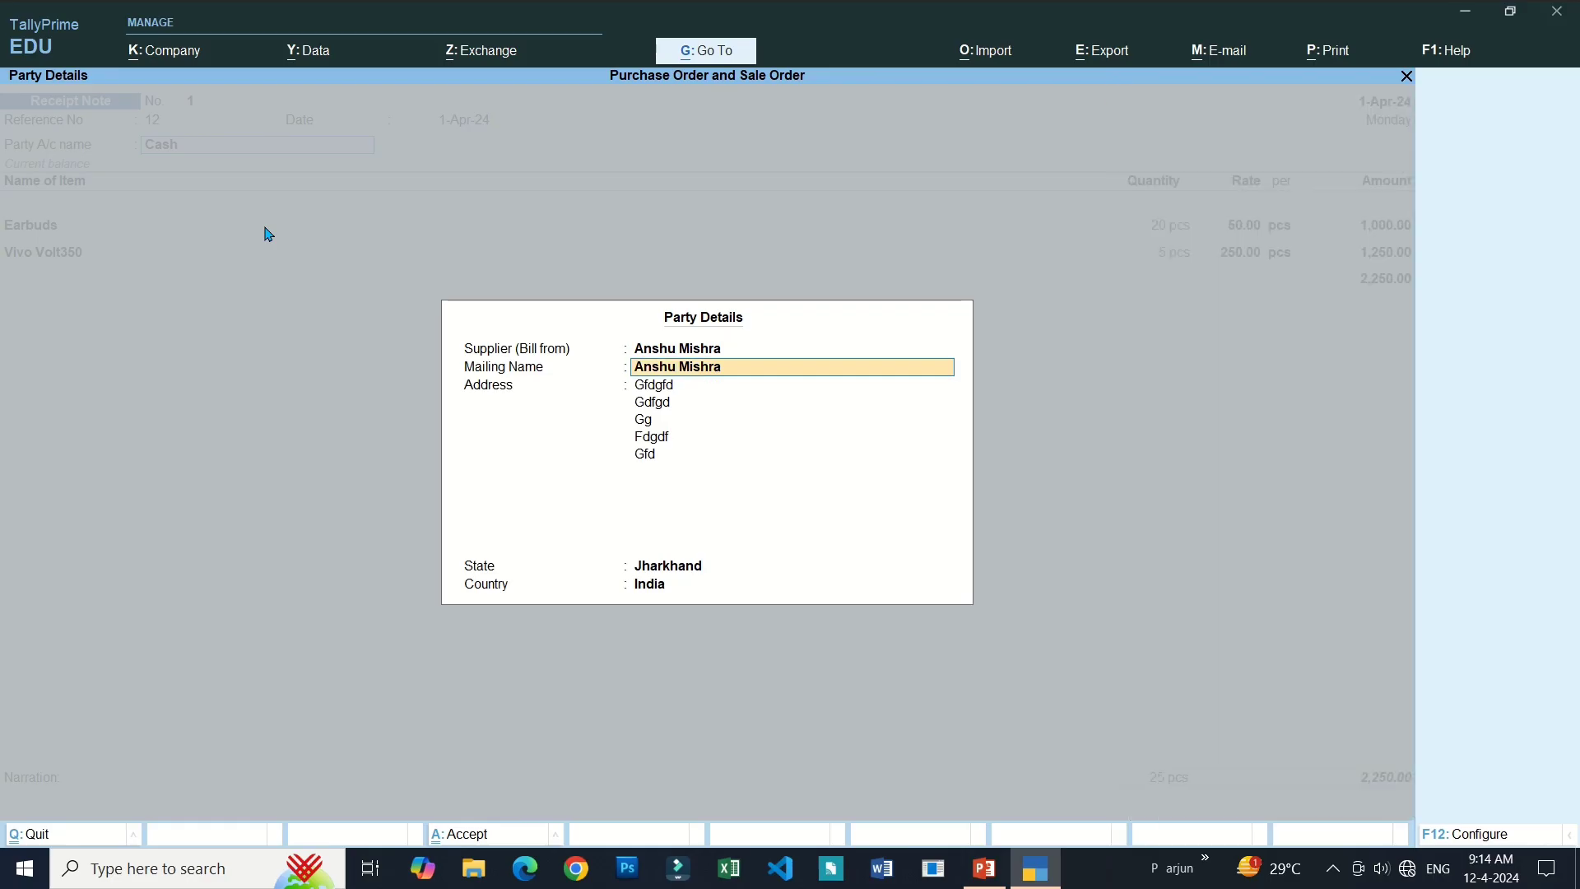
key(Return)
key(Return)
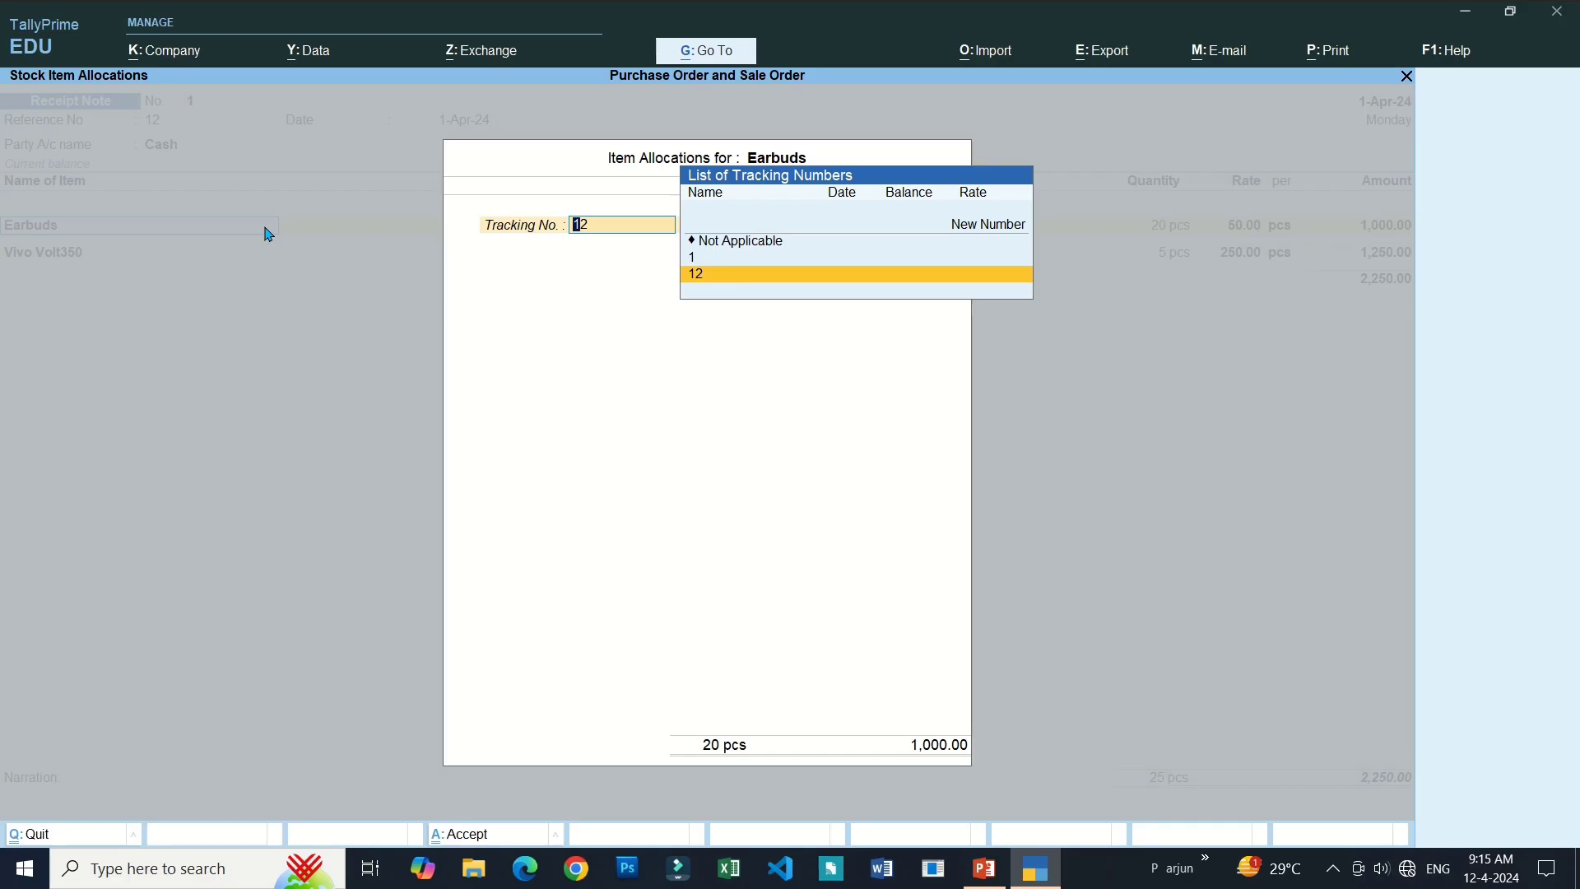
Allocate the 20 pcs of Earbuds to tracking number 12 and order 1.
key(Return)
key(Escape)
key(y)
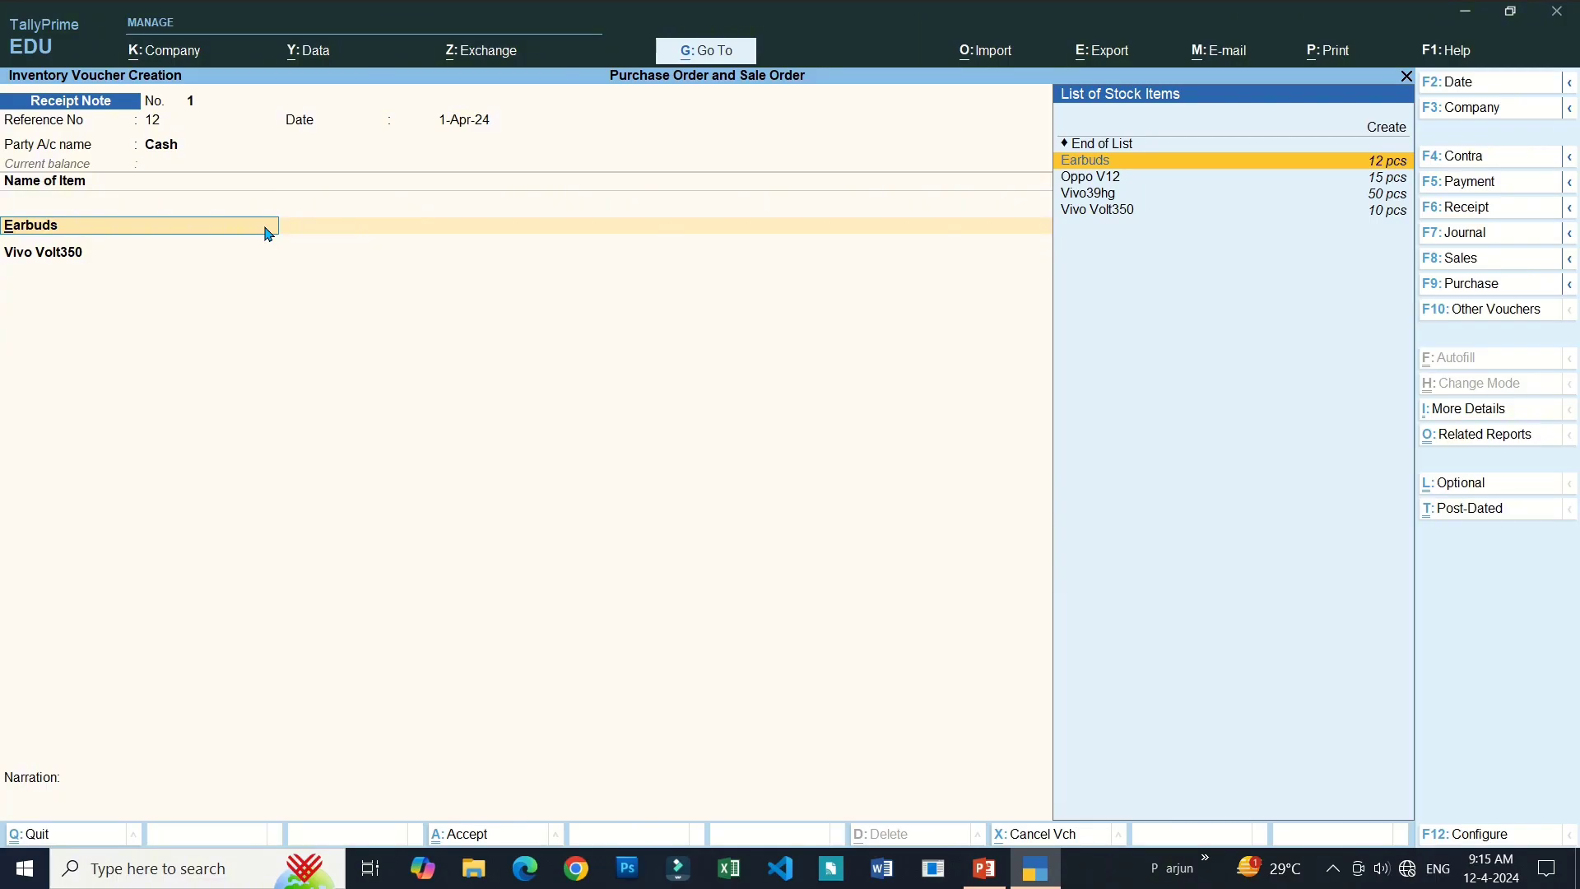
key(Return)
key(Return)
key(Return)
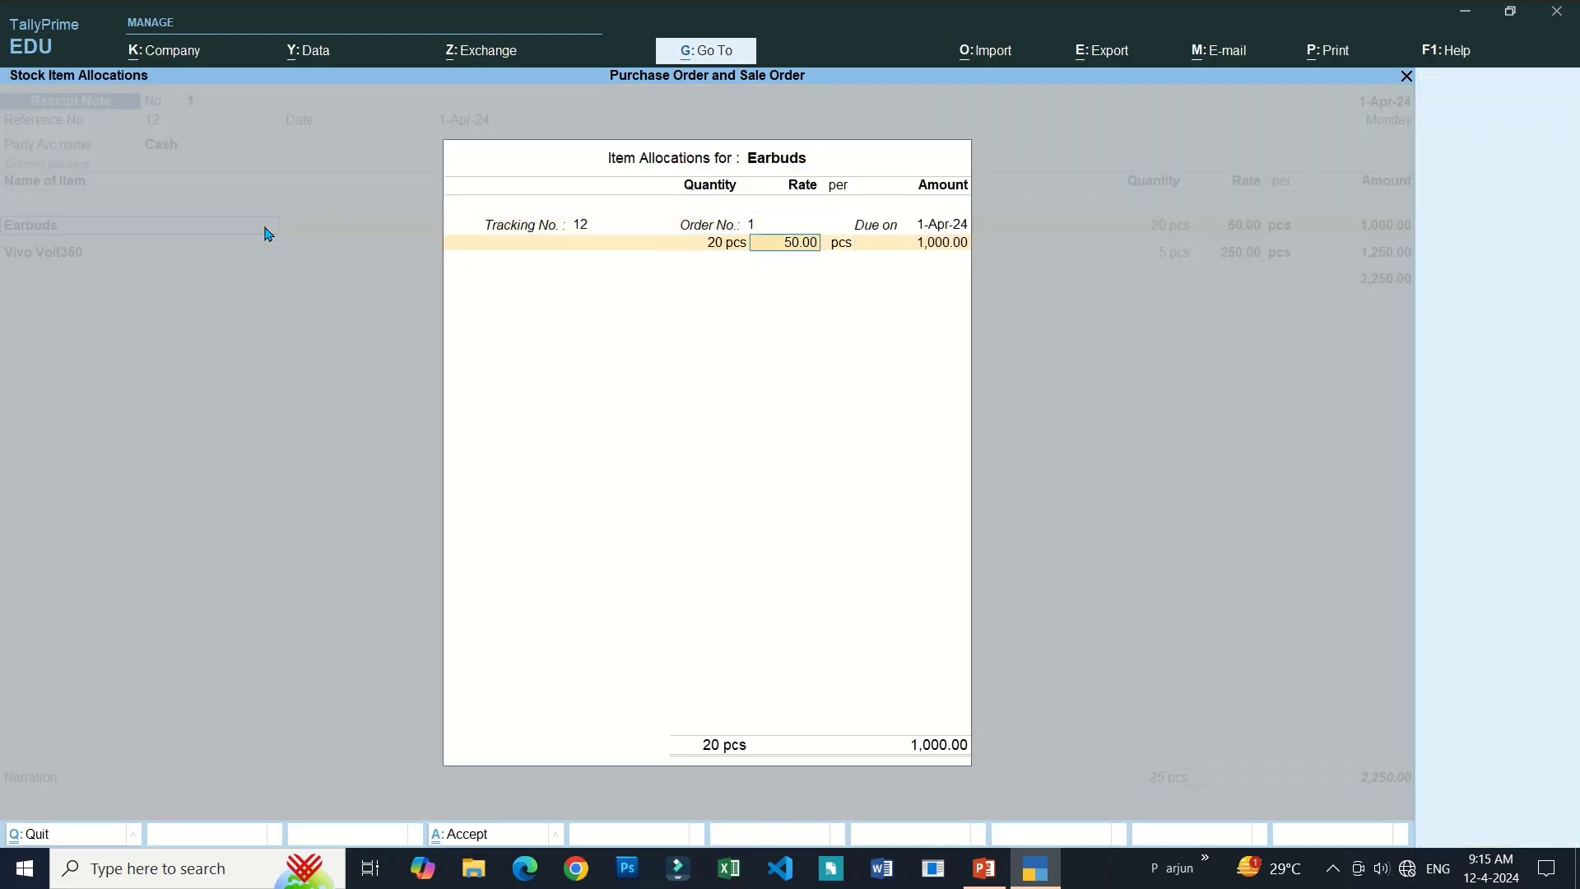
key(Return)
key(Return)
key(Return)
key(Return)
key(Return)
key(Return)
key(Return)
key(Return)
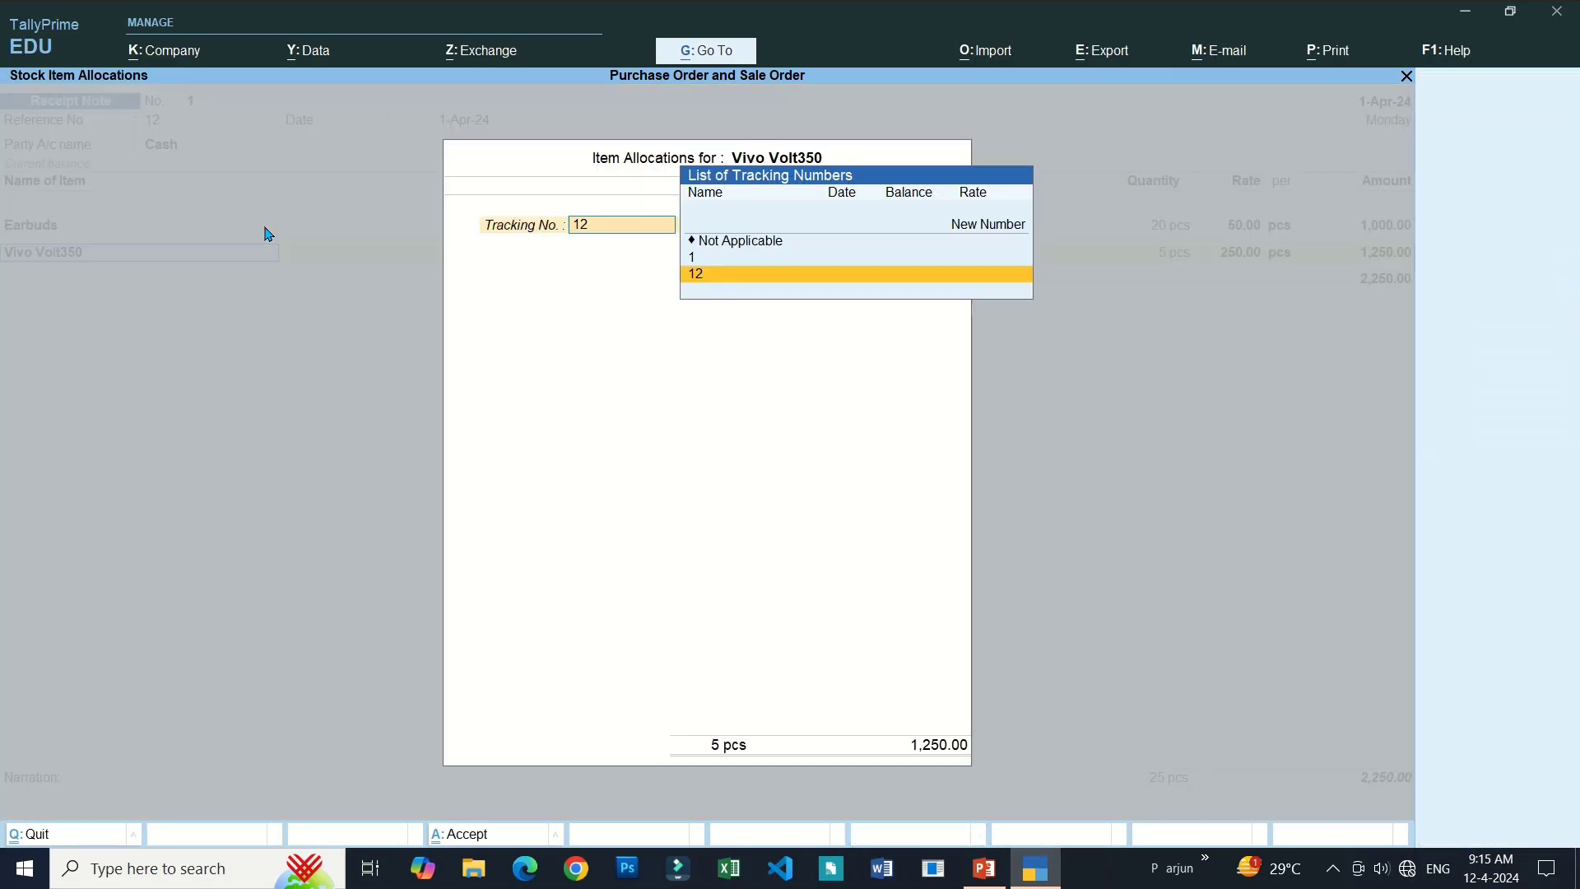
key(Return)
key(Return)
key(Return)
key(Return)
key(Return)
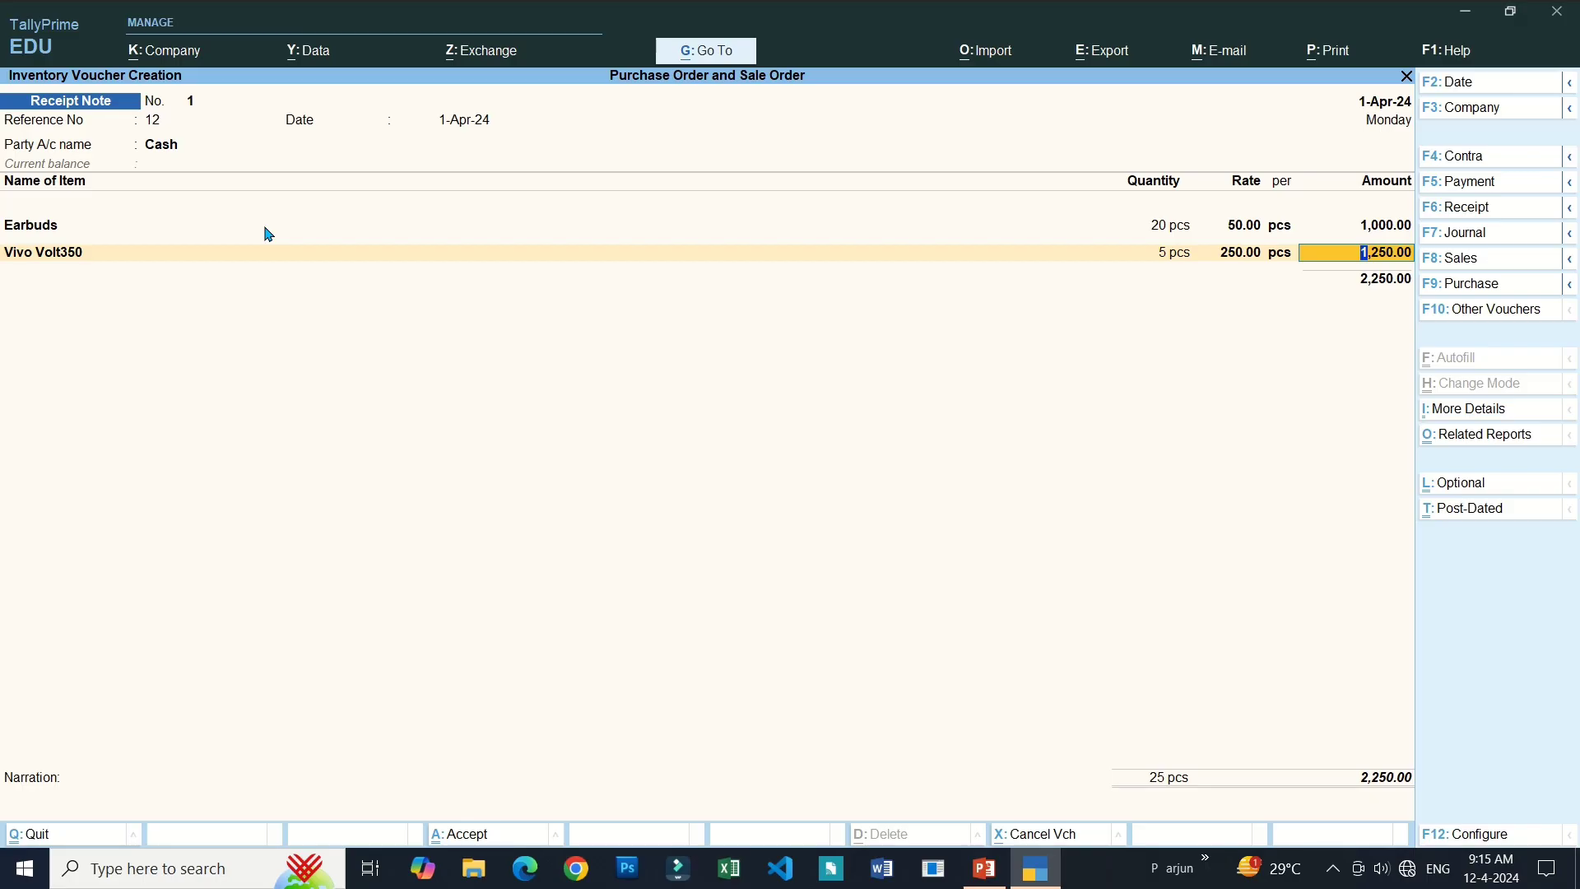
Complete the Vivo Volt350 allocation at 1,250.00 and save Receipt Note 1 totalling 2,250.00.
key(Return)
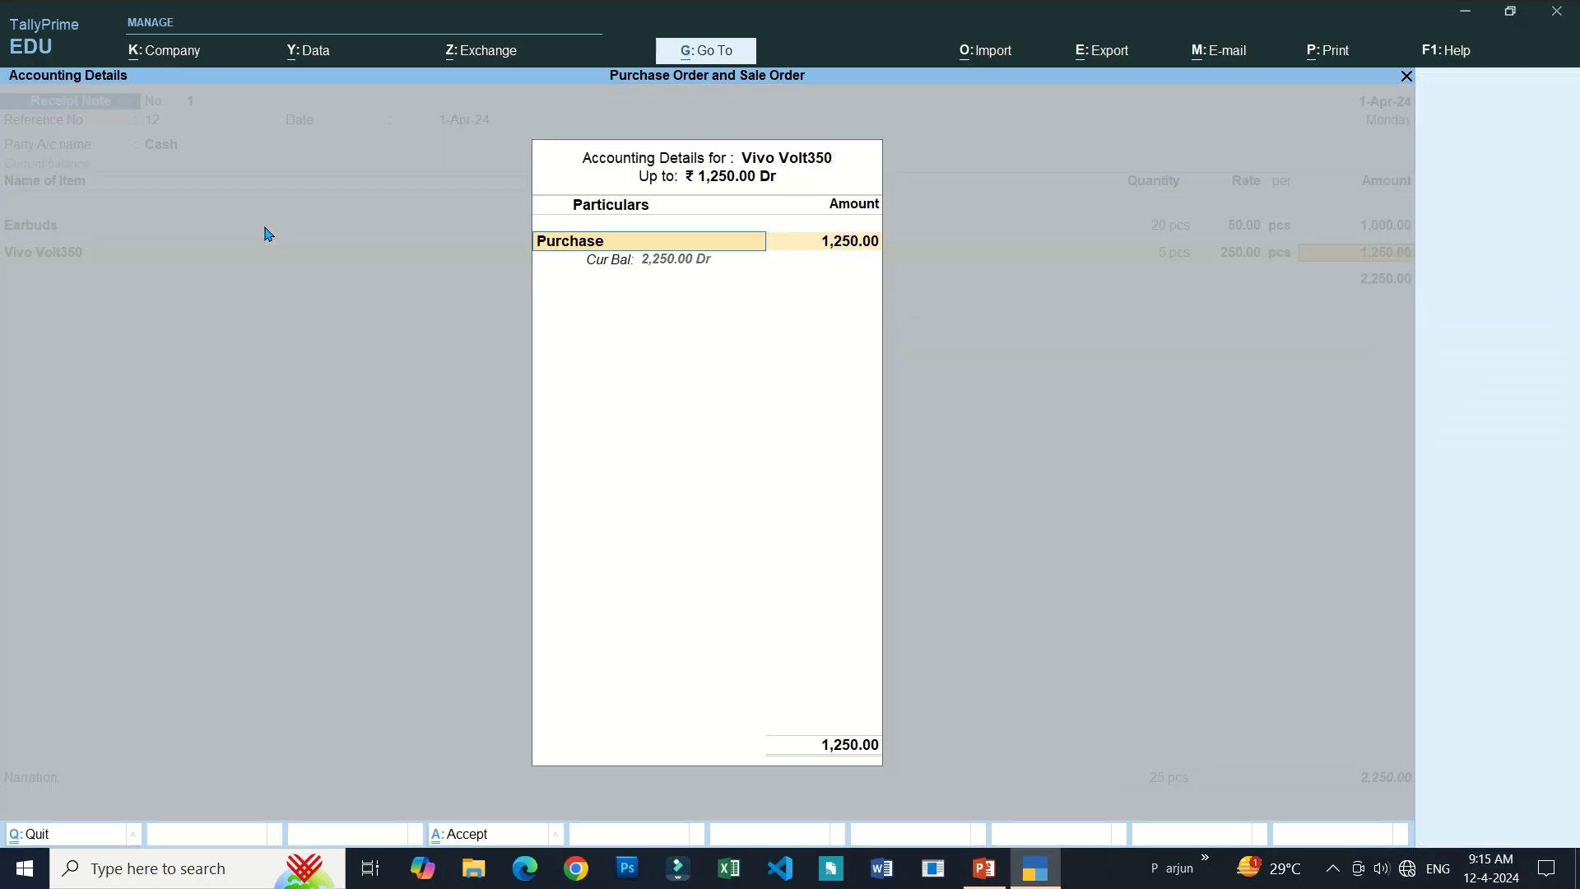
key(Return)
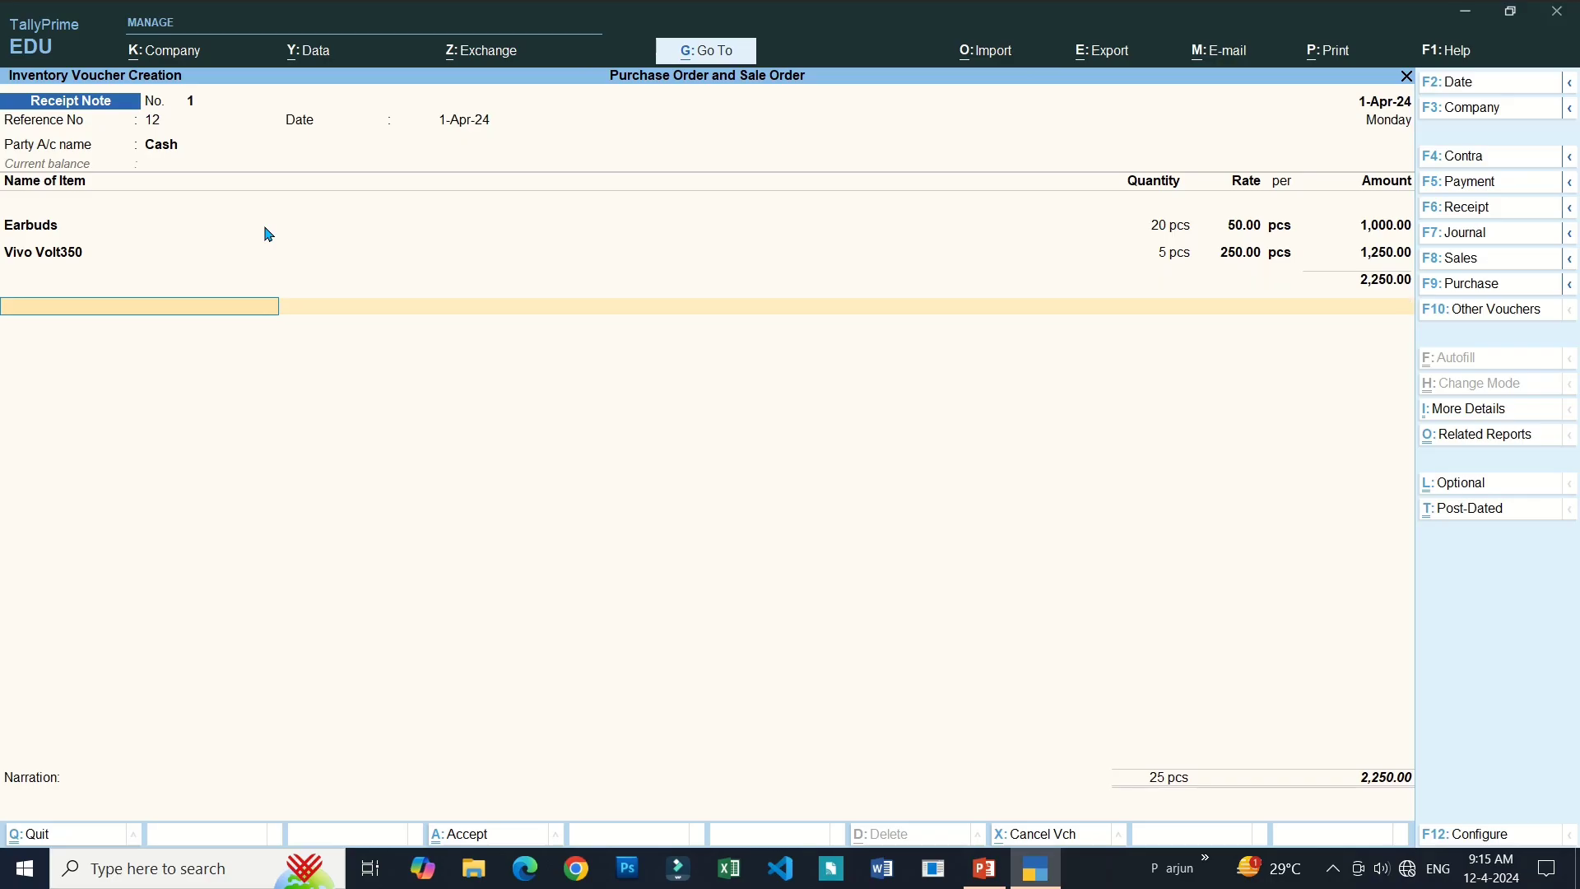
key(Return)
key(Return)
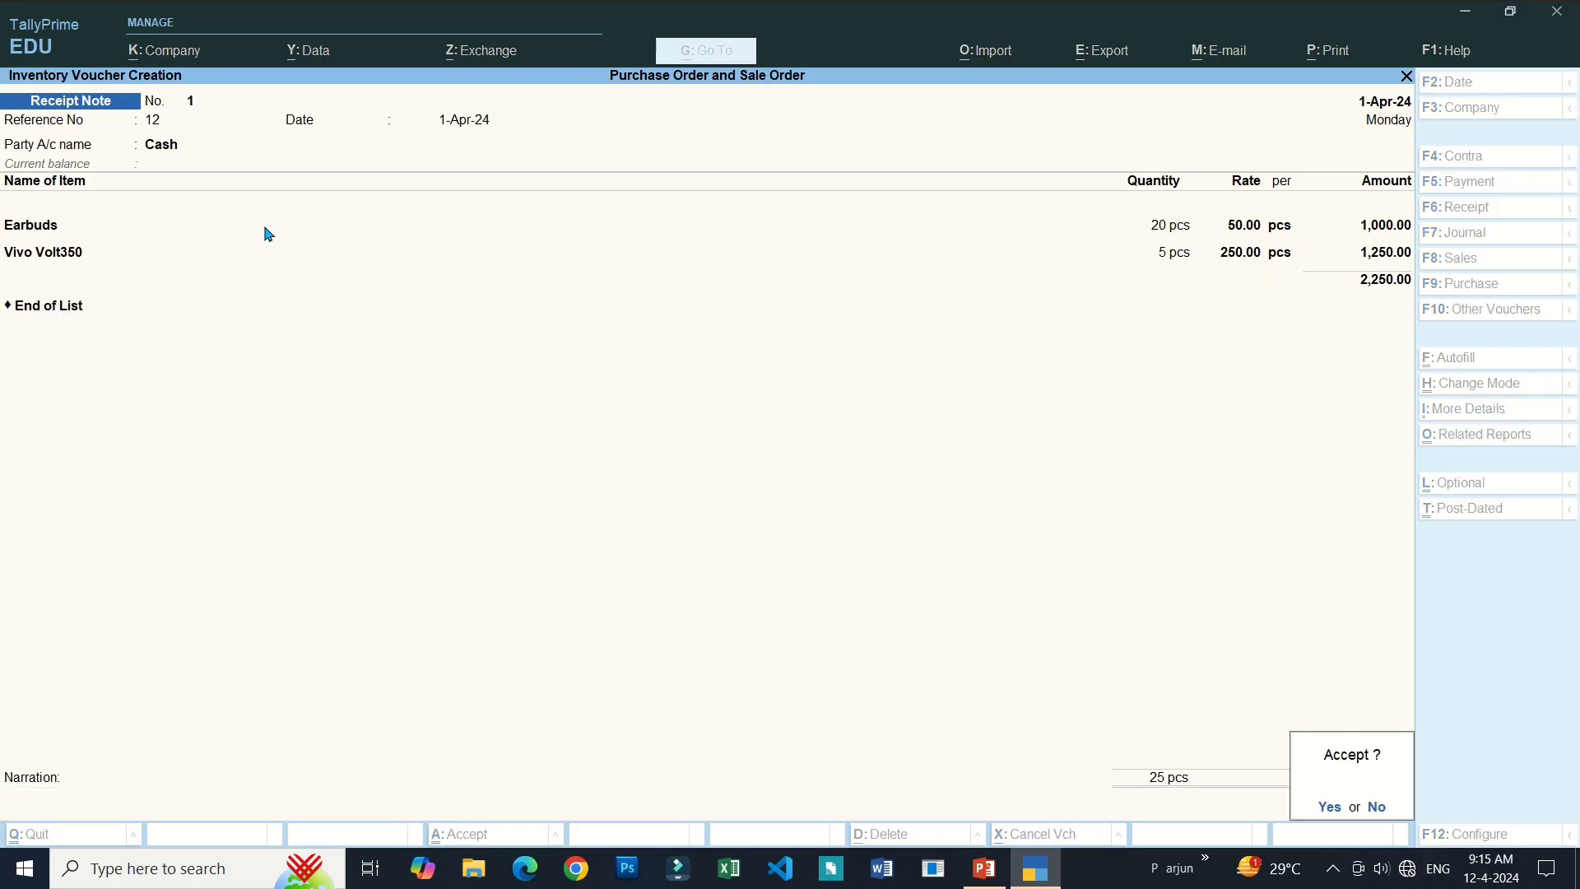
key(y)
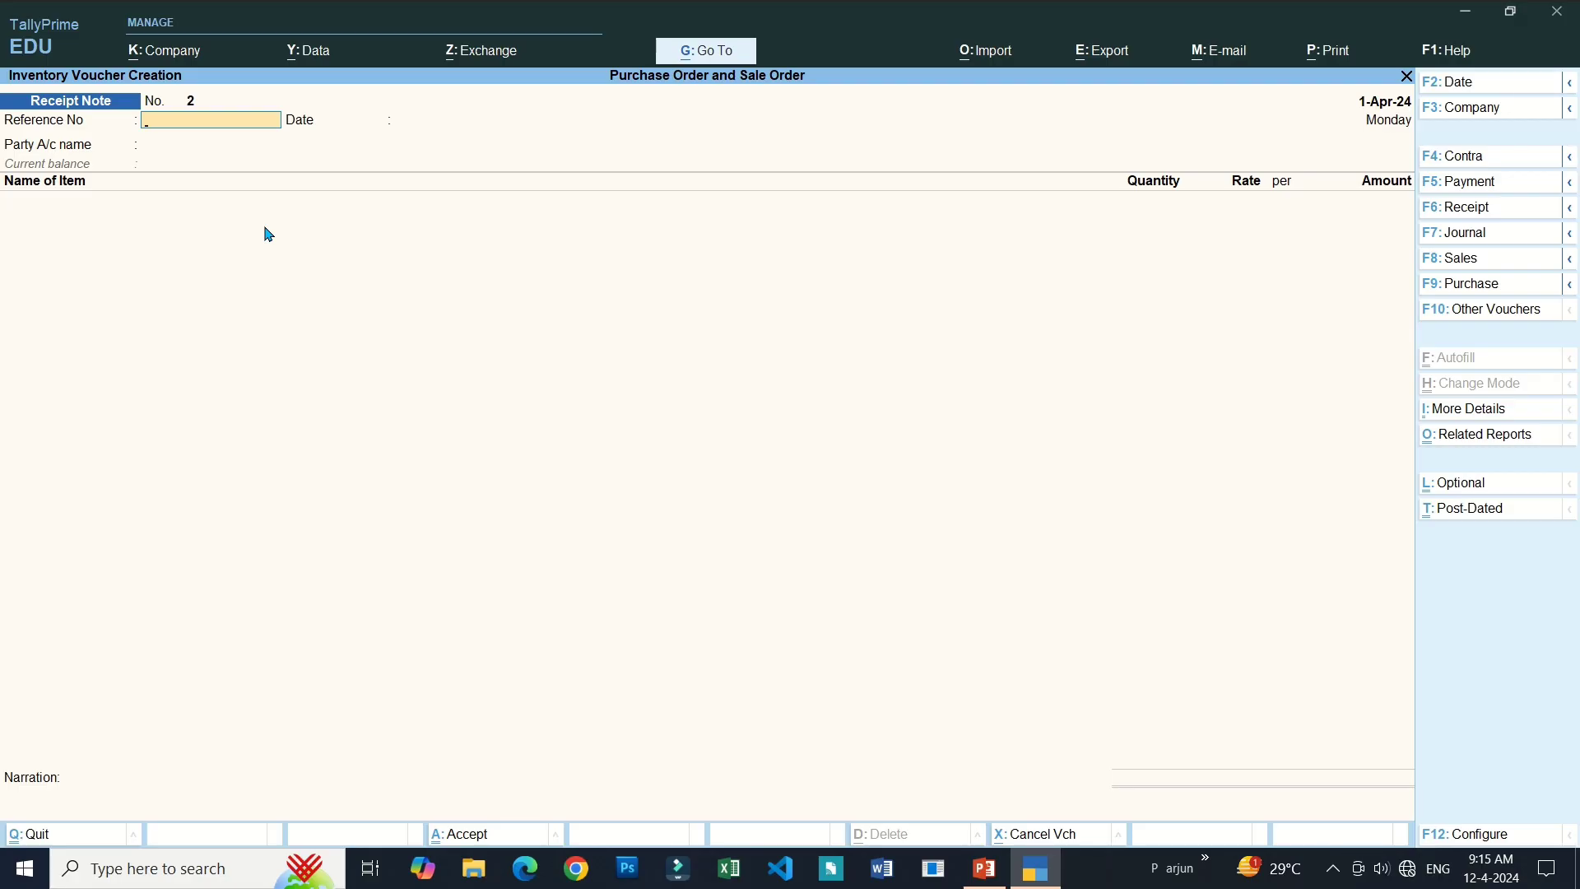
Leave the blank receipt note and view item-wise Stock Summary: Earbuds 32 pcs, Vivo Volt350 15 pcs.
key(Escape)
key(y)
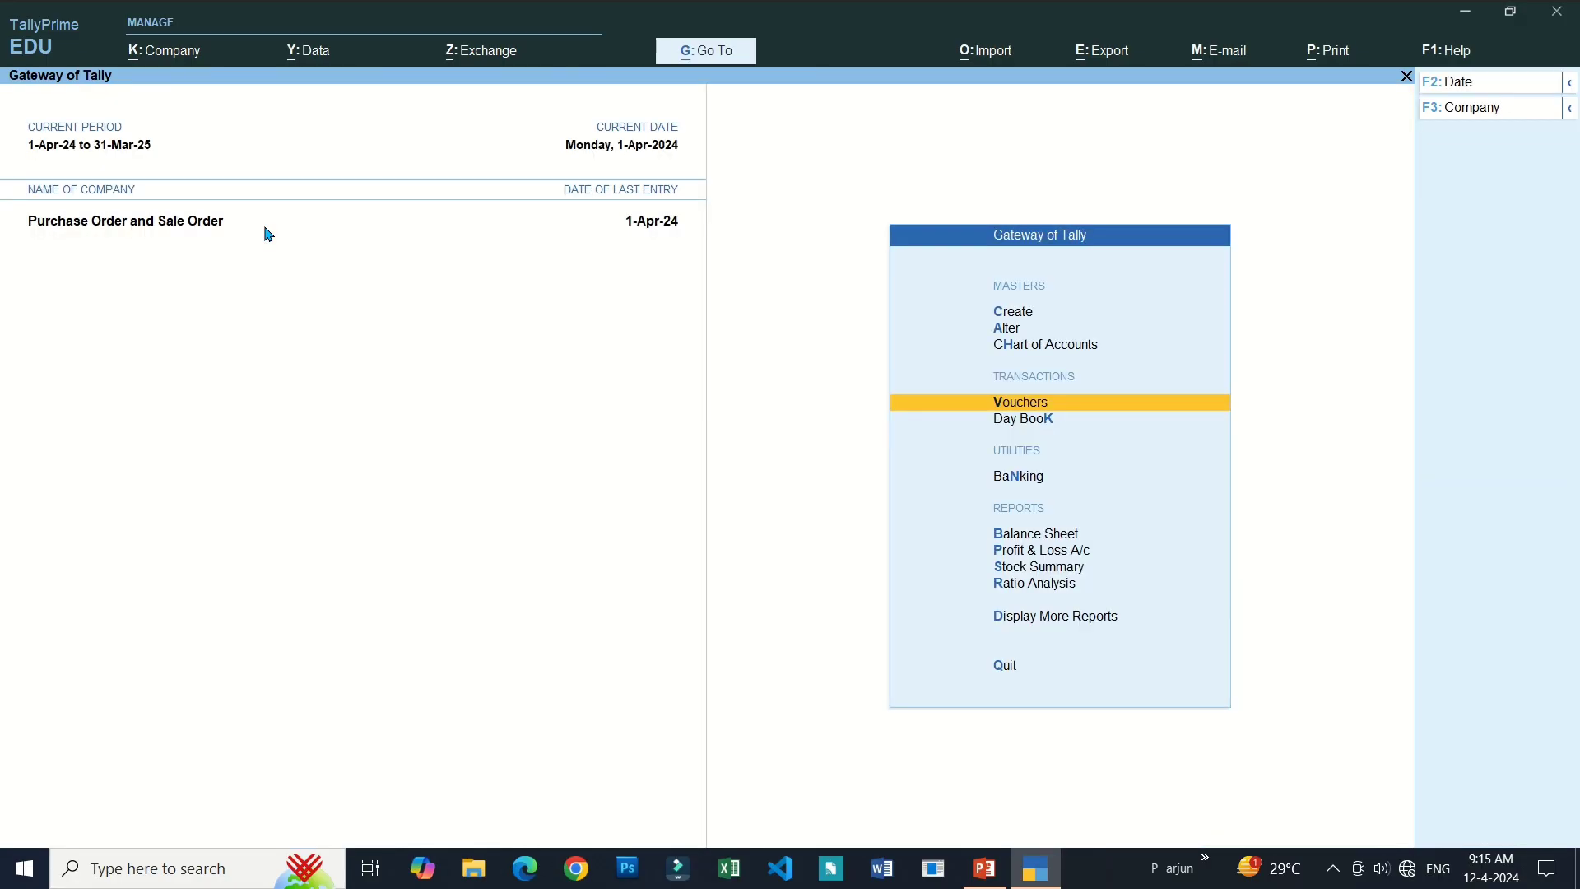
key(Down)
key(Down)
key(Down)
key(Down)
key(Down)
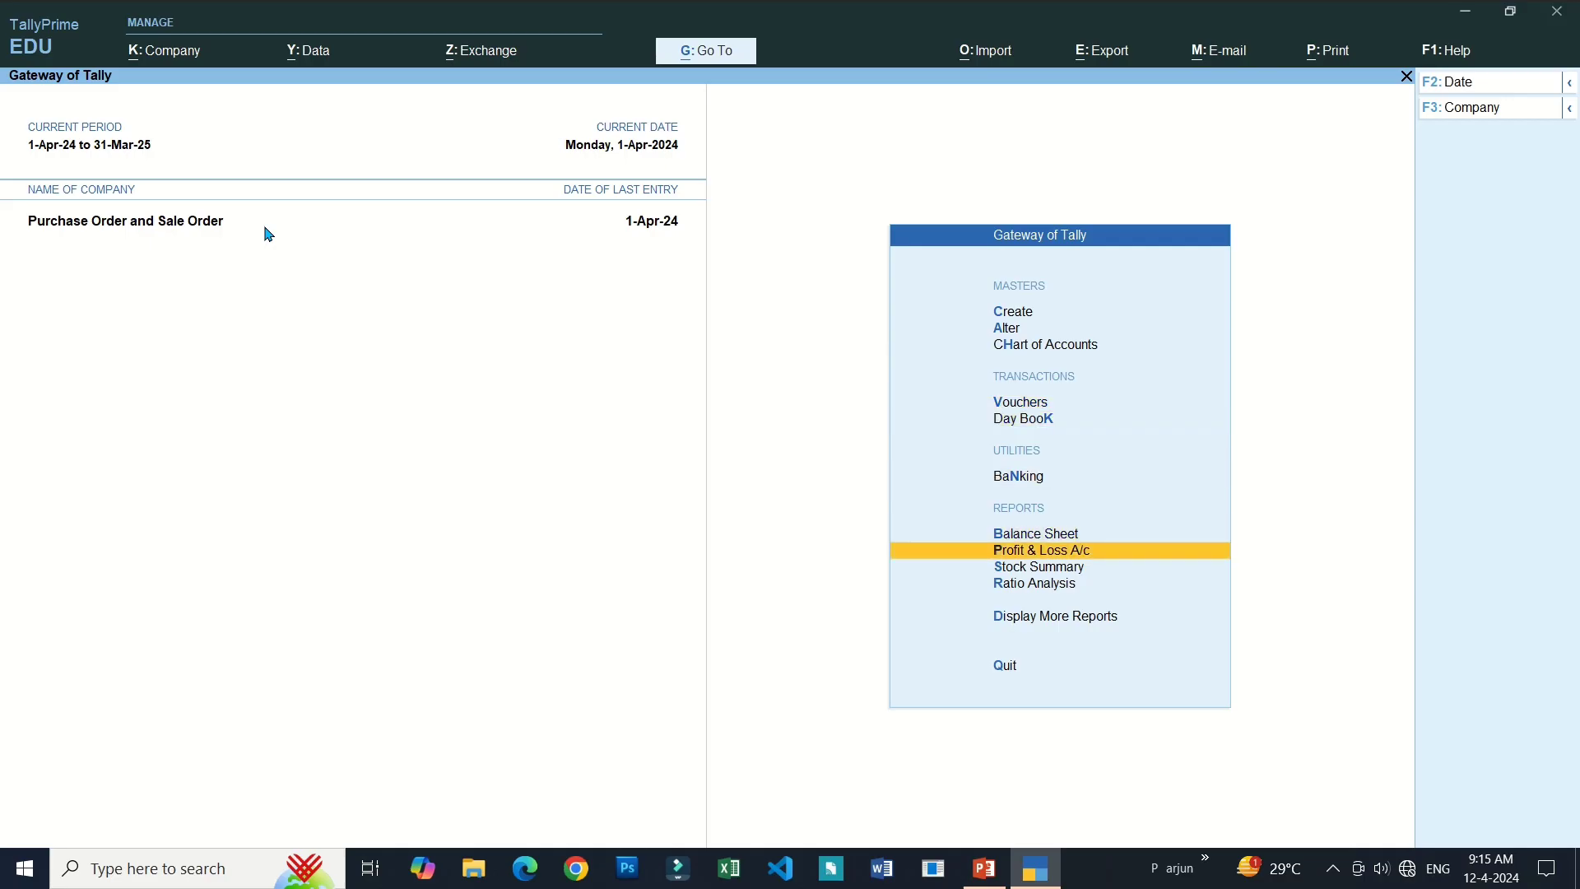
key(Return)
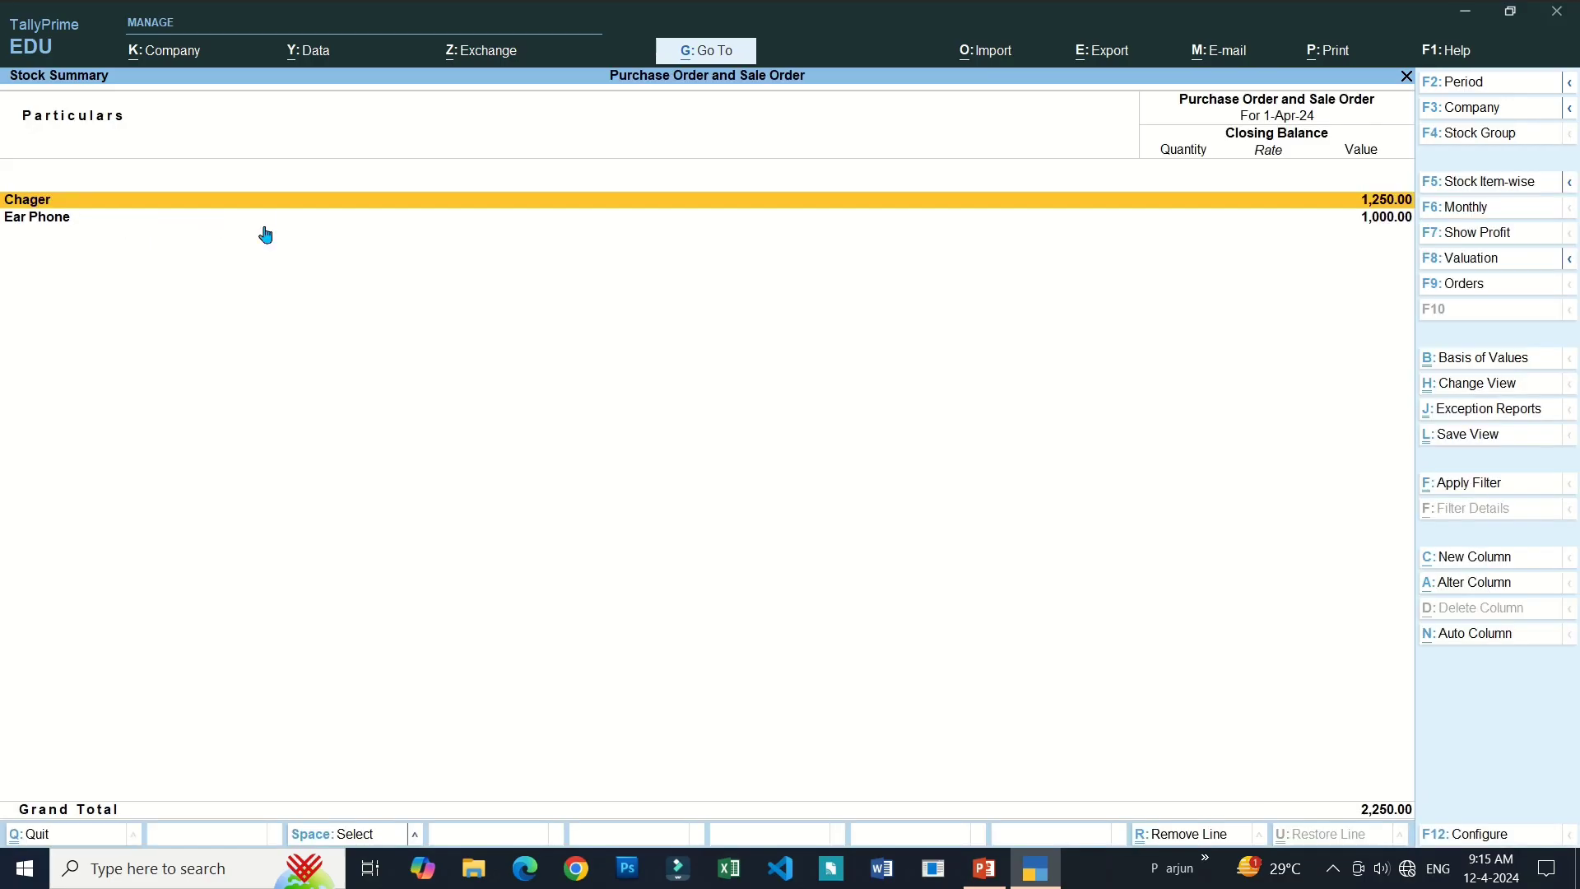
key(F5)
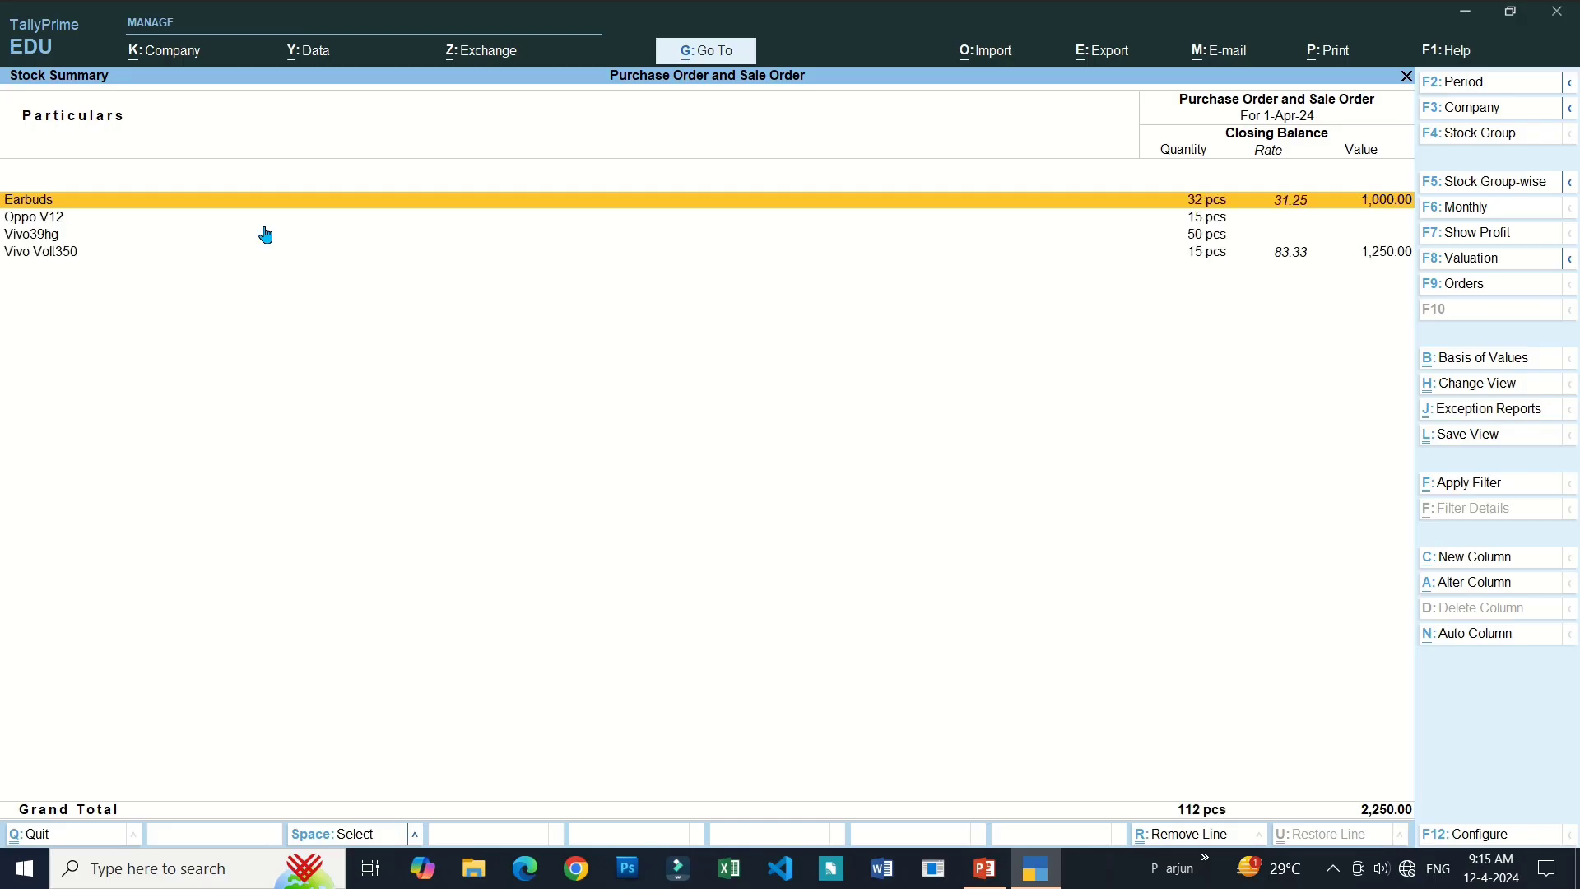